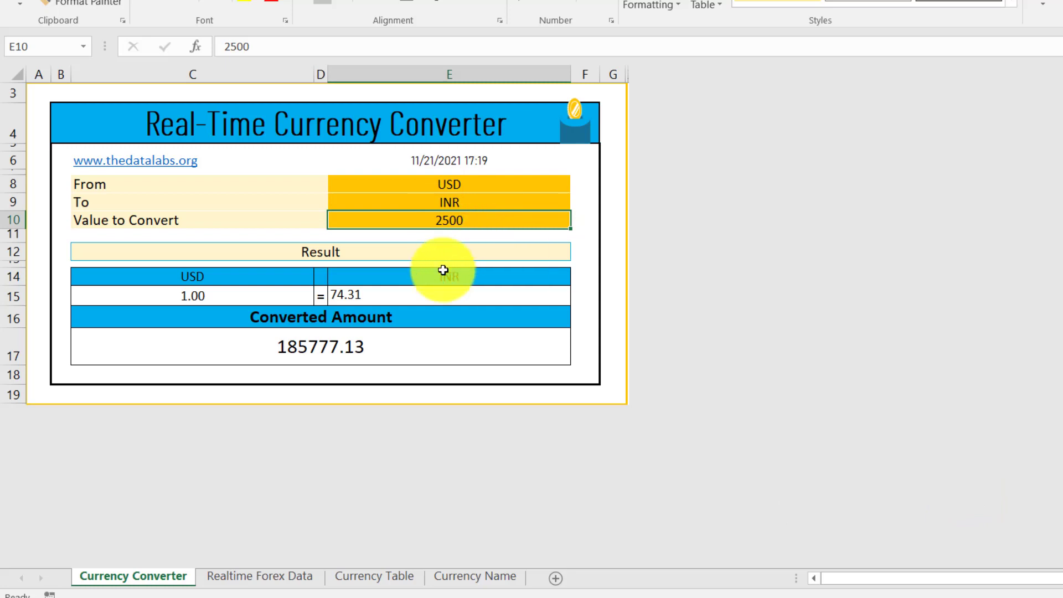
Inspect the converted amount, exchange rate and currency selection cells on the Currency Converter sheet
left_click(296, 351)
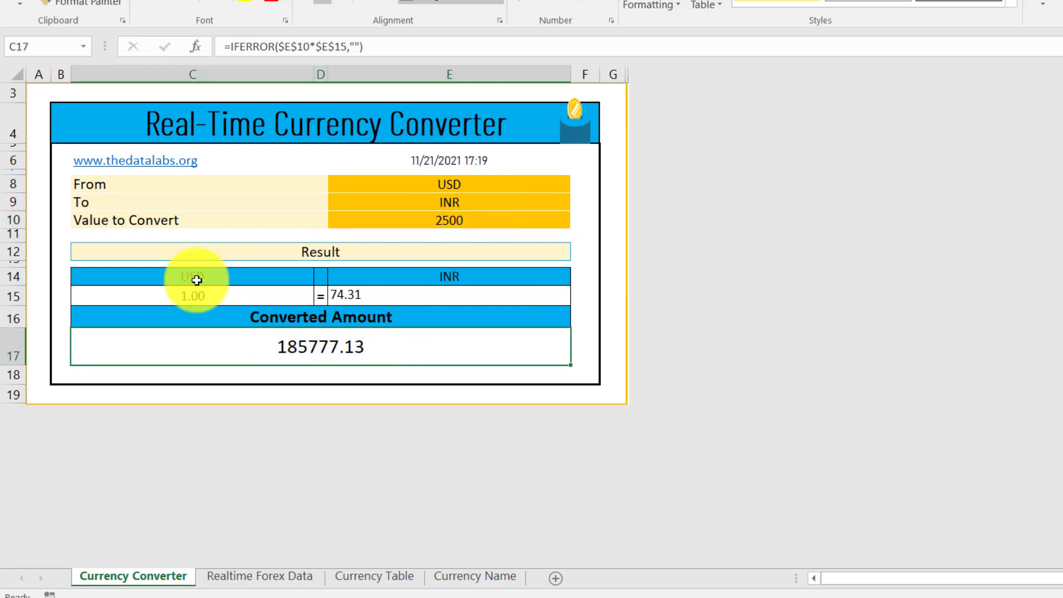
left_click(187, 299)
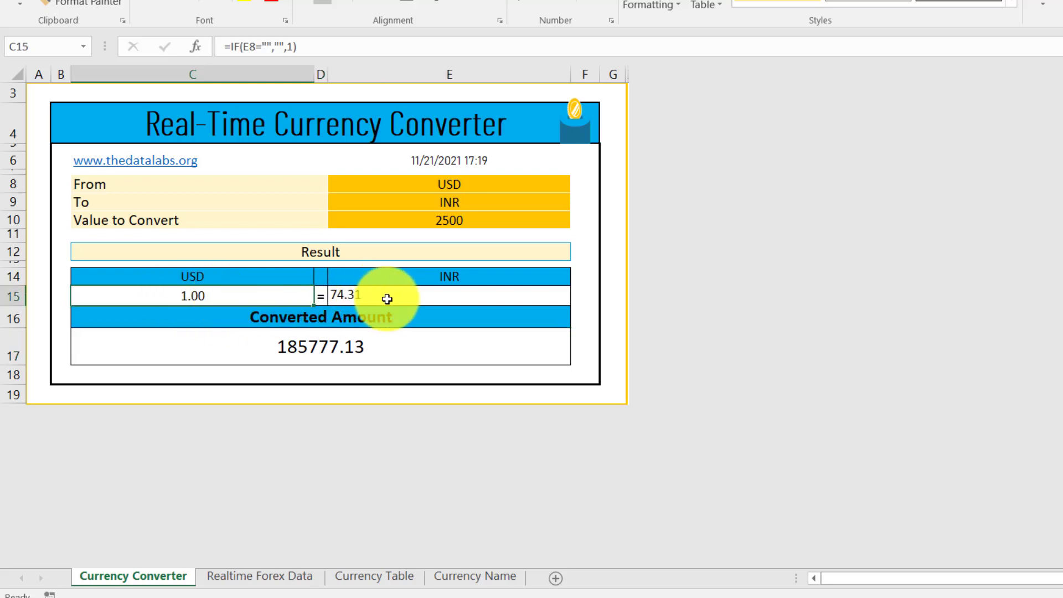
left_click(390, 294)
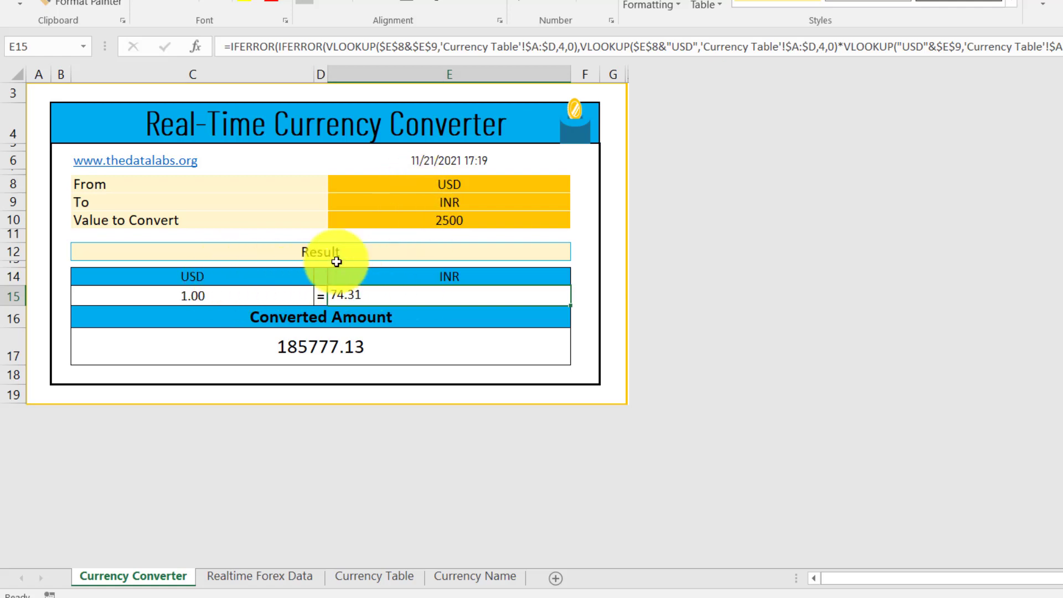
left_click(422, 188)
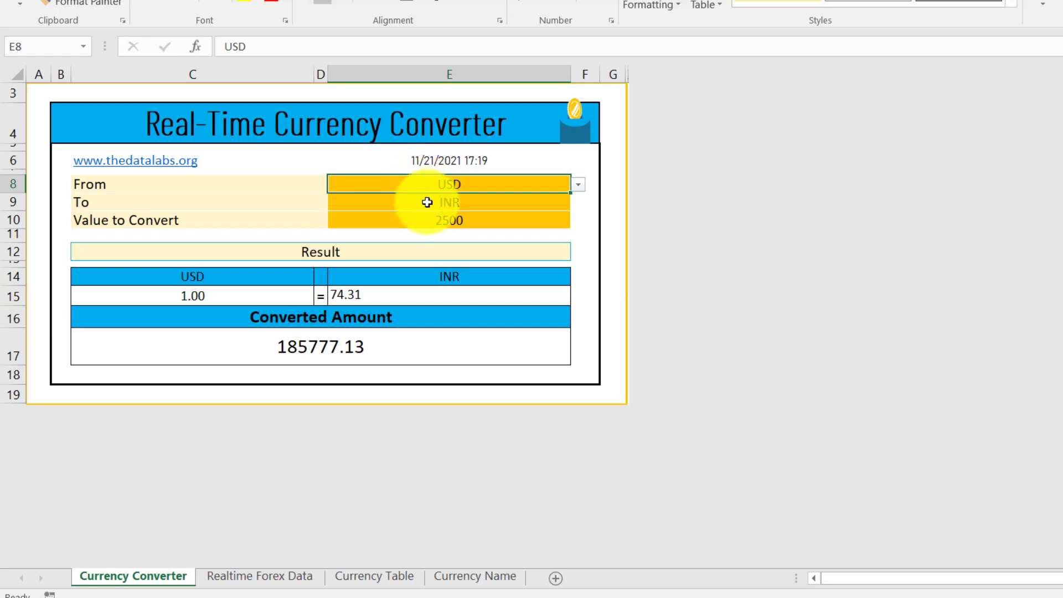
left_click(427, 202)
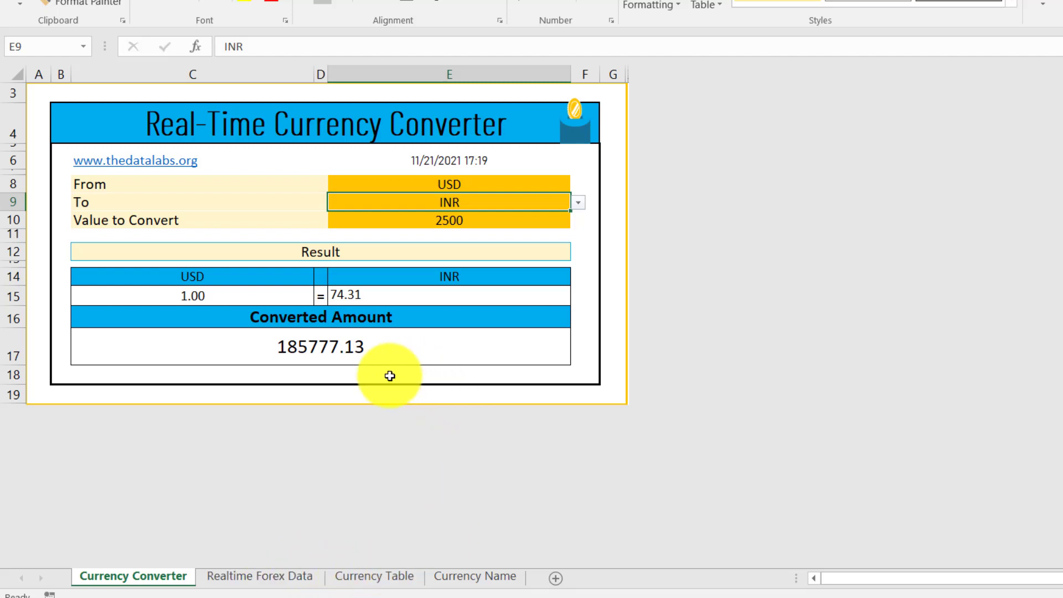
Review the Realtime Forex Data, Currency Table and Currency Name sheets, and the freeforexapi.com source page in the browser
left_click(302, 581)
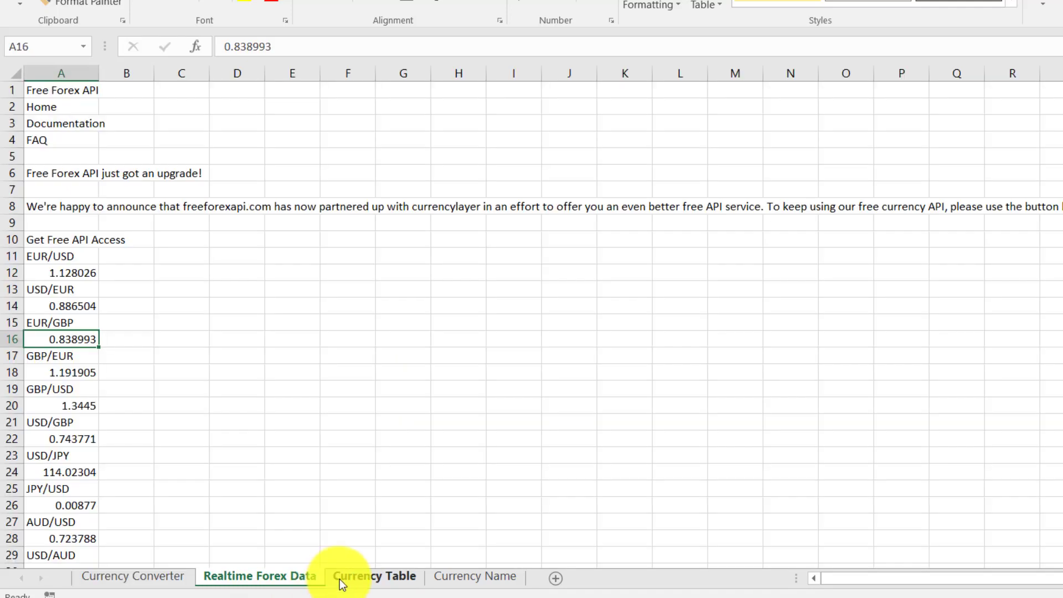
left_click(381, 590)
left_click(437, 586)
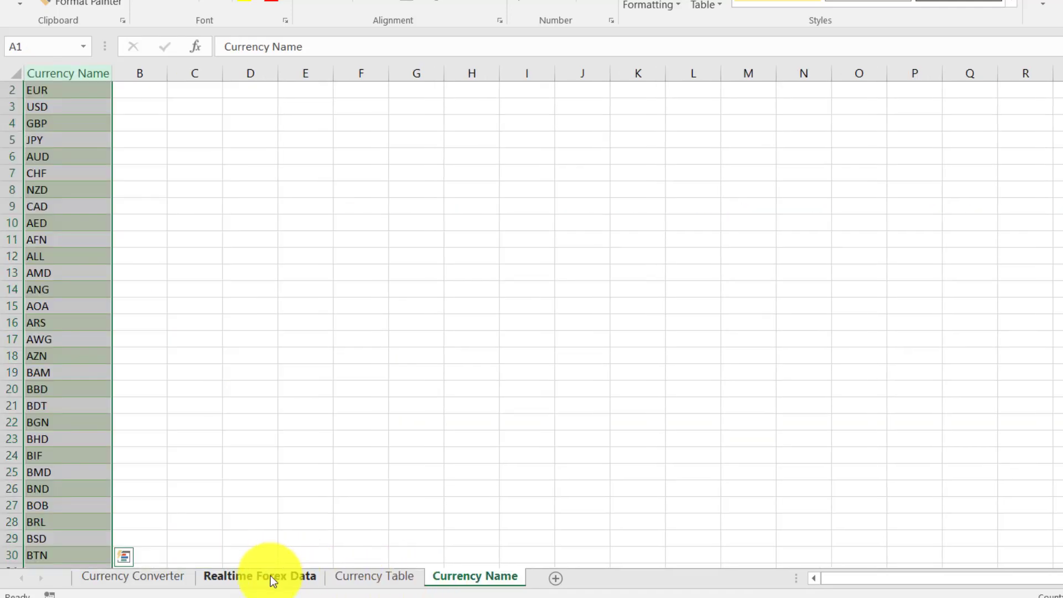
left_click(272, 579)
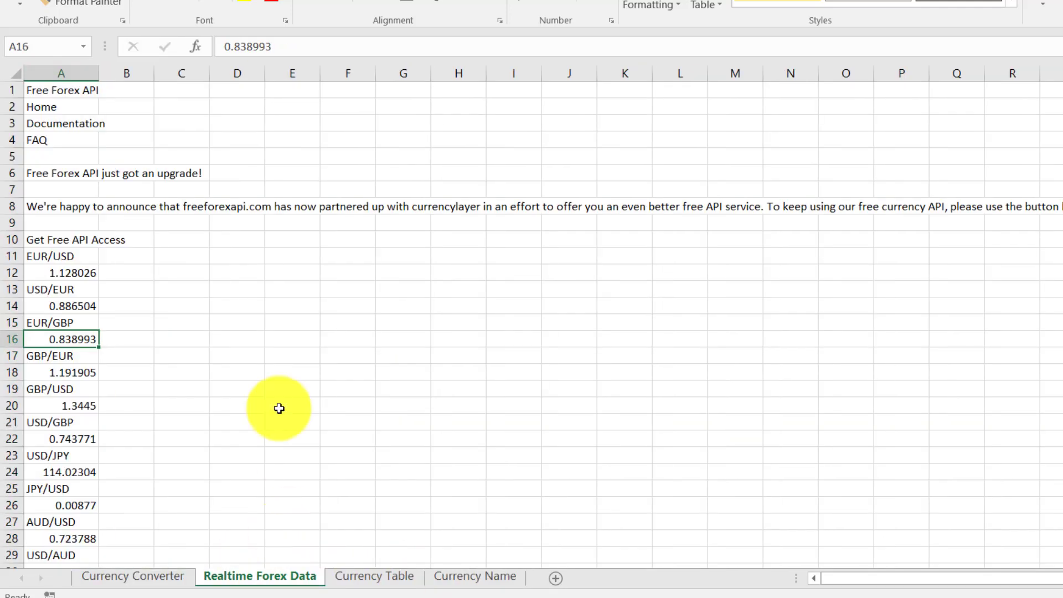
left_click(340, 582)
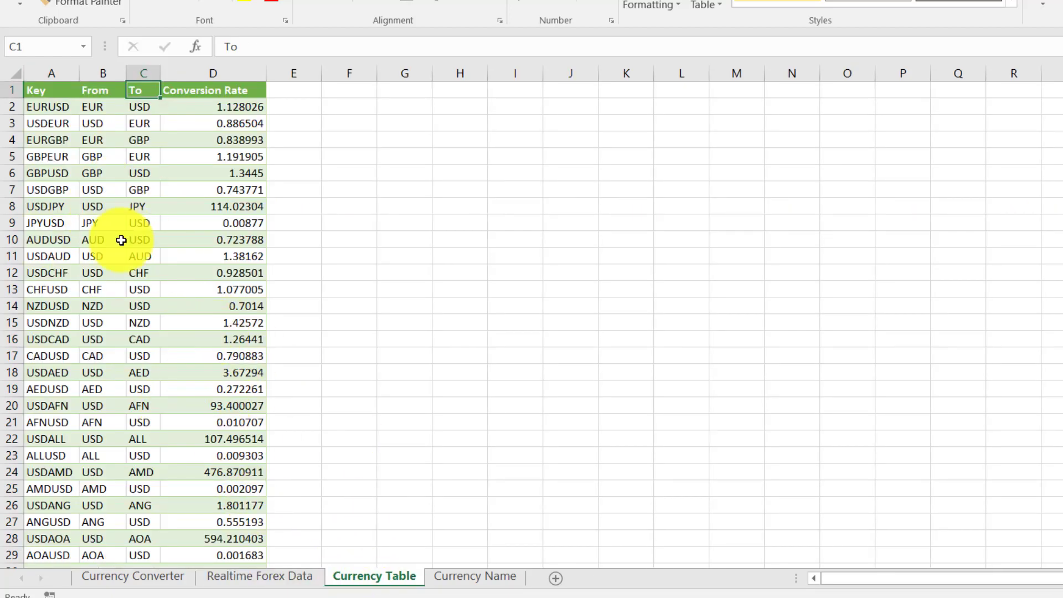
left_click(439, 582)
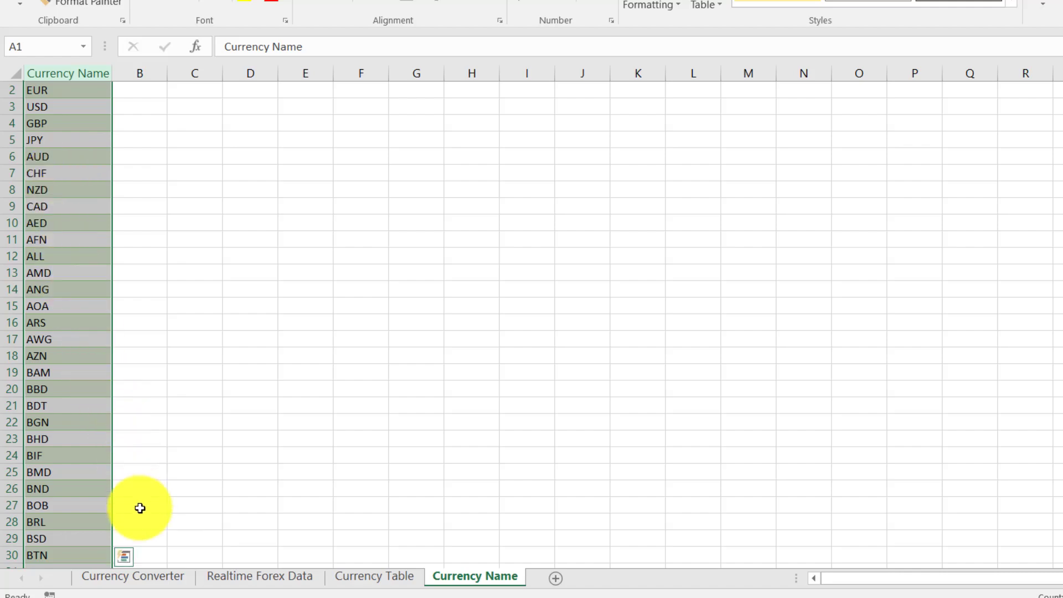
left_click(91, 579)
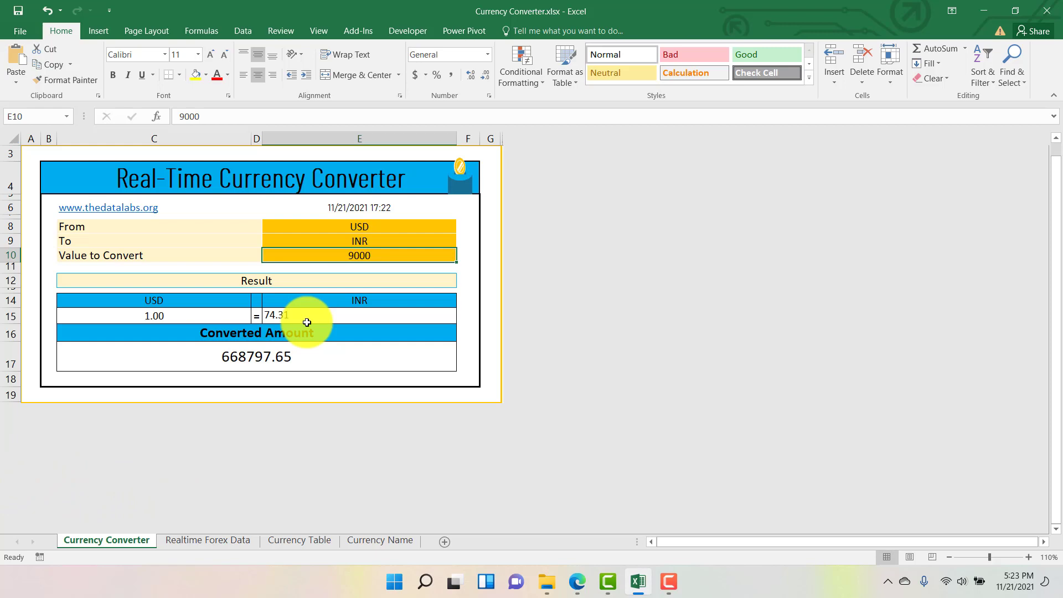
left_click(577, 581)
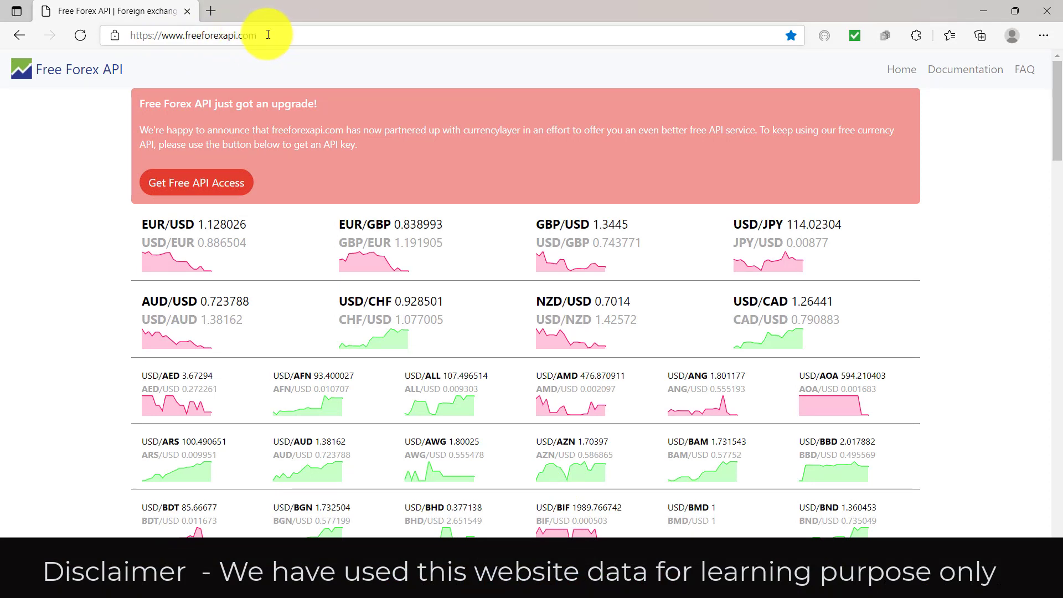
left_click(637, 581)
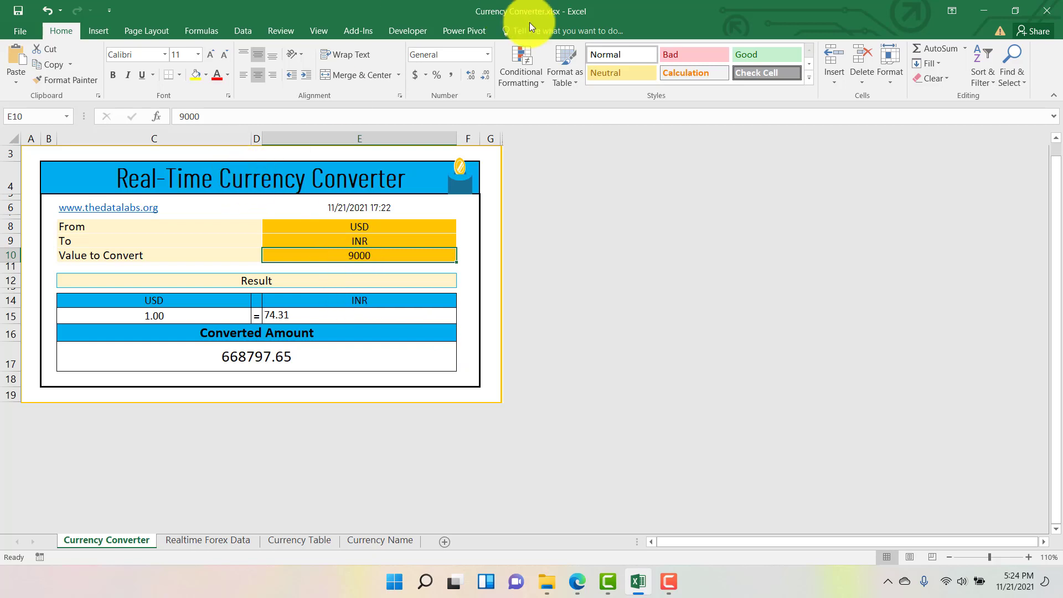
Close Currency Converter.xlsx with its changes saved and create a new blank workbook
key("alt+F4")
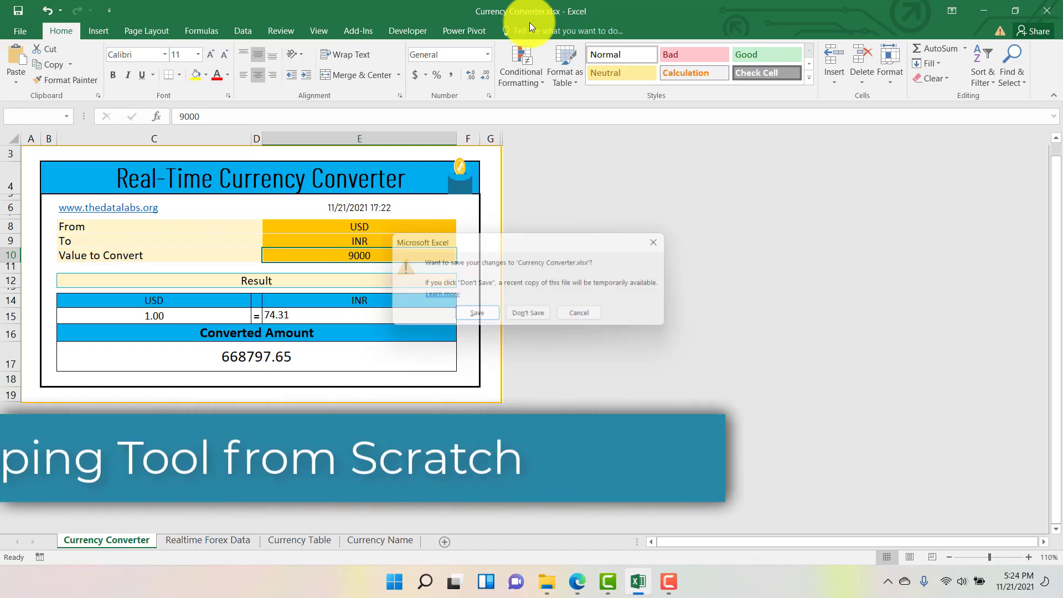
left_click(490, 319)
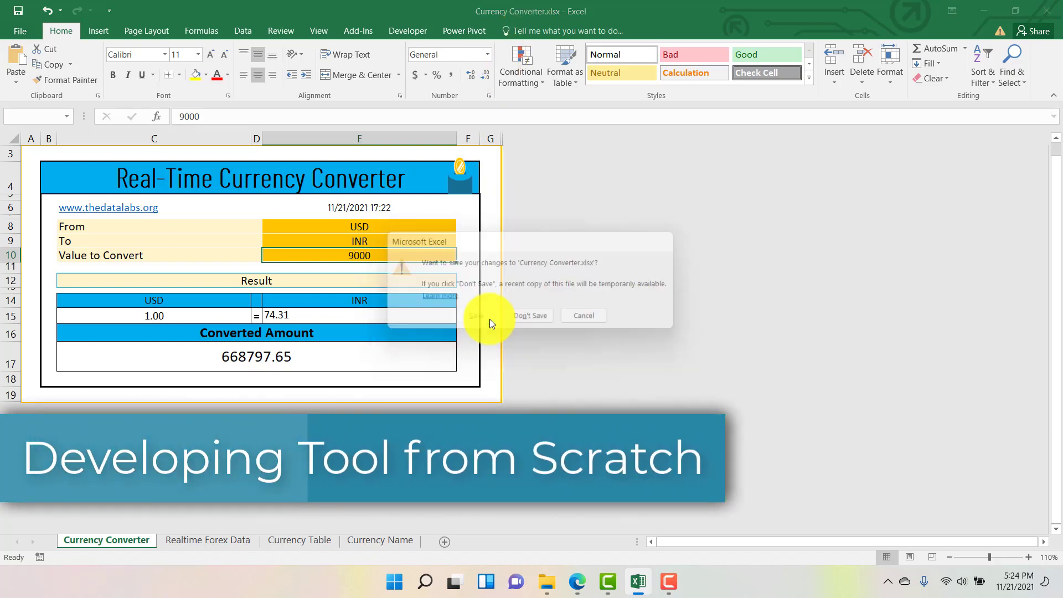
key("ctrl+n")
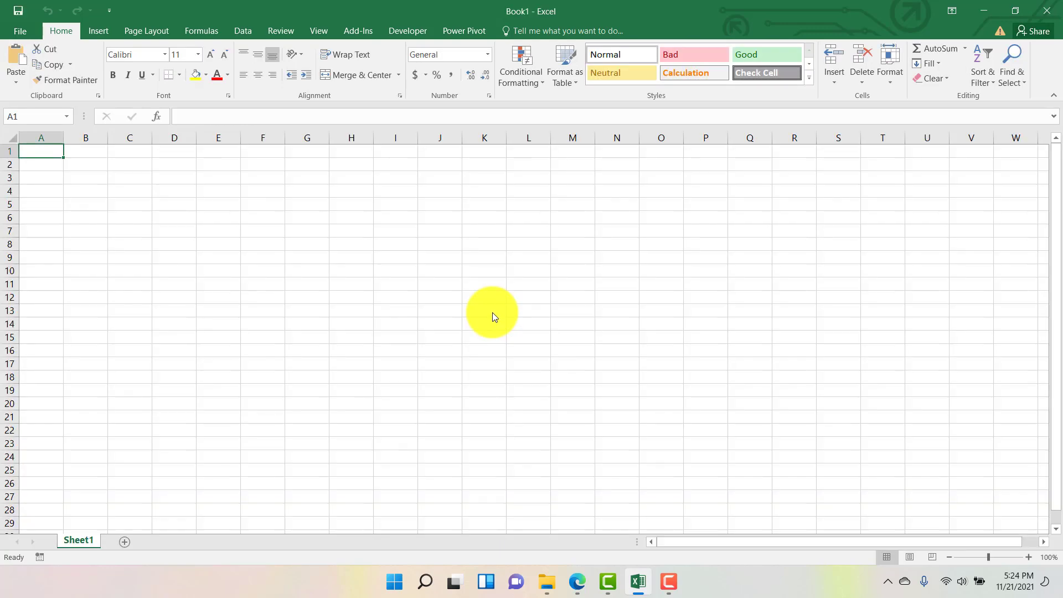
Save the new workbook as "Currency Coverter" in the Currency Converter Tool folder as an Excel Workbook (*.xlsx)
key("ctrl+s")
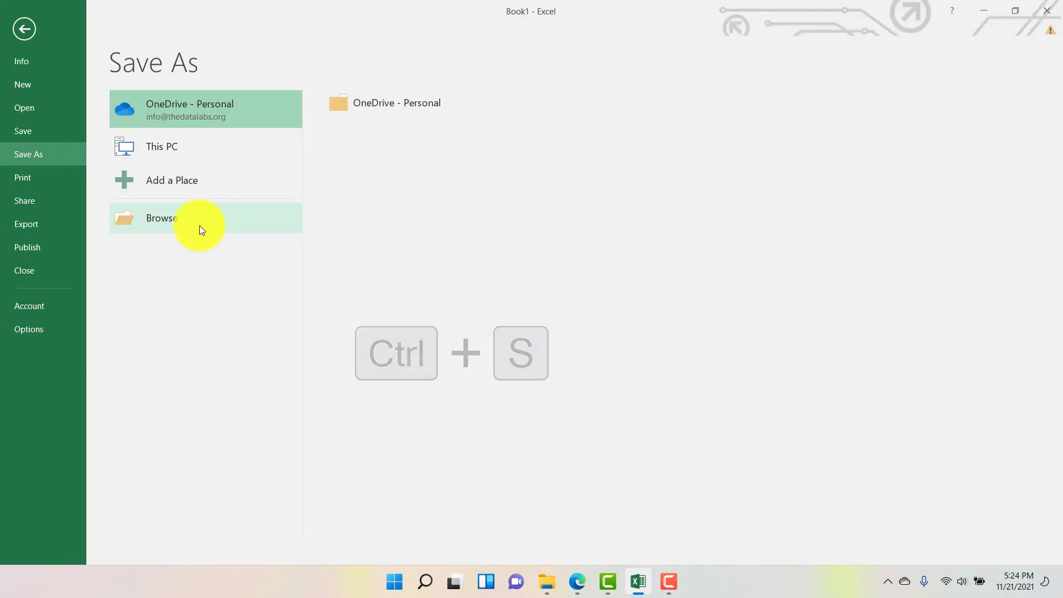
double_click(165, 150)
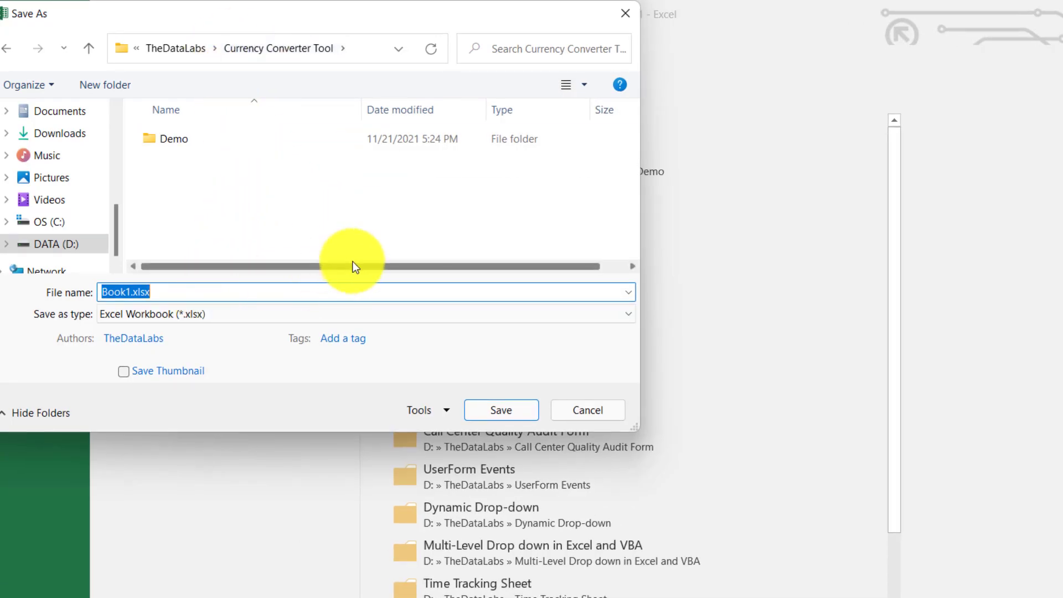
type("Currency Coverter")
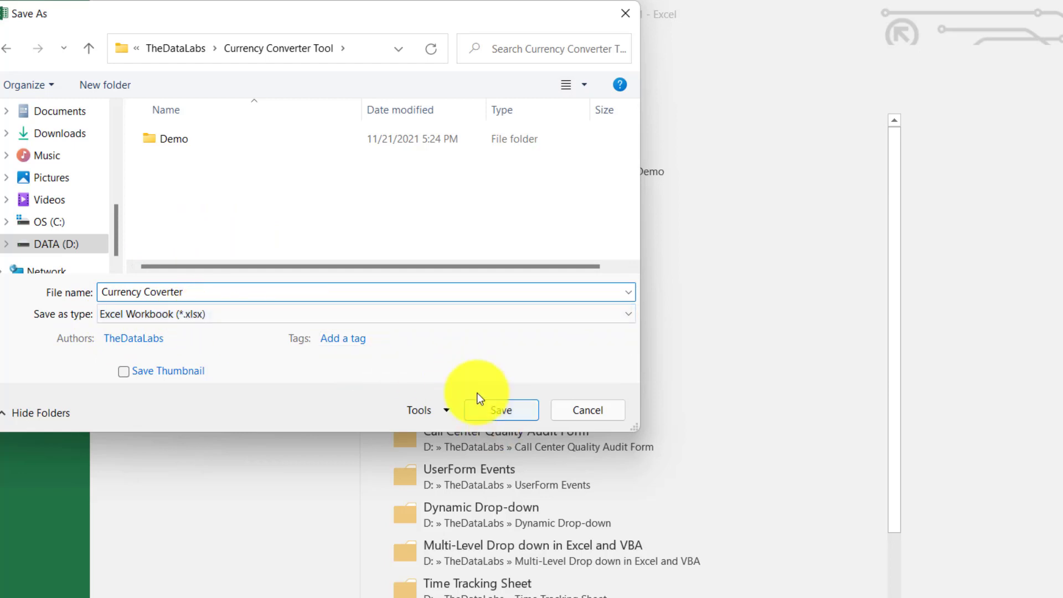
left_click(481, 417)
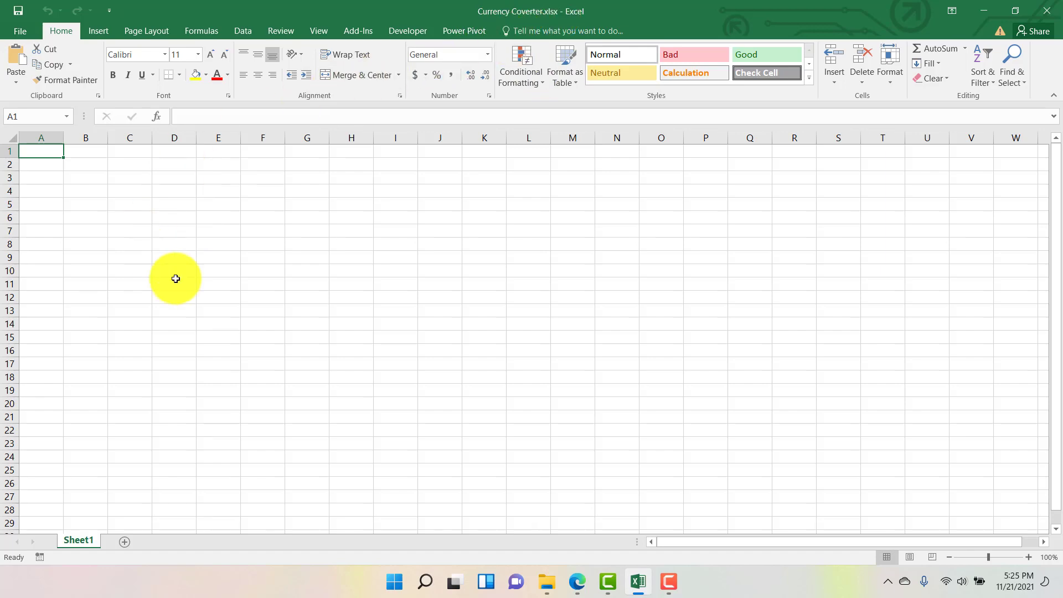
Switch to the Edge browser and copy the address of the Free Forex API page
left_click(573, 583)
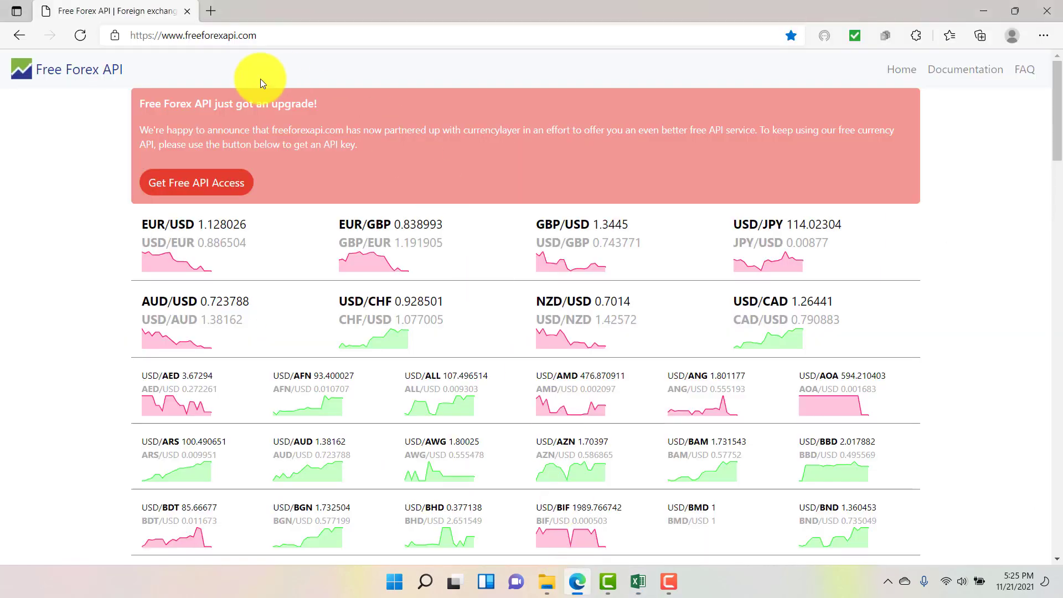
left_click(281, 39)
key("ctrl+c")
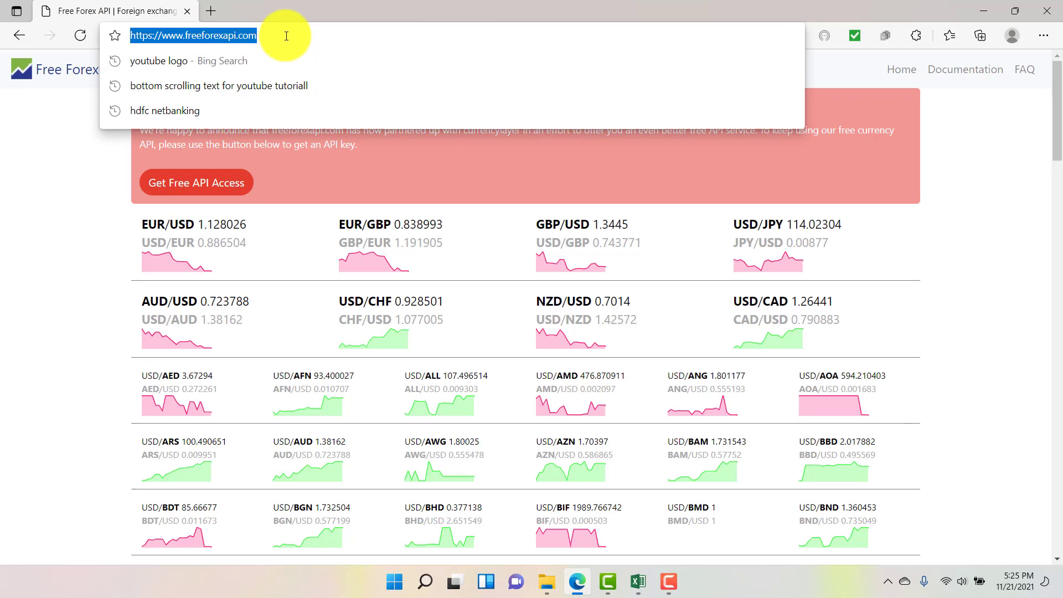
left_click(636, 580)
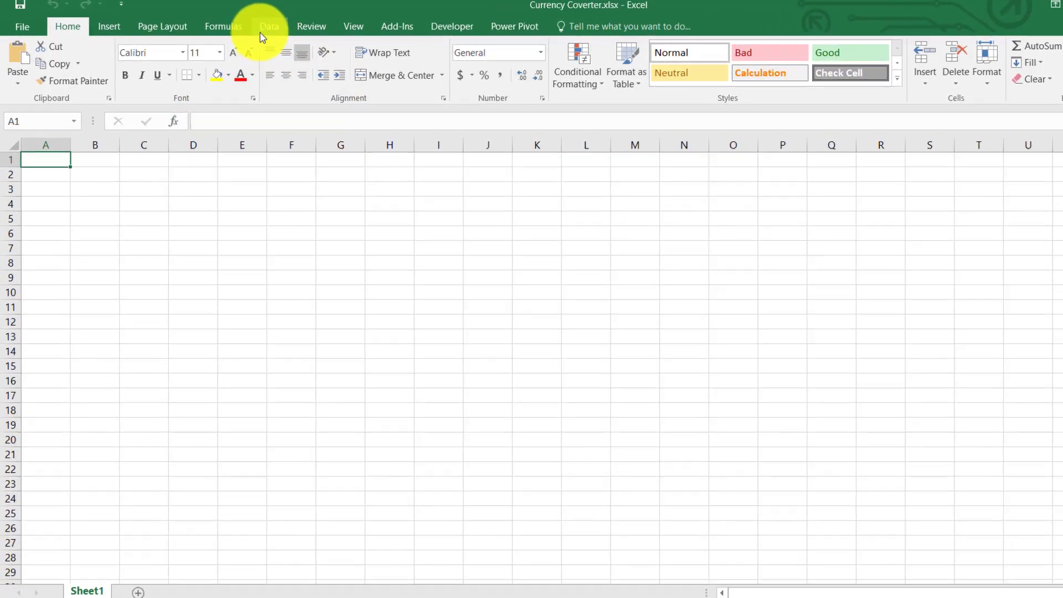
left_click(263, 29)
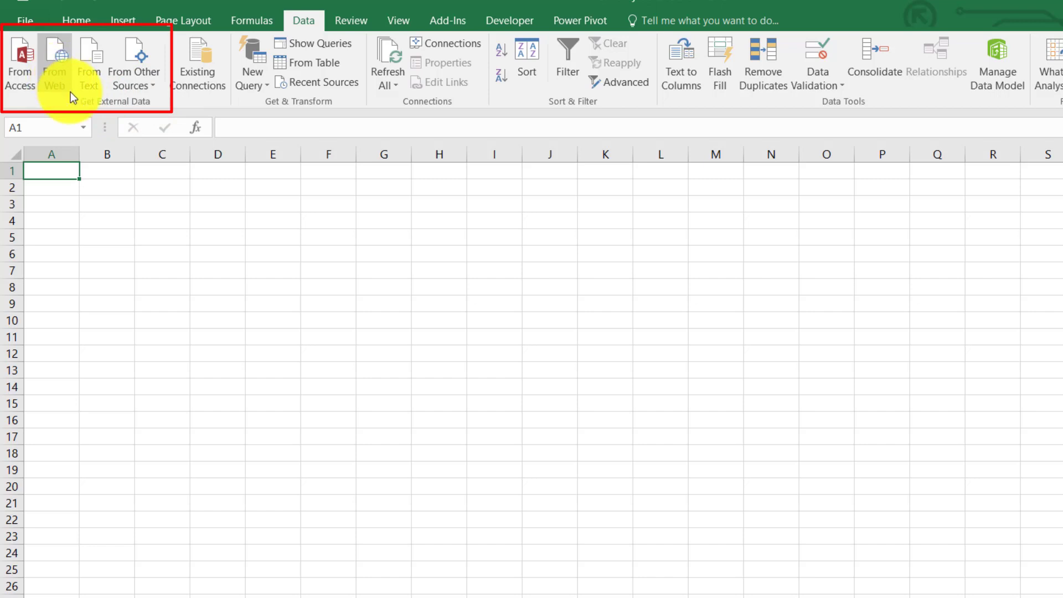
left_click(54, 62)
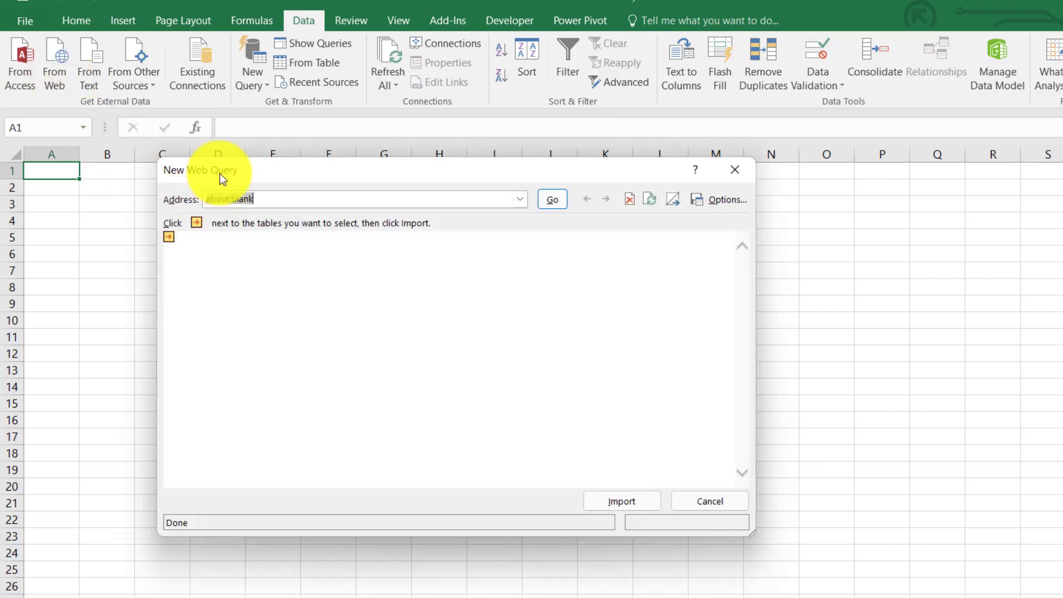
left_click_drag(220, 173, 237, 153)
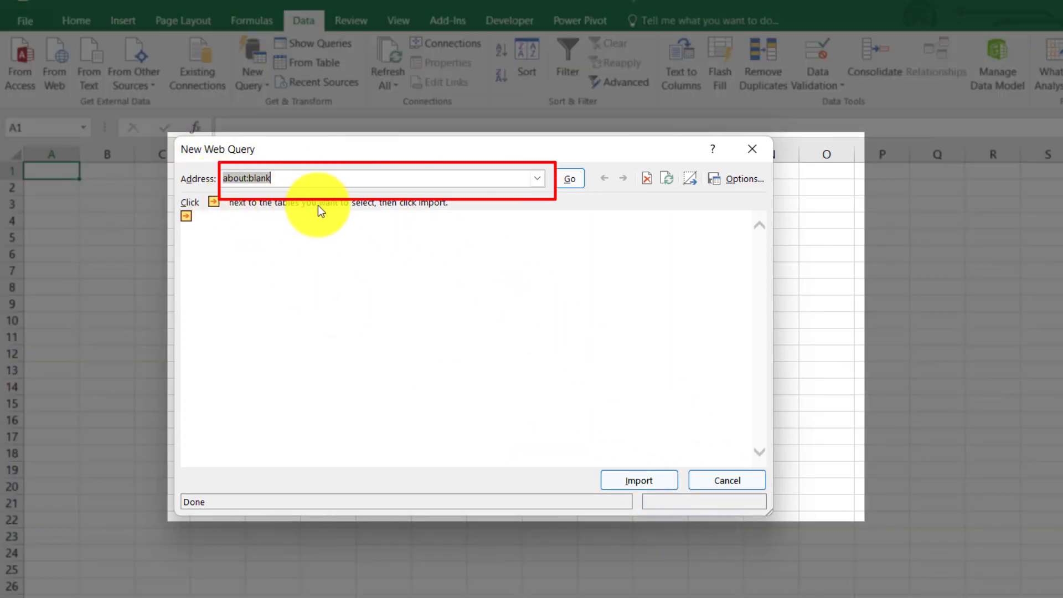
key("ctrl+v")
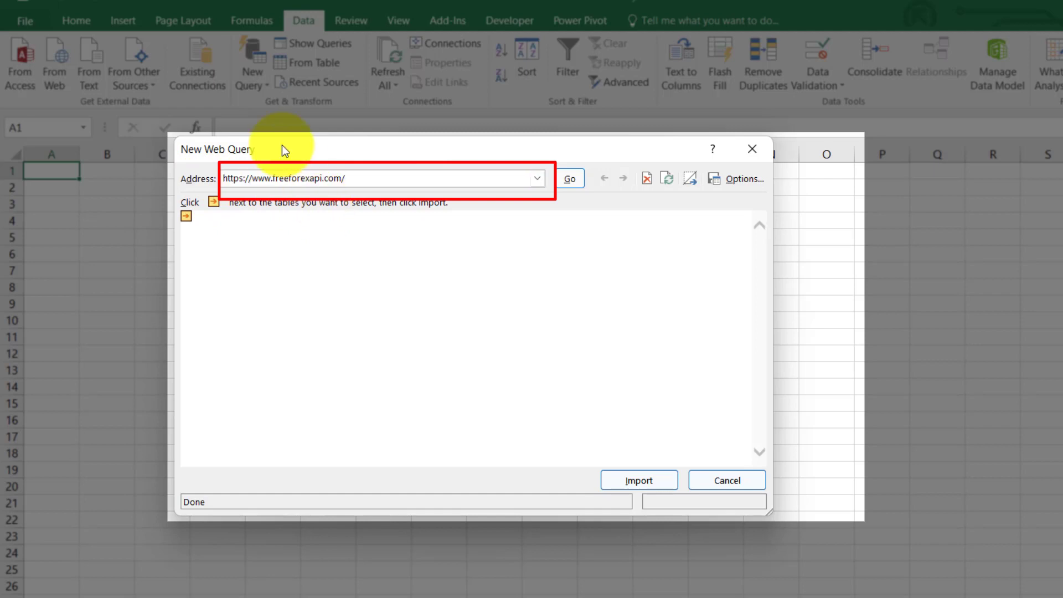
Load the Free Forex API page in the web query, choosing to continue running scripts at every script error
left_click(624, 478)
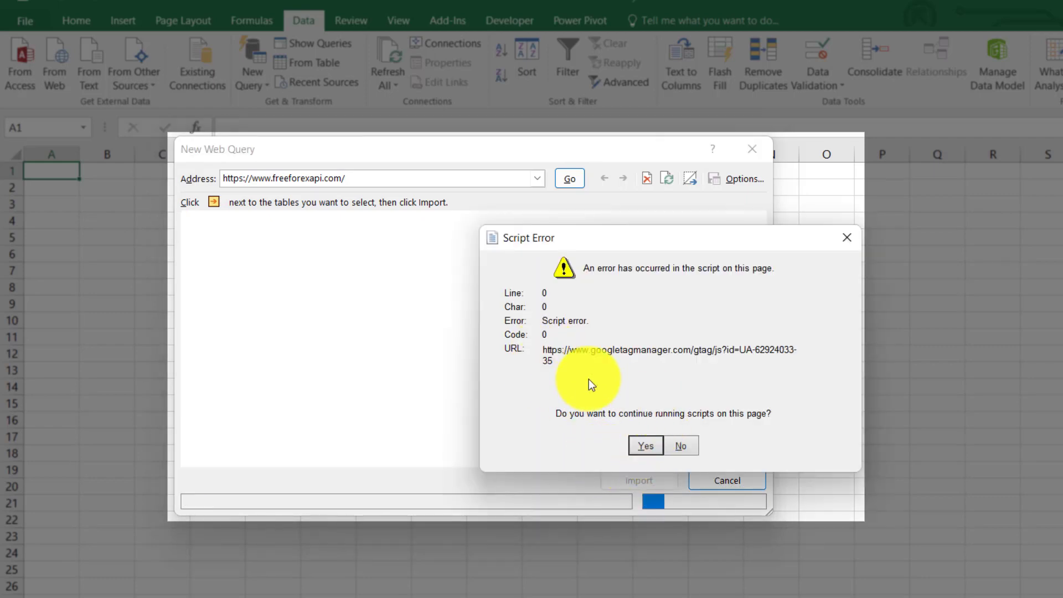
left_click(640, 449)
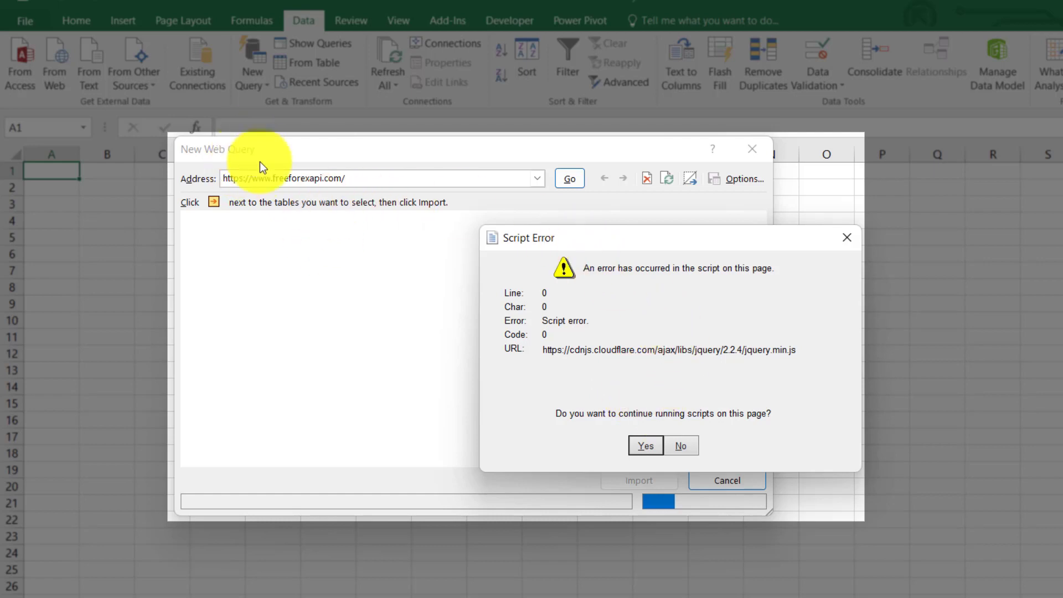
left_click(644, 445)
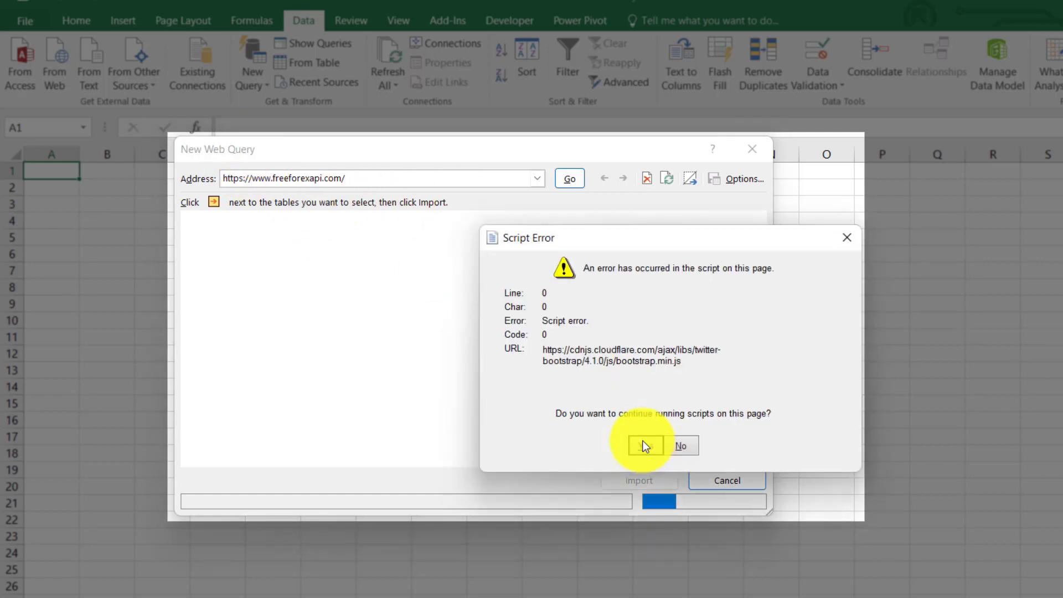
left_click(642, 443)
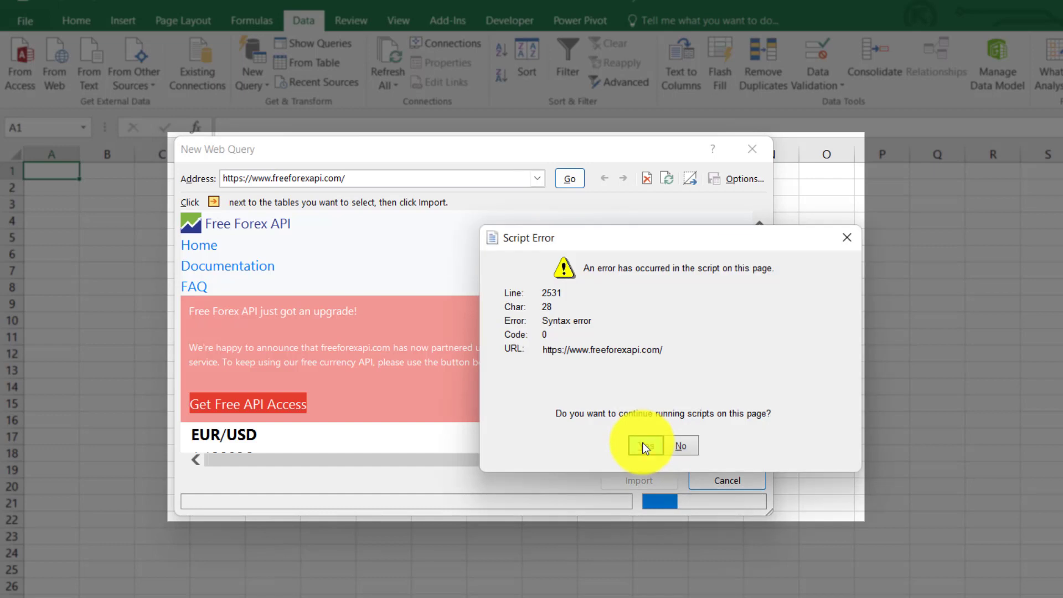
left_click(643, 444)
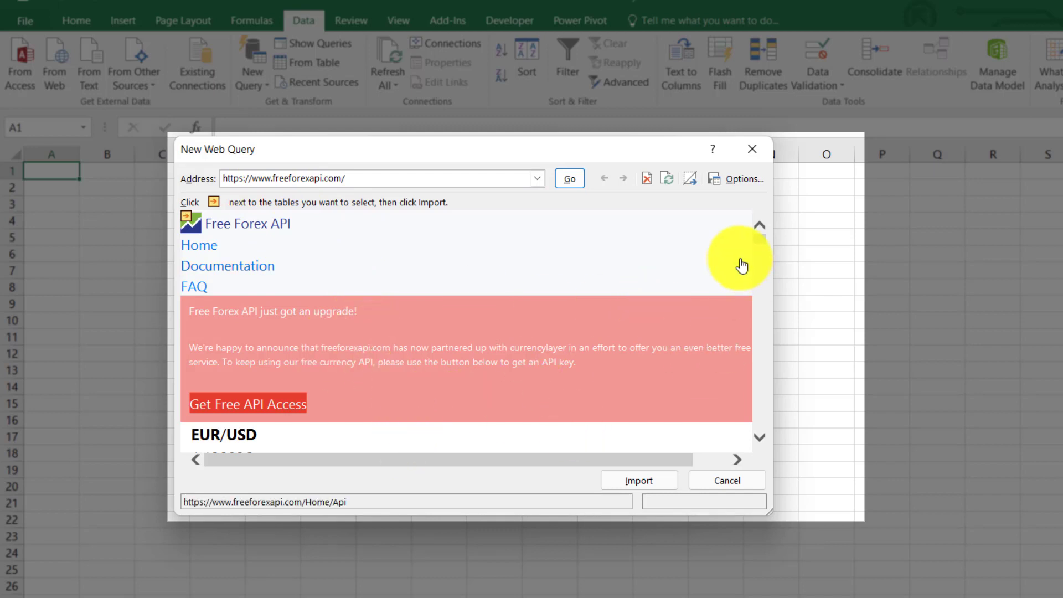
Import the web page data into the existing worksheet starting at cell $A$1
left_click_drag(760, 239, 758, 404)
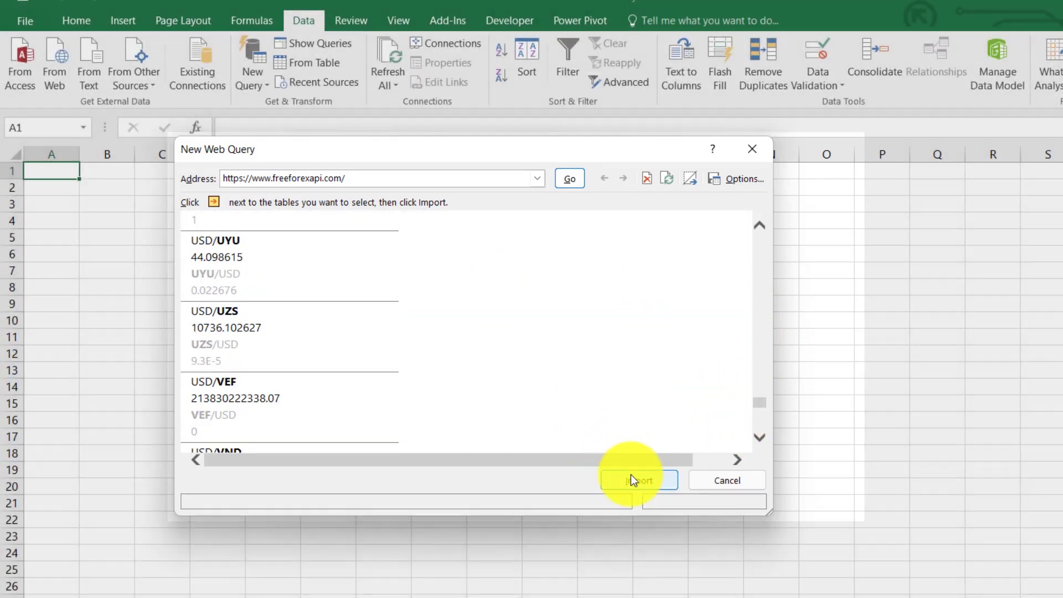
left_click(634, 479)
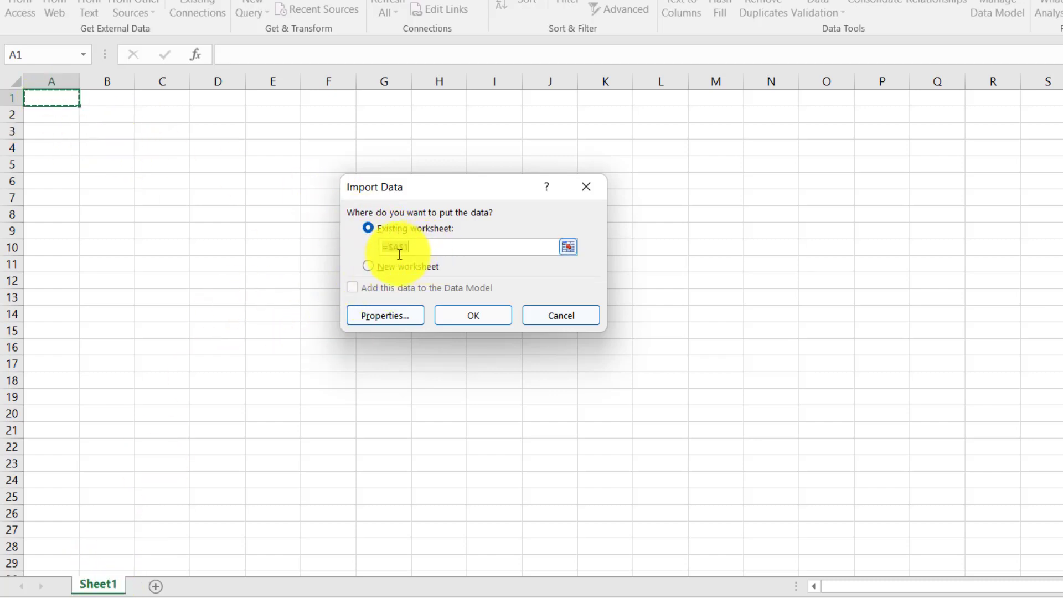
left_click(470, 317)
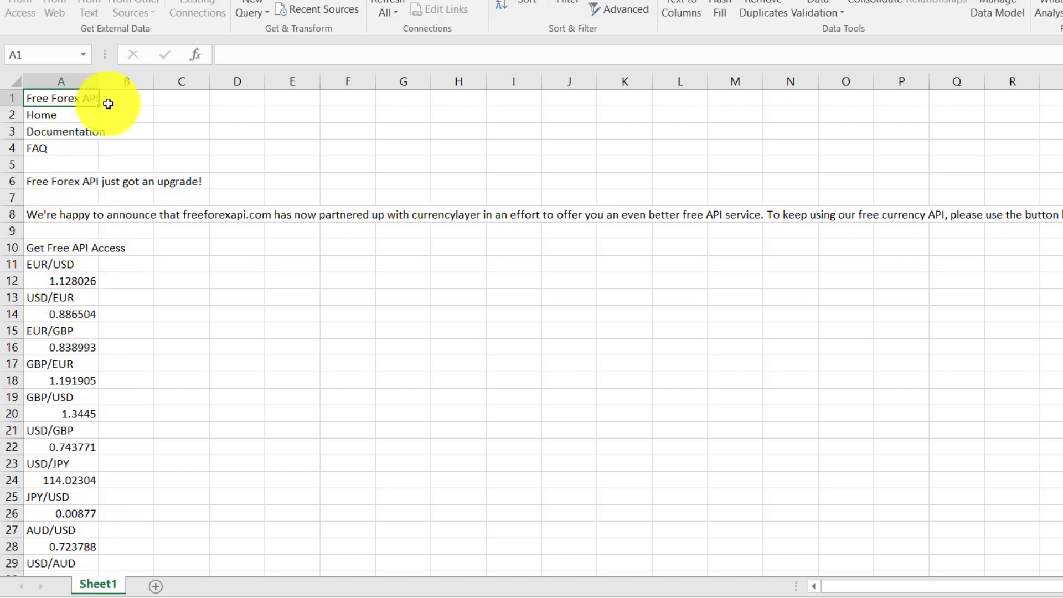
left_click(71, 81)
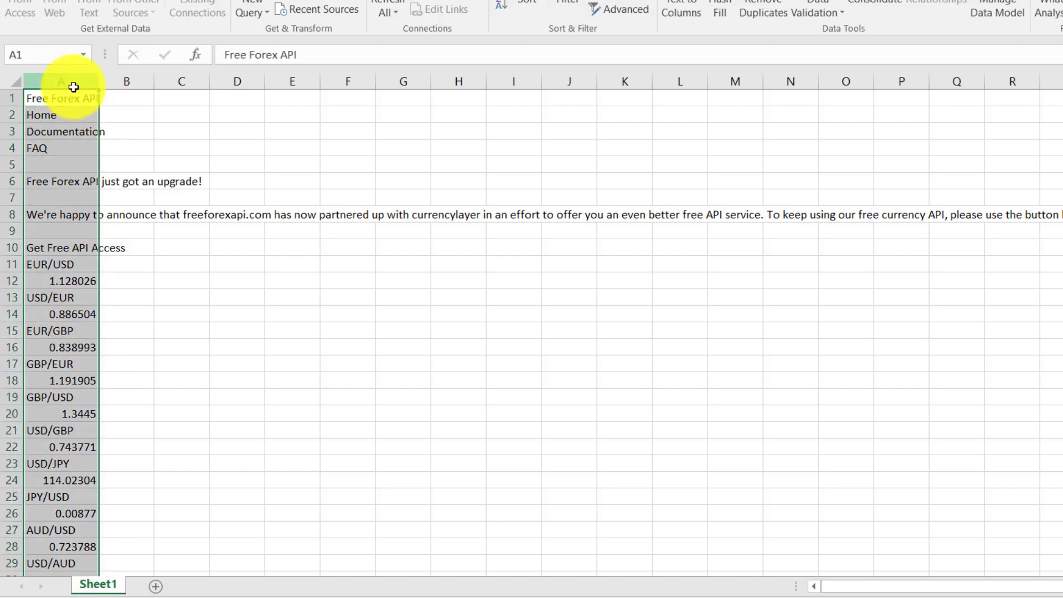
left_click(131, 81)
left_click(183, 83)
left_click(233, 86)
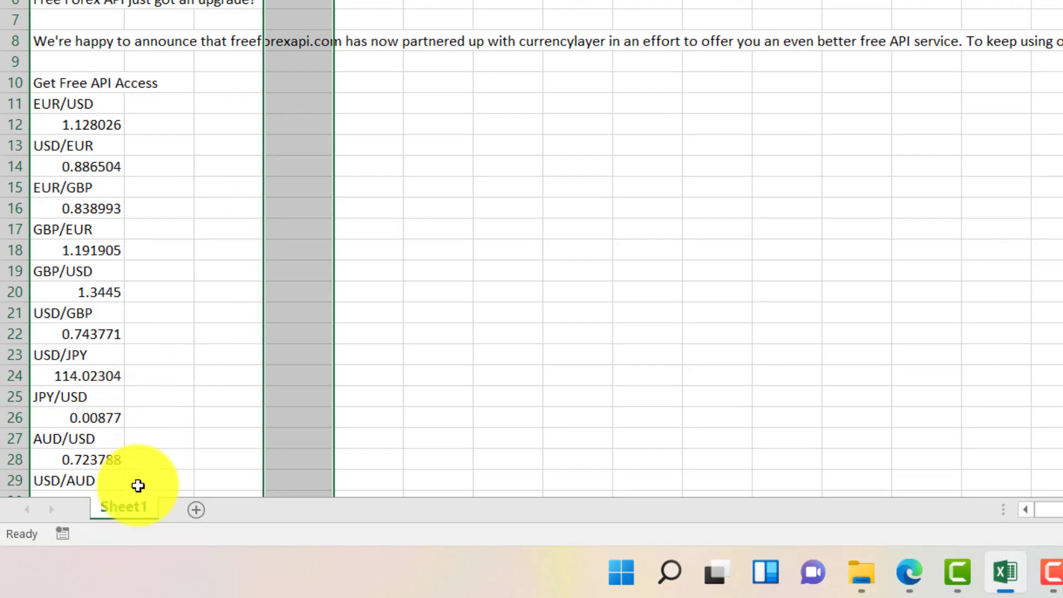
Rename the worksheet holding the imported rates as Realtime Forex Data
double_click(128, 508)
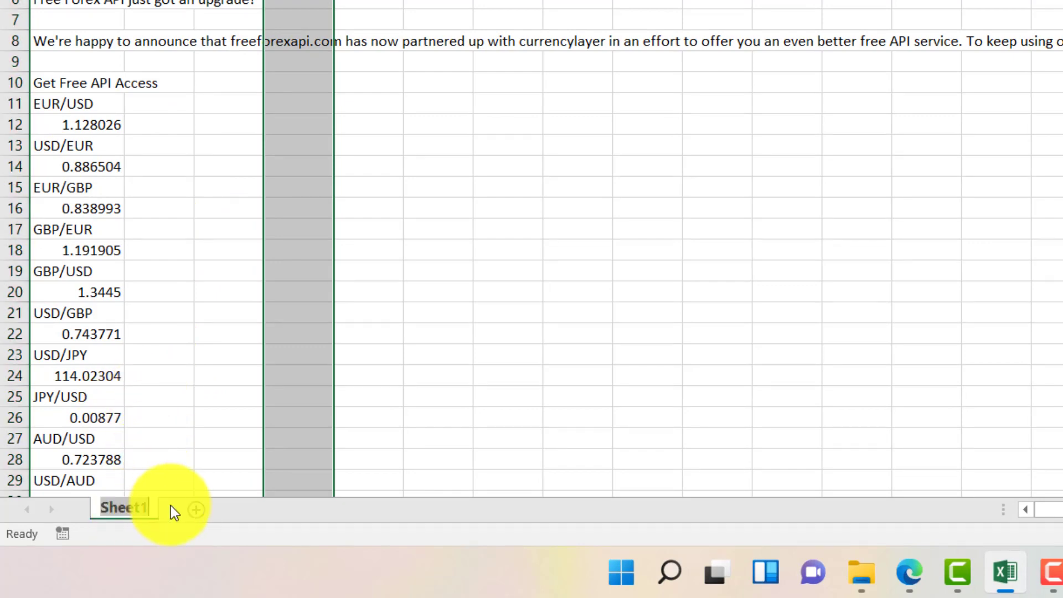
type("Re")
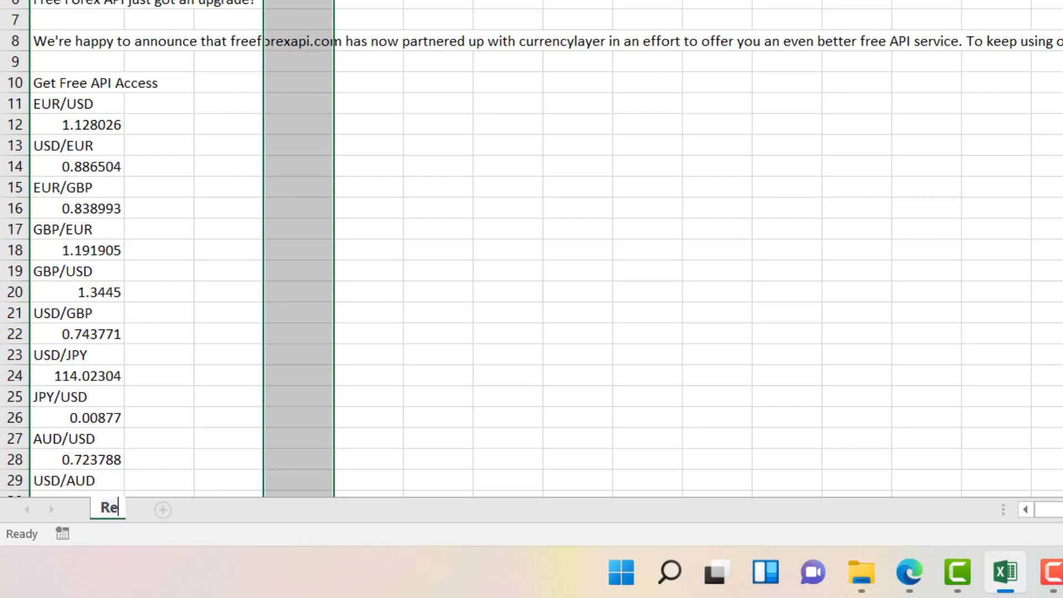
type("altime")
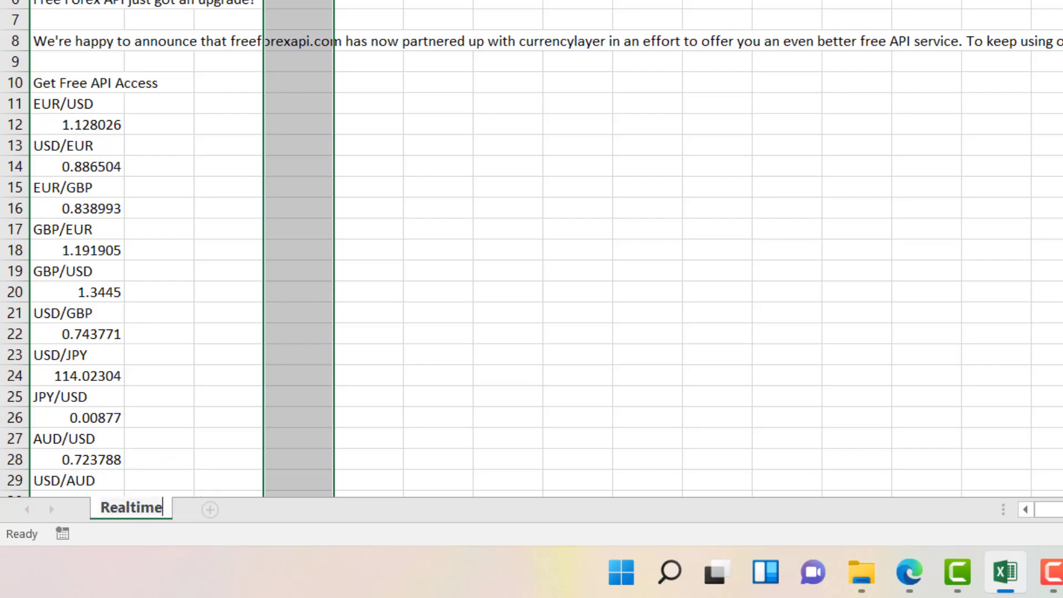
type(" Forex")
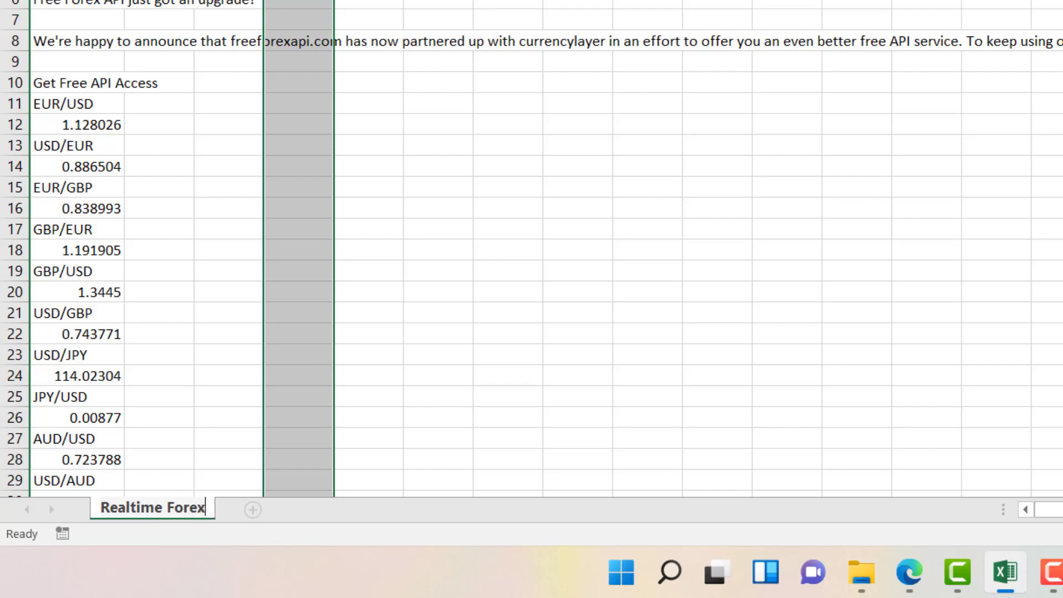
type(" Data")
key("Return")
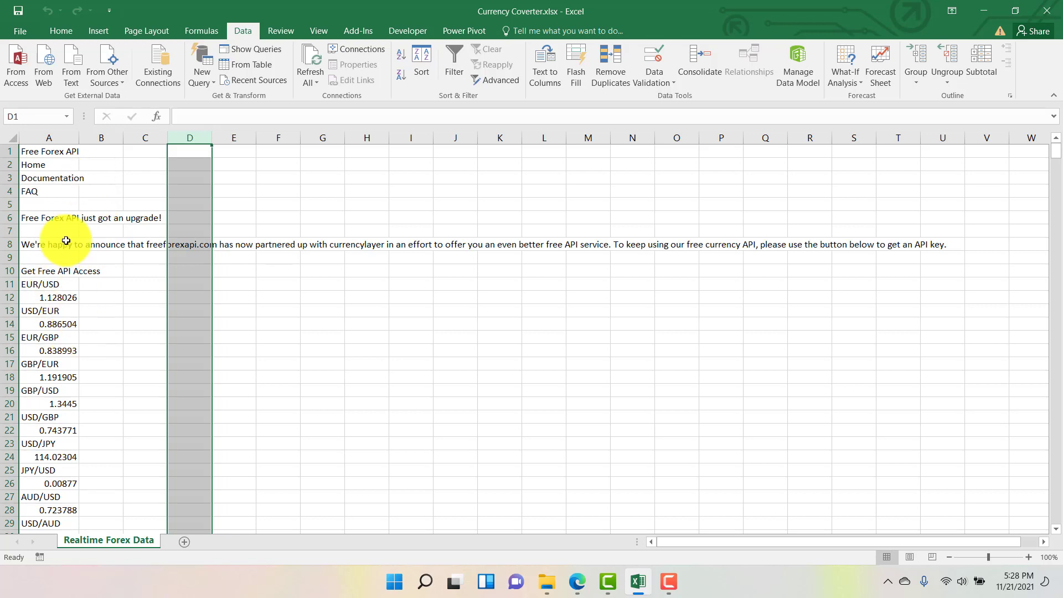
Create a query from the imported forex data as a table and name the query Currency Table
left_click(56, 287)
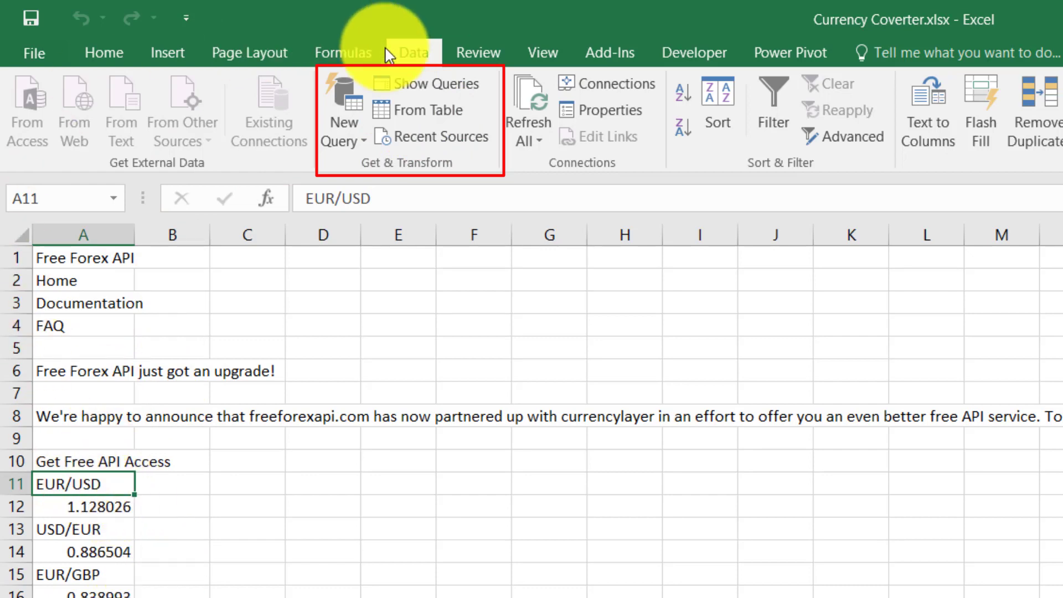
left_click(426, 110)
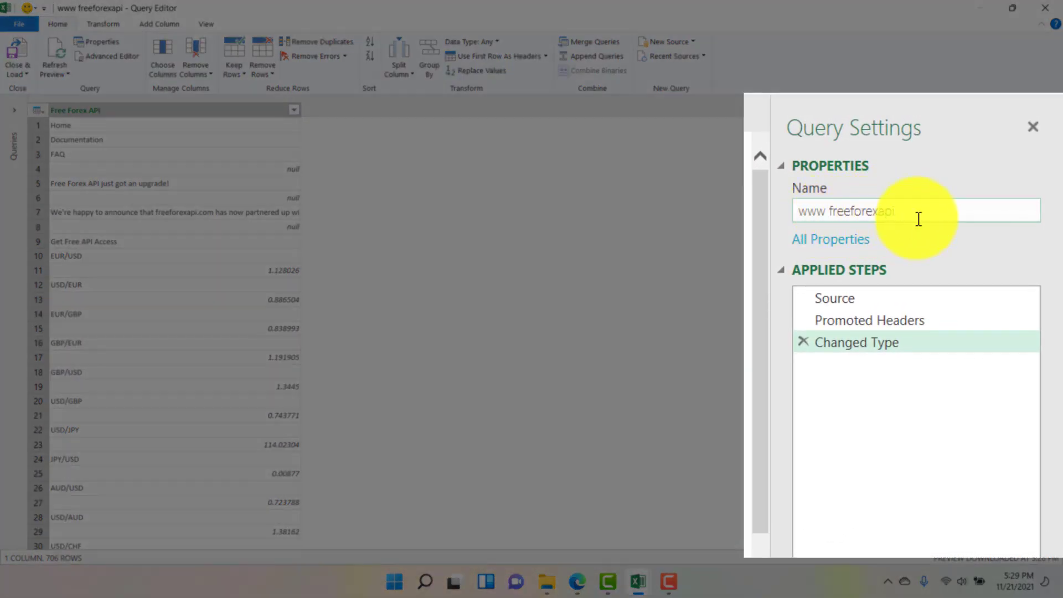
left_click_drag(923, 210, 745, 229)
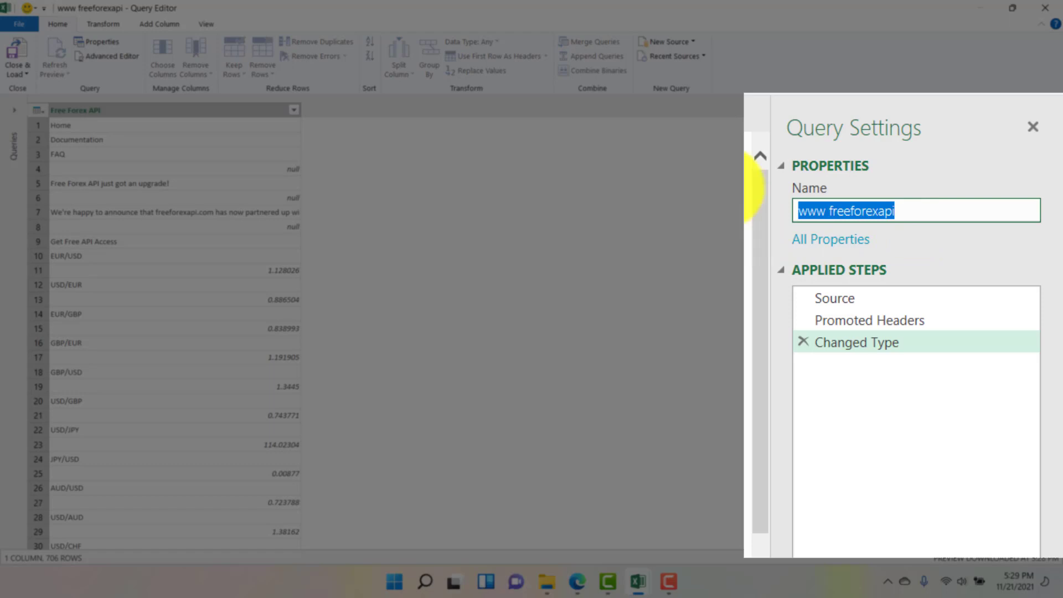
type("Currency Table")
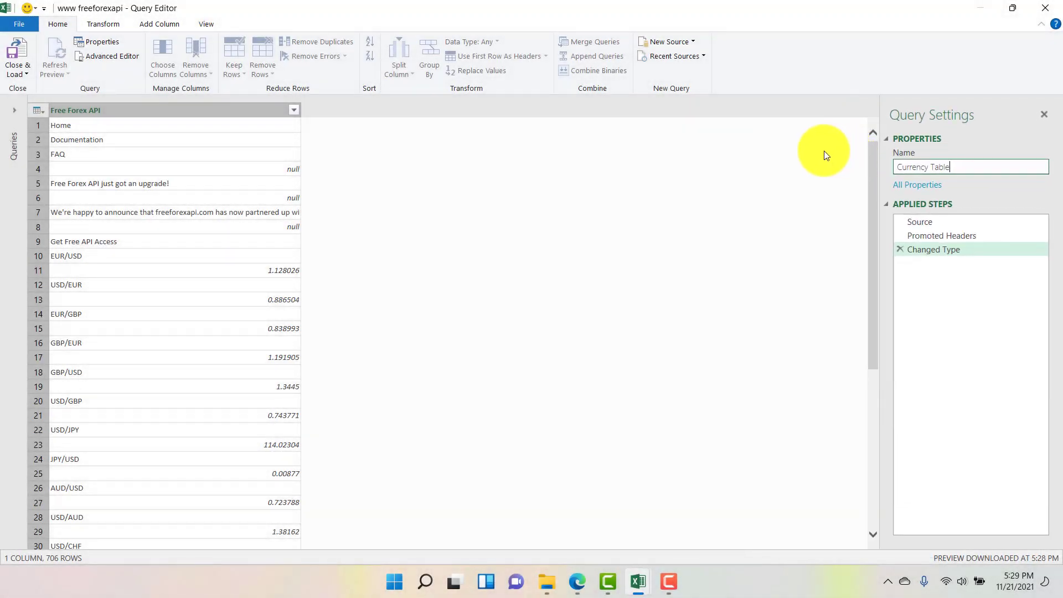
left_click(822, 151)
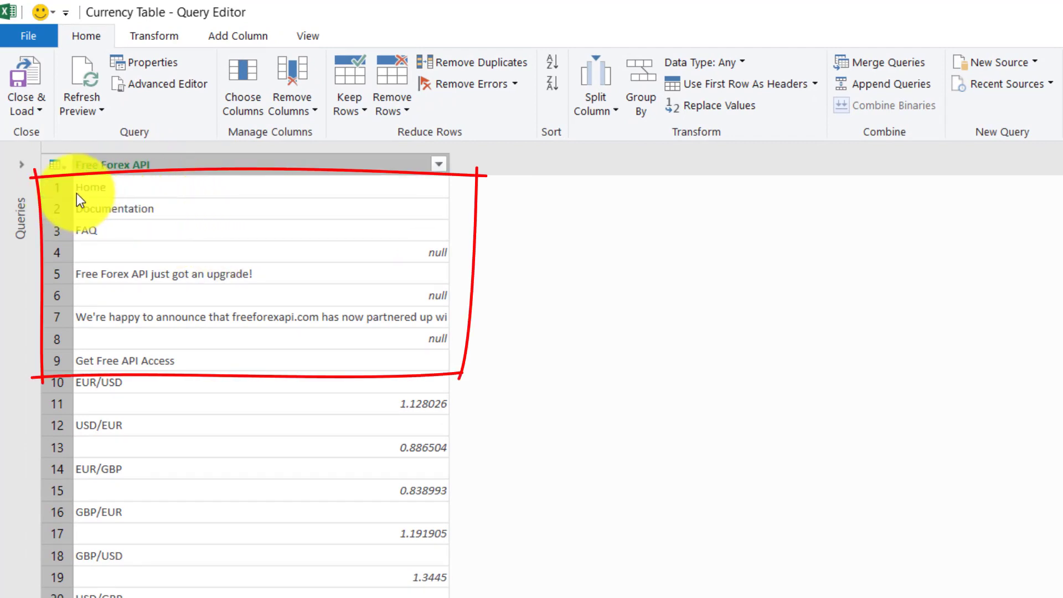
Remove the top 9 rows of website text above the first currency pair in the query
left_click(61, 187)
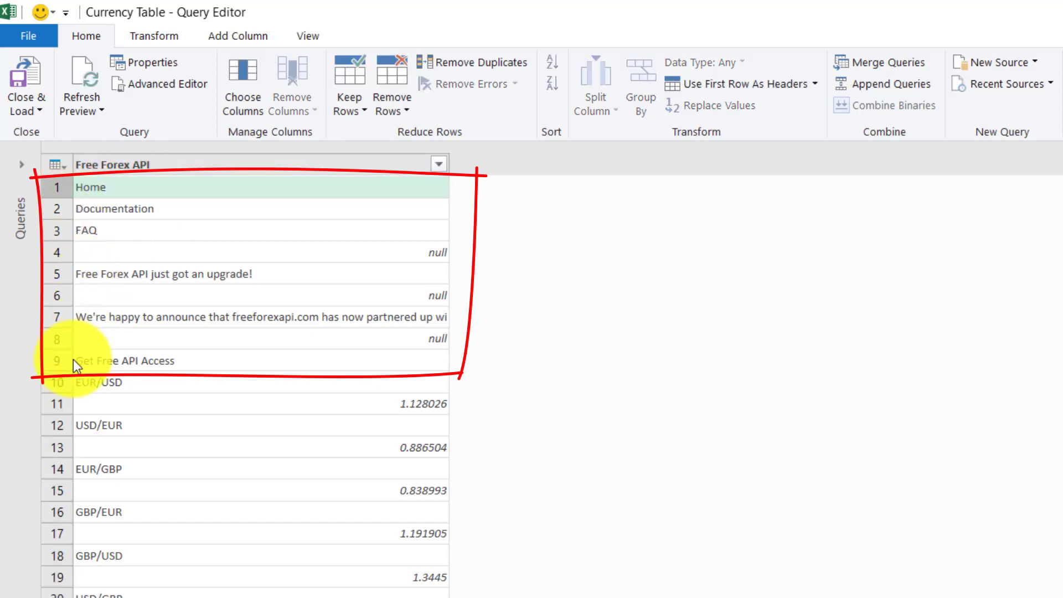
left_click(56, 359)
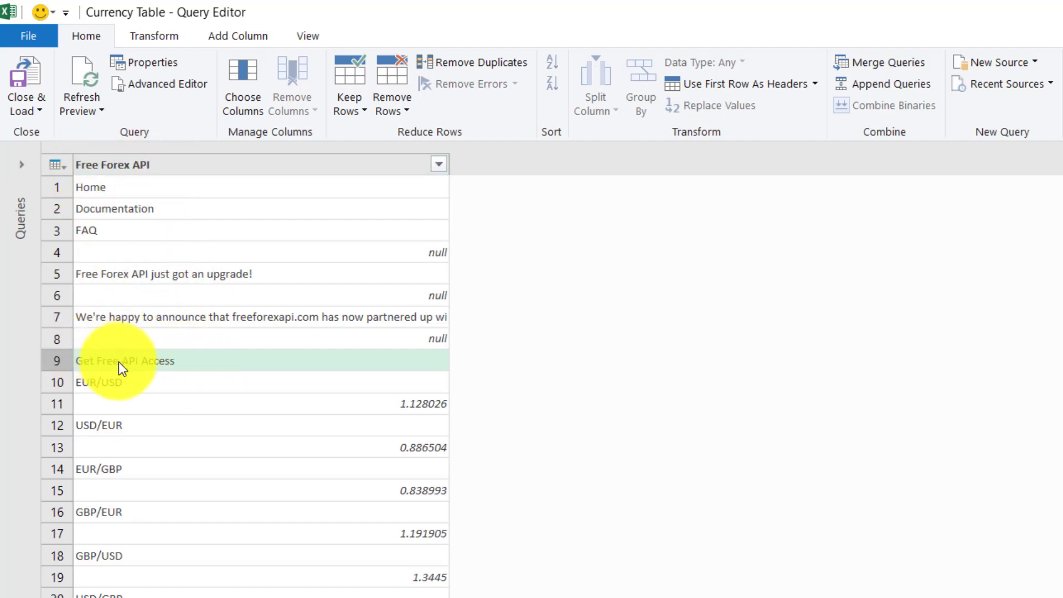
left_click(151, 164)
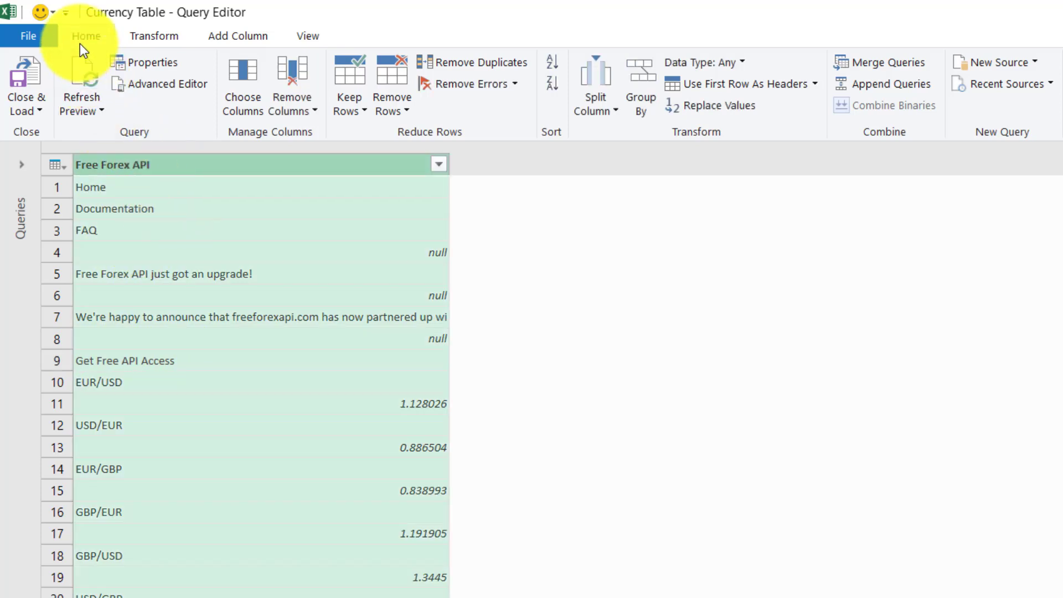
left_click(406, 110)
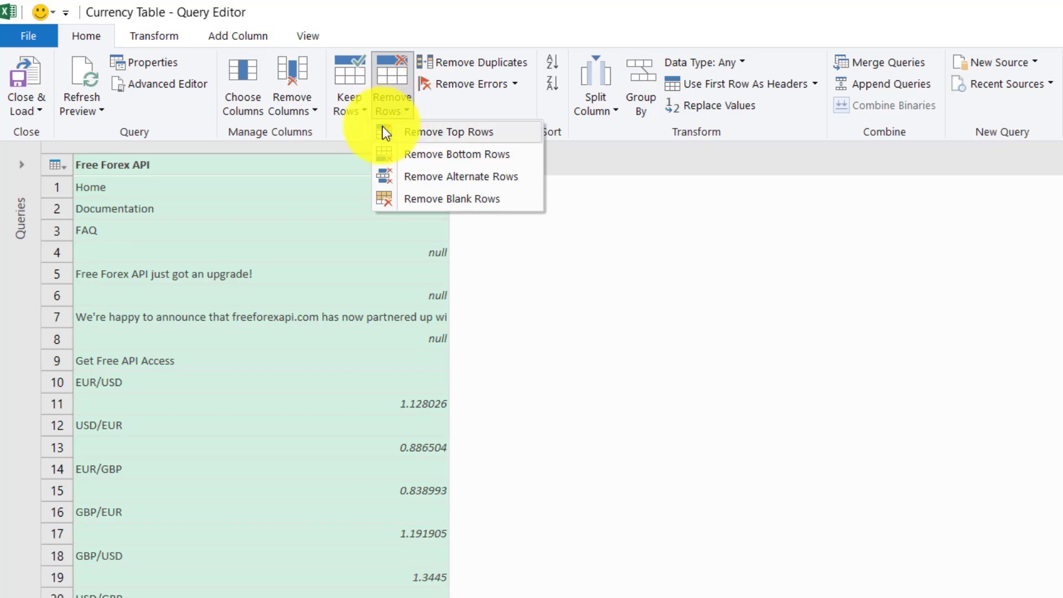
left_click(456, 139)
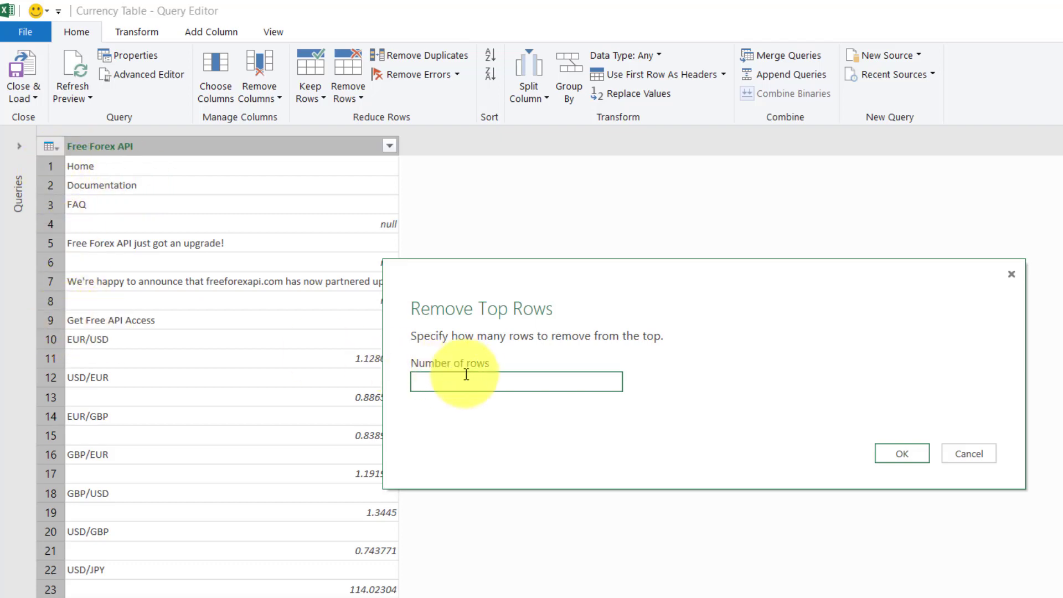
type("9")
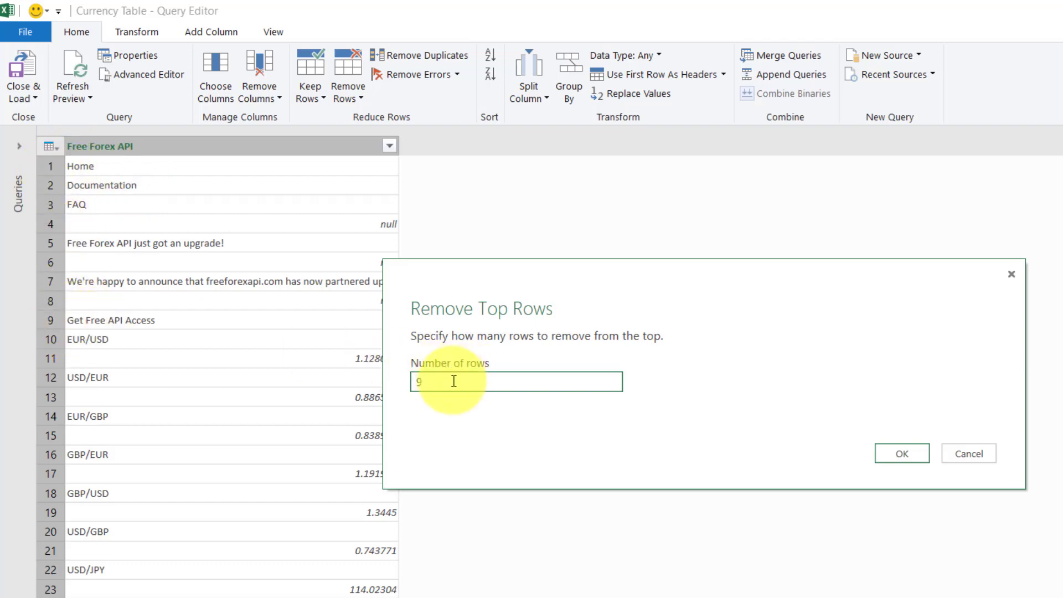
left_click(895, 455)
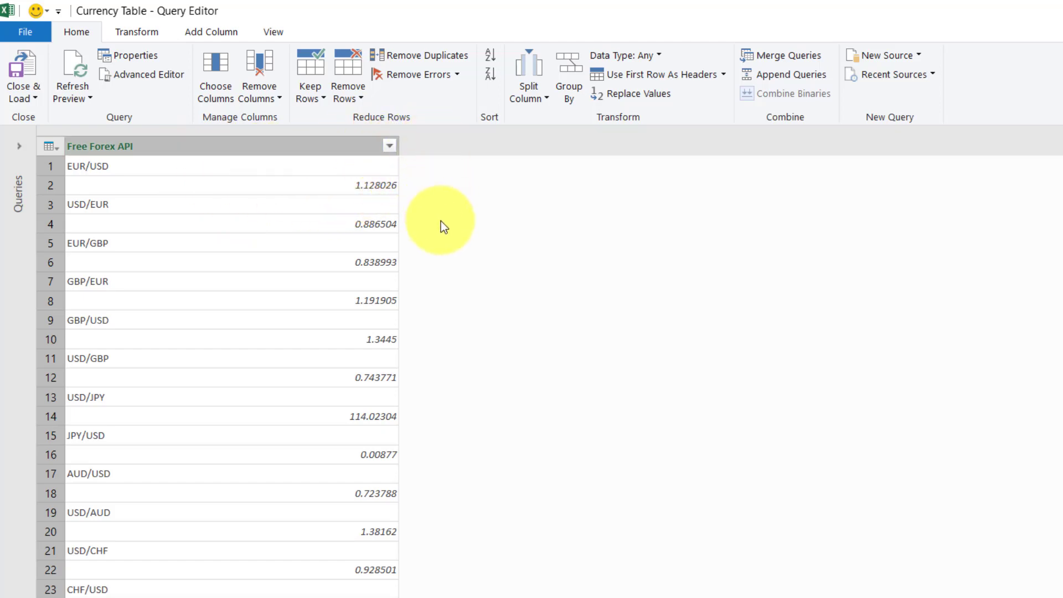
Duplicate the Free Forex API column and change the copy's data type to Decimal Number
right_click(145, 148)
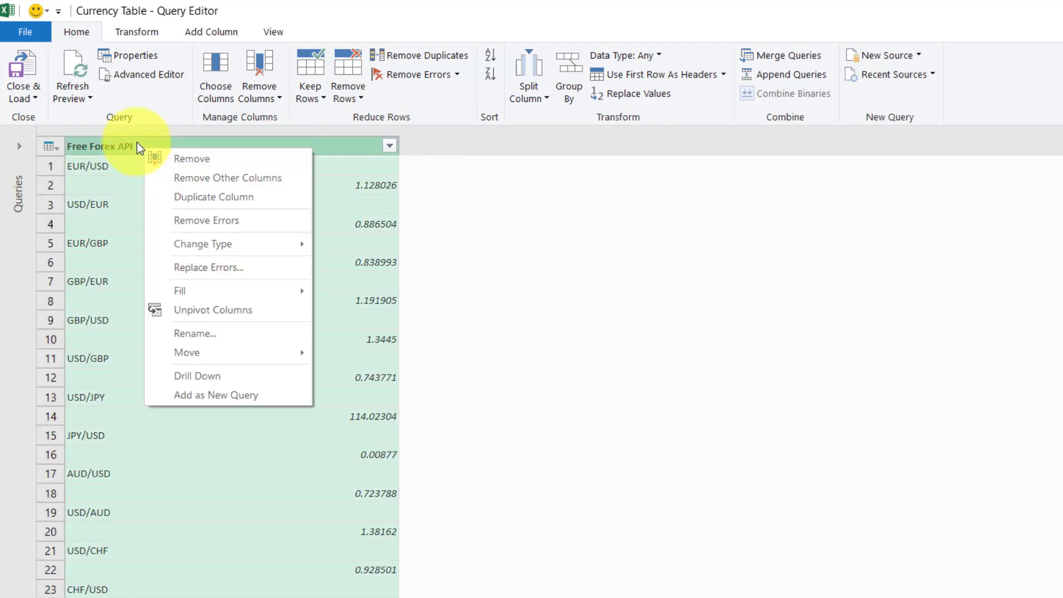
left_click(214, 198)
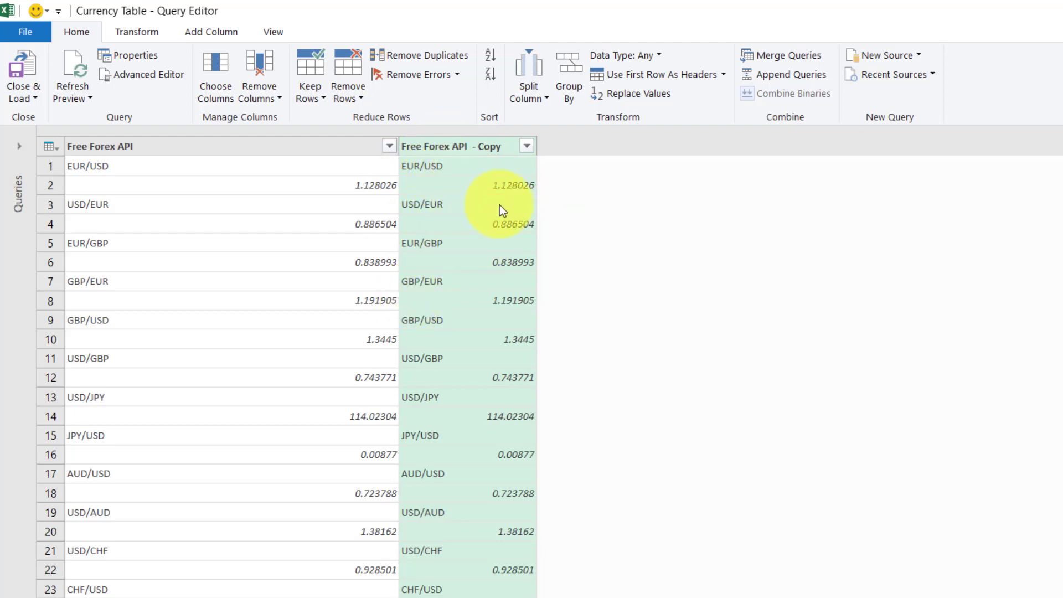
right_click(474, 152)
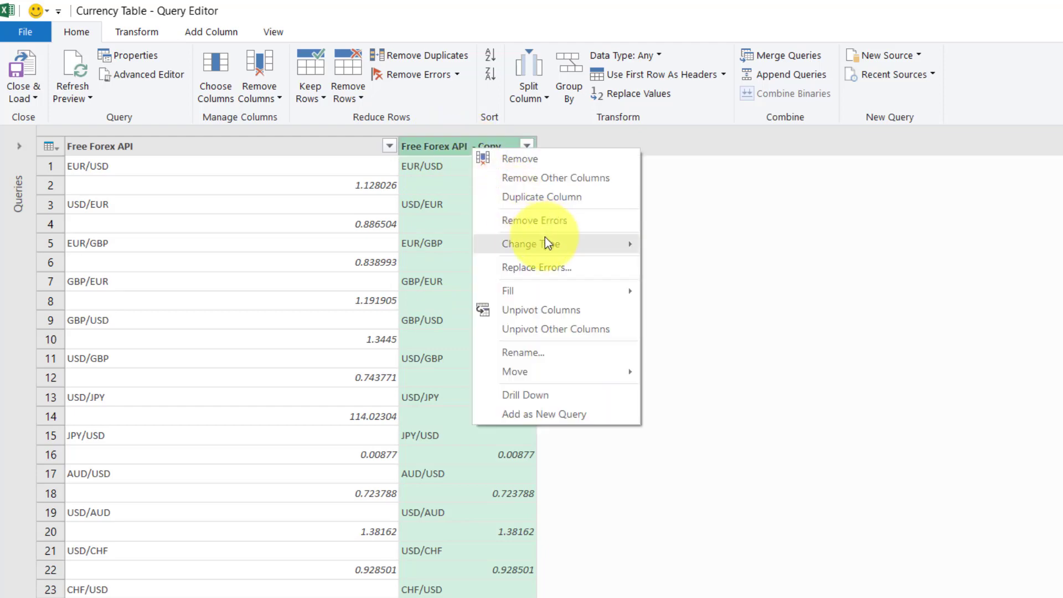
mouse_move(547, 244)
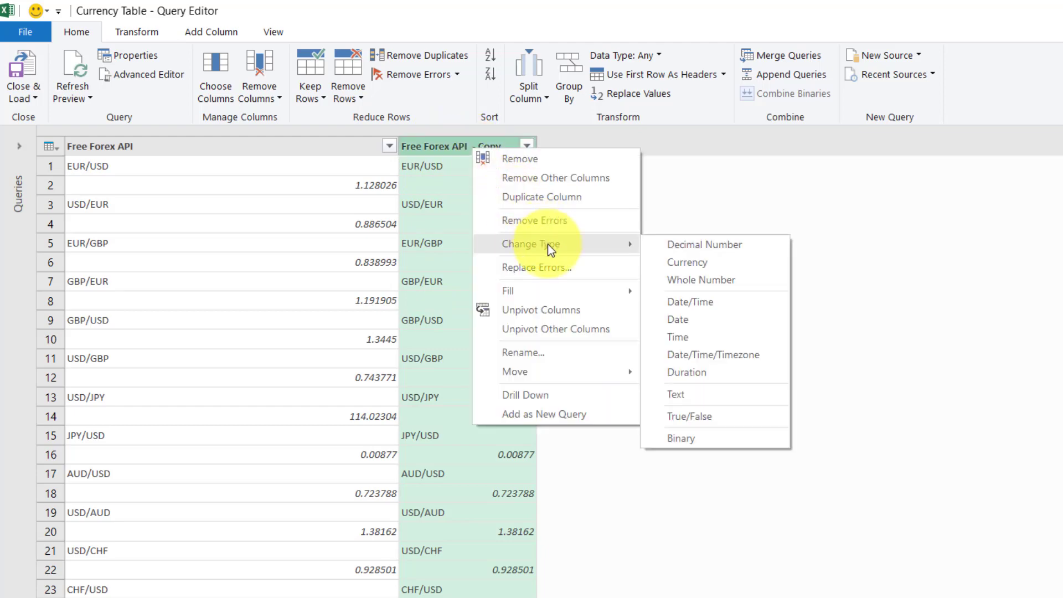
left_click(663, 242)
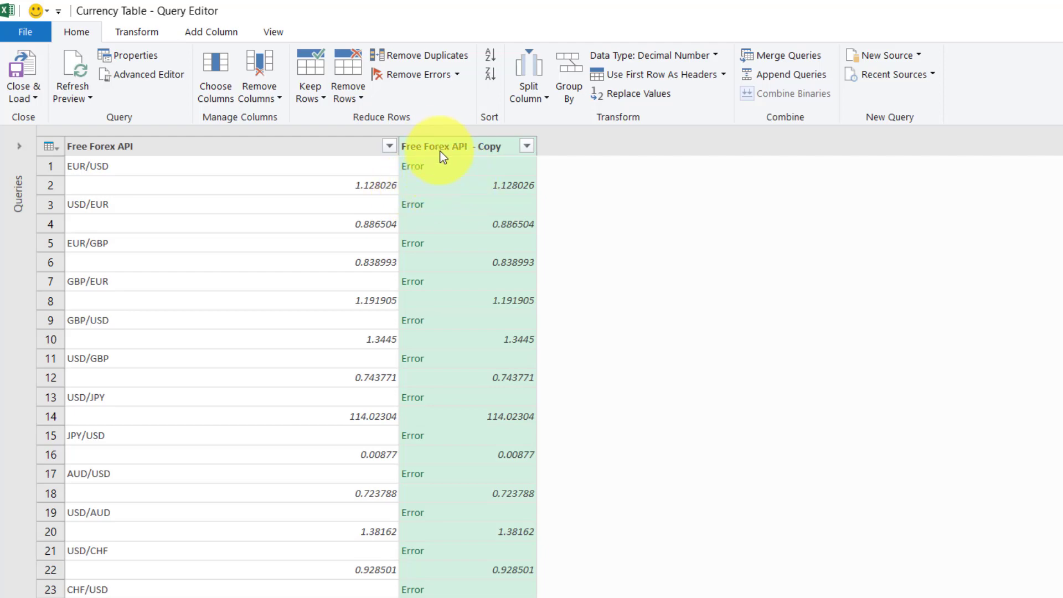
Replace the errors in the Free Forex API - Copy column with null
left_click(146, 31)
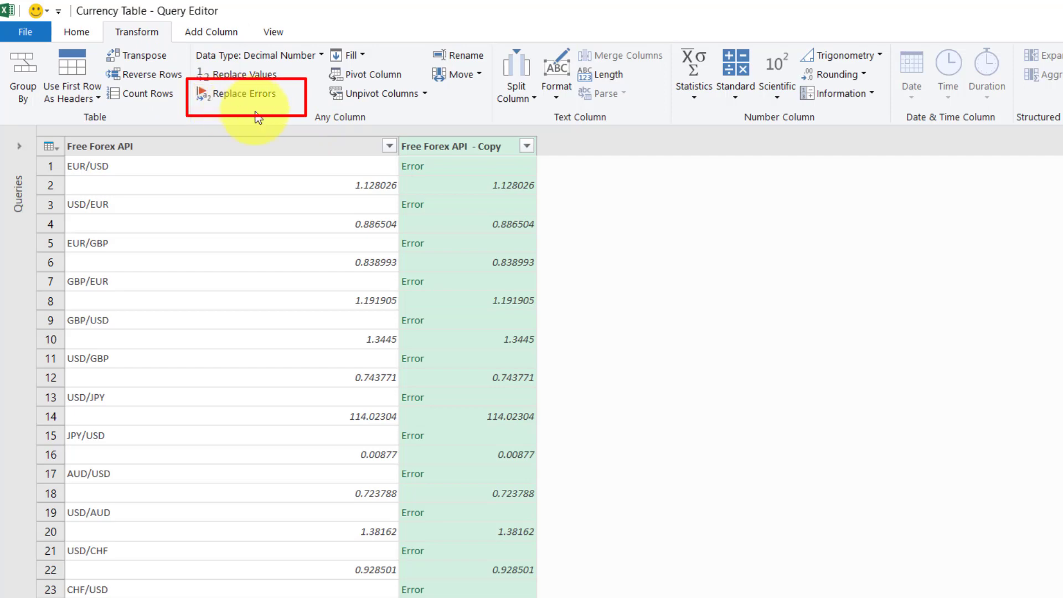
left_click(231, 96)
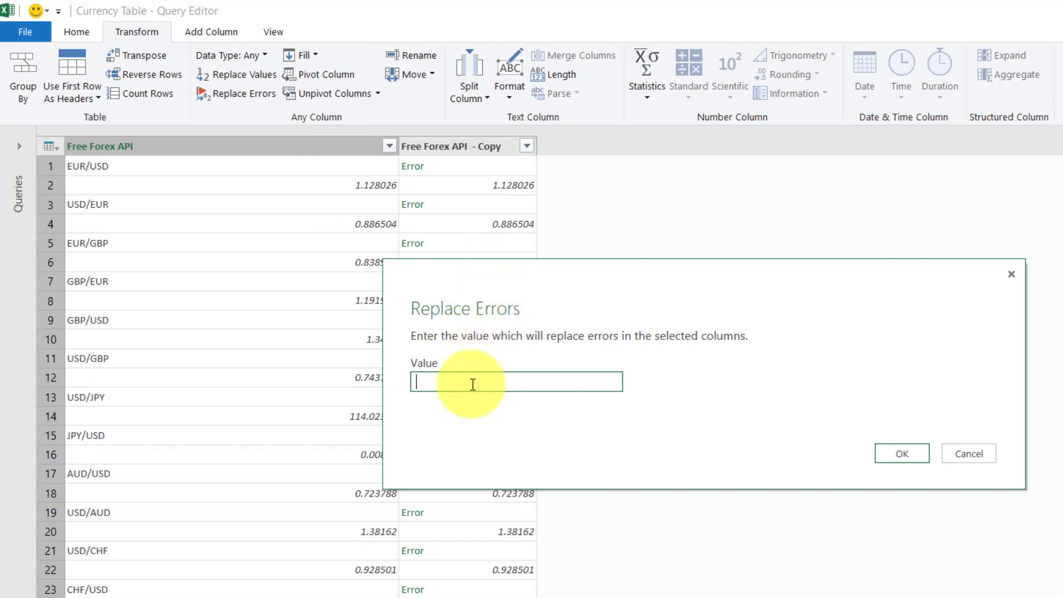
type("null")
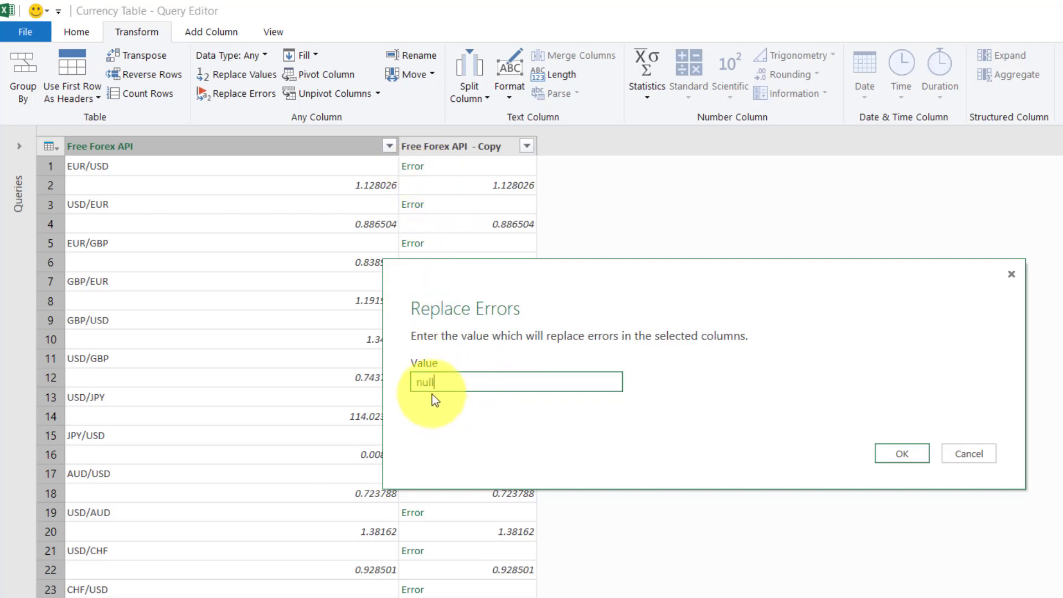
left_click(895, 455)
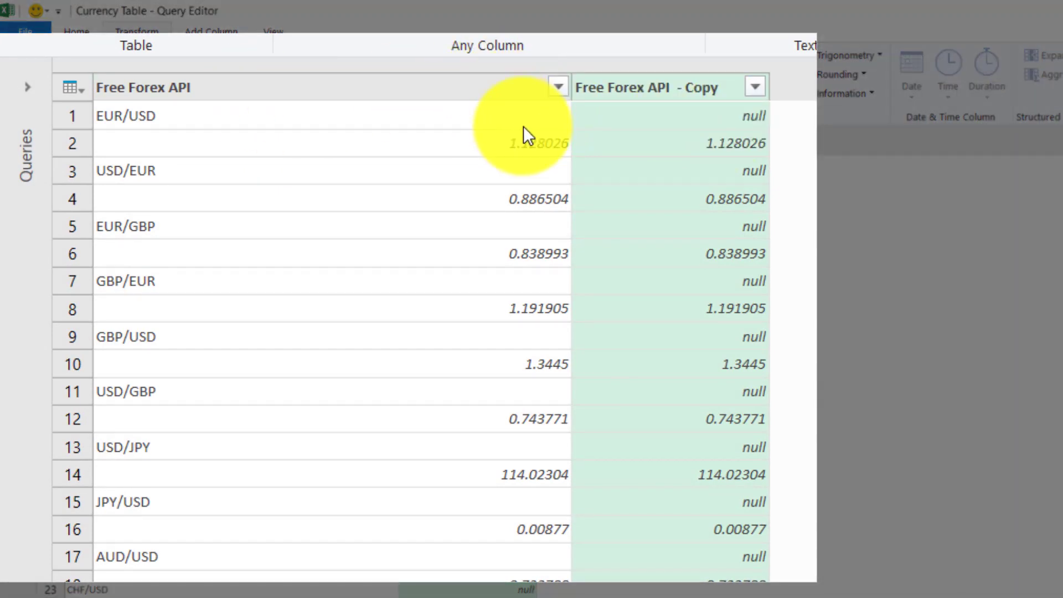
left_click(277, 87)
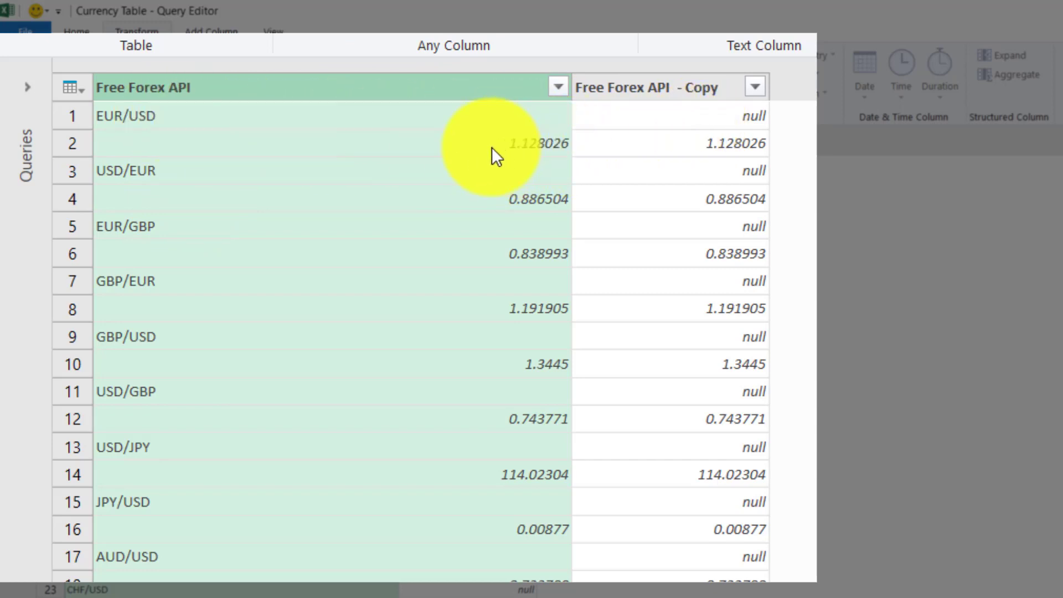
left_click(706, 144)
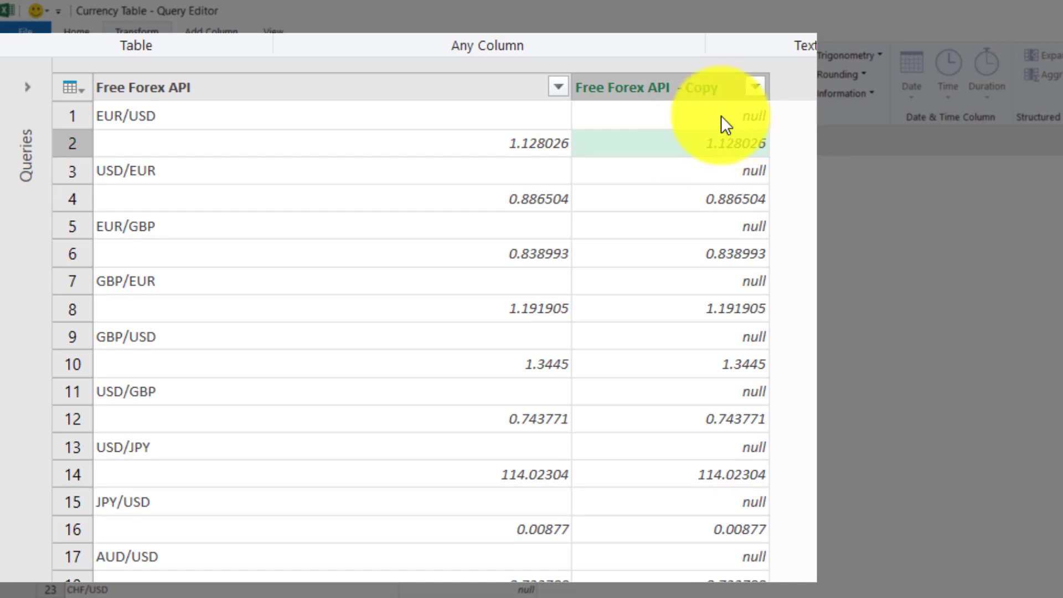
left_click(742, 119)
left_click(720, 194)
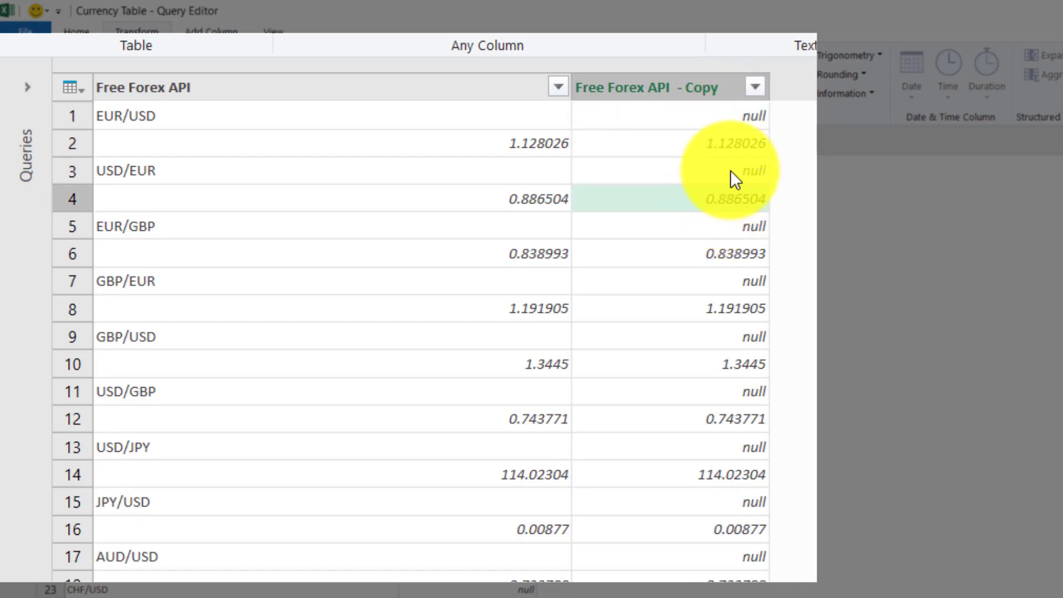
left_click(728, 172)
left_click(718, 254)
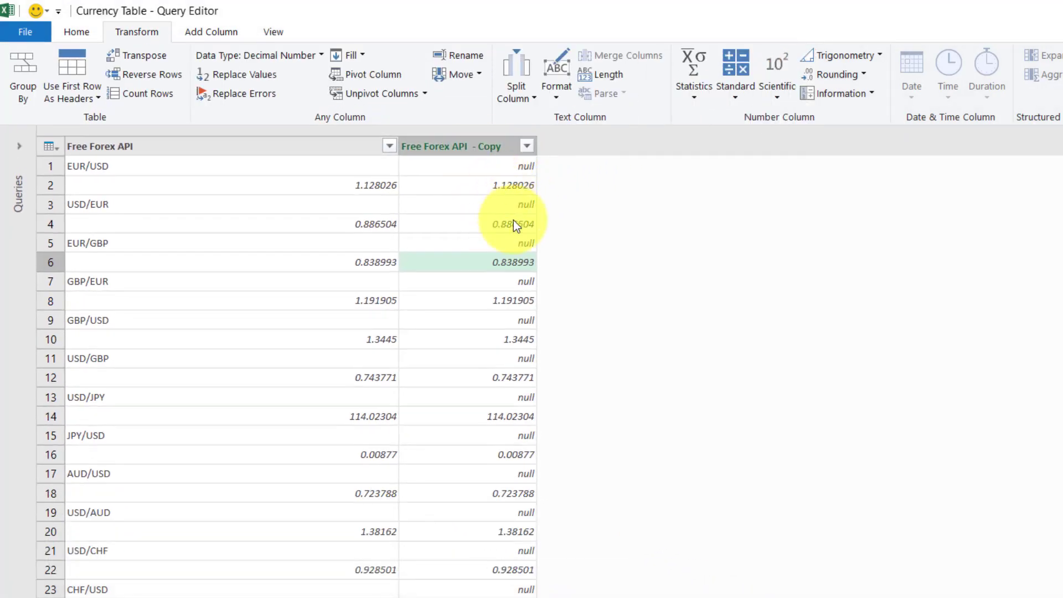
Fill the null cells of the Free Forex API - Copy column upward with the rate values below them
left_click(489, 152)
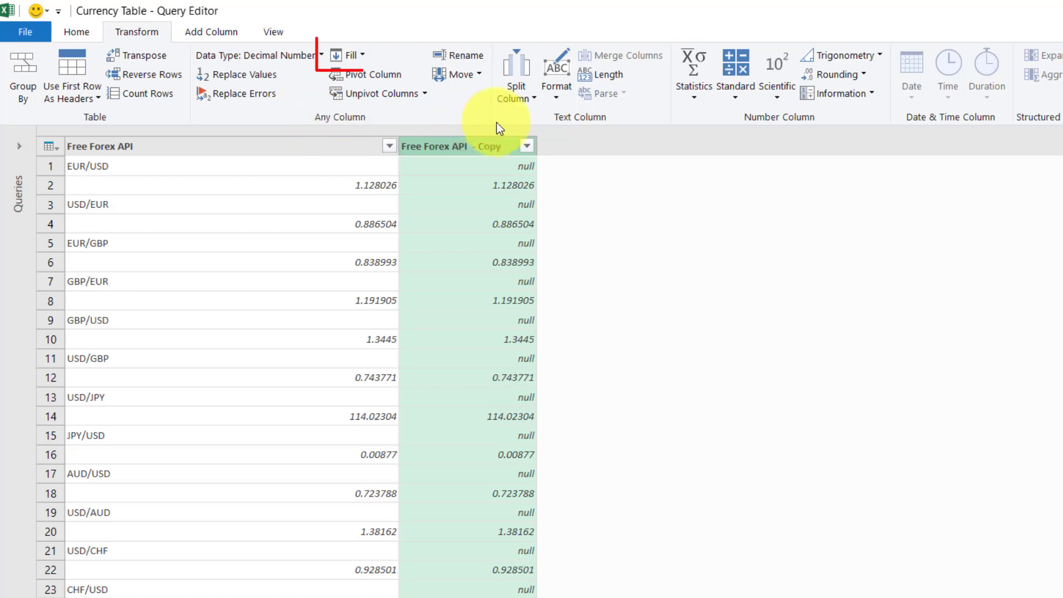
left_click(361, 55)
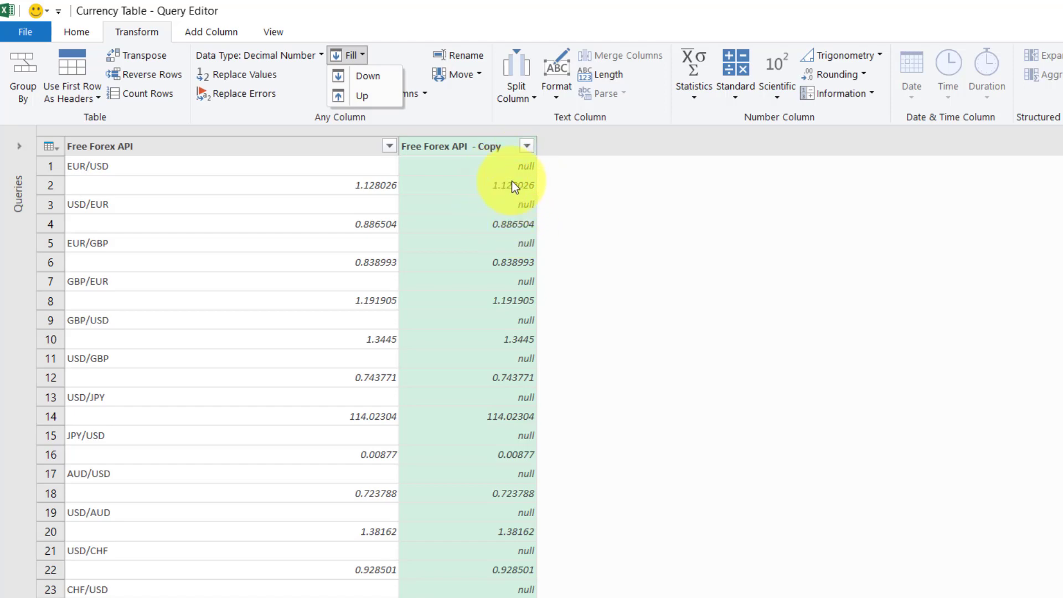
left_click(366, 98)
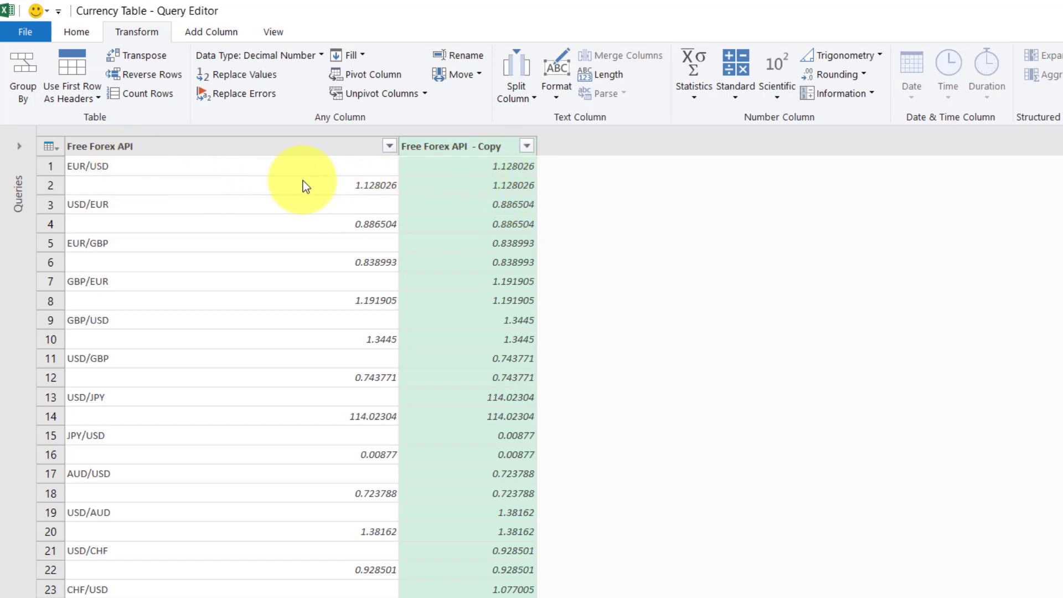
Examine the currency pair rows and the rate rows beneath them to identify the duplicated rate rows
left_click(104, 168)
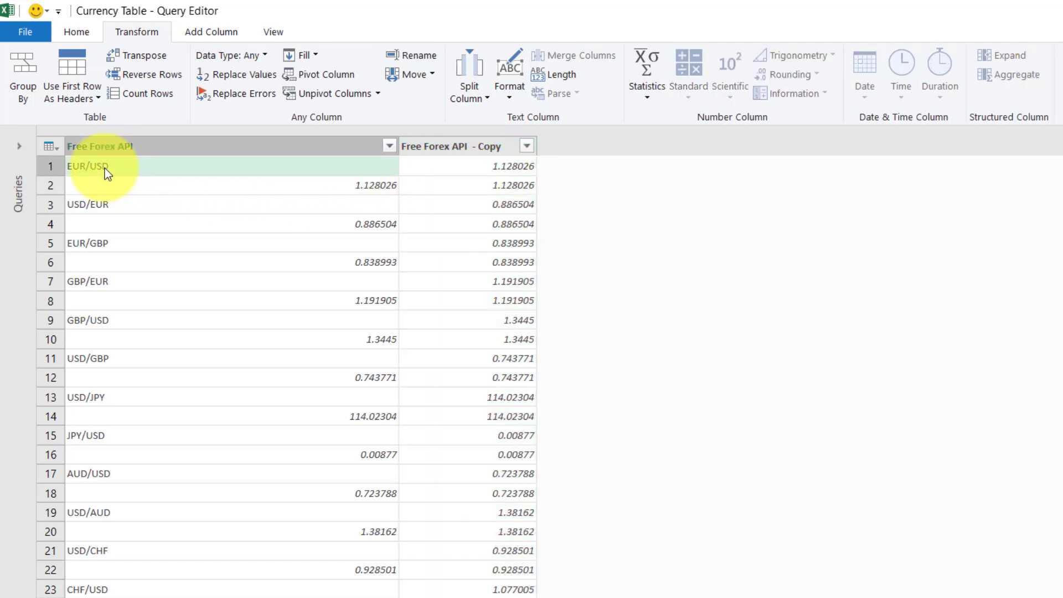
left_click(100, 208)
left_click(94, 243)
left_click(94, 282)
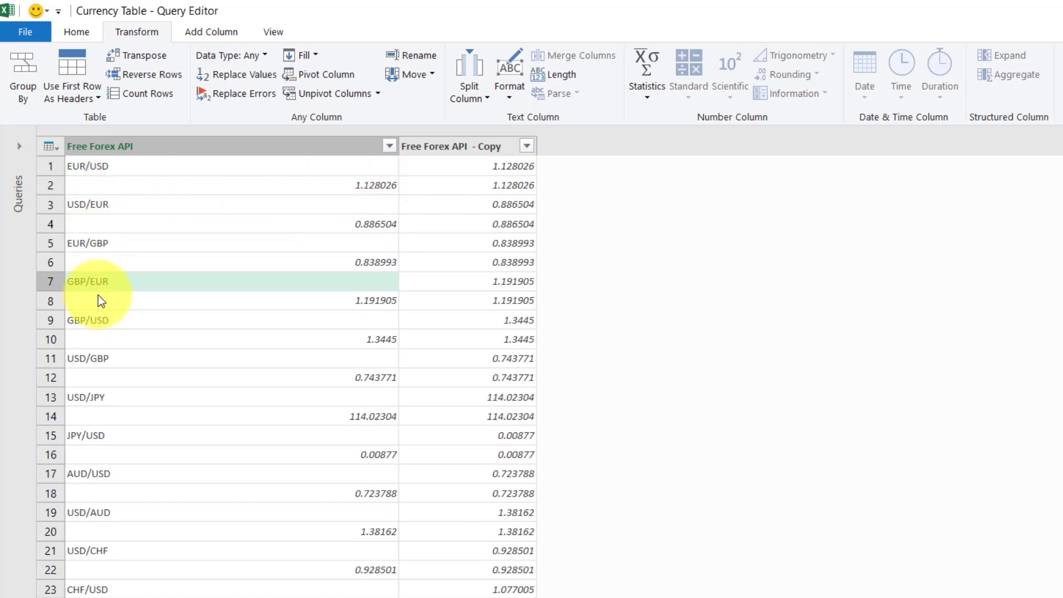
left_click(113, 321)
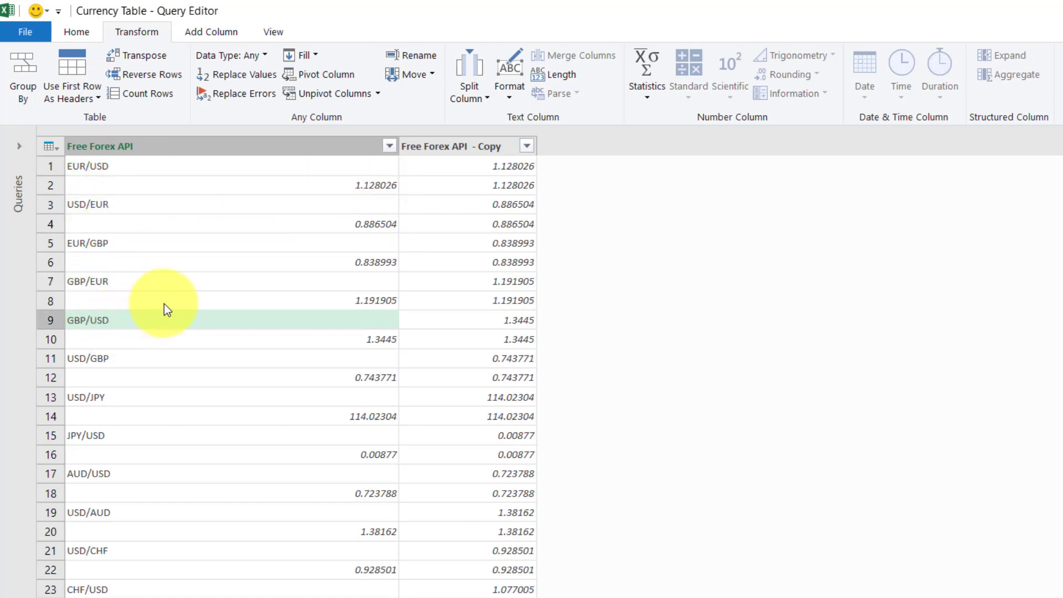
left_click(51, 184)
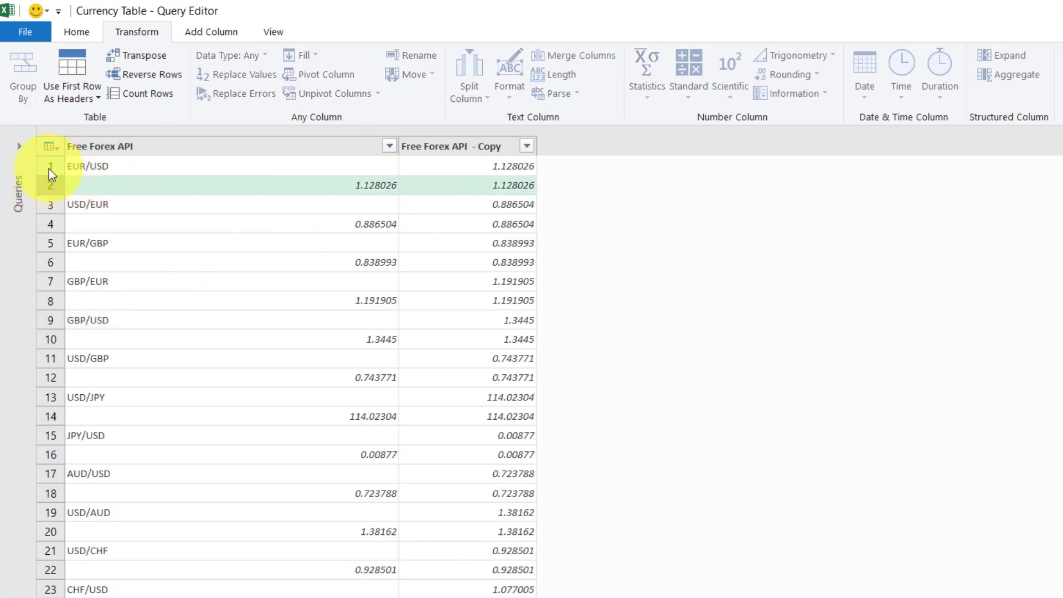
left_click(48, 168)
left_click(52, 205)
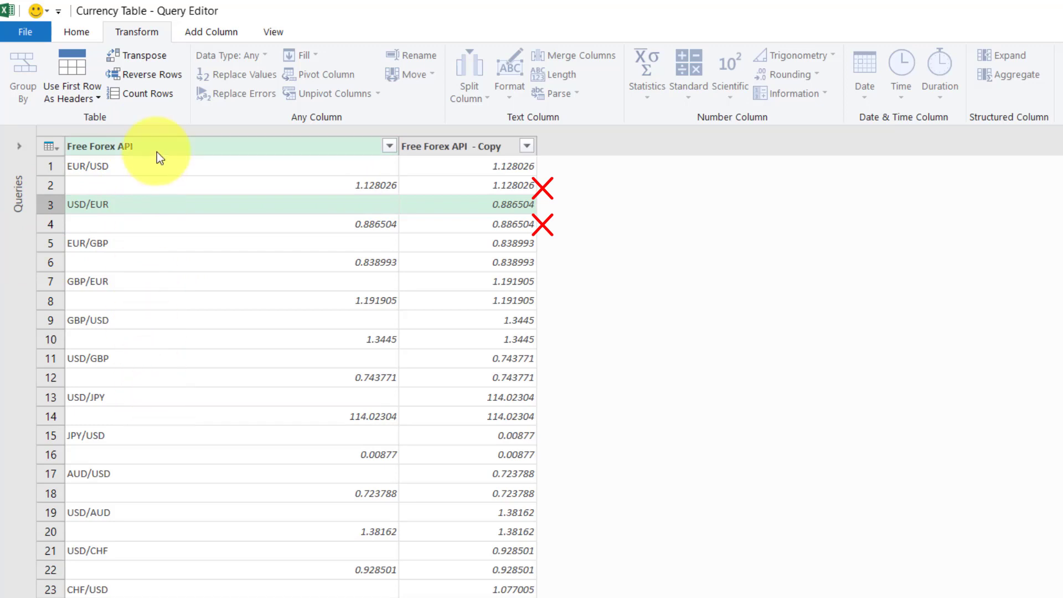
left_click(437, 145)
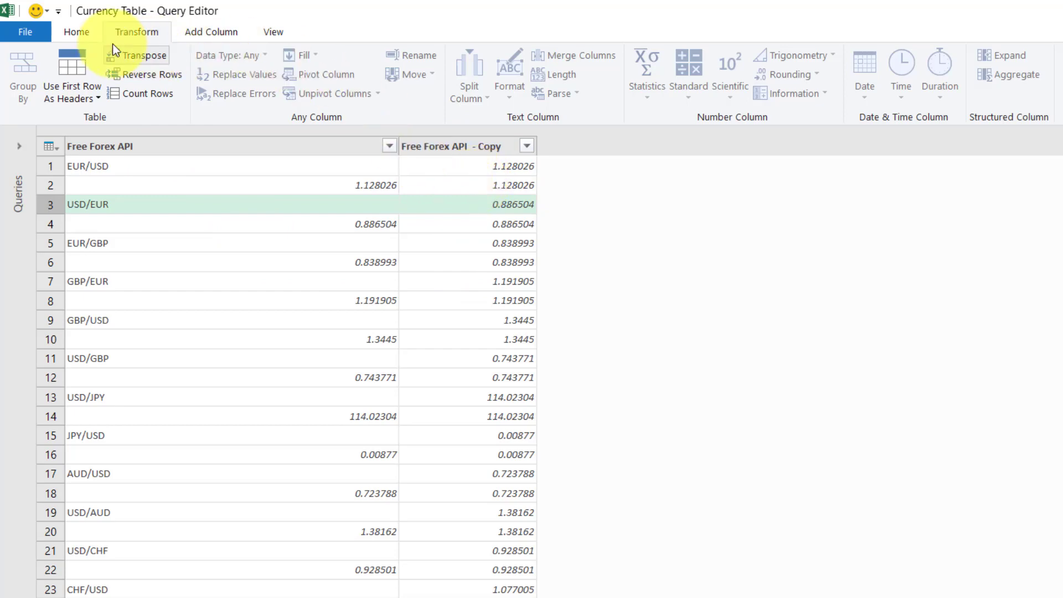
Remove alternate rows from the query, with first row to remove 2, number of rows to remove 1 and number to keep 1
left_click(87, 34)
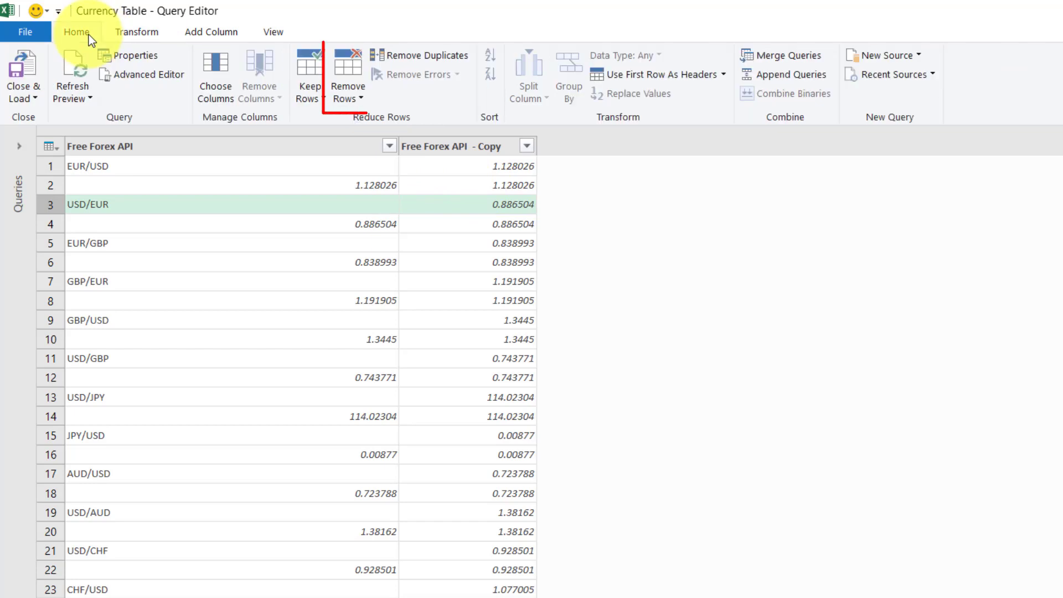
left_click(362, 99)
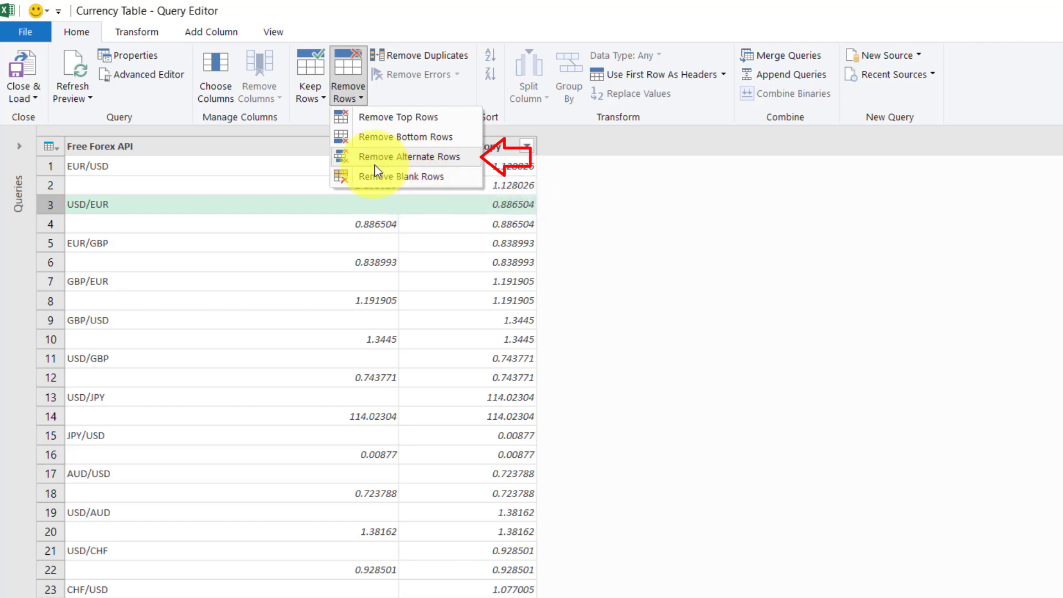
left_click(465, 158)
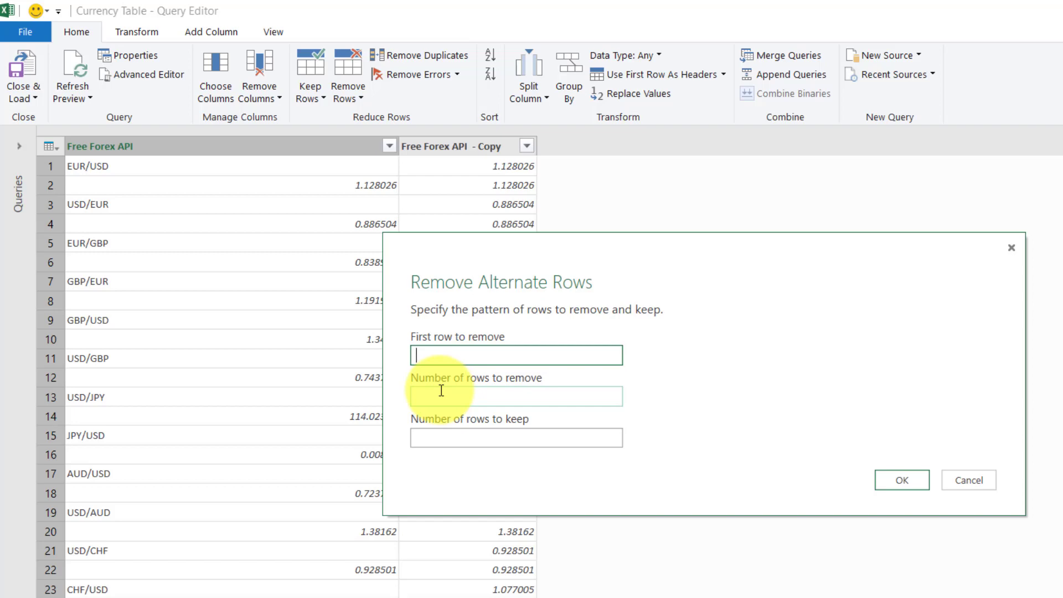
type("2")
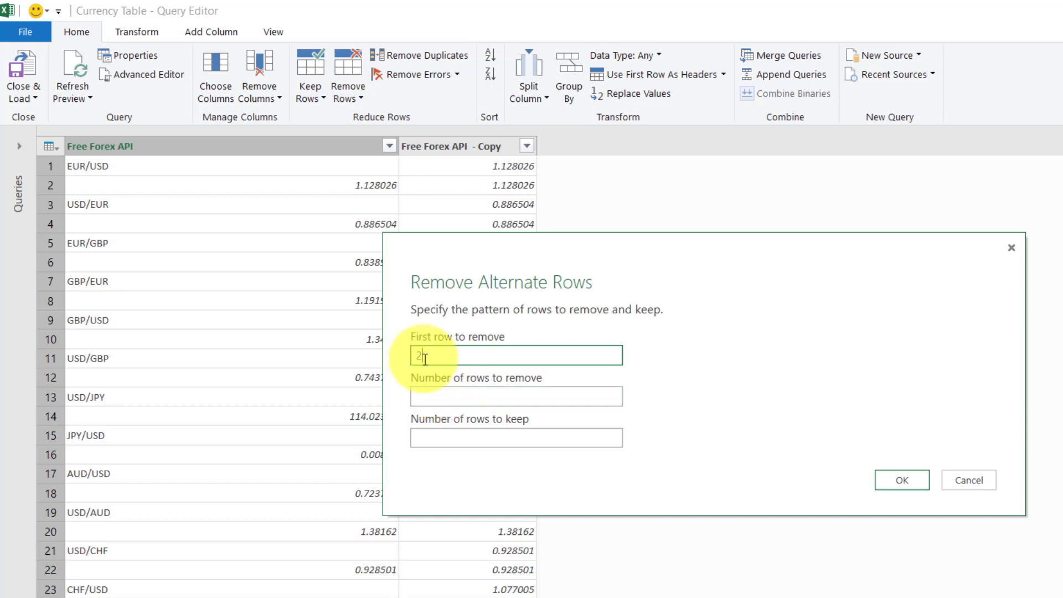
left_click(441, 399)
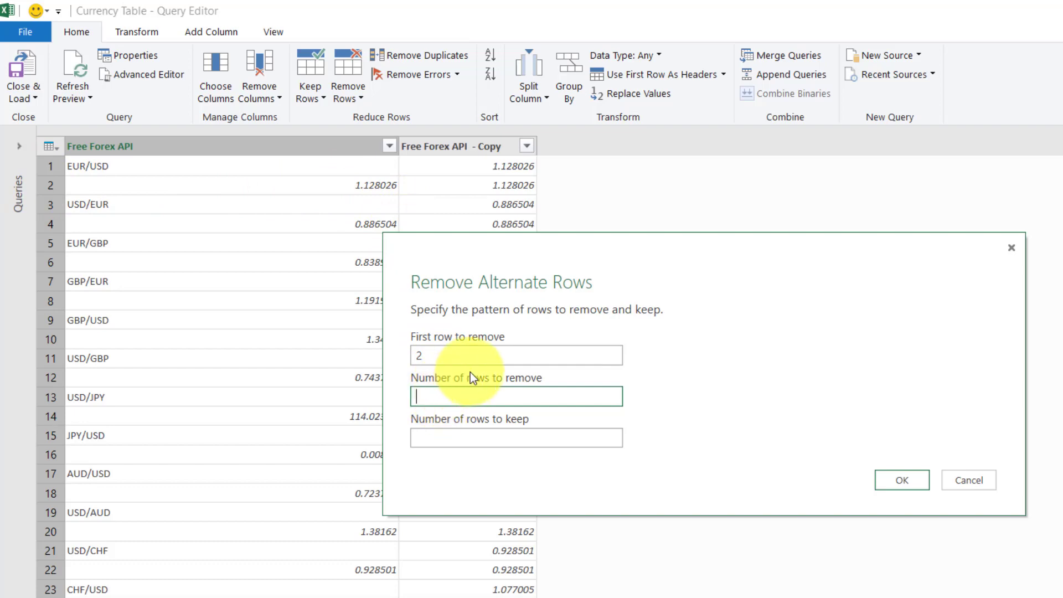
type("1")
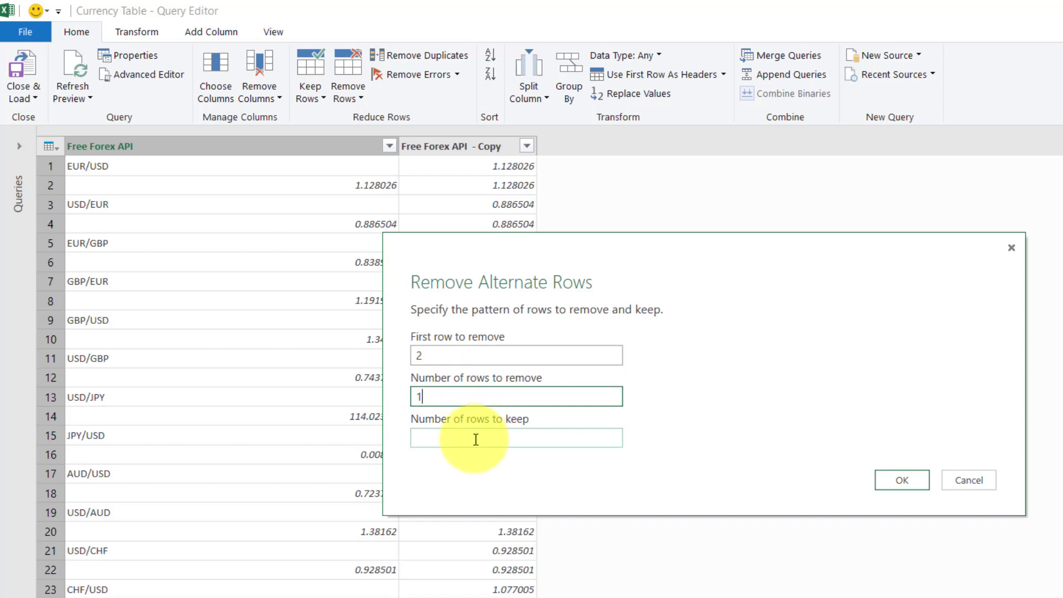
left_click(441, 439)
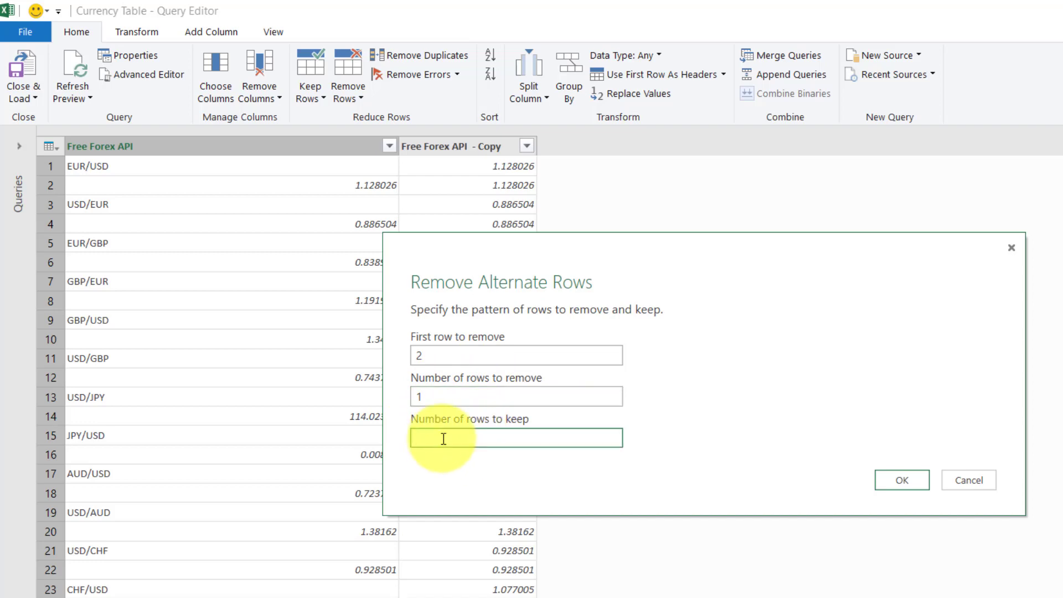
type("1")
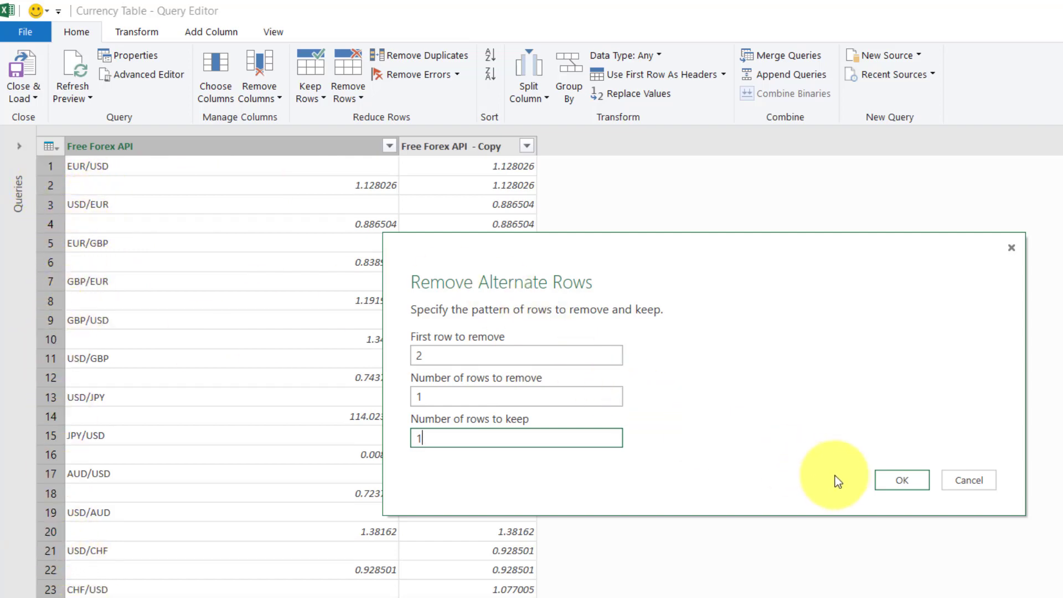
left_click(887, 481)
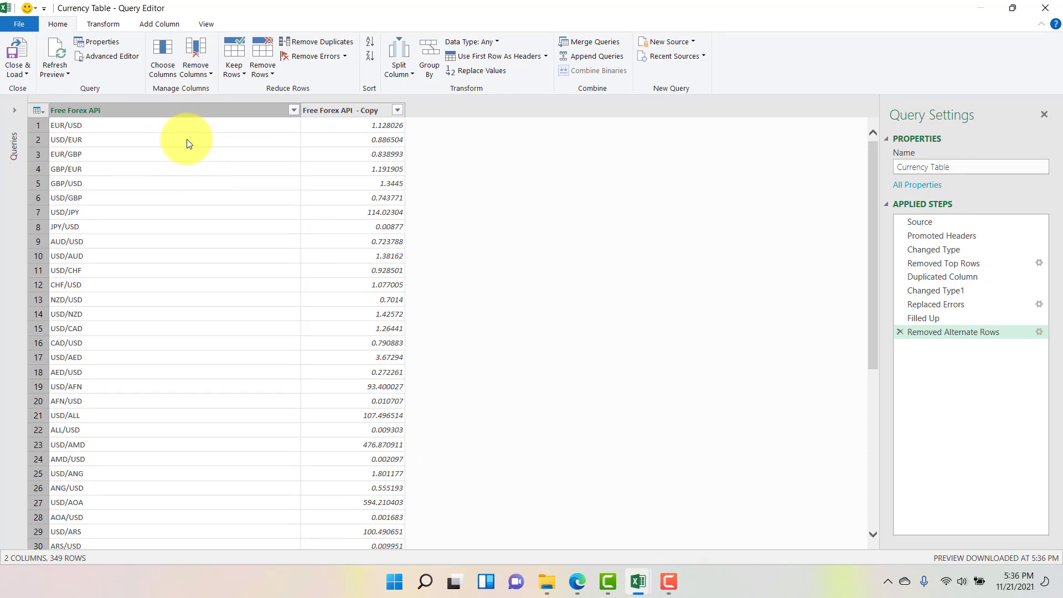
Filter out the null values in the Free Forex API - Copy column to drop the website text after the last currency pair
left_click_drag(873, 198, 867, 446)
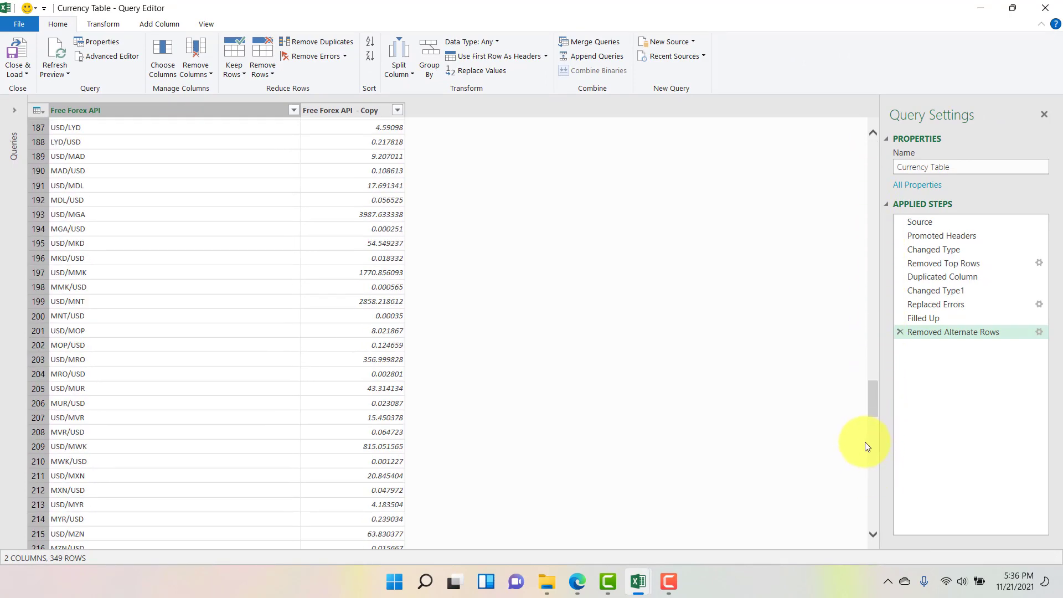
left_click_drag(875, 410, 873, 528)
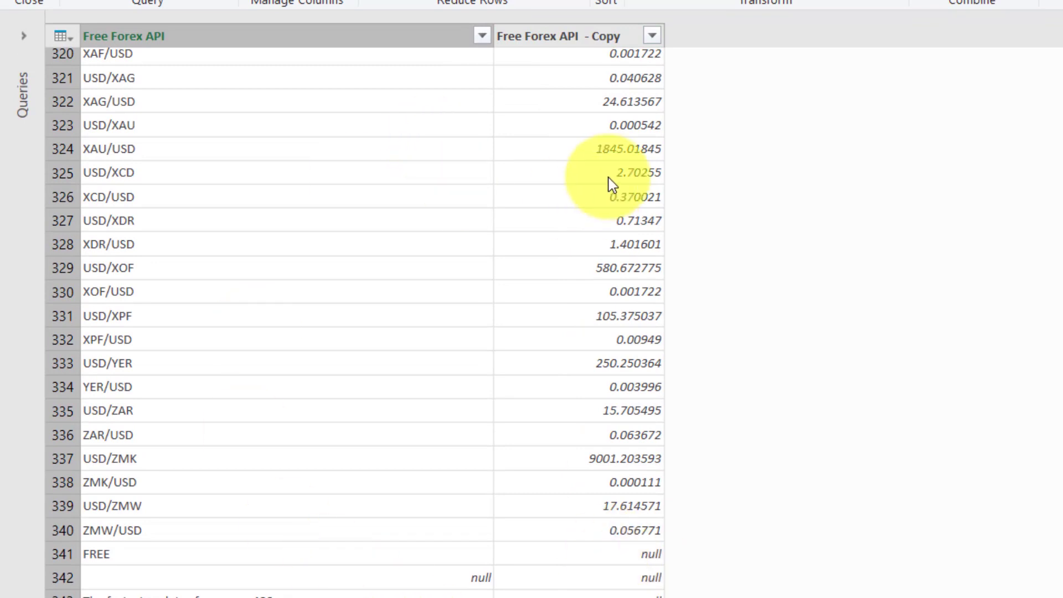
left_click(654, 40)
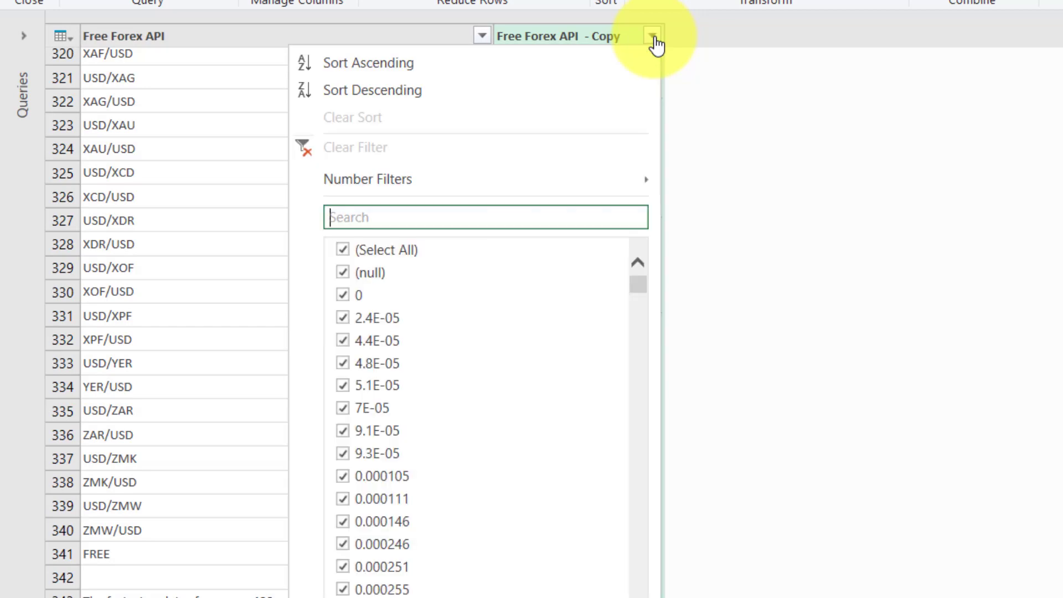
left_click(344, 273)
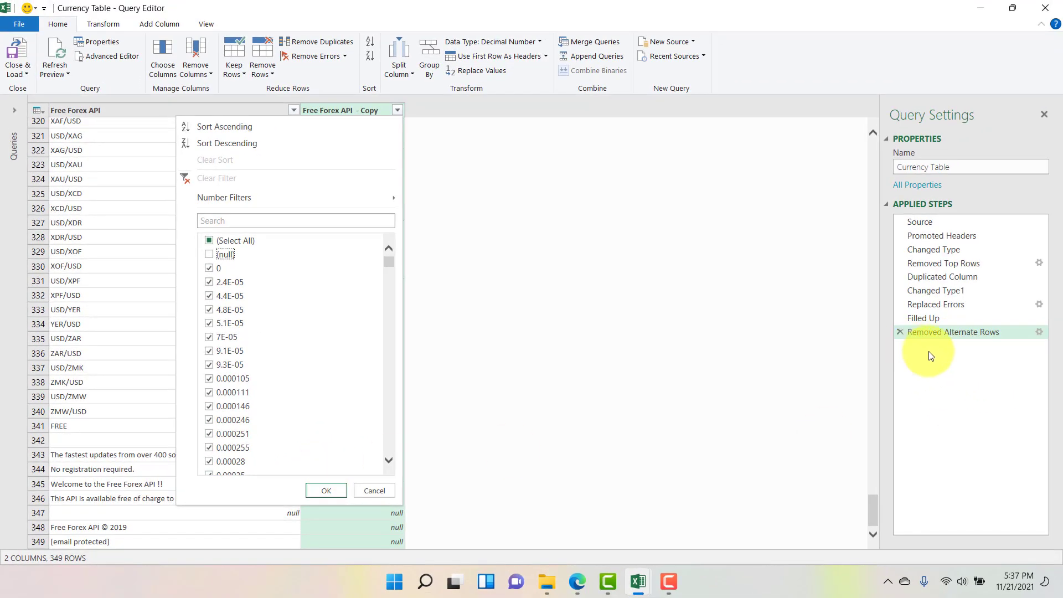
left_click(340, 491)
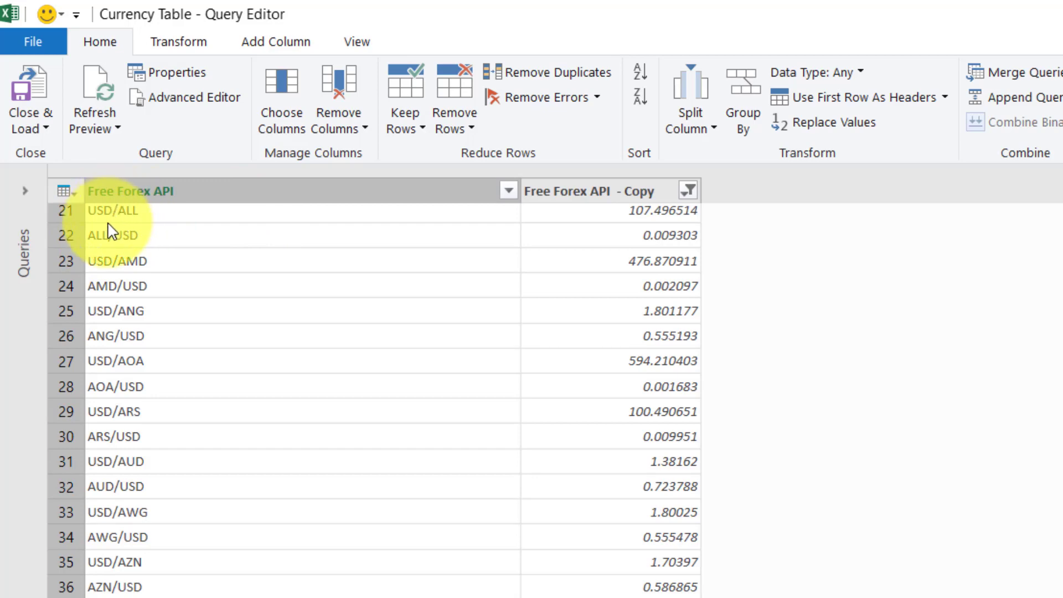
Split the Free Forex API column at each occurrence of the custom delimiter "/"
left_click(101, 198)
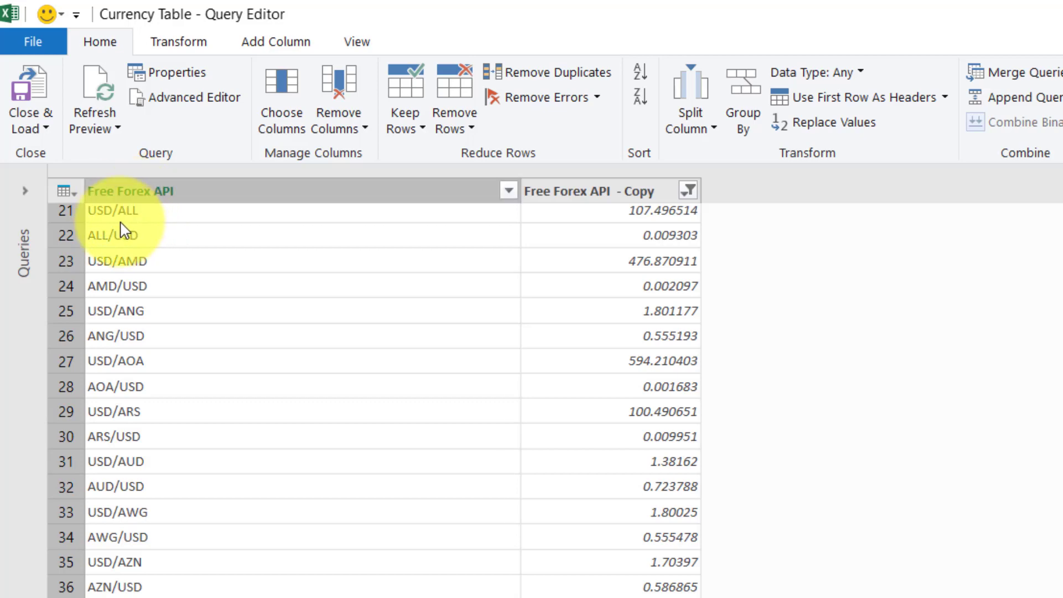
left_click(138, 199)
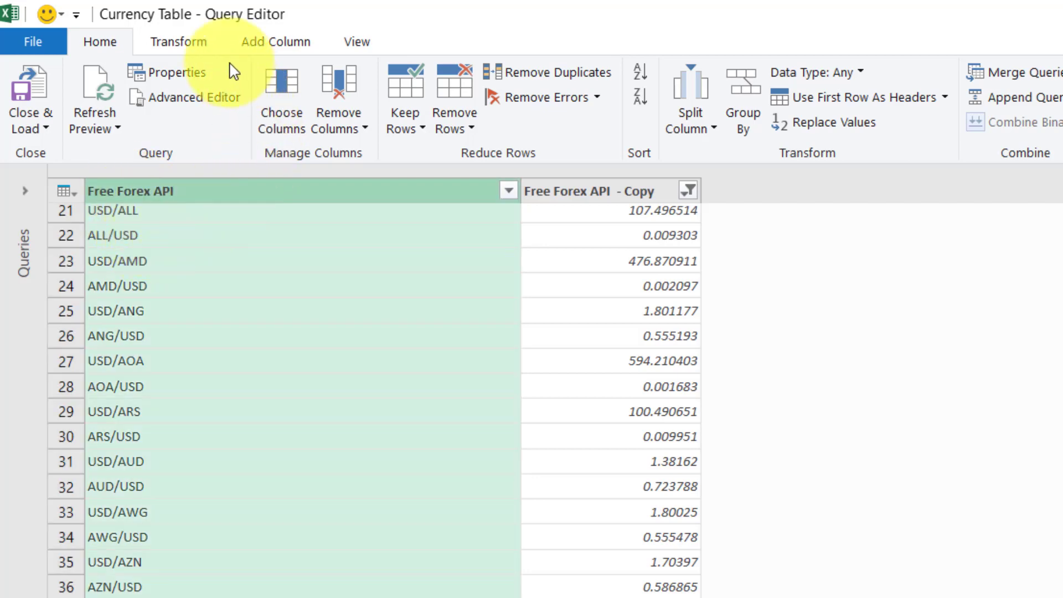
left_click(196, 45)
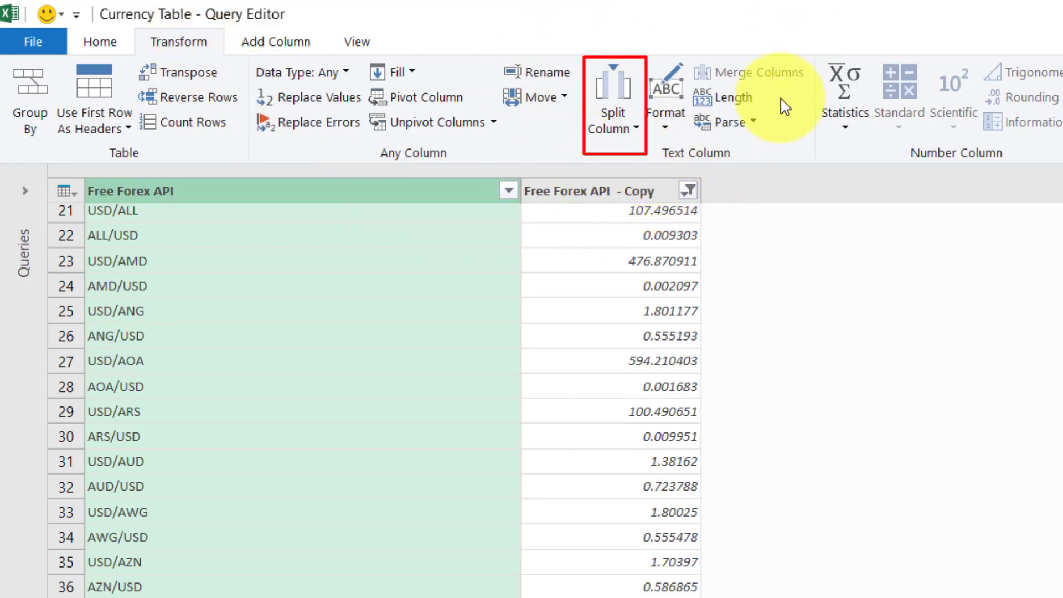
left_click(640, 133)
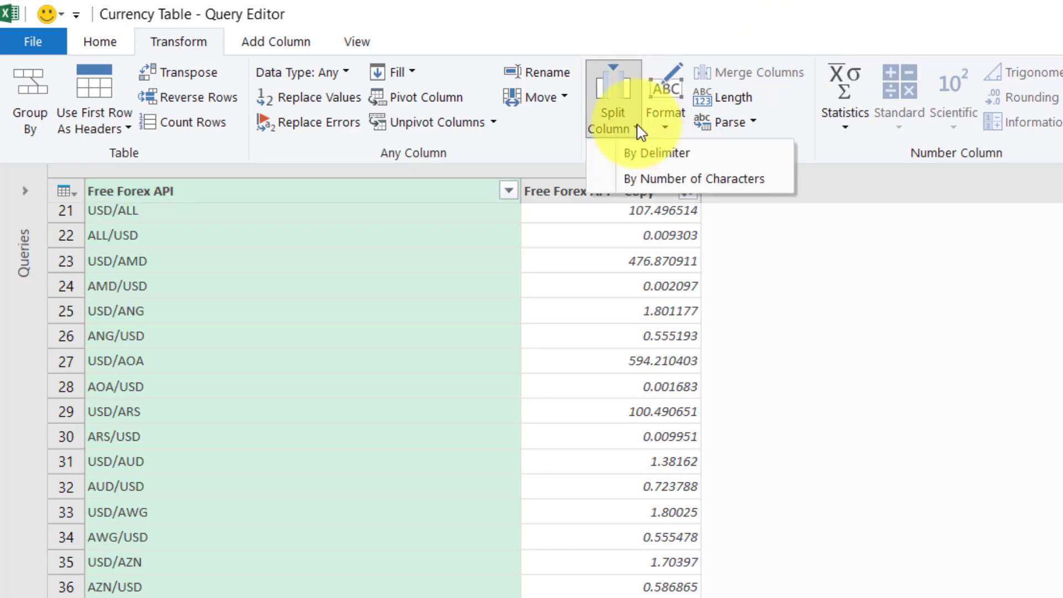
left_click(653, 157)
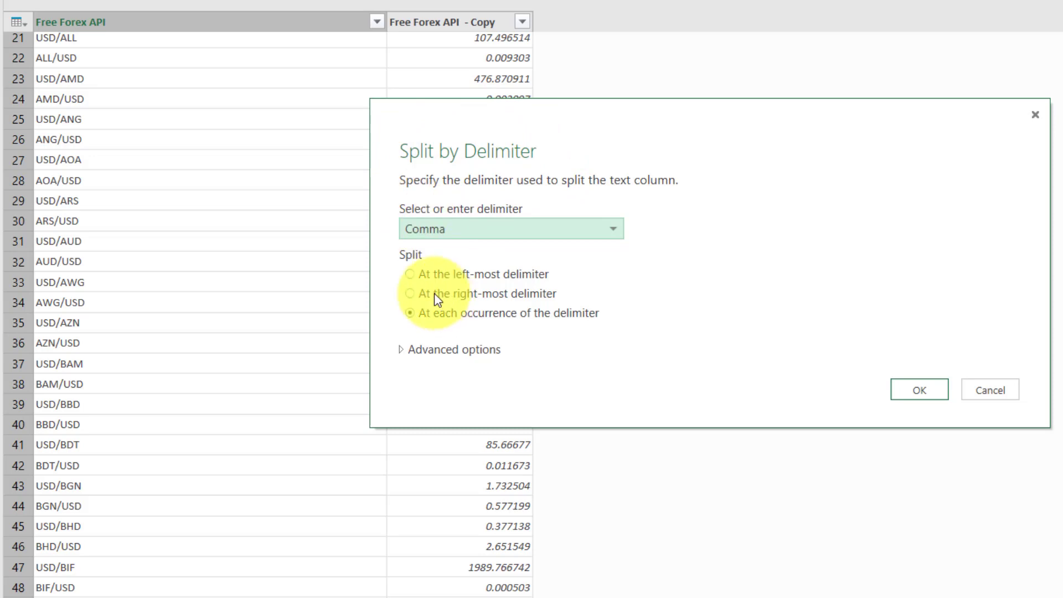
left_click(612, 233)
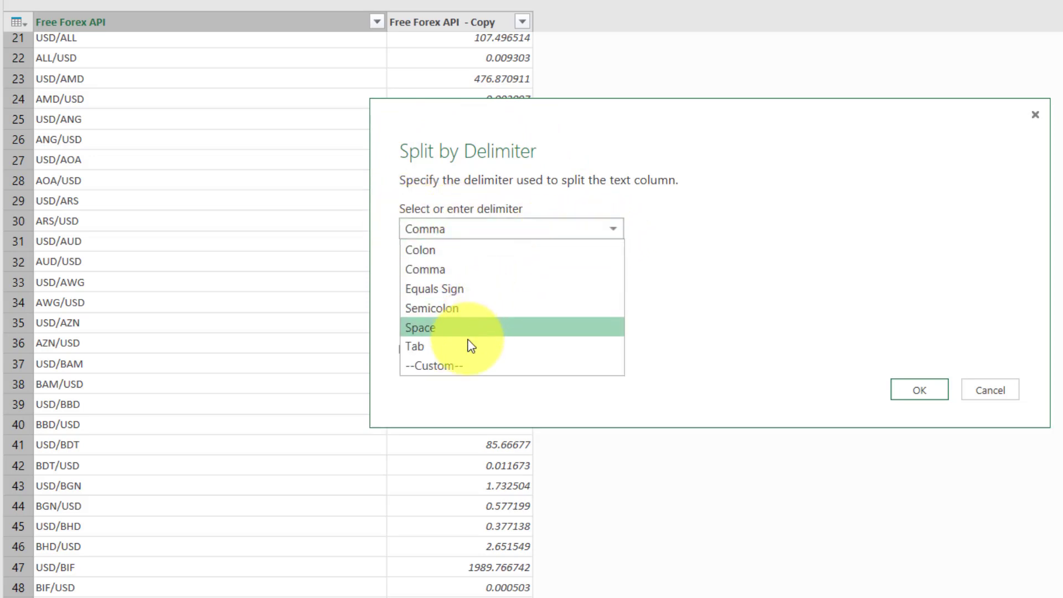
left_click(454, 366)
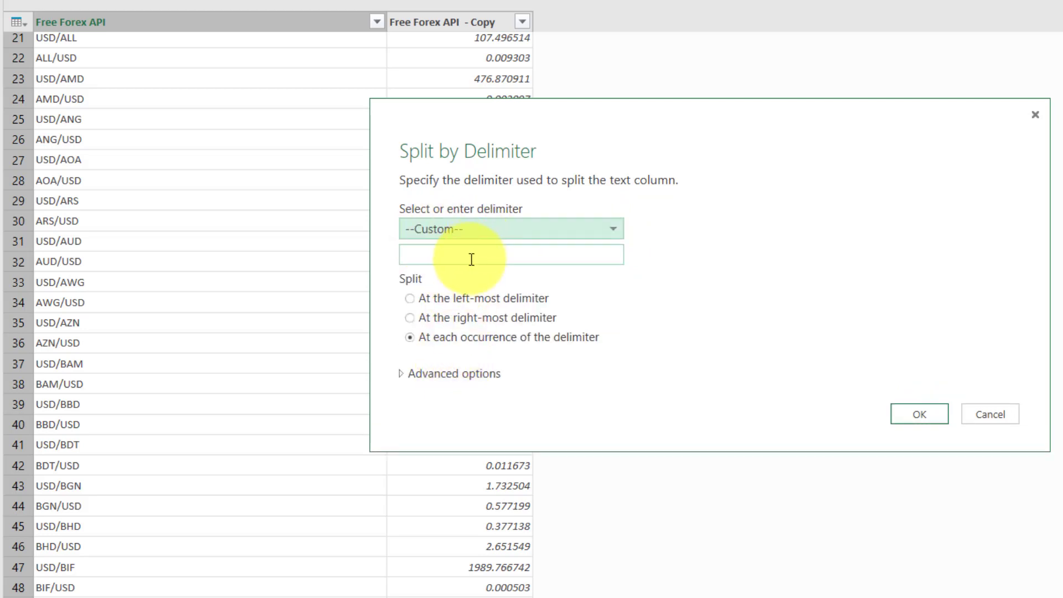
left_click(468, 260)
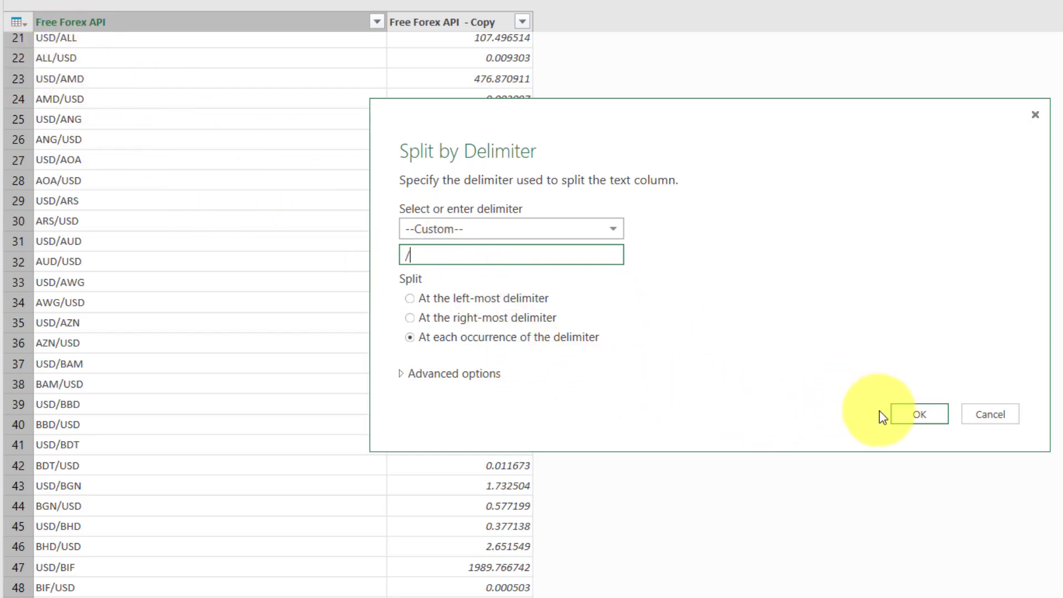
left_click(908, 414)
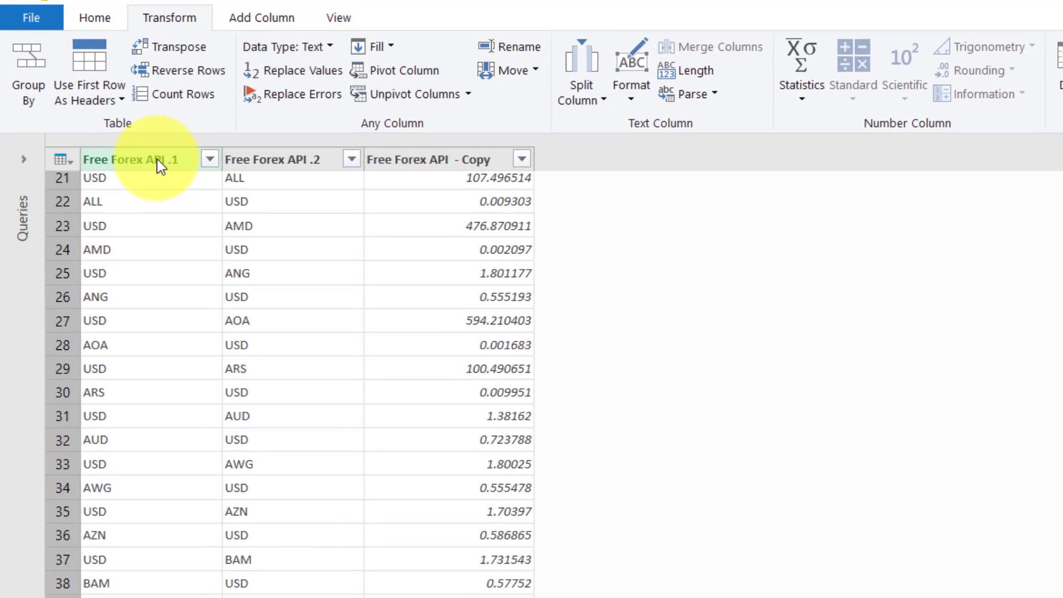
Rename the Free Forex API .1 column as From and the Free Forex API .2 column as To
double_click(161, 166)
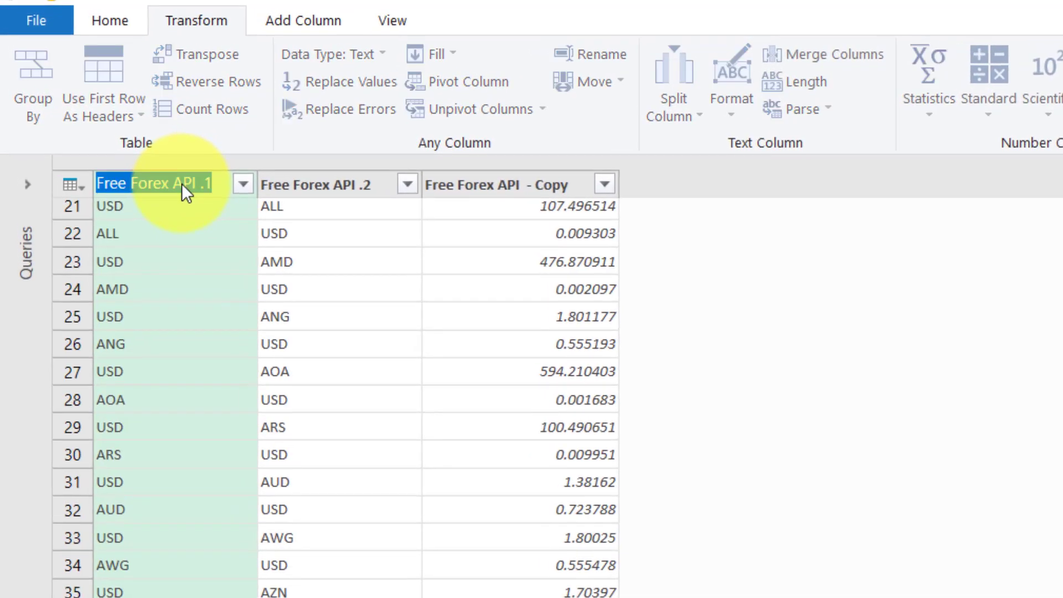
type("From")
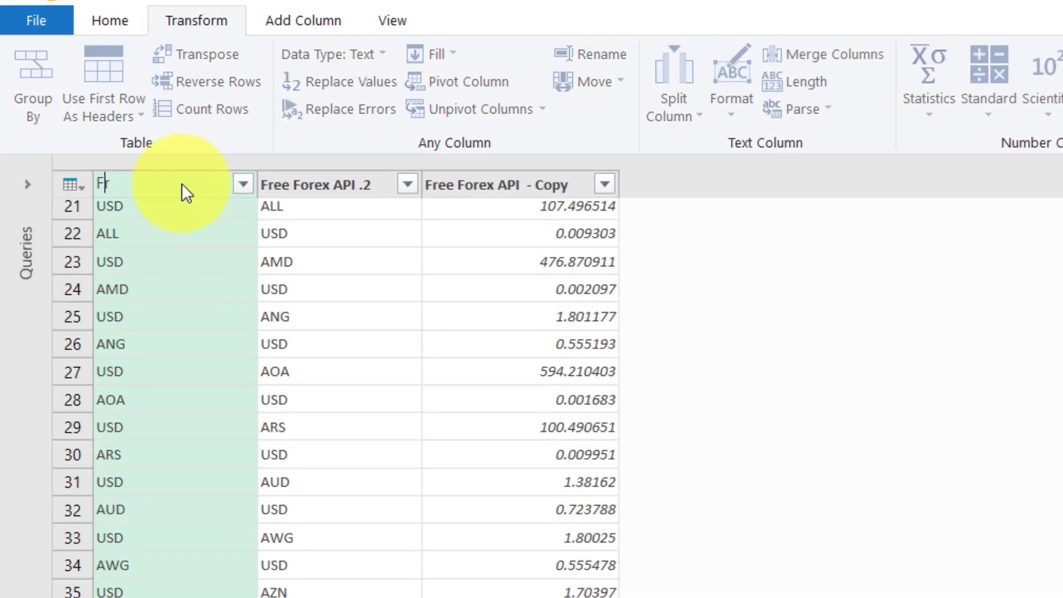
key("Return")
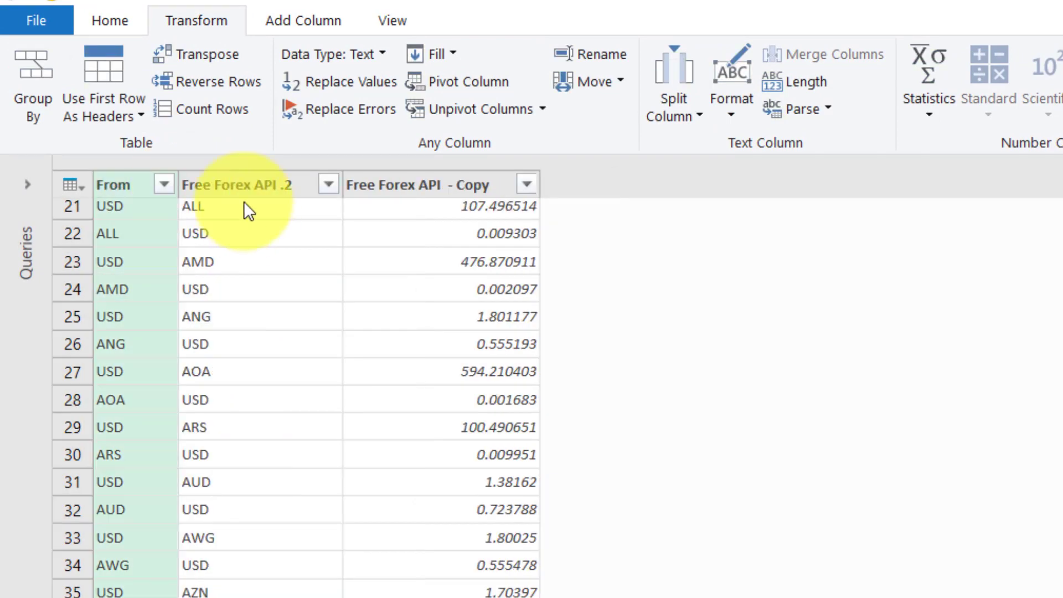
double_click(231, 187)
type("To")
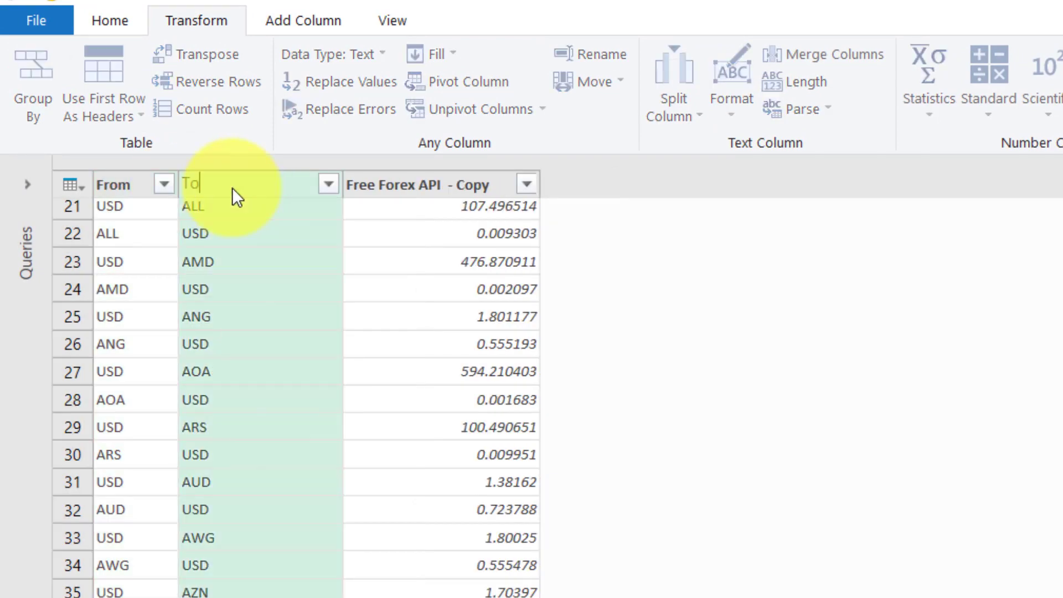
key("Return")
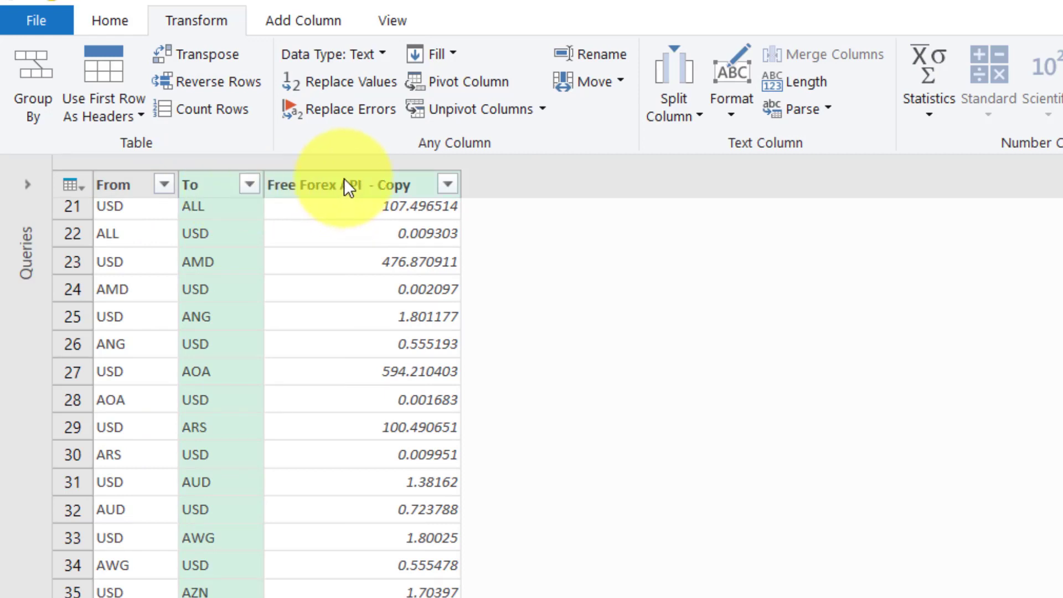
Rename the Free Forex API - Copy column as Conversion Rate
double_click(344, 179)
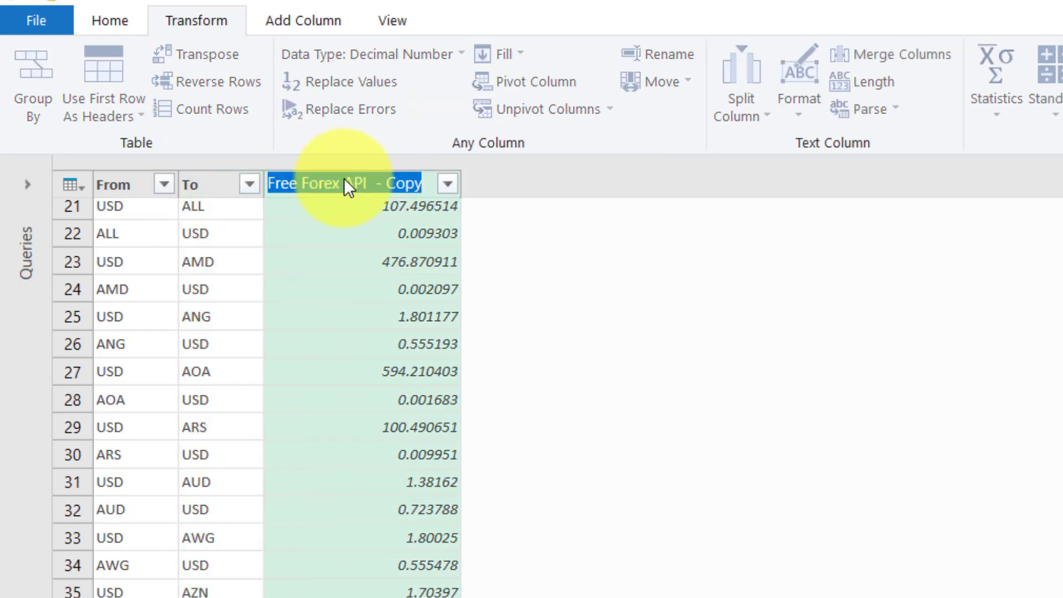
type("V")
key("BackSpace")
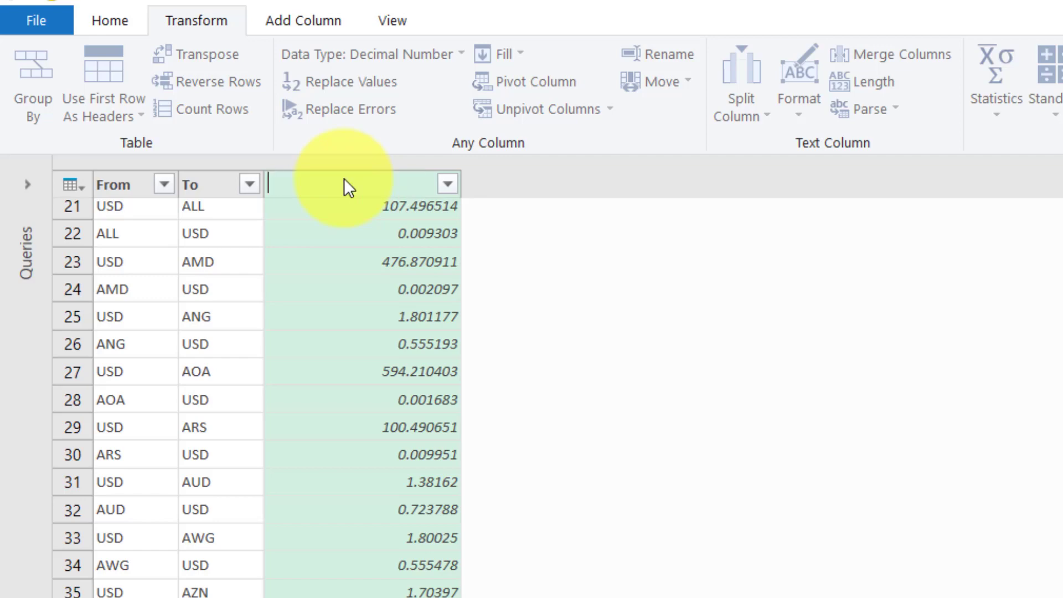
type("Conversion Rate")
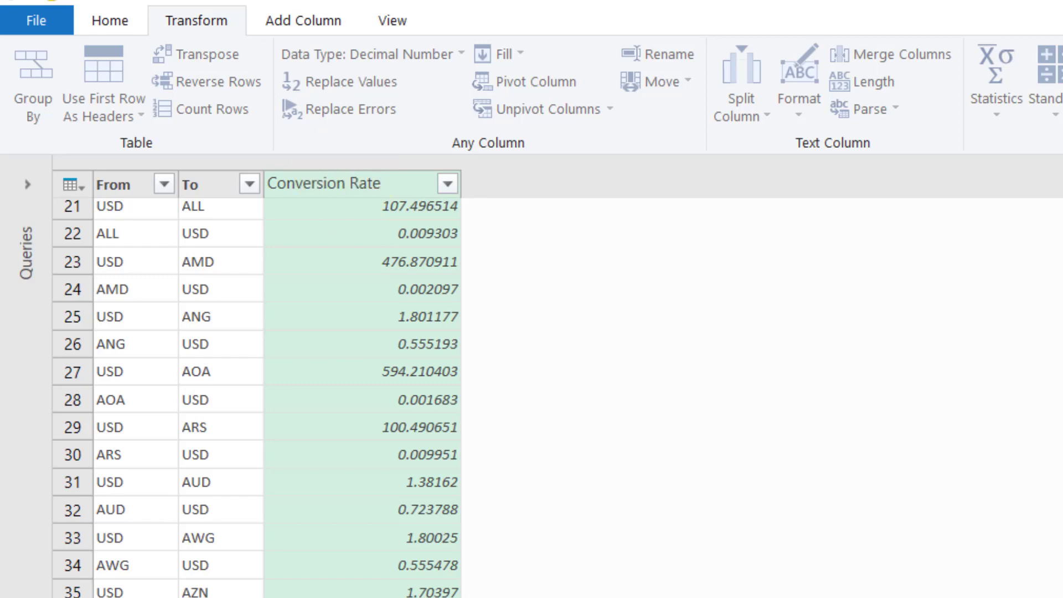
key("Return")
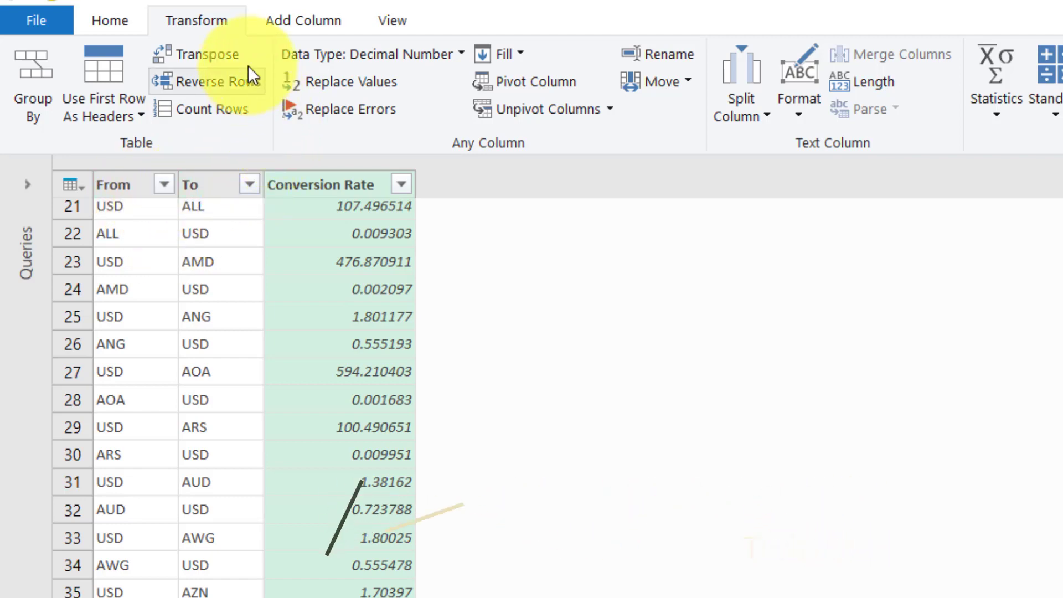
Add a custom column named Key with the formula =[From]&[To] and make it the first column of the query
left_click(290, 25)
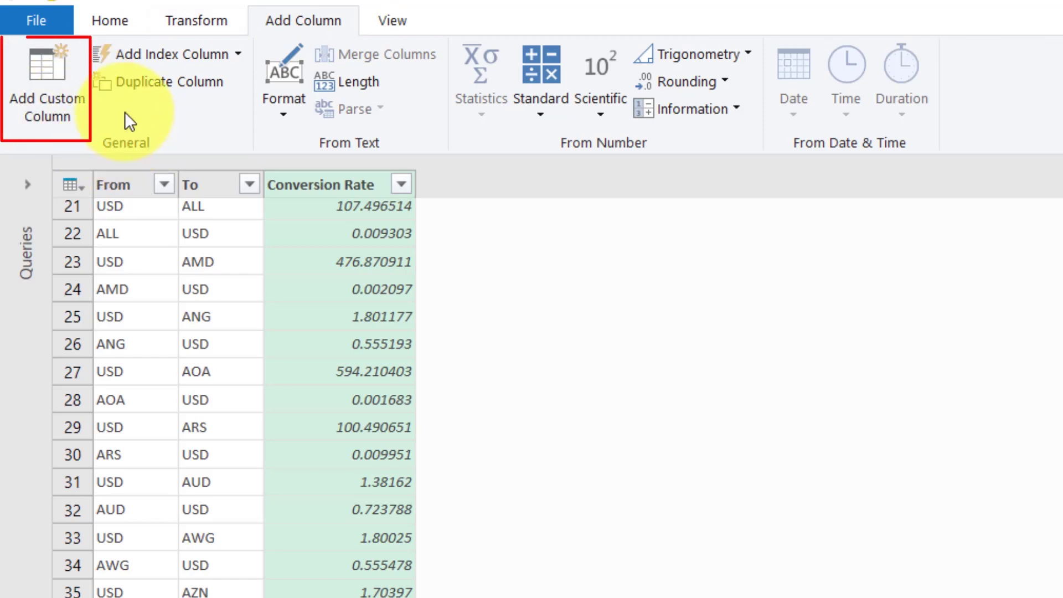
left_click(58, 81)
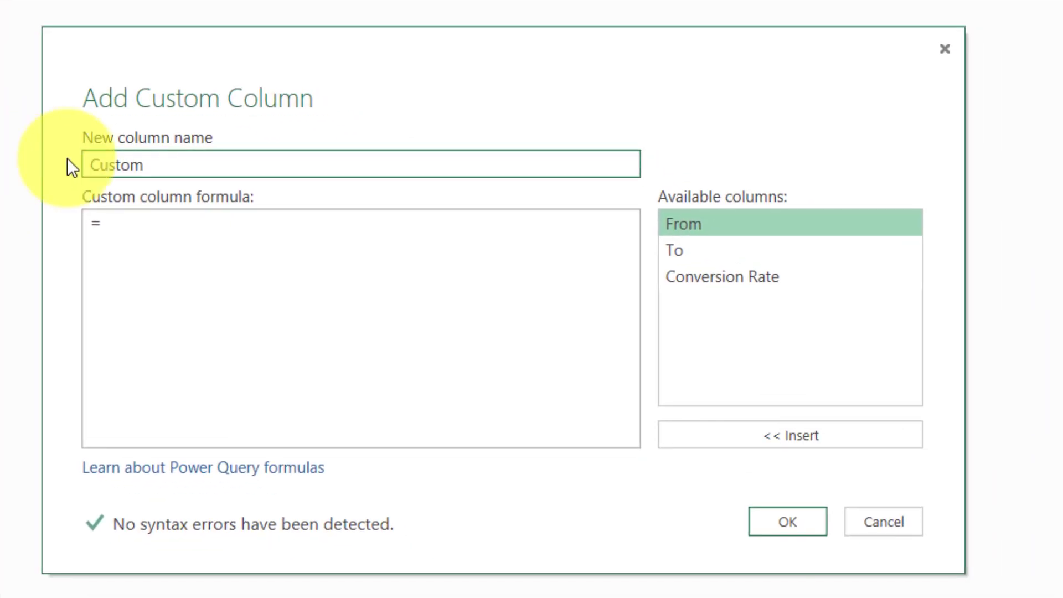
left_click_drag(181, 166, 67, 166)
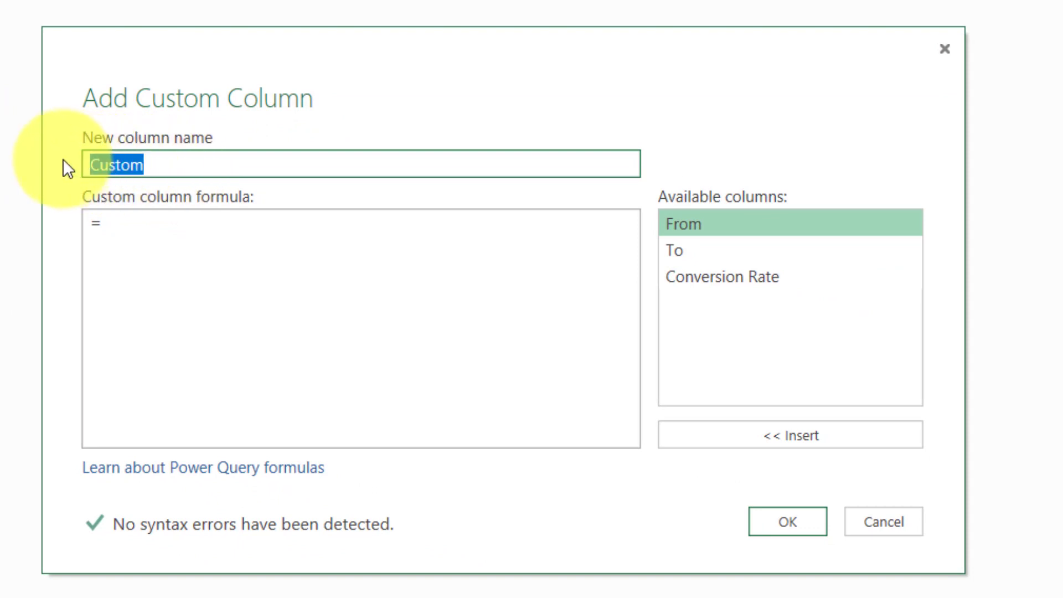
type("Key")
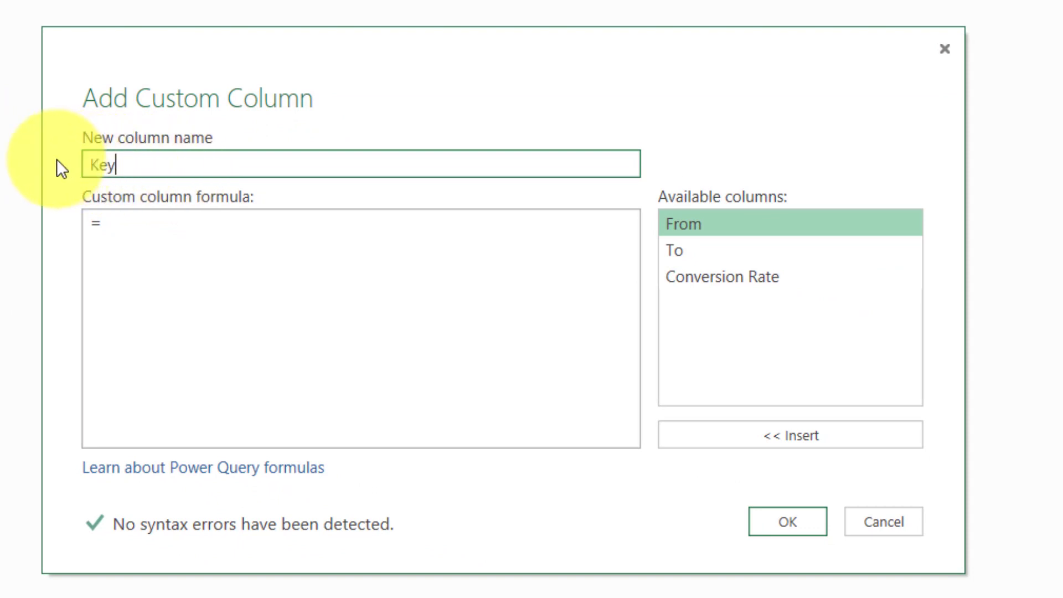
left_click(131, 223)
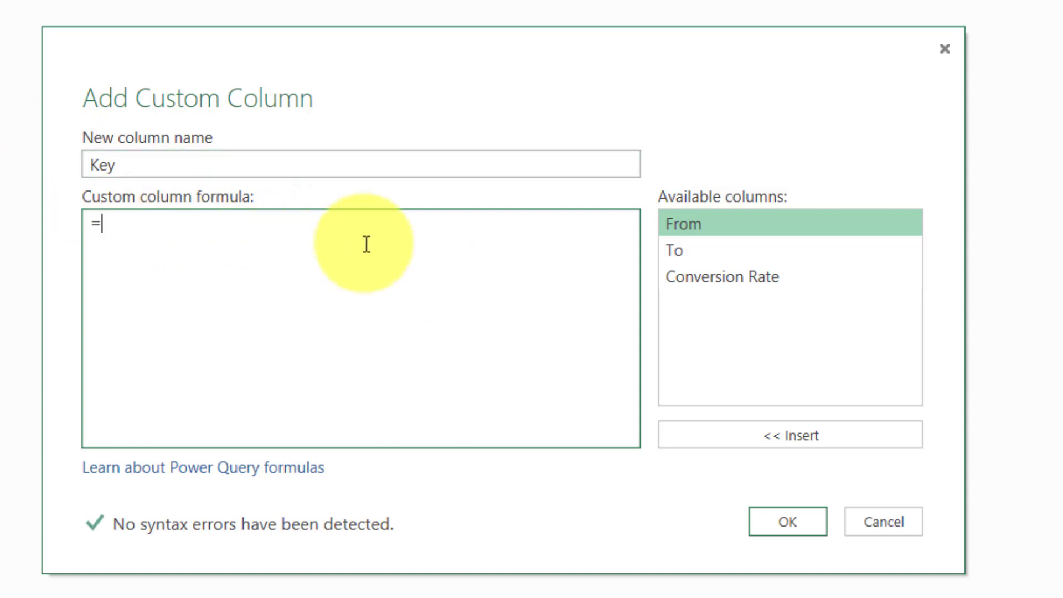
left_click_drag(683, 227, 684, 231)
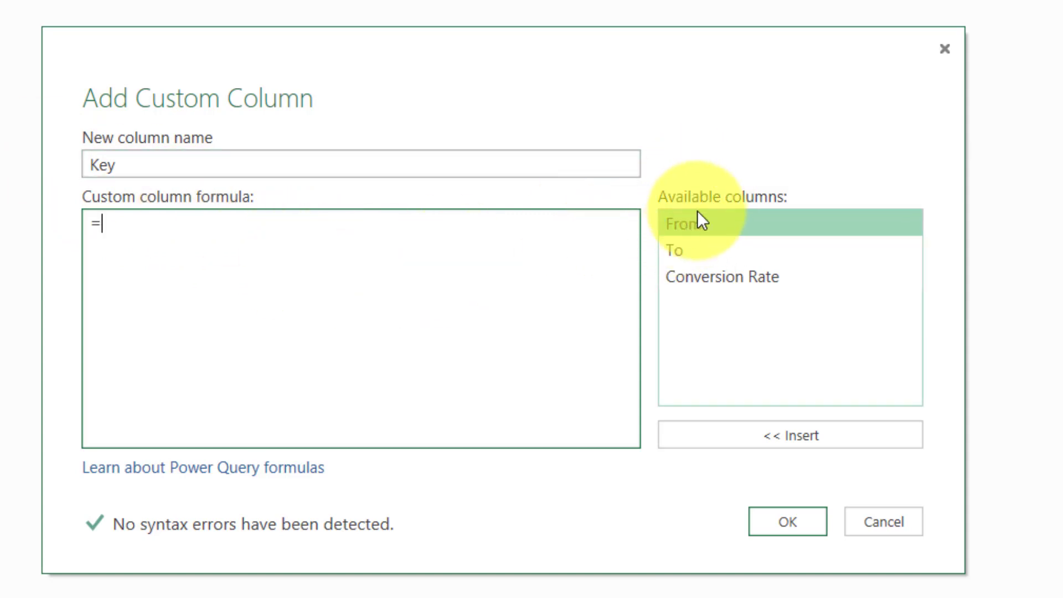
double_click(702, 220)
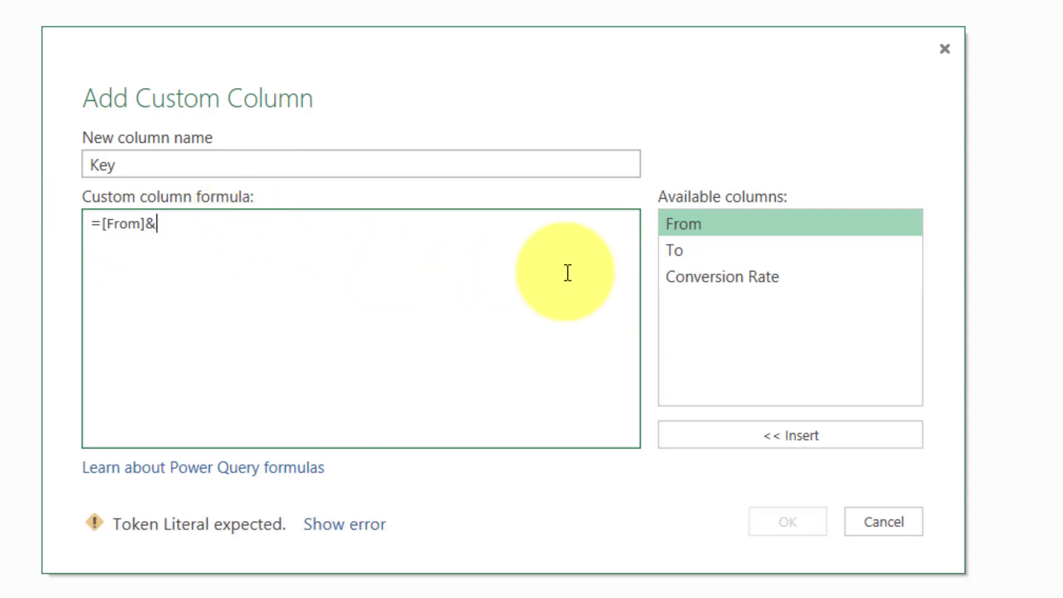
left_click_drag(683, 253, 605, 249)
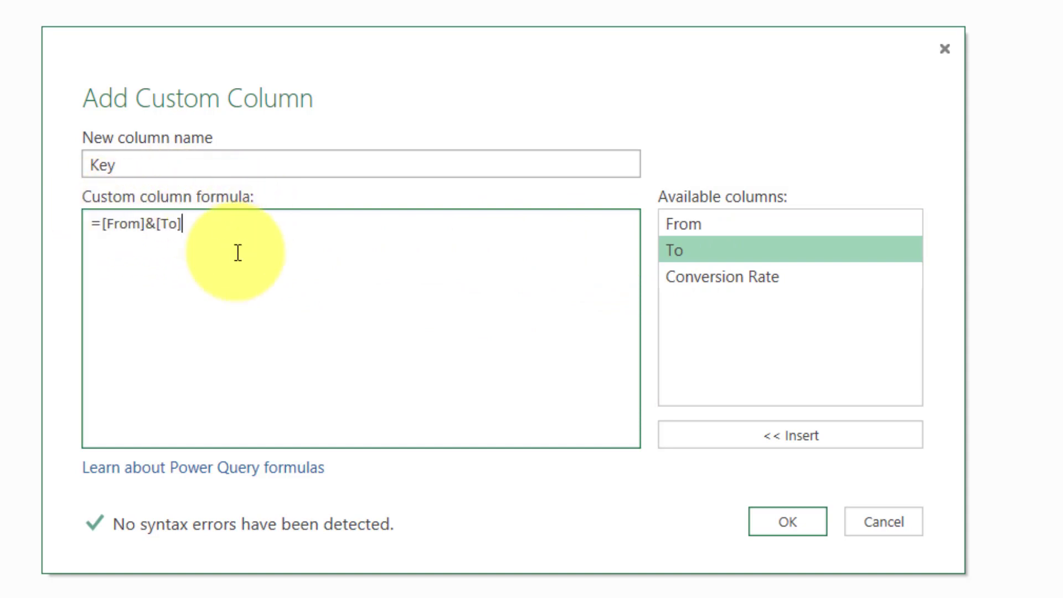
left_click(786, 523)
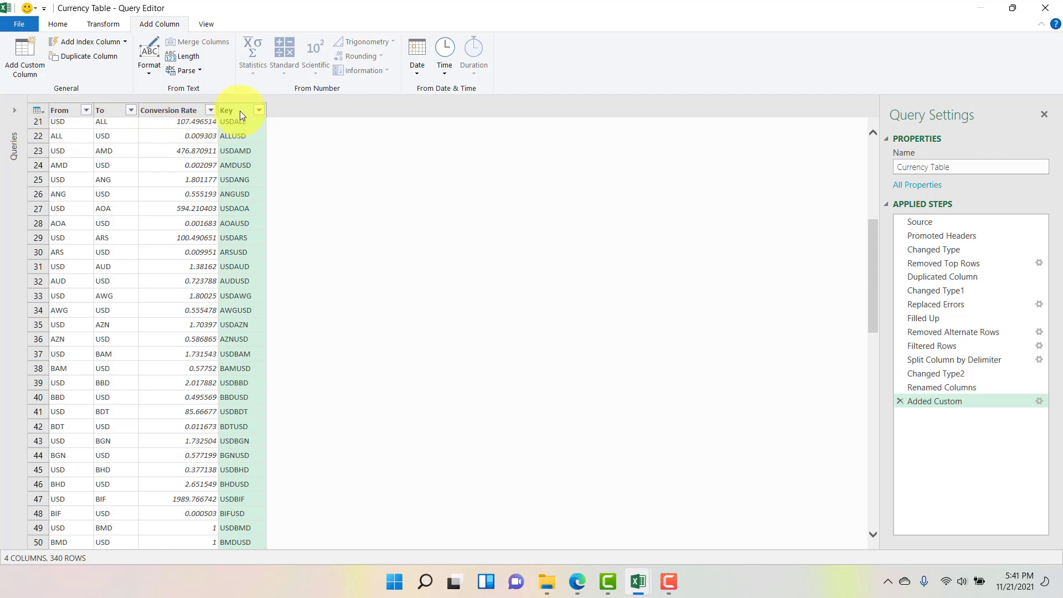
left_click_drag(238, 110, 56, 108)
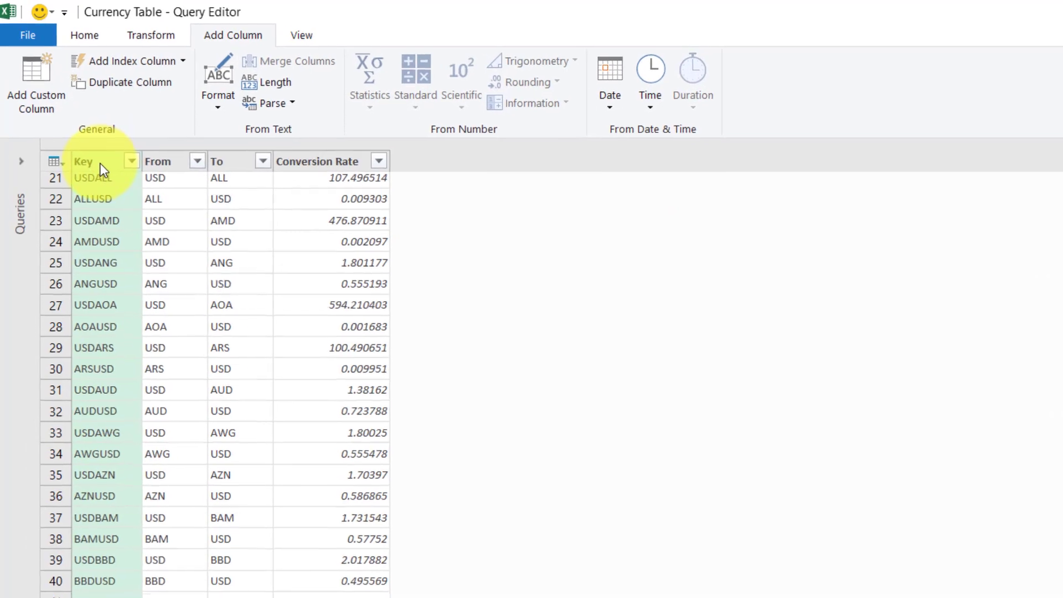
Remove duplicate rows based on all columns from Key through Conversion Rate
left_click(314, 165, "shift")
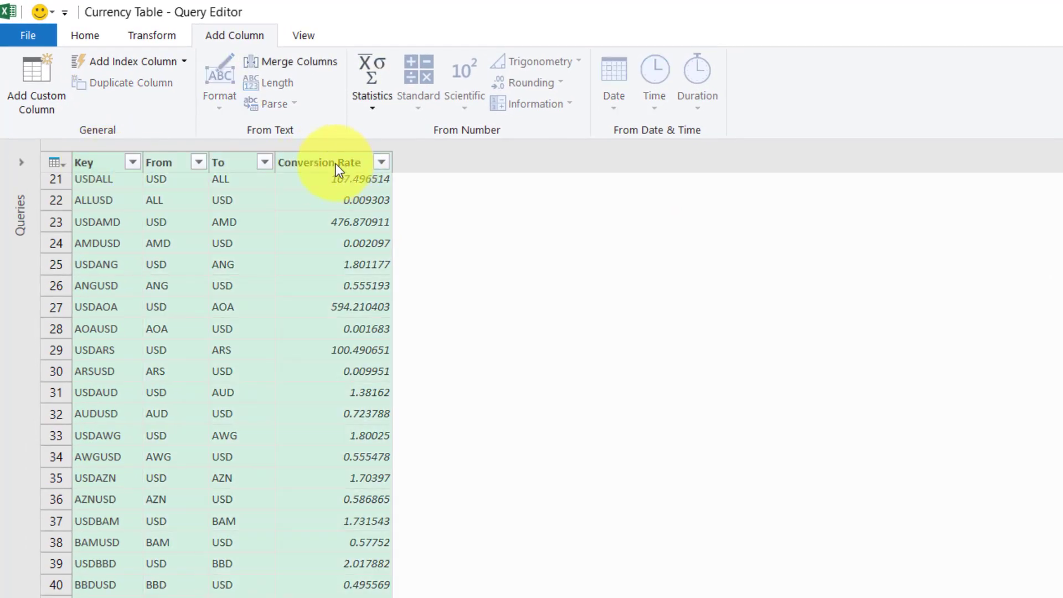
right_click(336, 164)
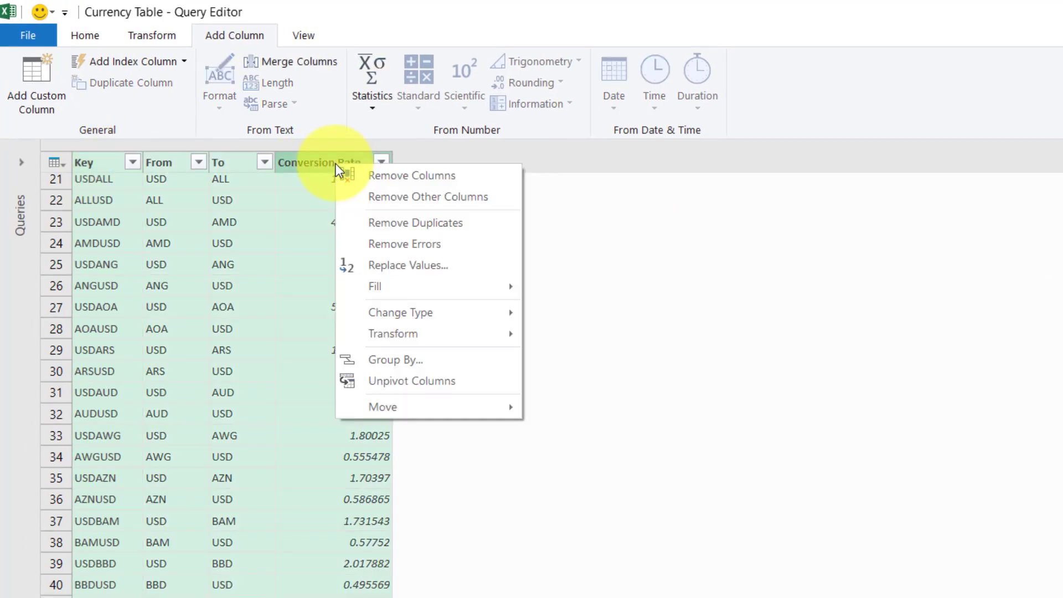
left_click(429, 223)
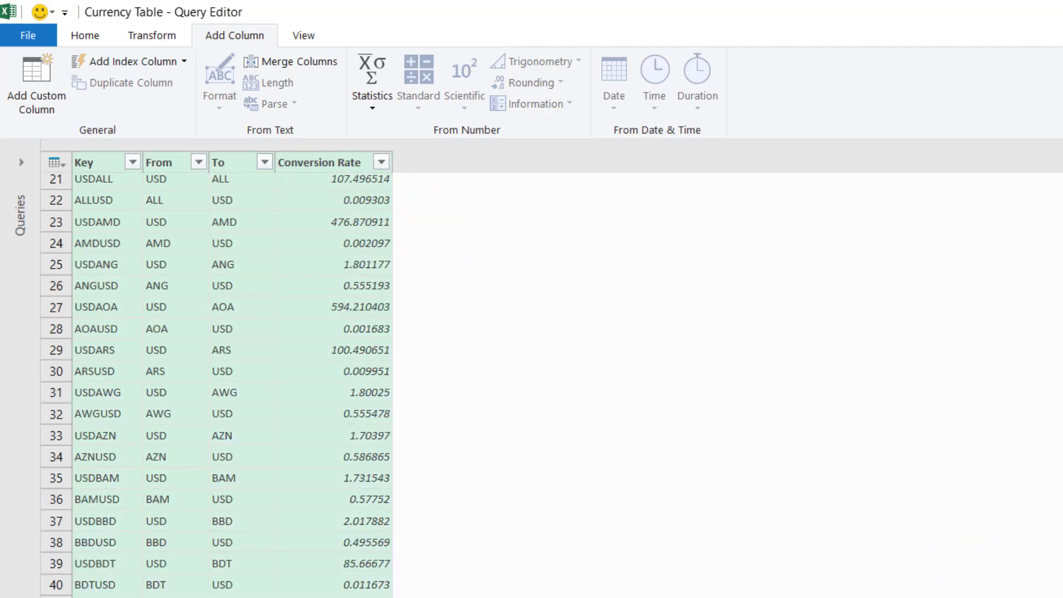
scroll(304, 346, "up", 7)
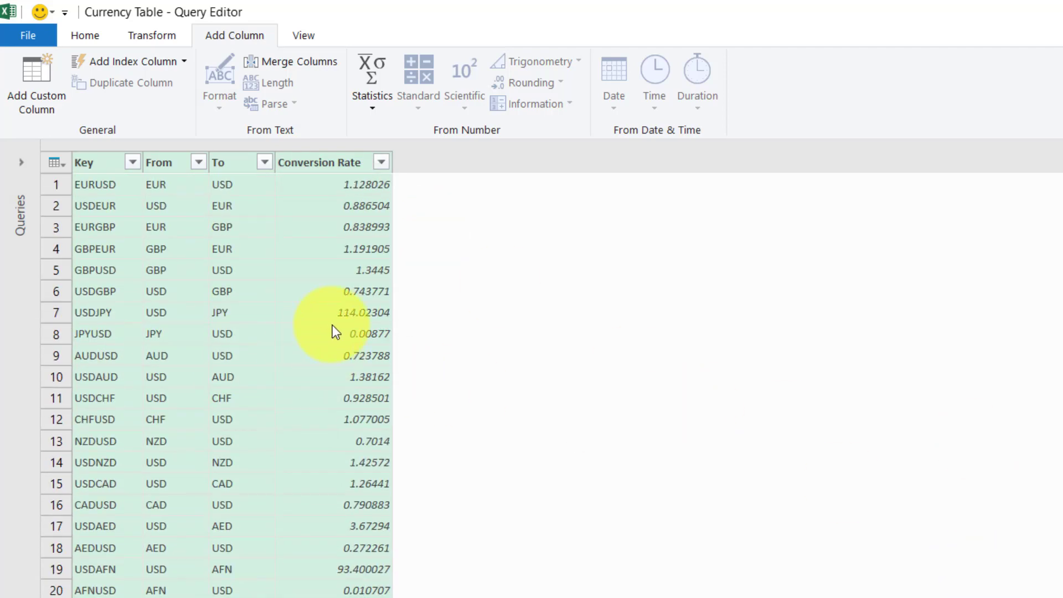
Duplicate the Currency Table query and rename the copy as Currency Name
left_click(17, 183)
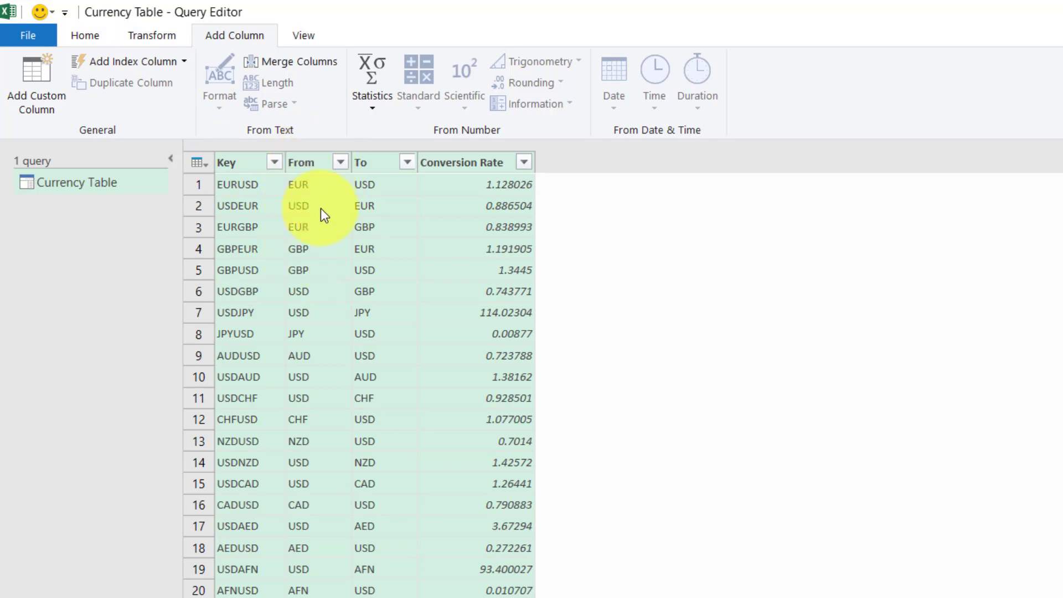
right_click(89, 187)
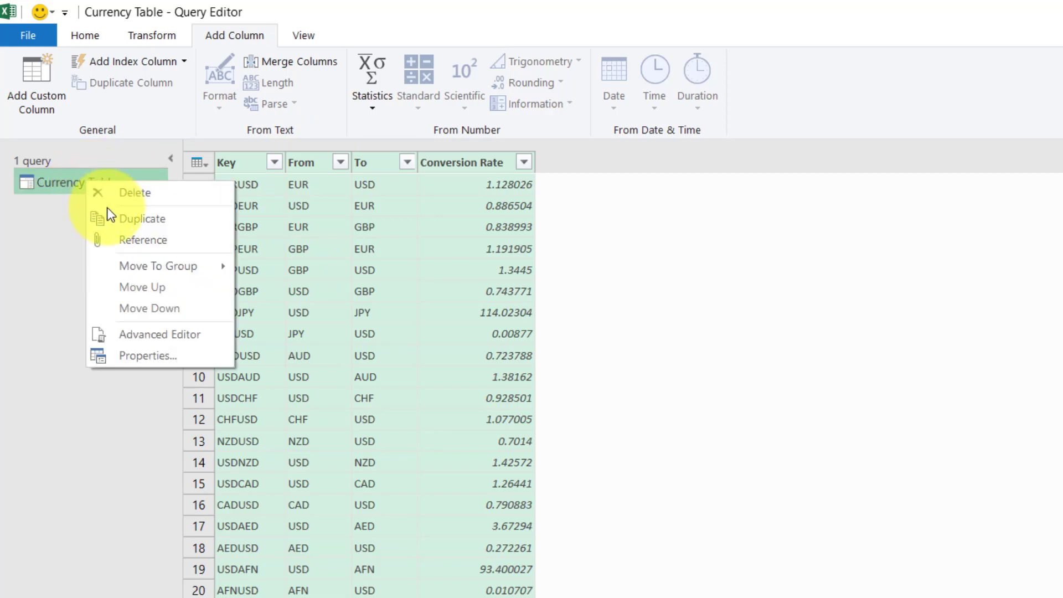
left_click(141, 219)
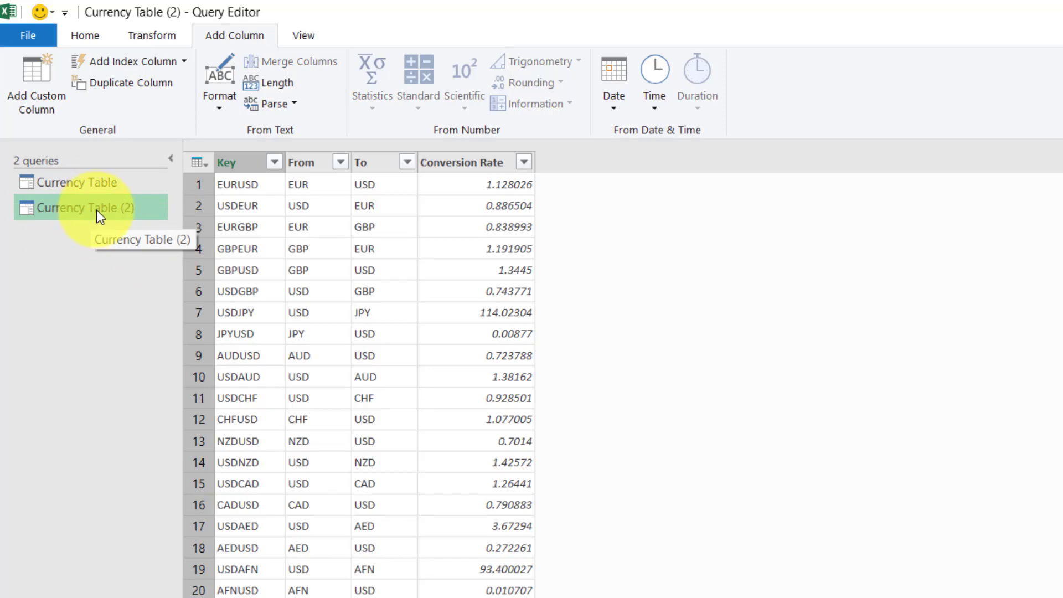
left_click_drag(977, 256, 756, 263)
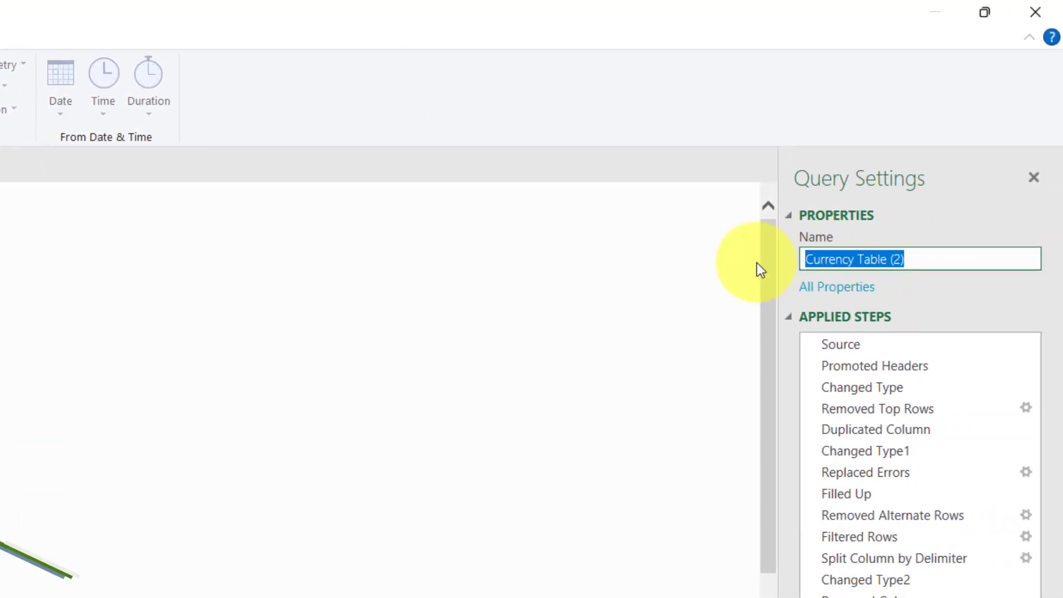
type("Curr")
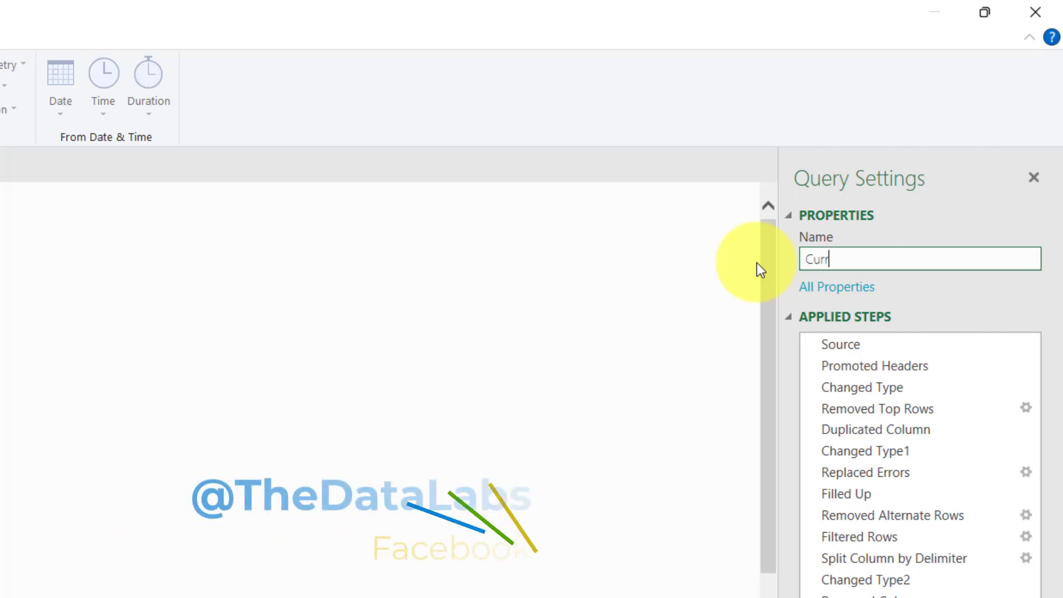
type("ency Nam")
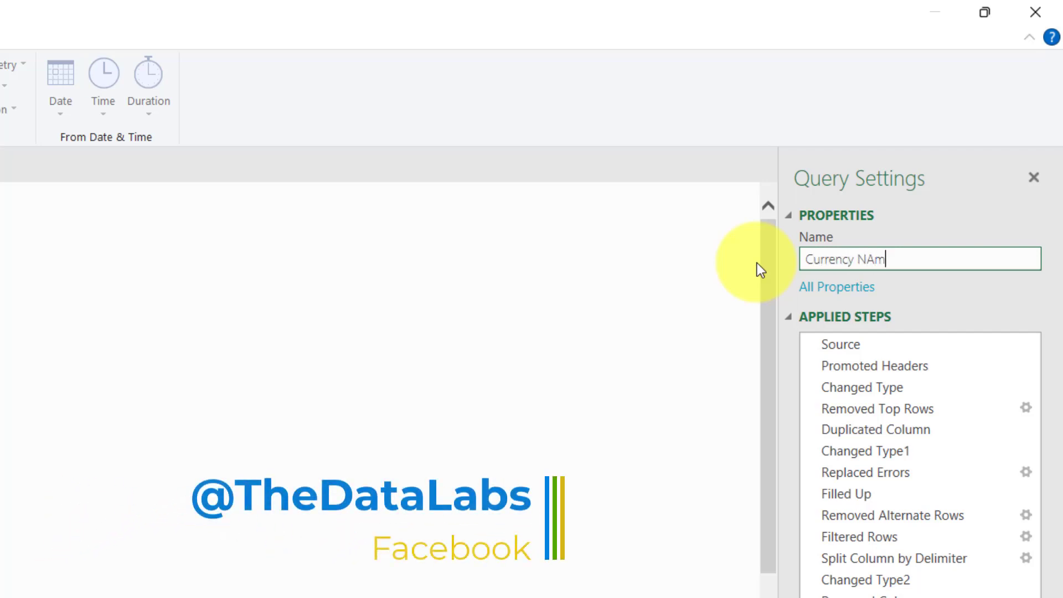
key("BackSpace")
key("BackSpace")
type("ame")
key("Return")
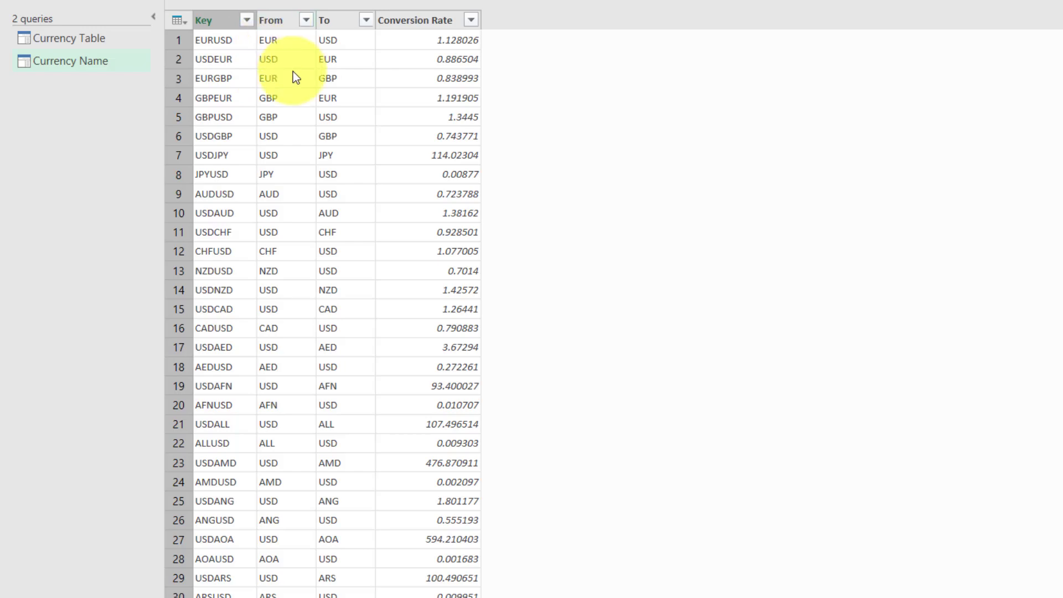
Remove every column except From in the Currency Name query and rename the remaining column as Currency Name
right_click(268, 21)
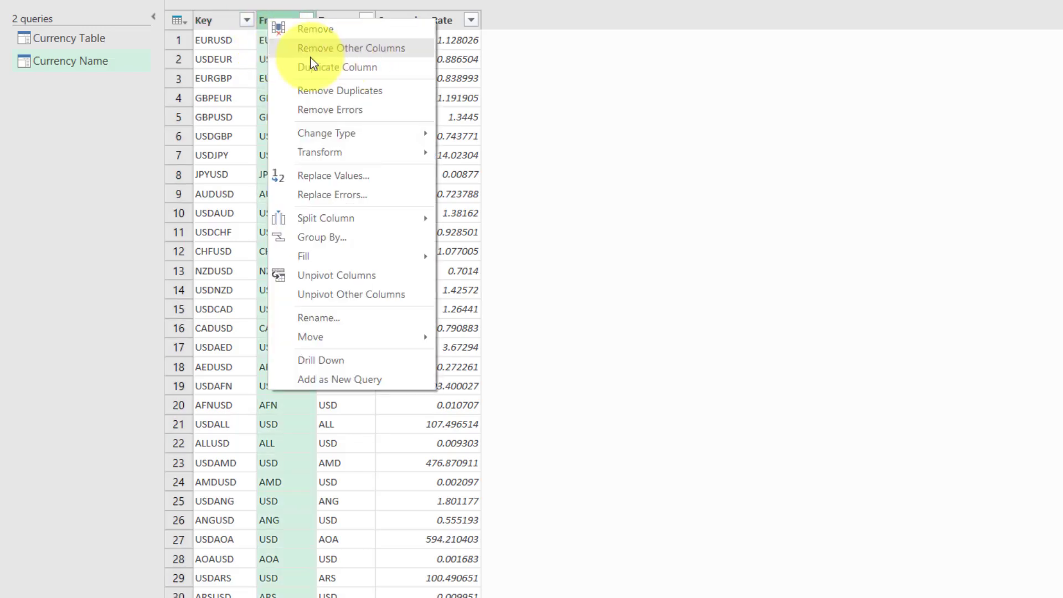
left_click(351, 49)
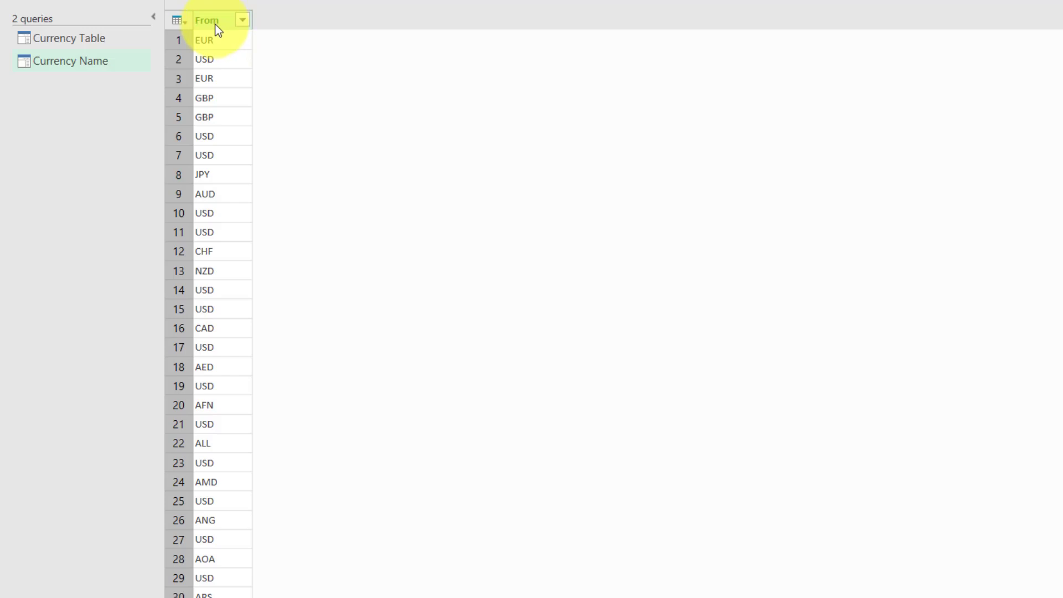
left_click(218, 23)
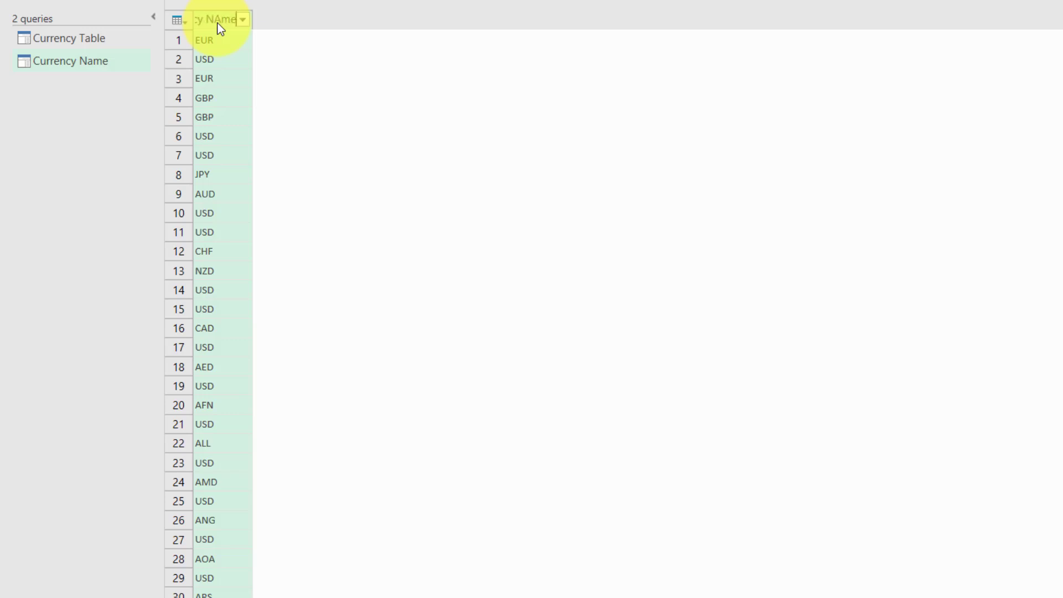
key("BackSpace")
key("BackSpace")
key("BackSpace")
type("ame")
key("Return")
Widen the Currency Name column and remove its duplicate values
left_click_drag(291, 24, 339, 25)
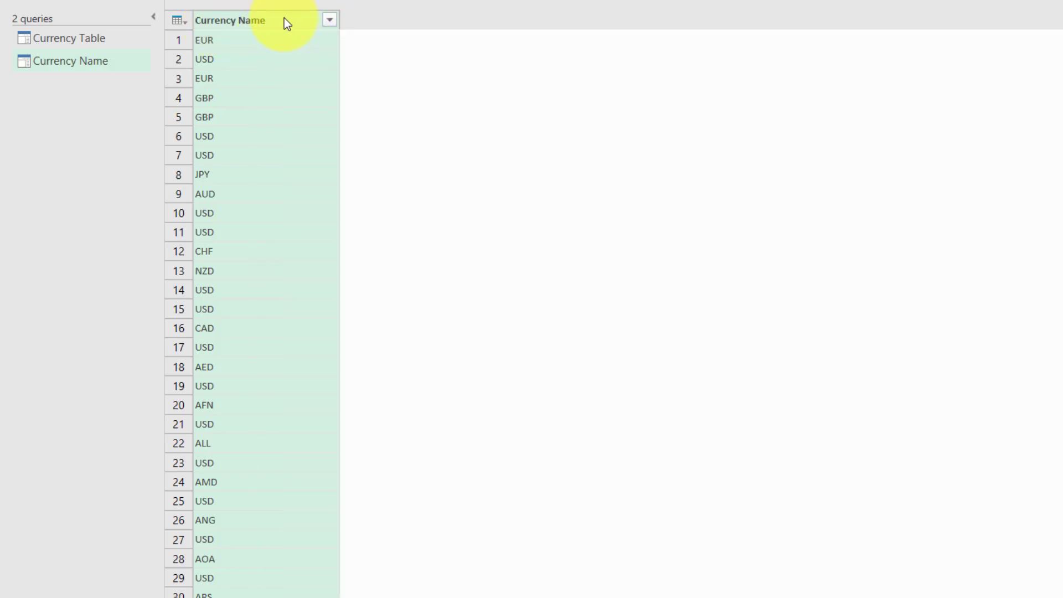
right_click(283, 21)
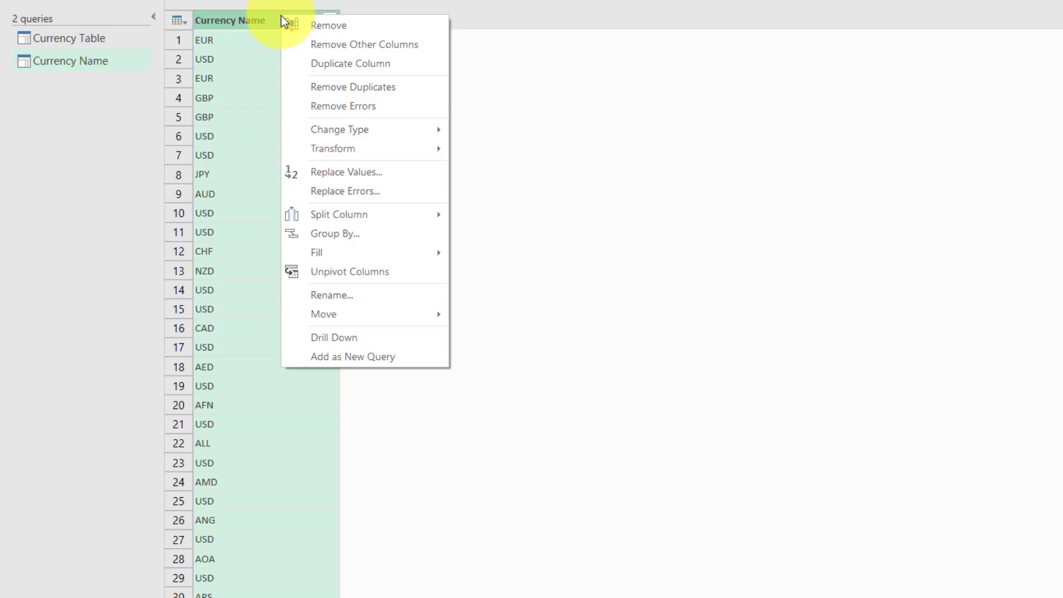
left_click(354, 88)
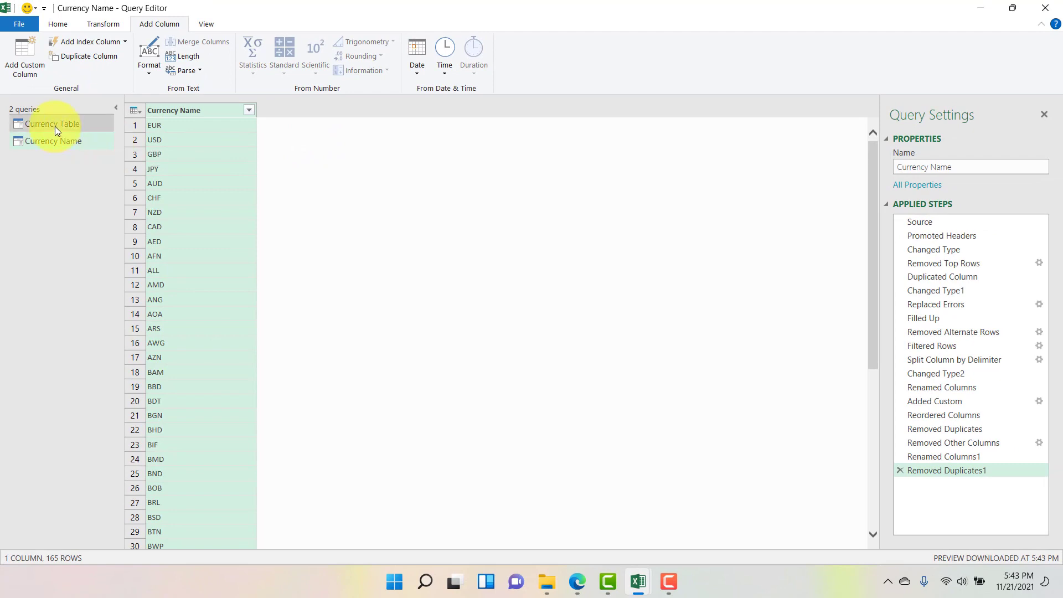
Check the Currency Table and Currency Name queries, and close the Query Editor, loading the results into worksheets
left_click(55, 127)
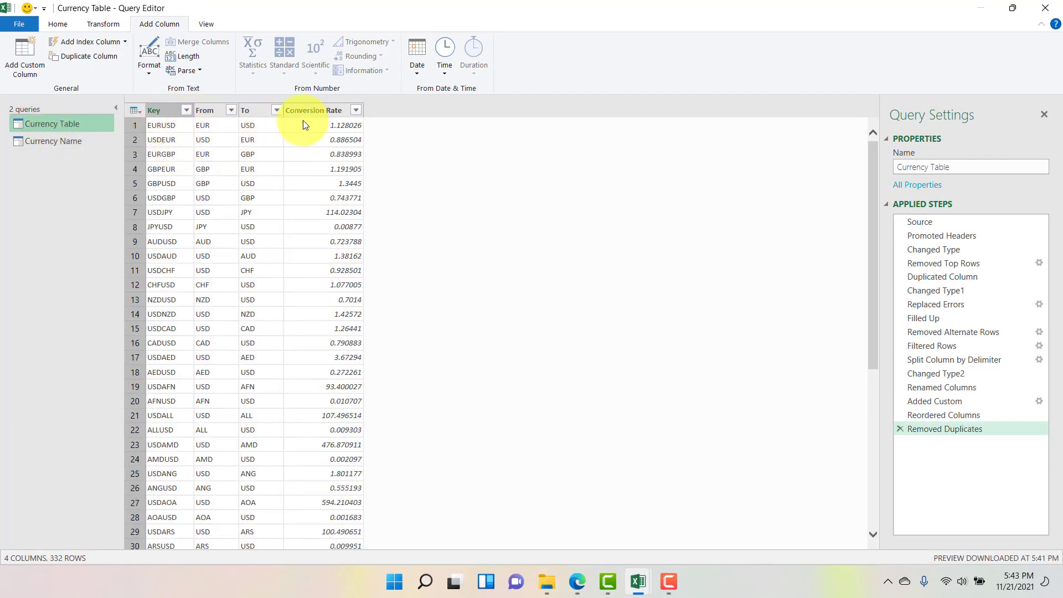
left_click(84, 140)
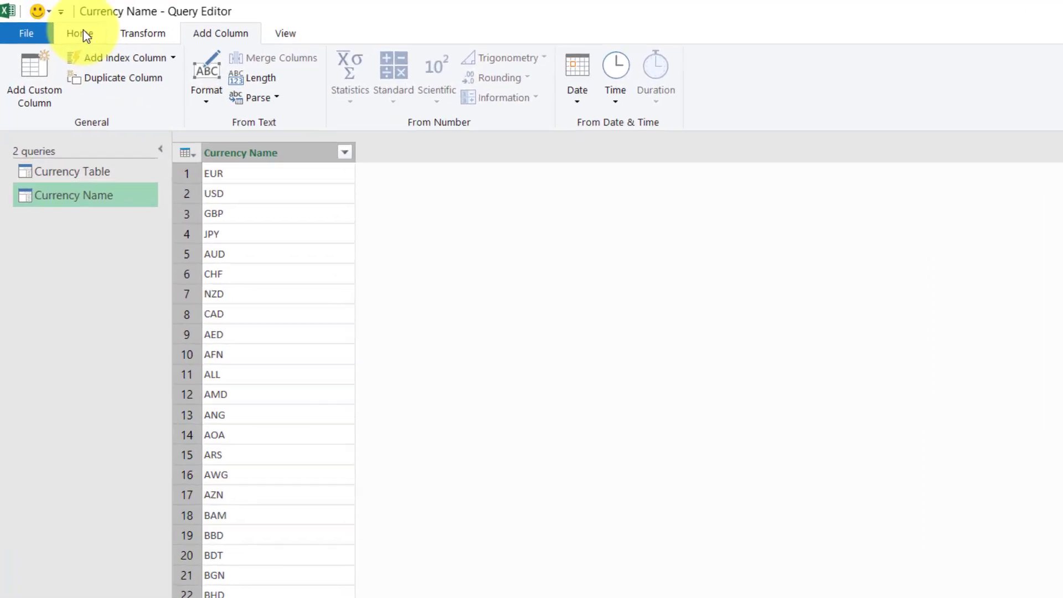
left_click(83, 33)
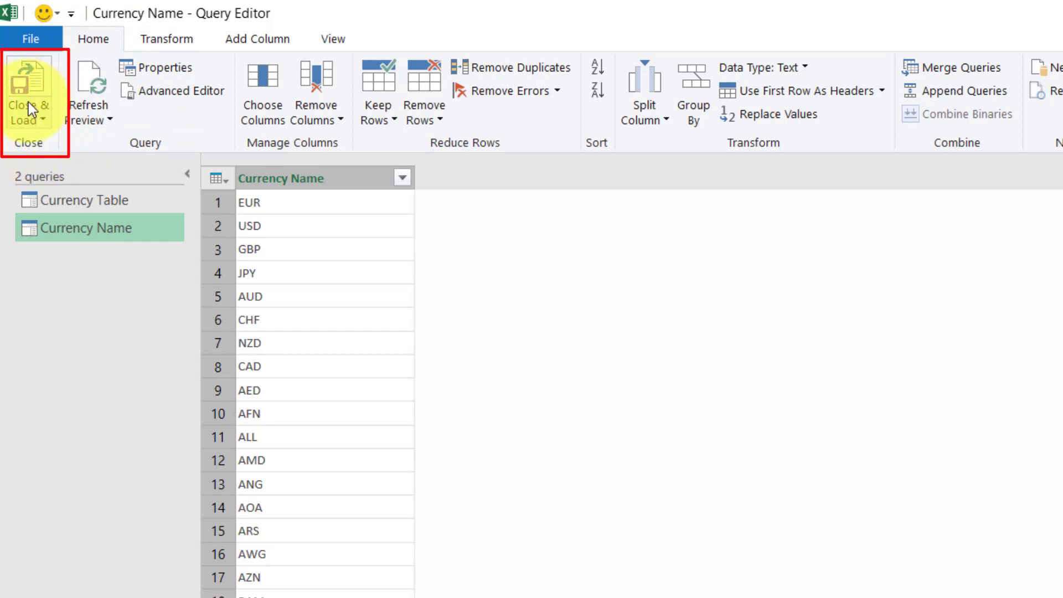
left_click(43, 118)
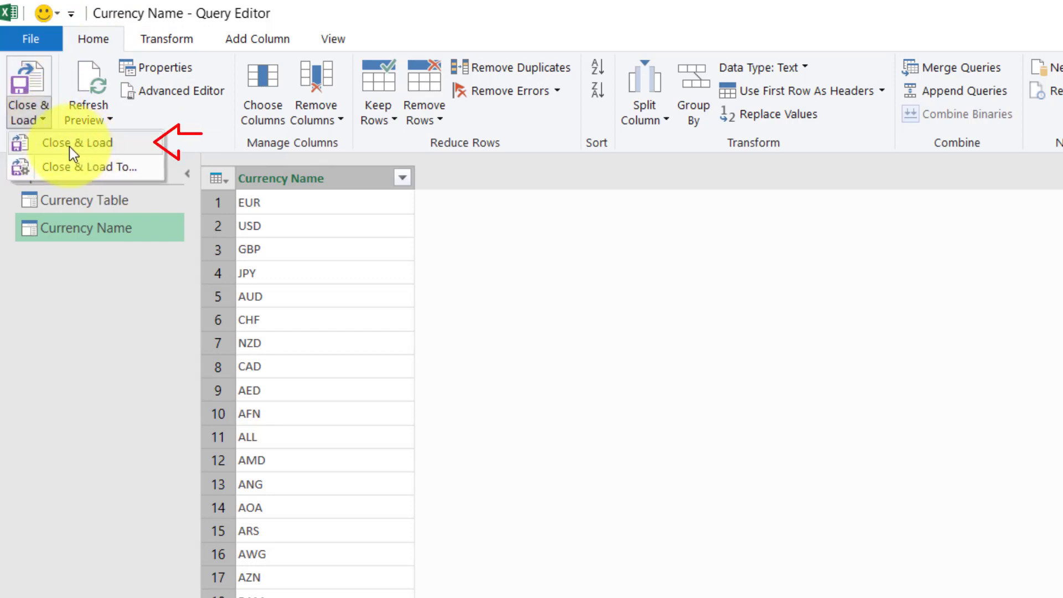
left_click(111, 145)
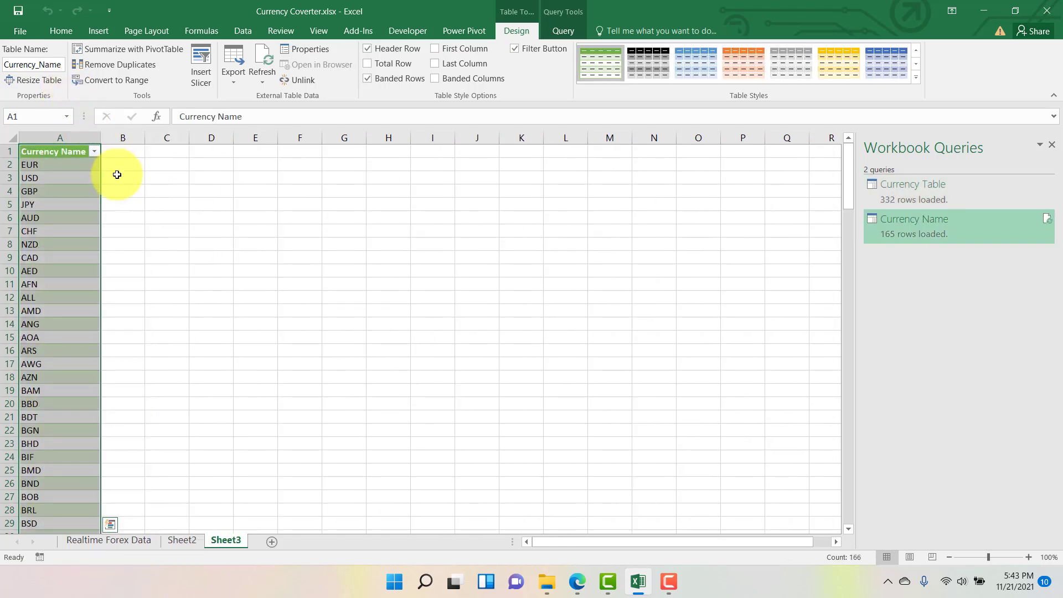
Rename Sheet2, which holds the conversion rate table, as Currency Table
left_click(175, 544)
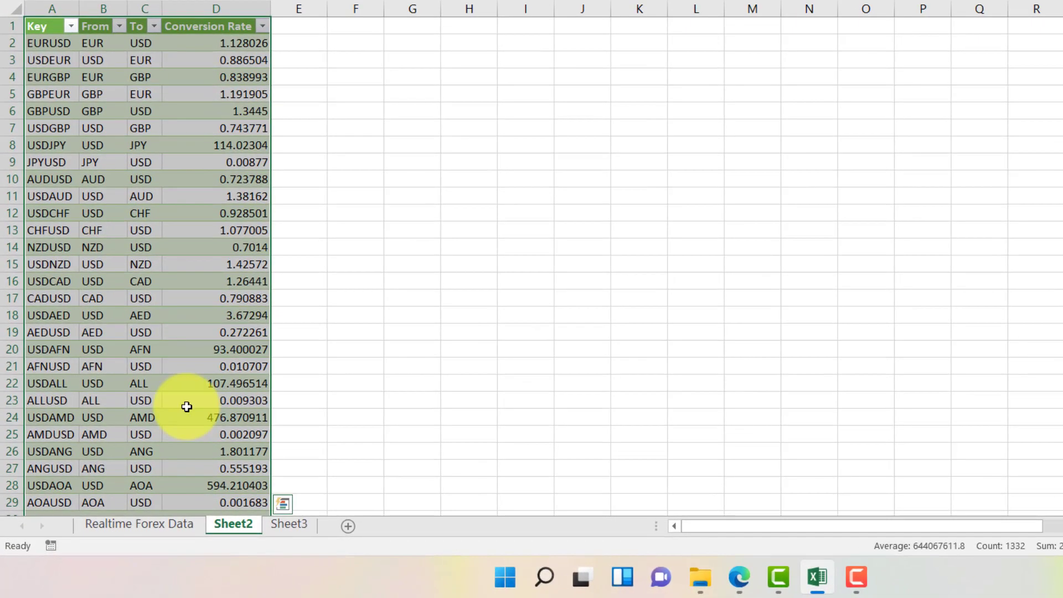
double_click(244, 529)
type("Cu")
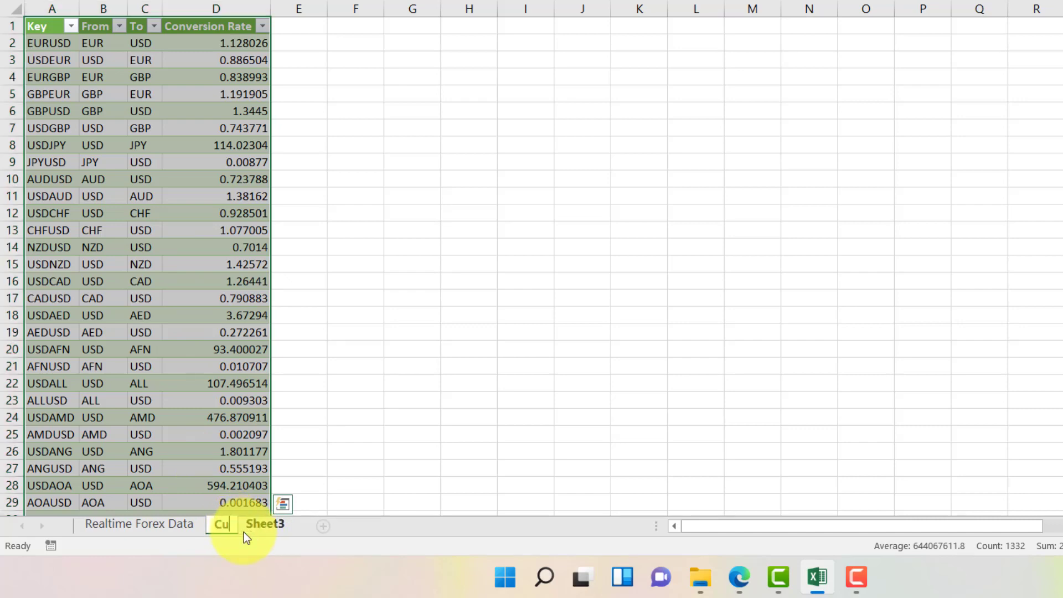
type("rrency")
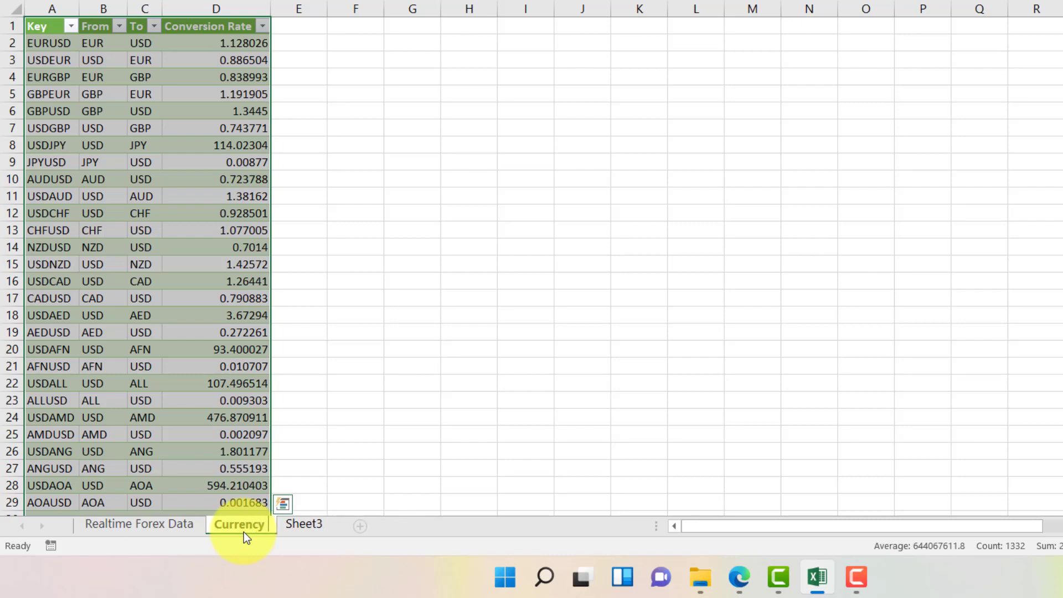
type(" Table")
key("Return")
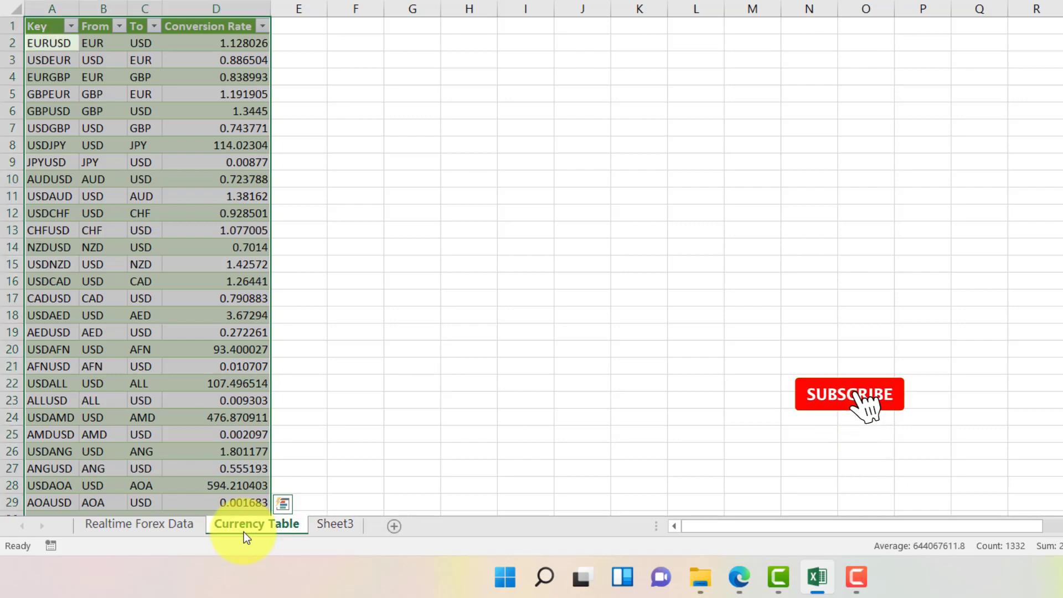
Rename Sheet3, which holds the unique currency list, as Currency Name
left_click(335, 524)
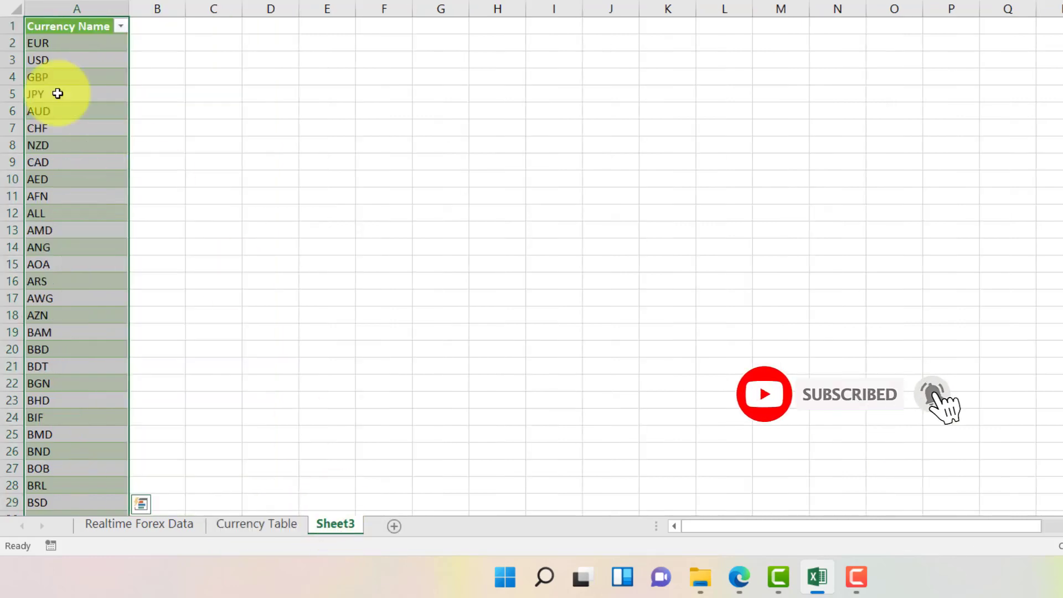
double_click(323, 527)
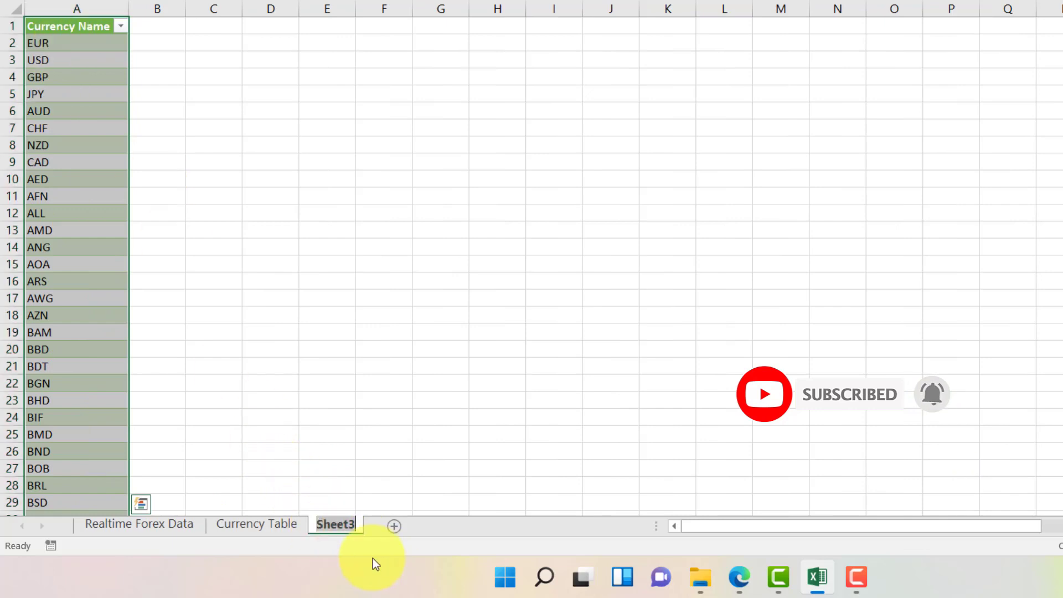
type("Cr")
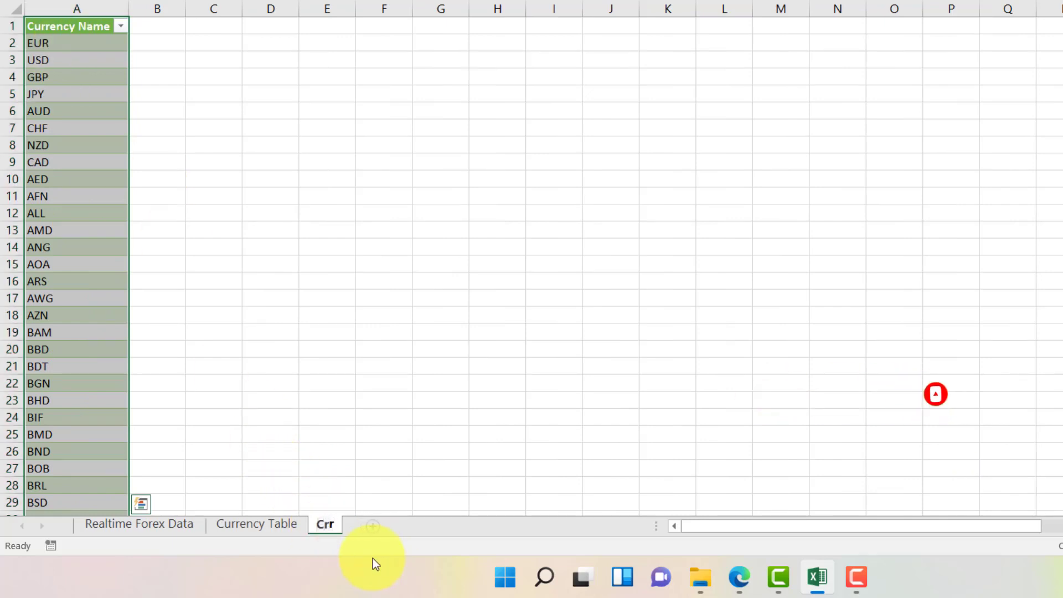
key("BackSpace")
type("urrency NA")
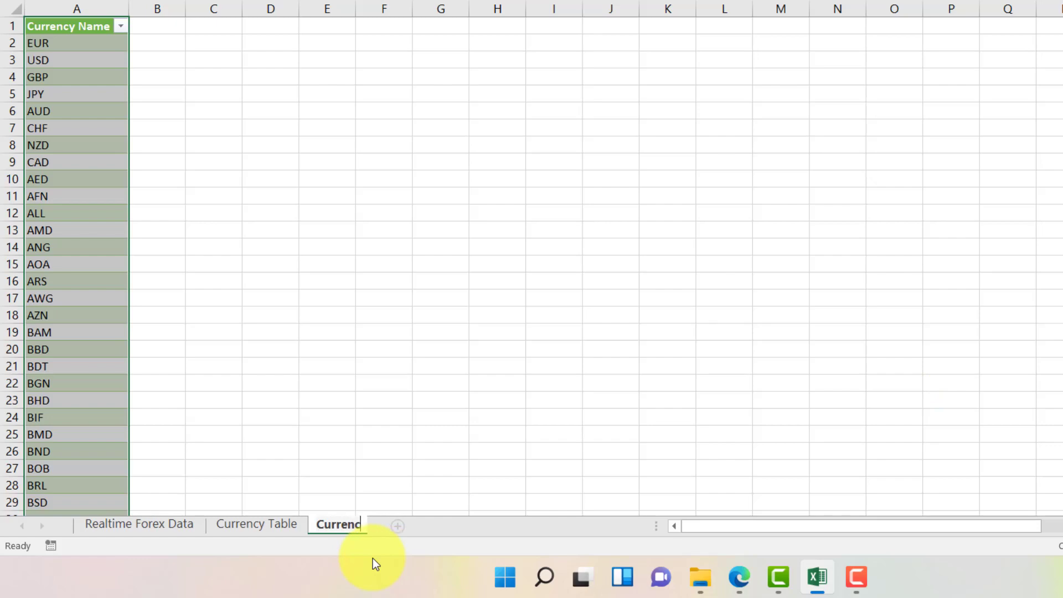
type("me")
key("BackSpace")
key("BackSpace")
key("BackSpace")
type("ame")
key("Return")
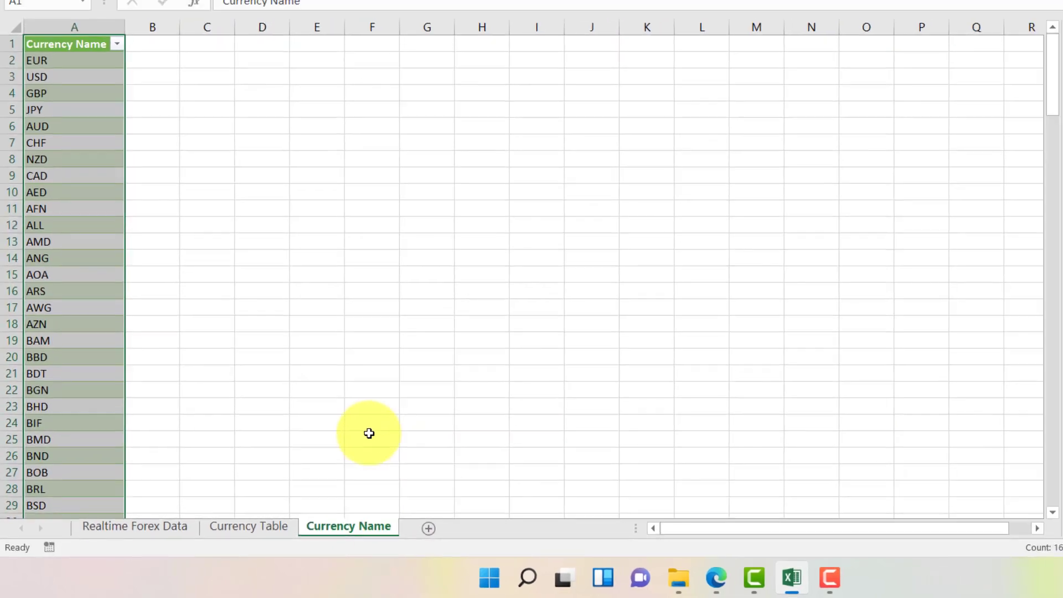
Review the Currency Table and Realtime Forex Data sheets, and compare them with the source rates on the Free Forex API page in Edge
left_click(336, 401)
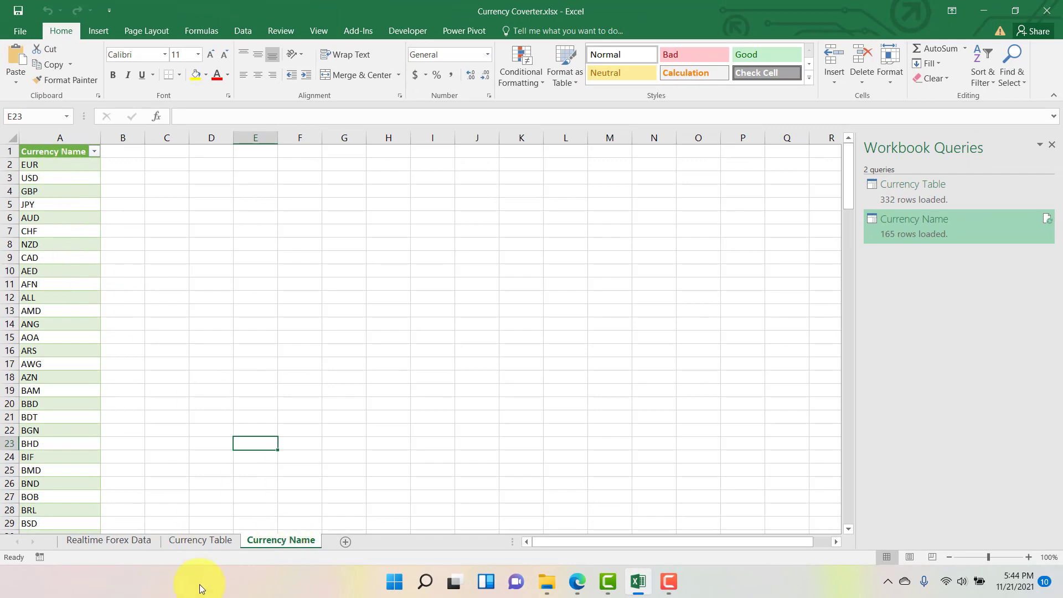
left_click(207, 547)
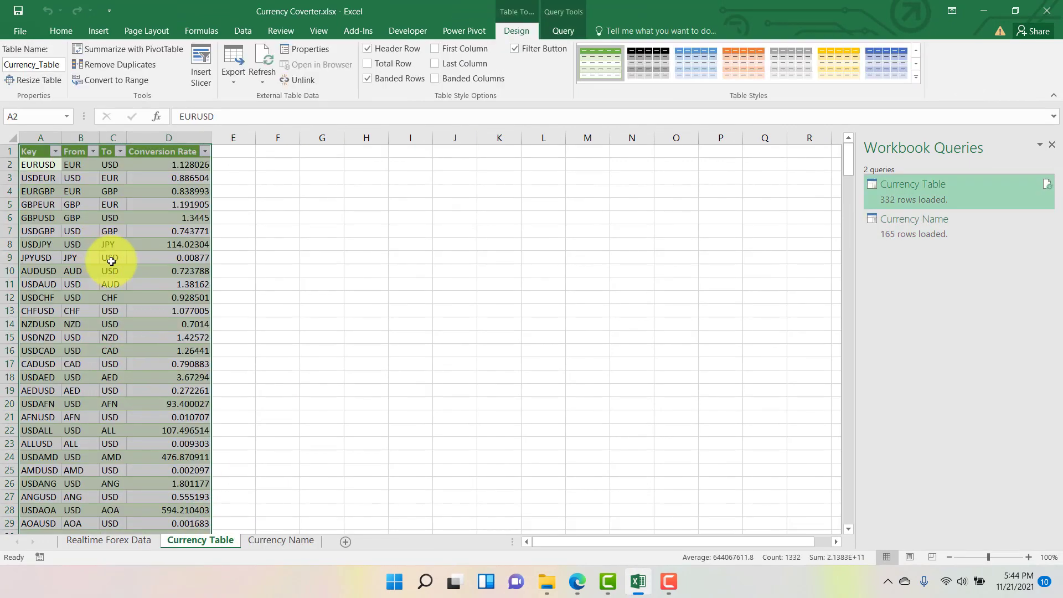
left_click(50, 205)
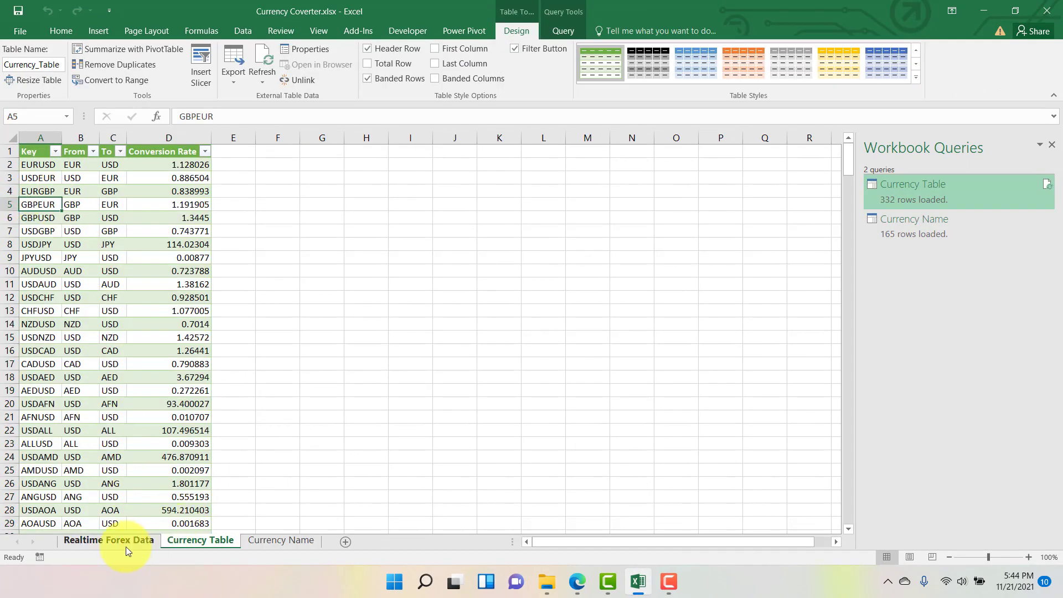
left_click(109, 540)
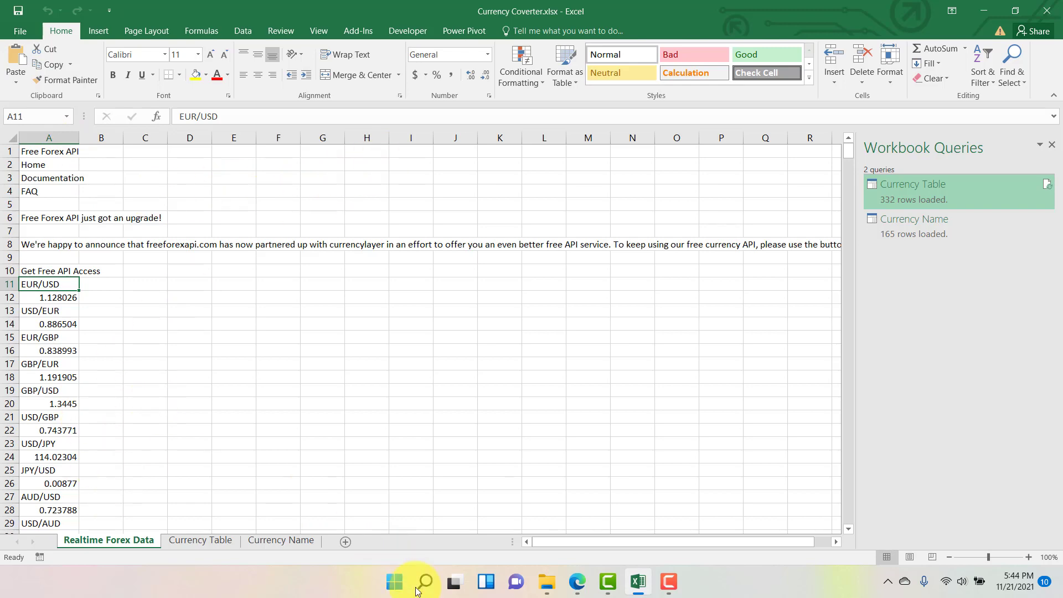
left_click(576, 582)
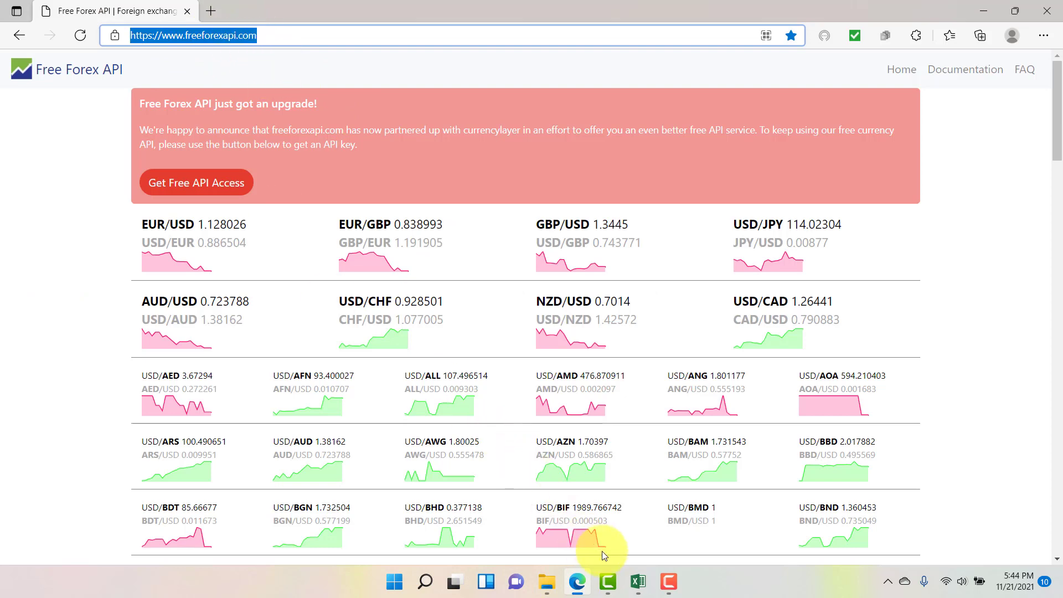
left_click(629, 583)
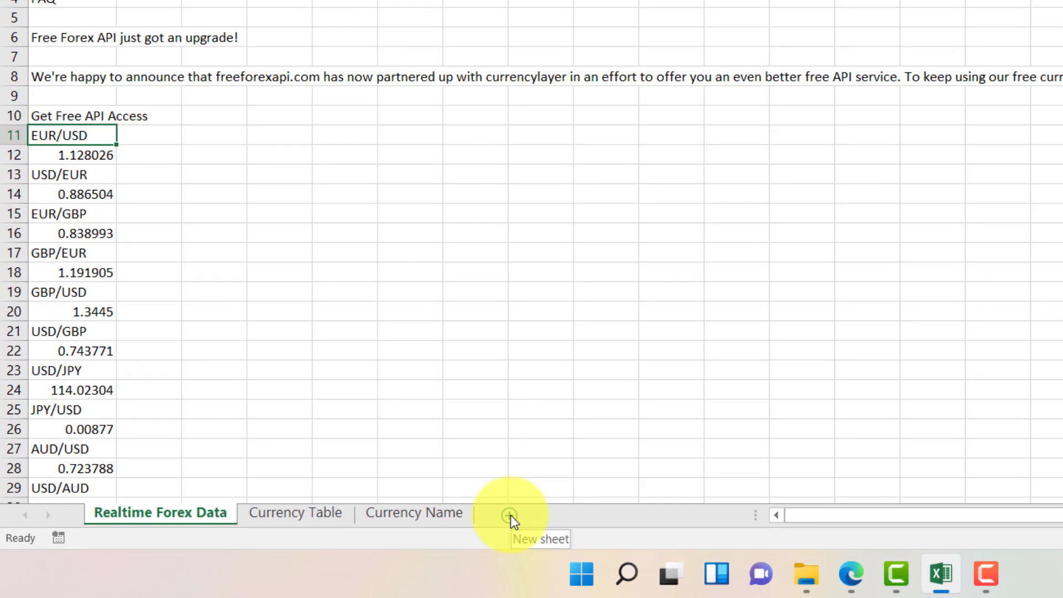
Add a new worksheet named Currency Converter in front of the Realtime Forex Data sheet
left_click(509, 515)
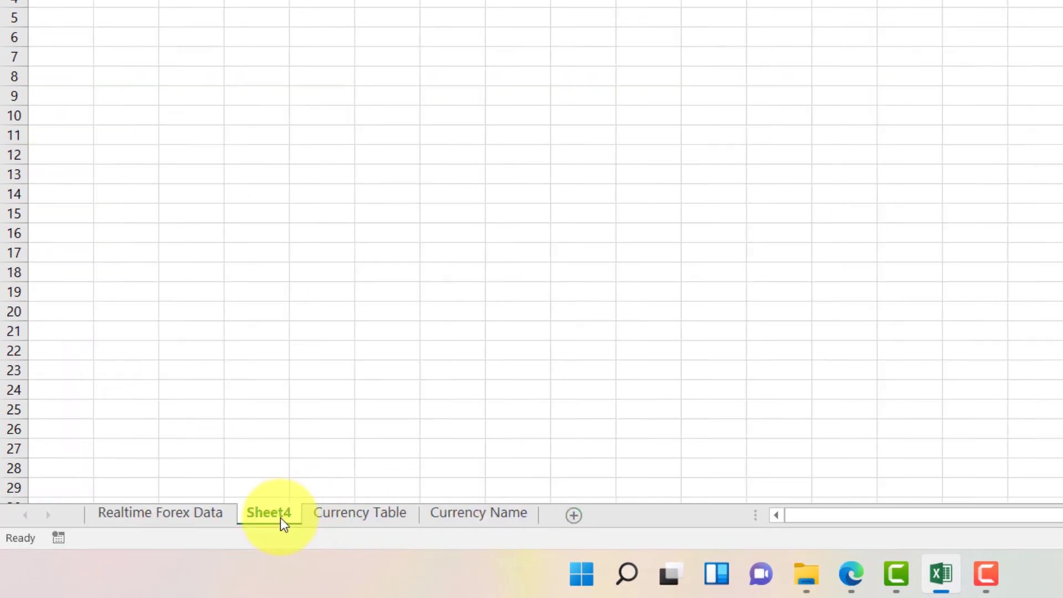
left_click_drag(280, 517, 91, 514)
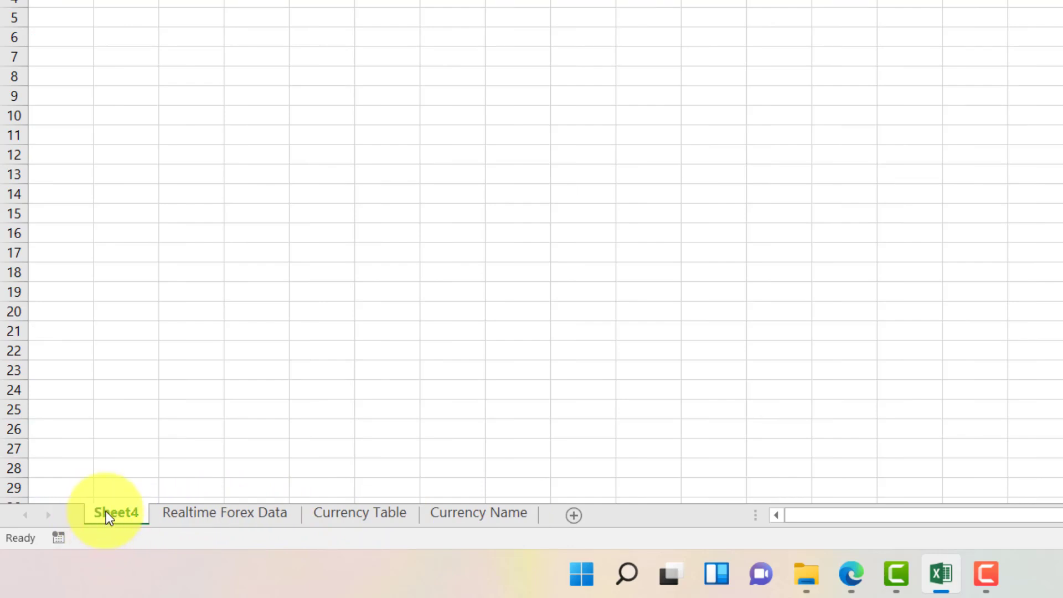
double_click(105, 510)
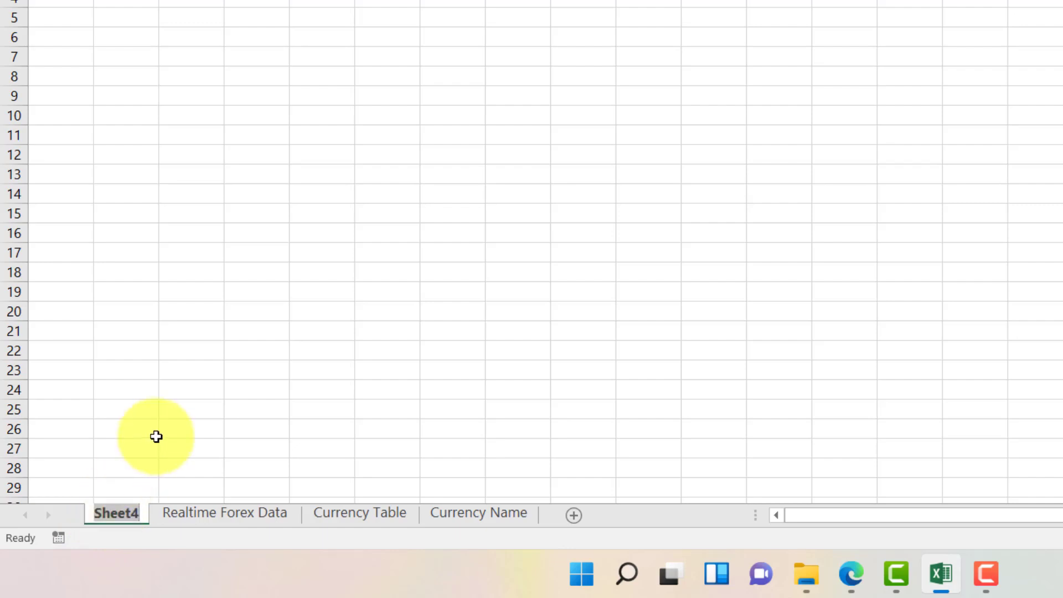
type("Curre")
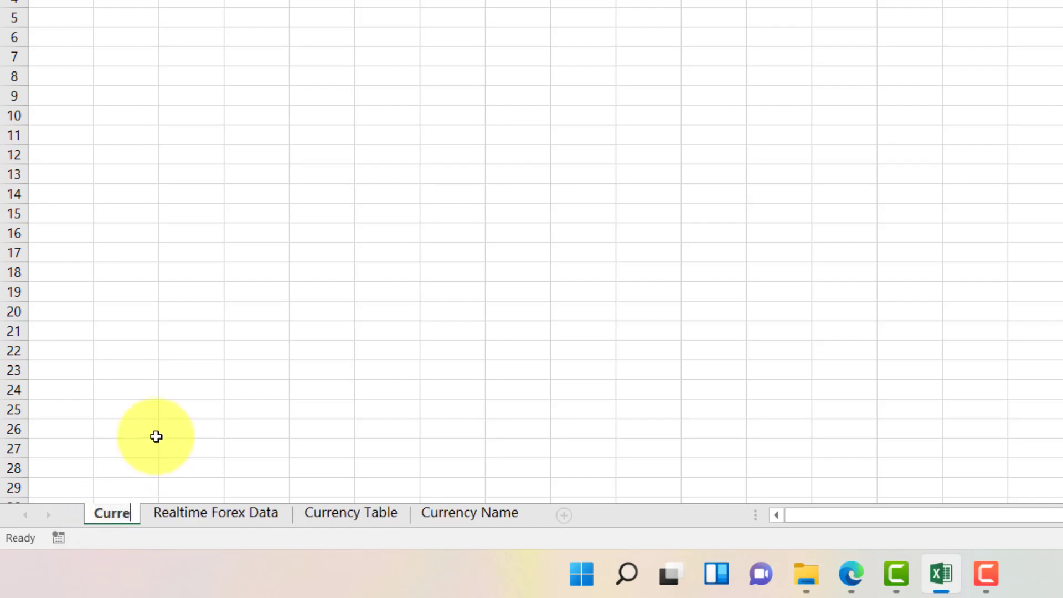
type("ncy C")
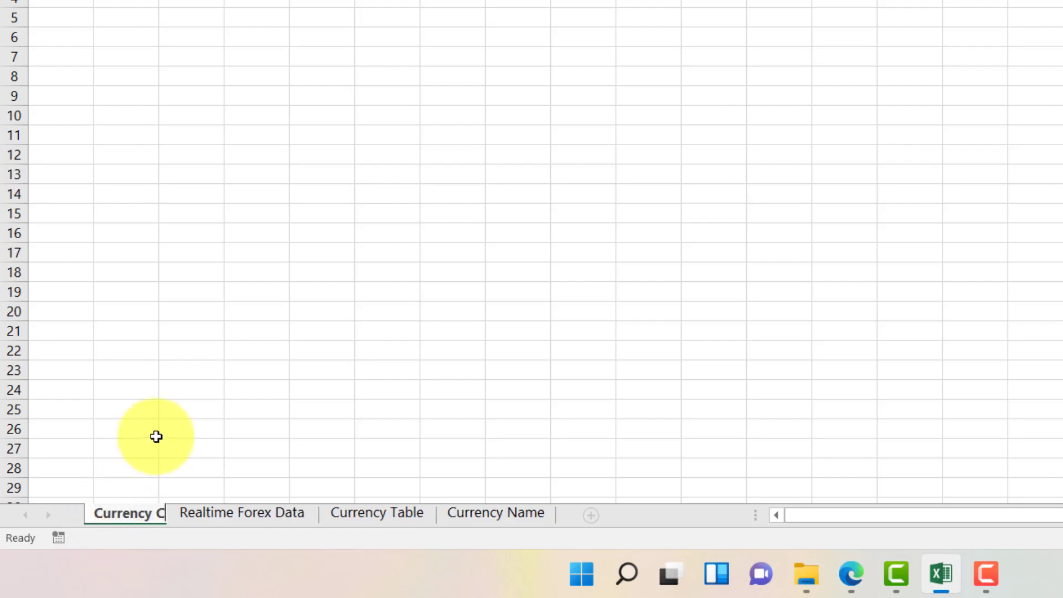
type("onver")
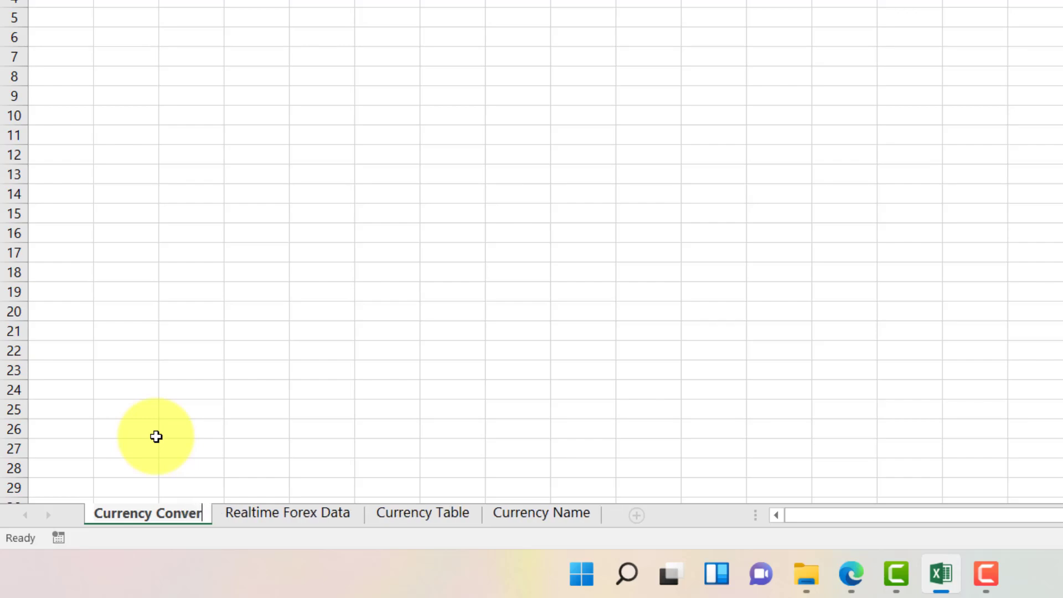
type("er")
key("BackSpace")
key("BackSpace")
type("ter")
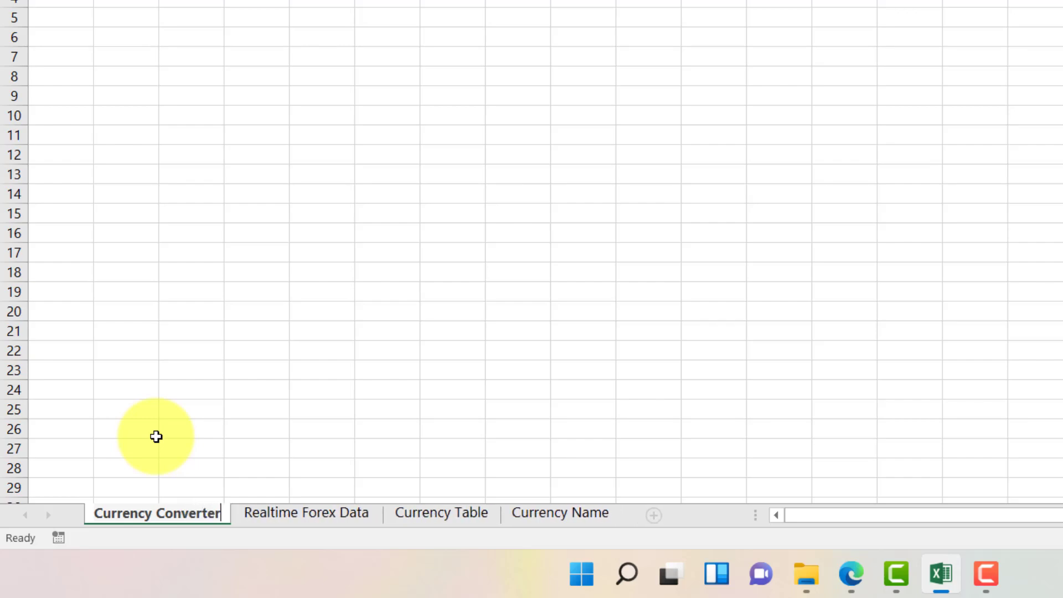
key("Return")
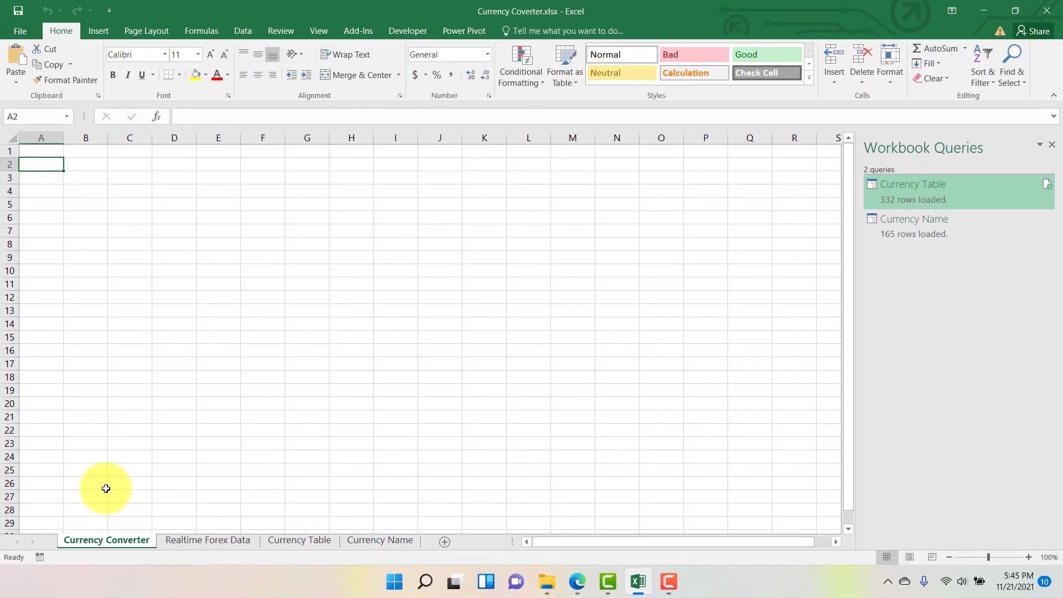
Close the Workbook Queries pane, and merge and center cells B4:F4 on the Currency Converter sheet
key("Up")
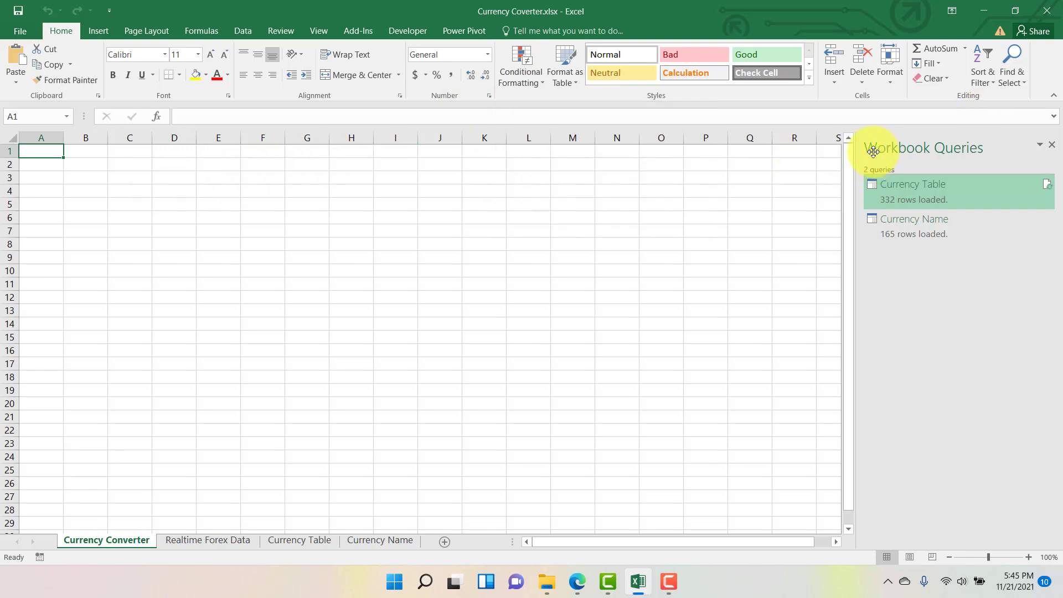
left_click(1053, 145)
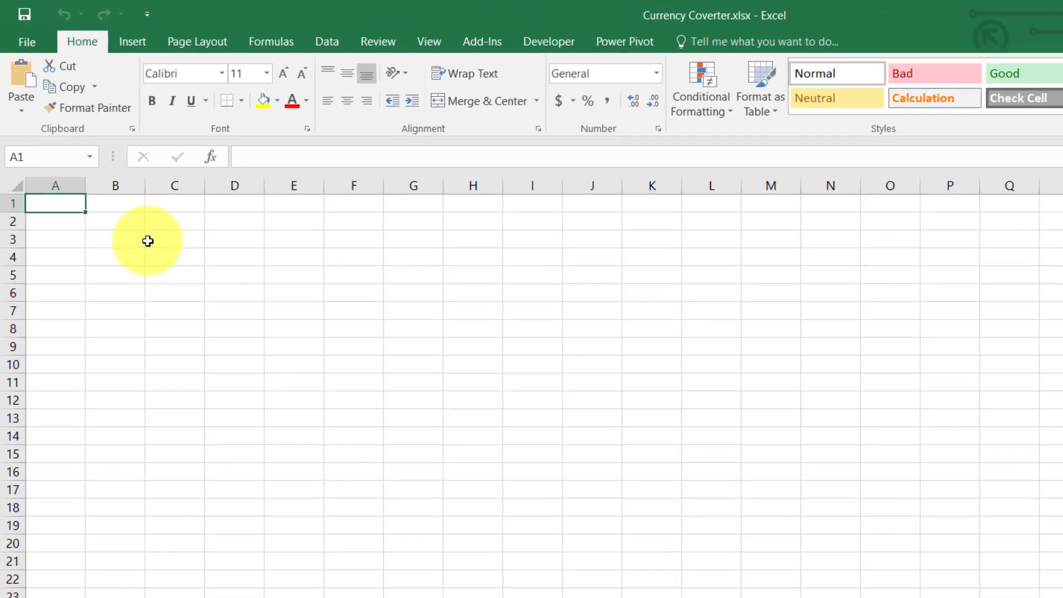
left_click(129, 237)
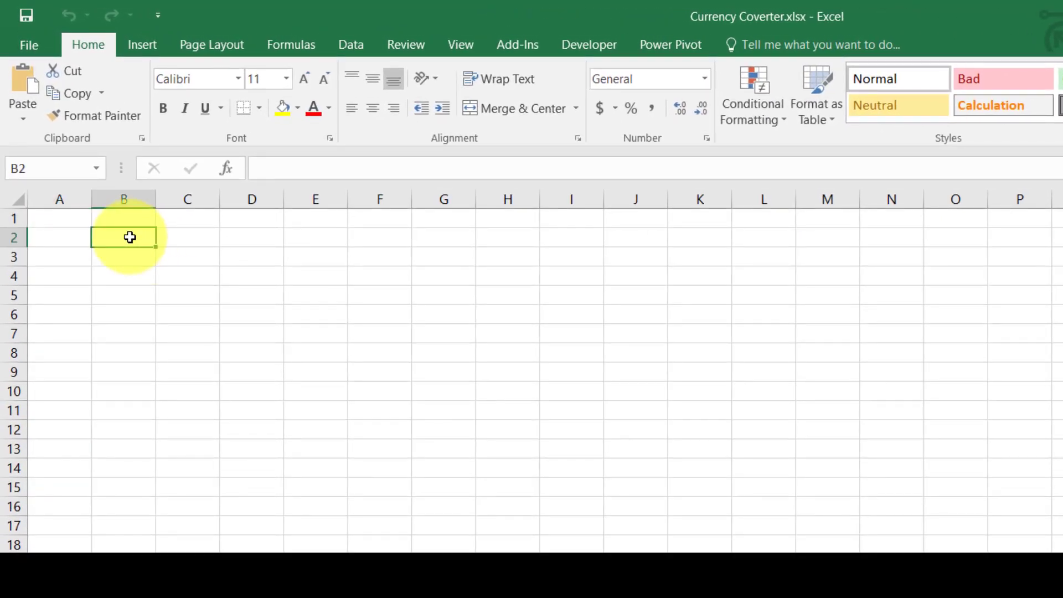
left_click_drag(129, 237, 635, 257)
left_click(126, 278)
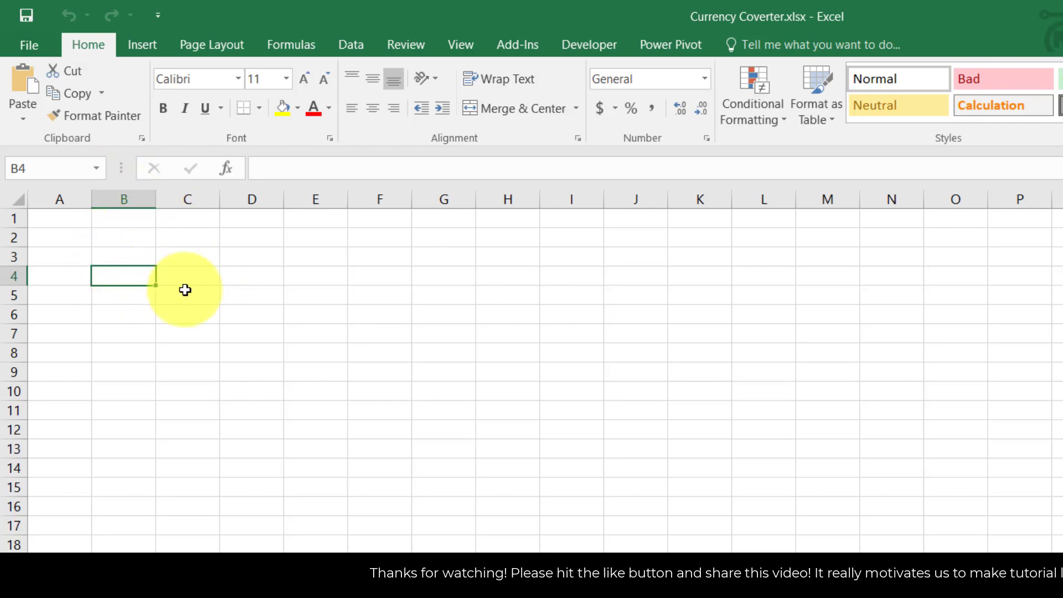
left_click(384, 278, "shift")
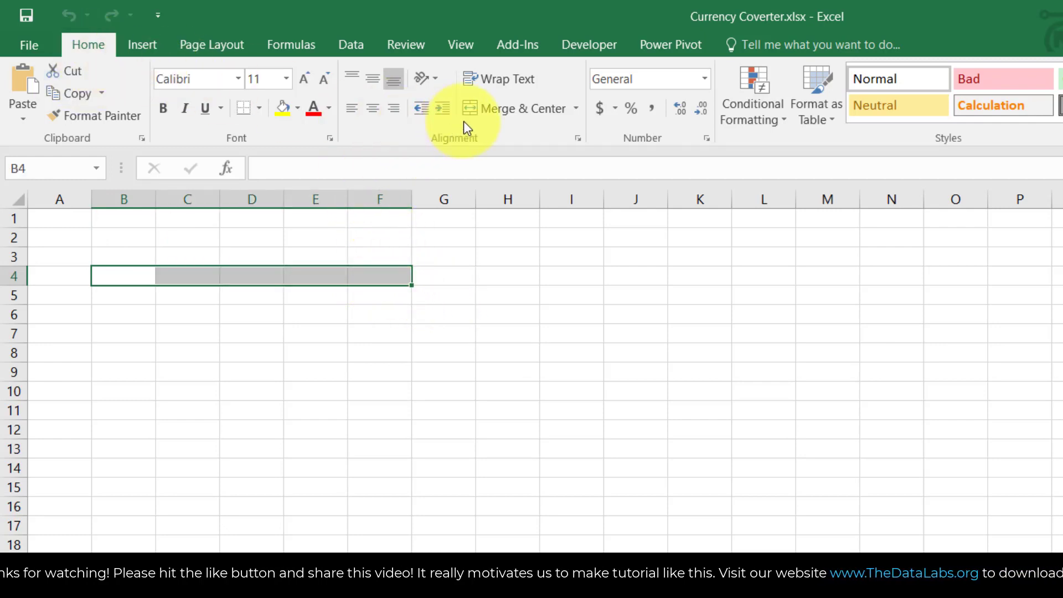
left_click(483, 111)
Narrow columns B and F so they form slim margins around columns C to E
left_click_drag(156, 199, 103, 191)
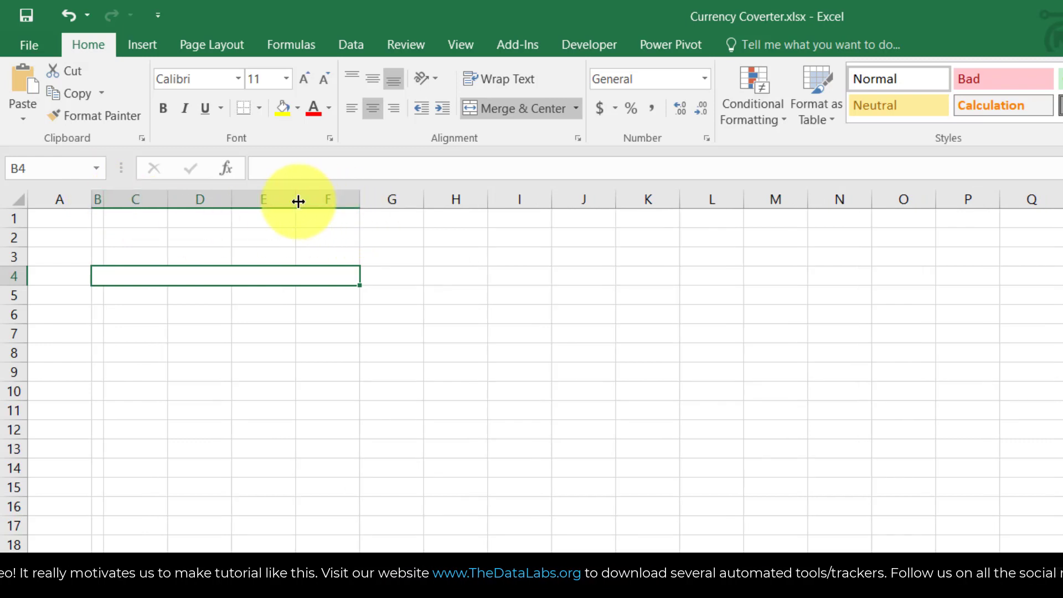
left_click_drag(360, 199, 319, 200)
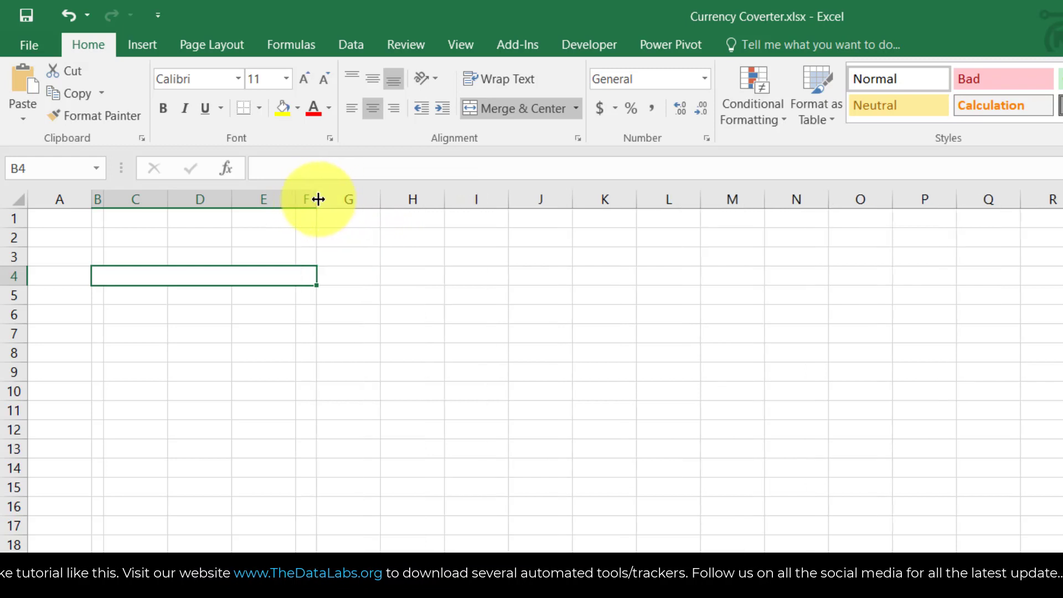
Widen columns C and E to several times their default width and narrow column D into a slim gap between them
left_click(156, 193)
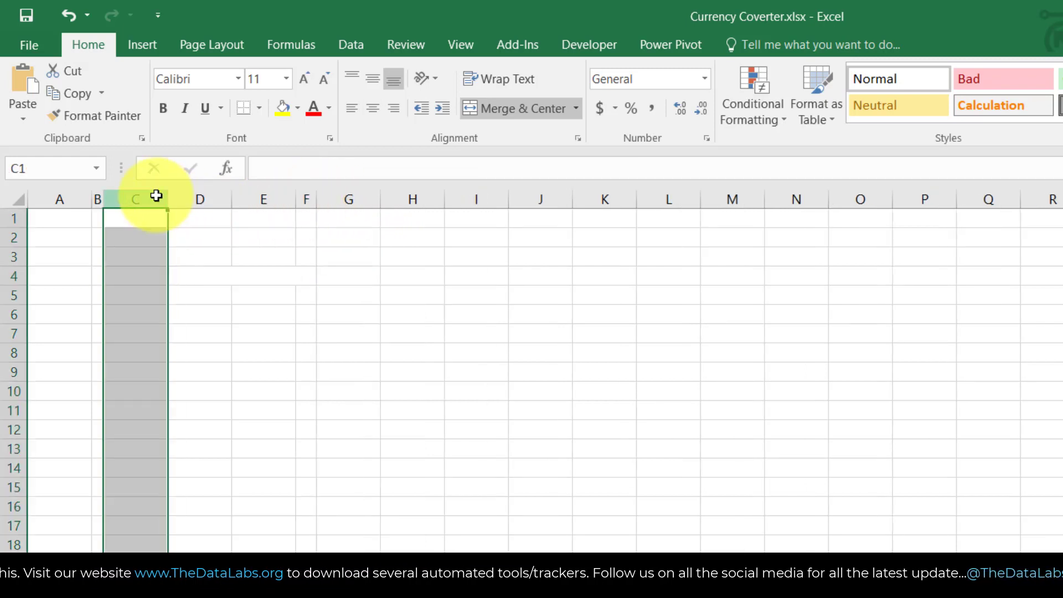
left_click_drag(166, 198, 408, 196)
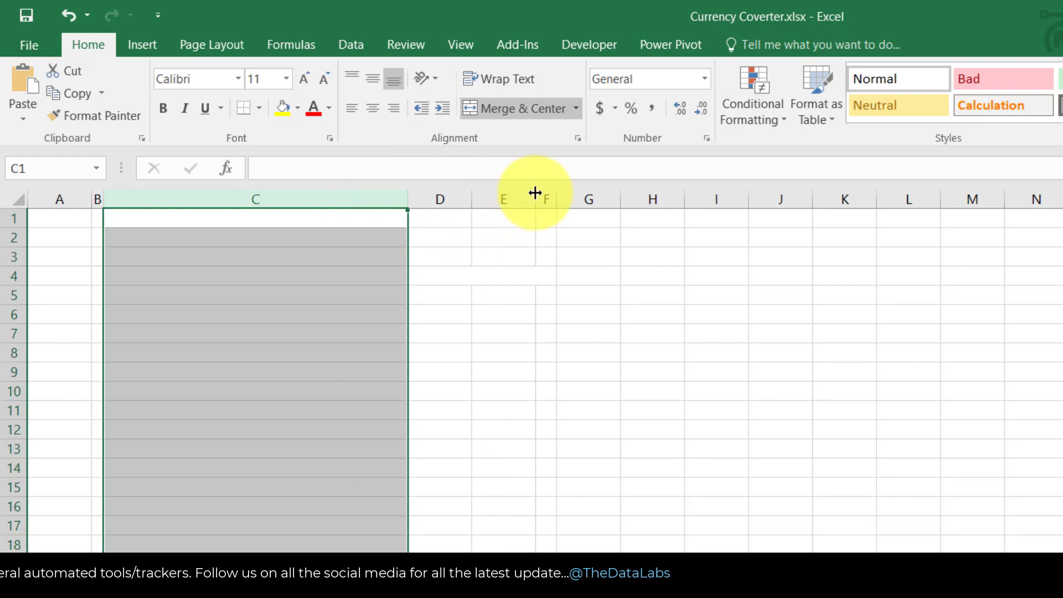
left_click_drag(537, 197, 816, 198)
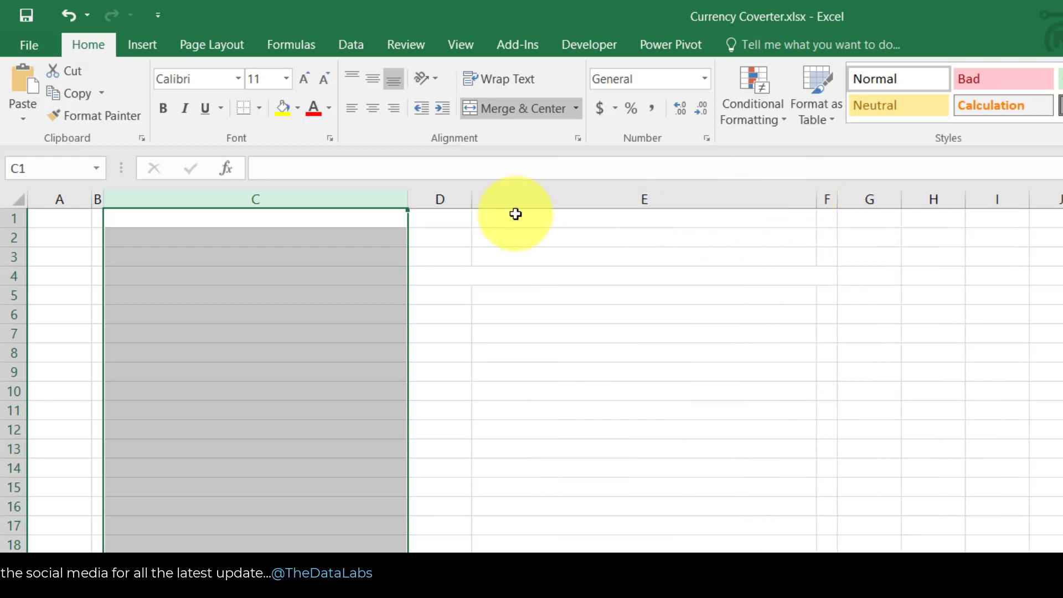
left_click(471, 220)
left_click_drag(470, 197, 435, 191)
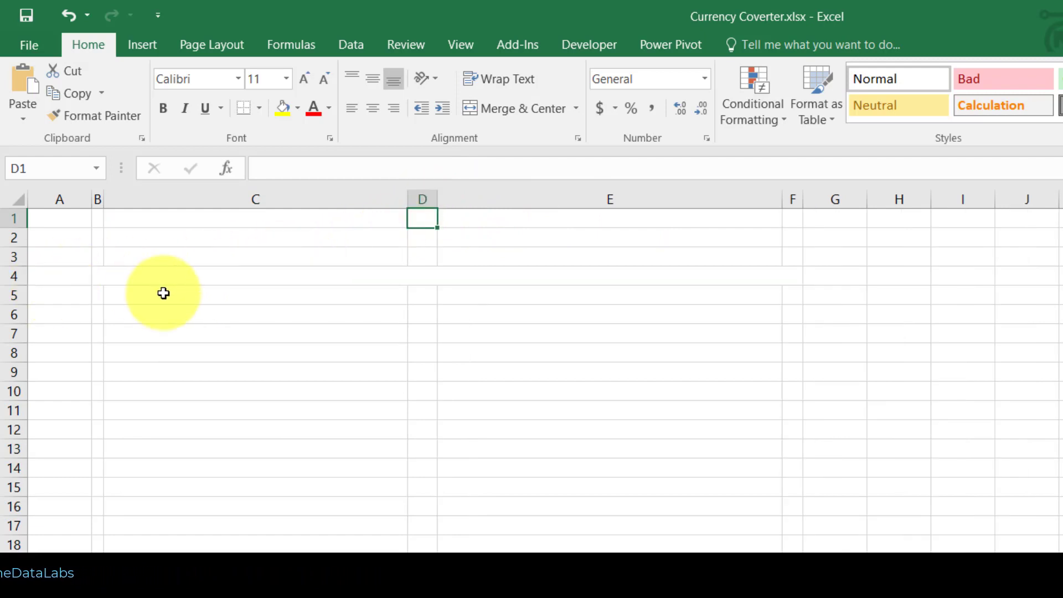
Make row 4 about two and a half times as tall and fill the merged cell B4:F4 with standard Blue
left_click(138, 279)
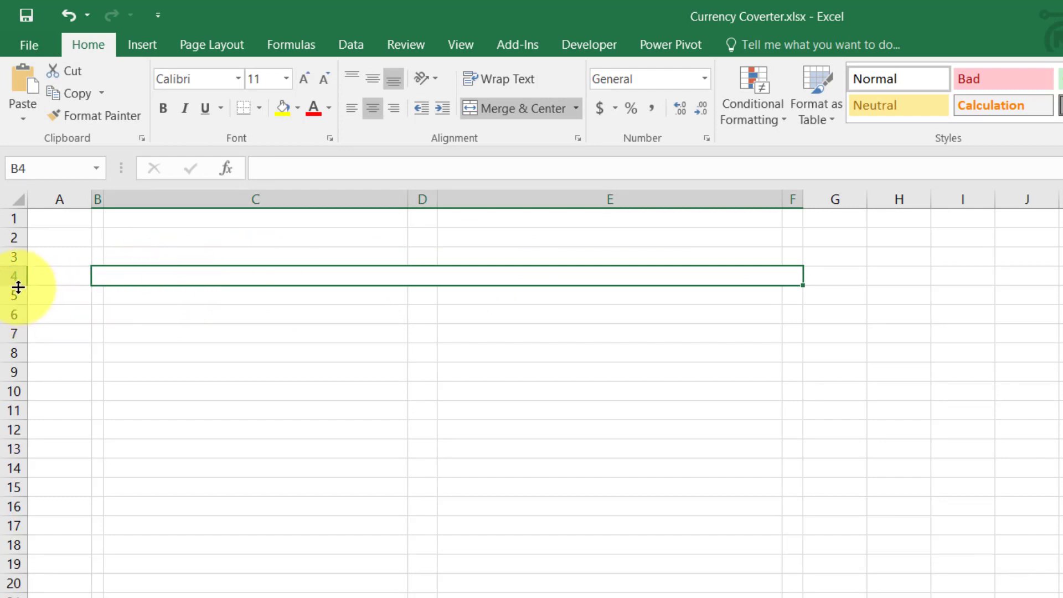
left_click_drag(18, 285, 17, 313)
left_click(16, 312)
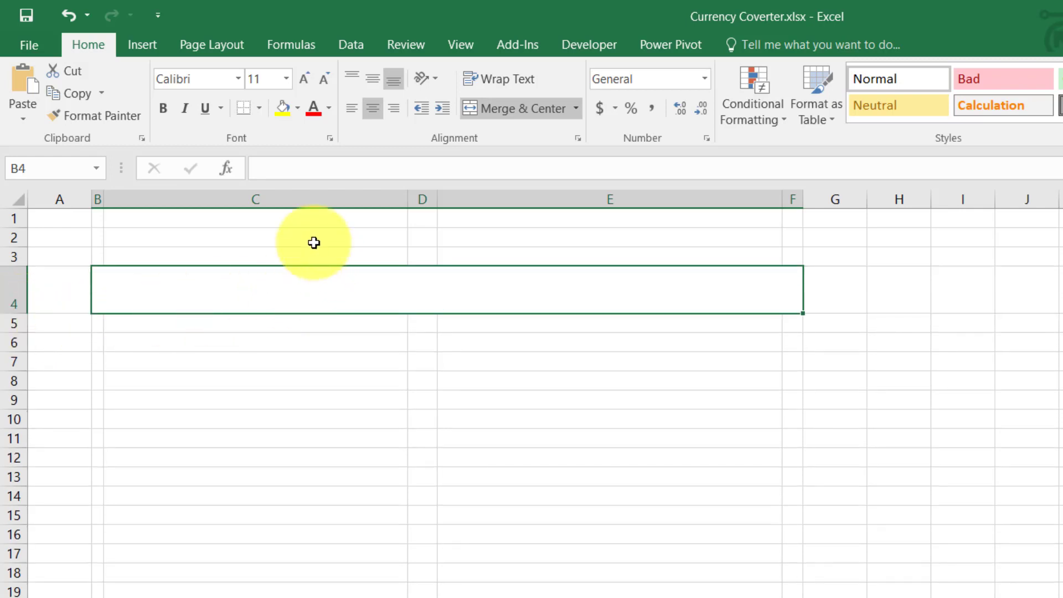
left_click(297, 108)
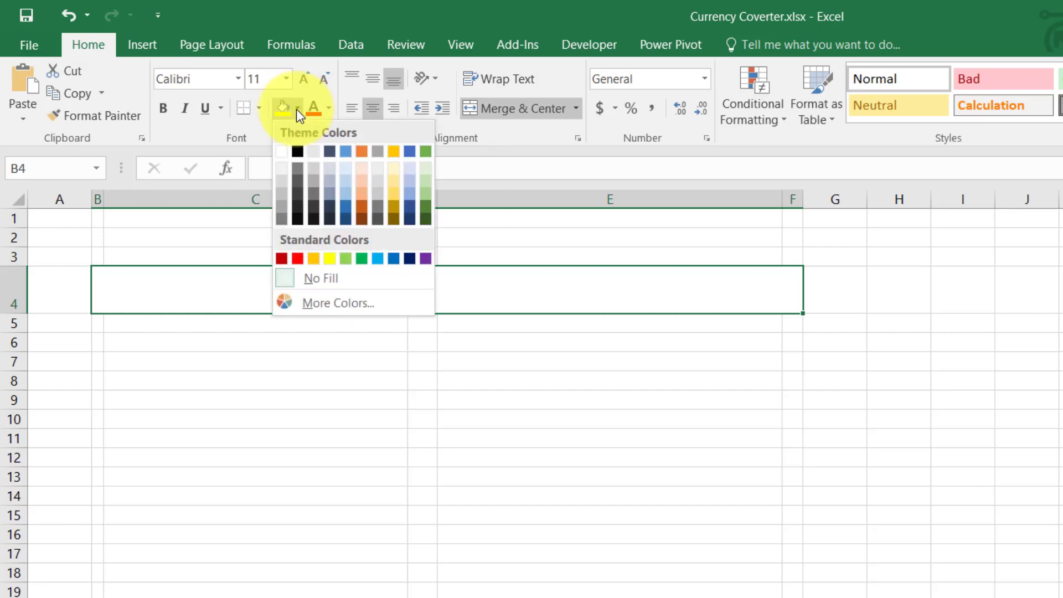
left_click(393, 258)
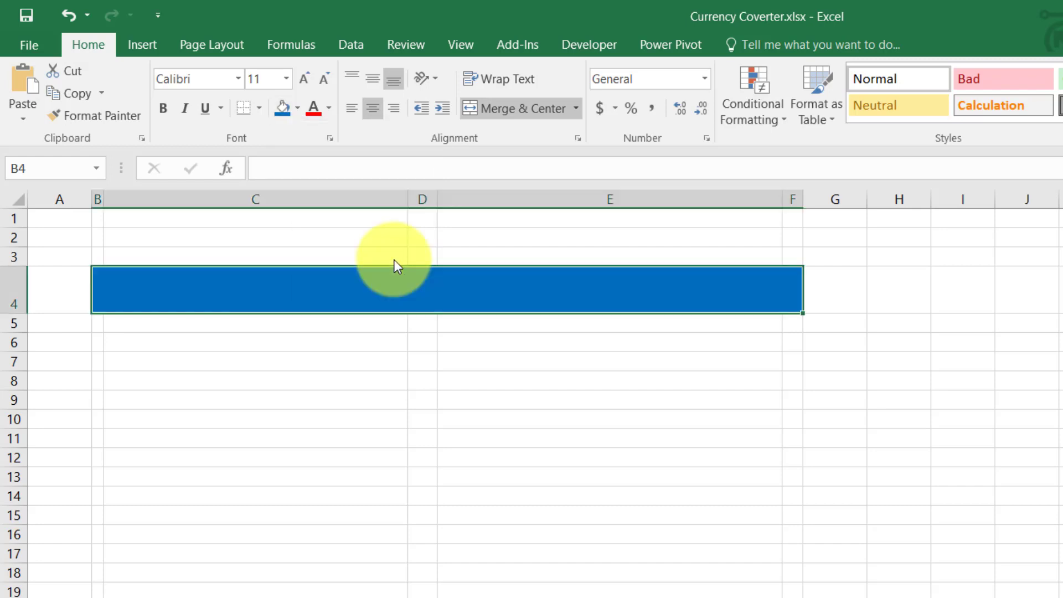
Enter the title "Real-Time Currency Converter" in the merged cell B4:F4
double_click(364, 285)
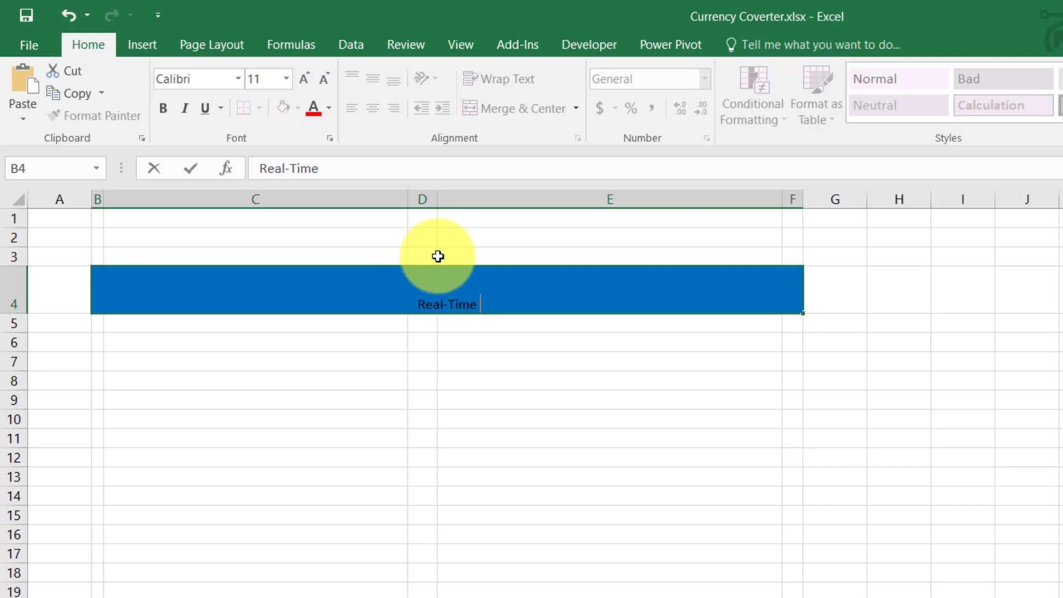
type("Real-Time Currency")
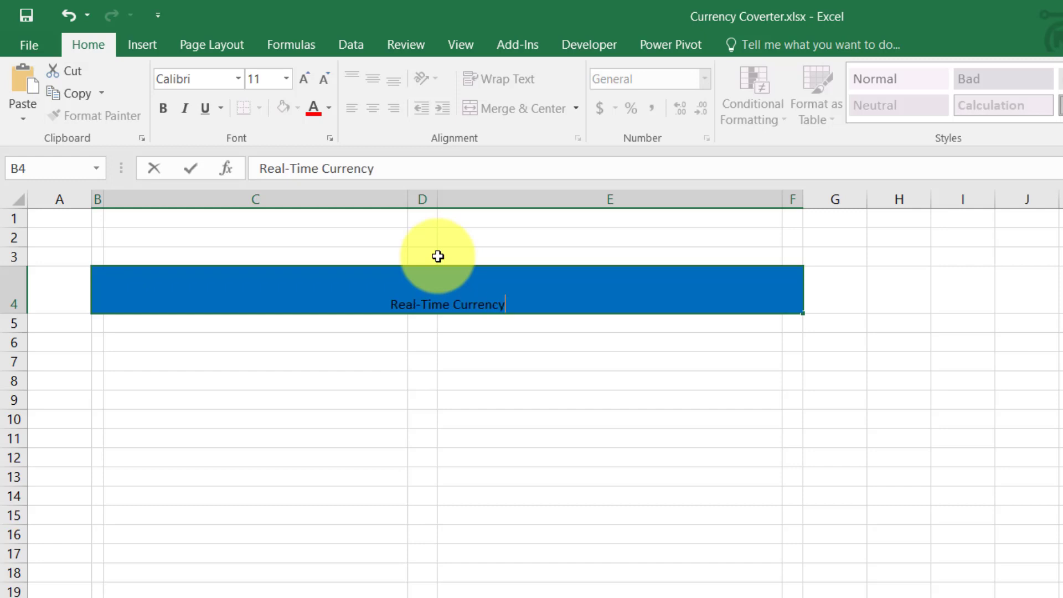
type(" Converter")
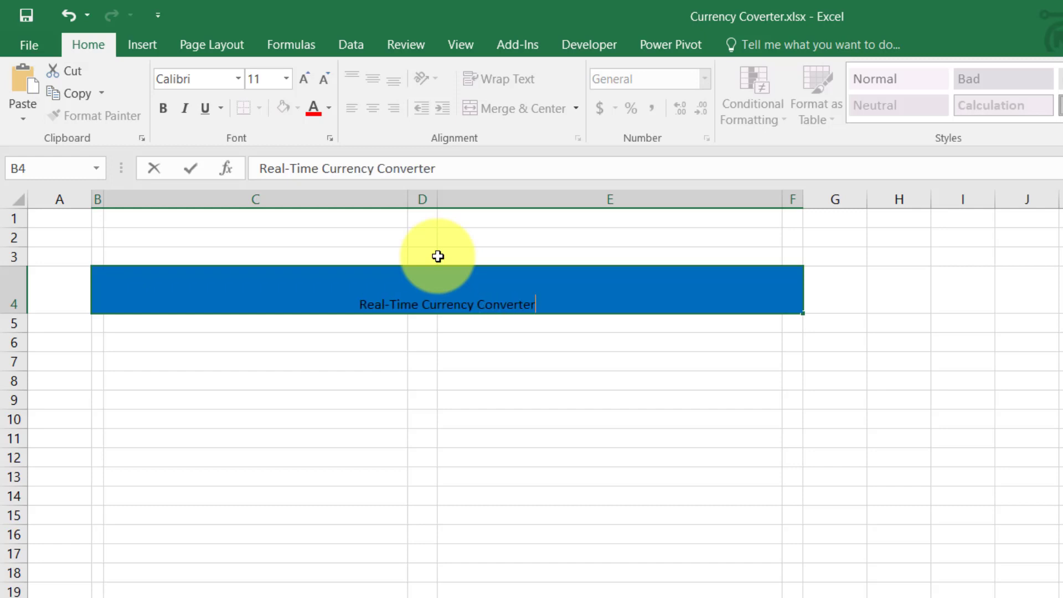
key("Return")
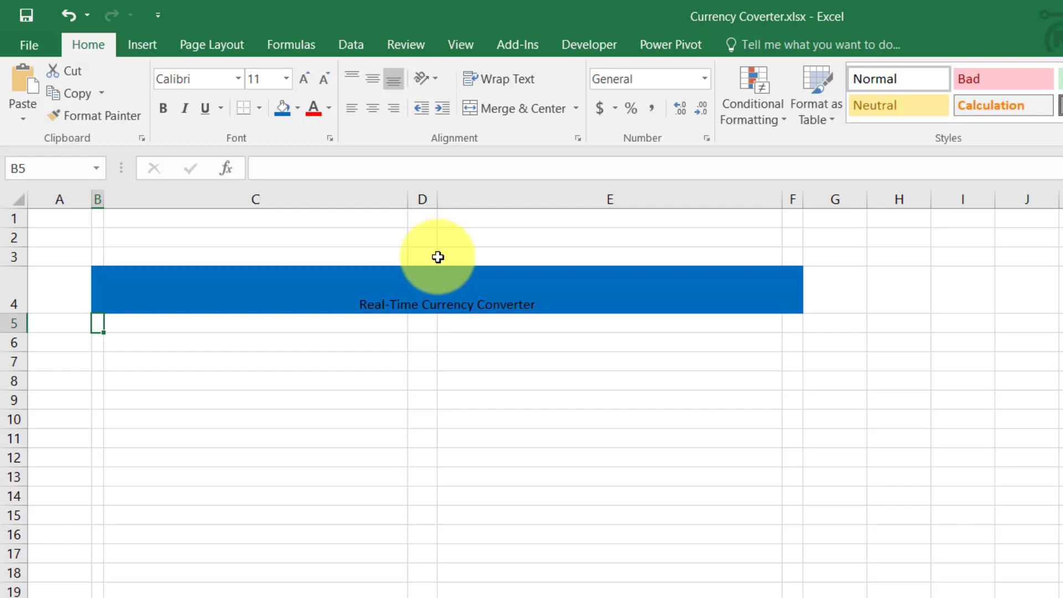
Middle-align the title in its merged cell vertically and set its font color to white
left_click(418, 299)
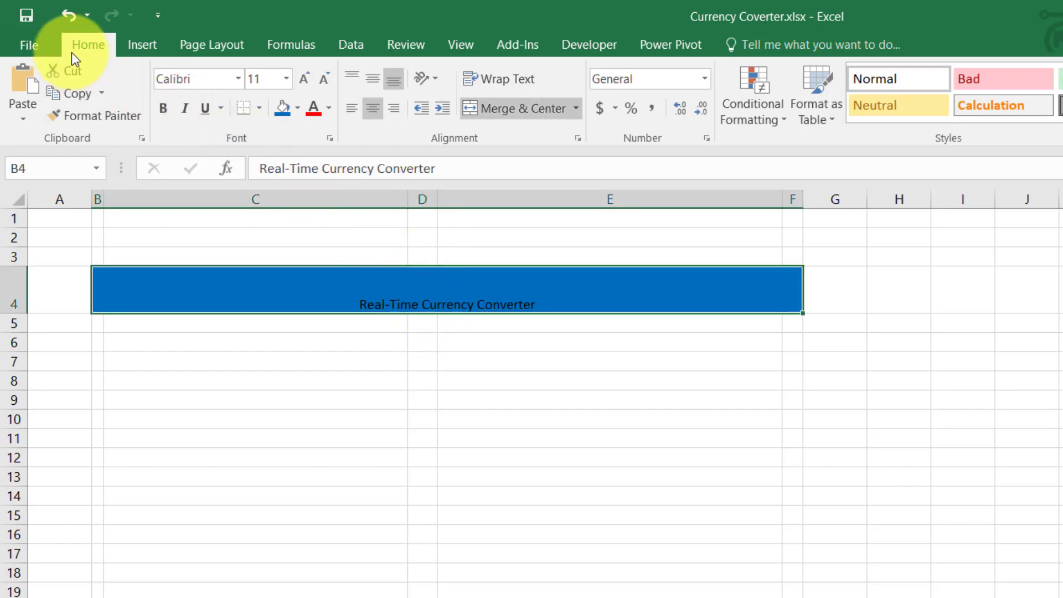
left_click(373, 86)
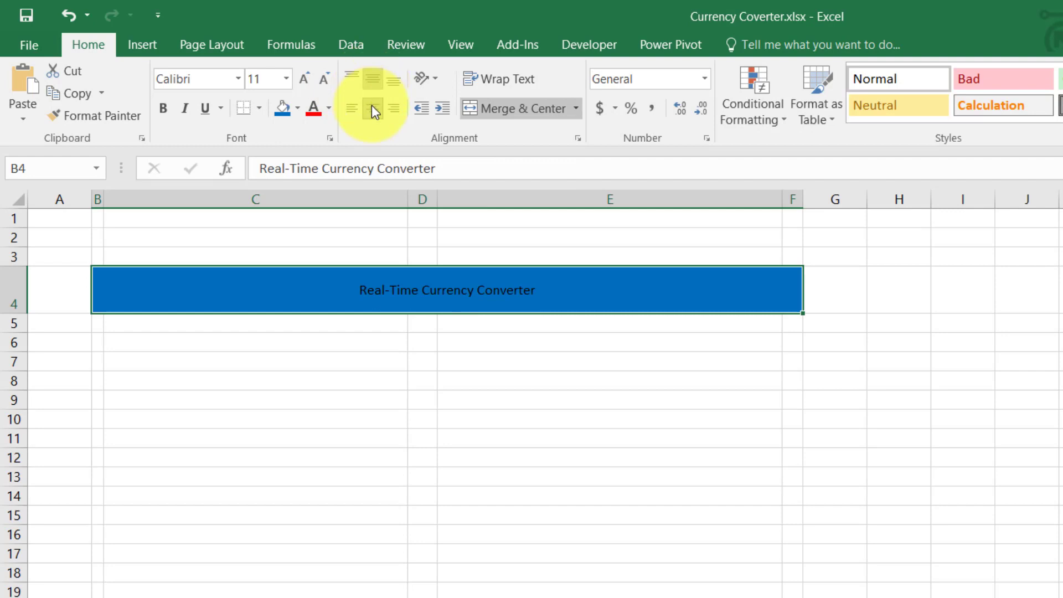
left_click(330, 108)
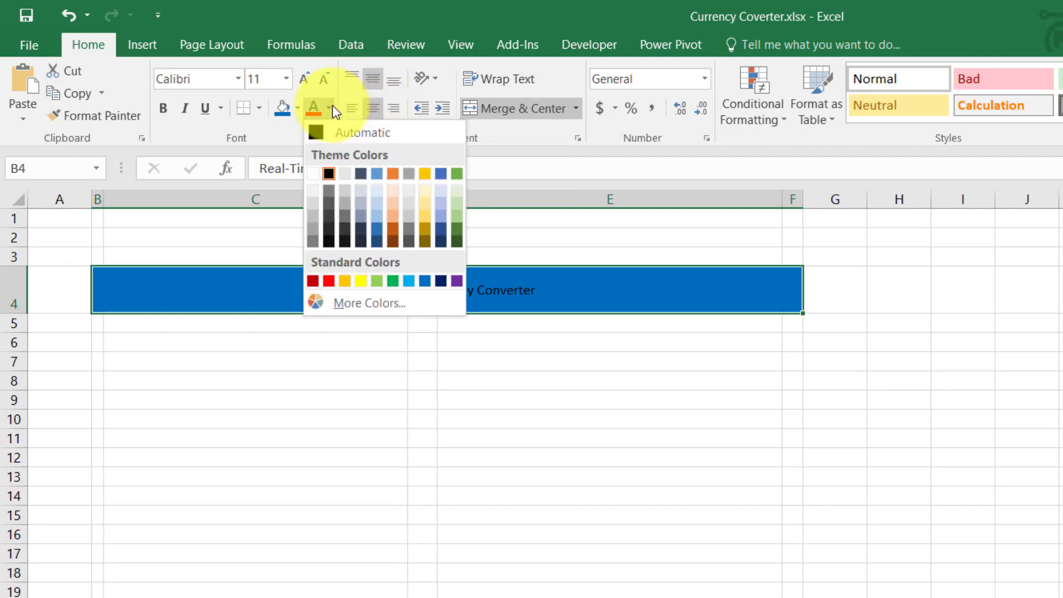
left_click(312, 175)
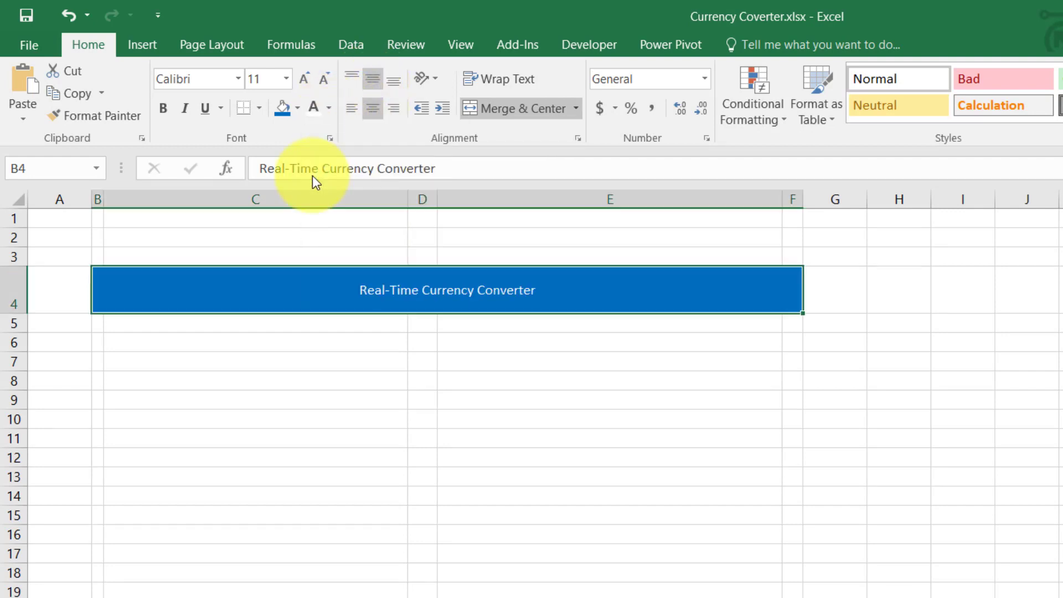
Increase the title's font size to 26 and set its font to Arial Narrow
left_click(306, 80)
left_click(306, 80)
left_click(306, 81)
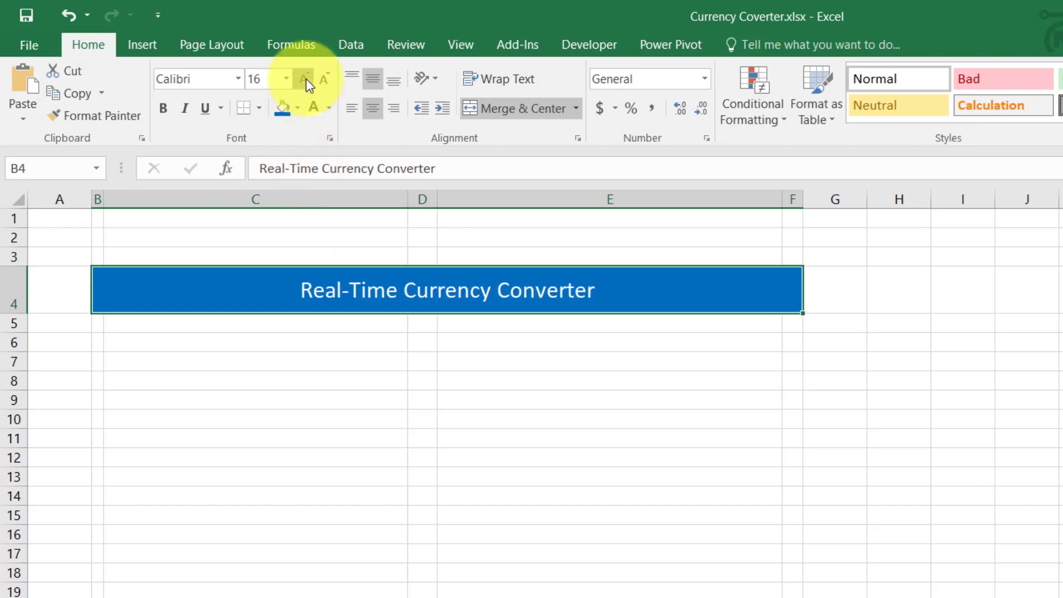
left_click(306, 81)
left_click(306, 80)
left_click(306, 81)
left_click(306, 81)
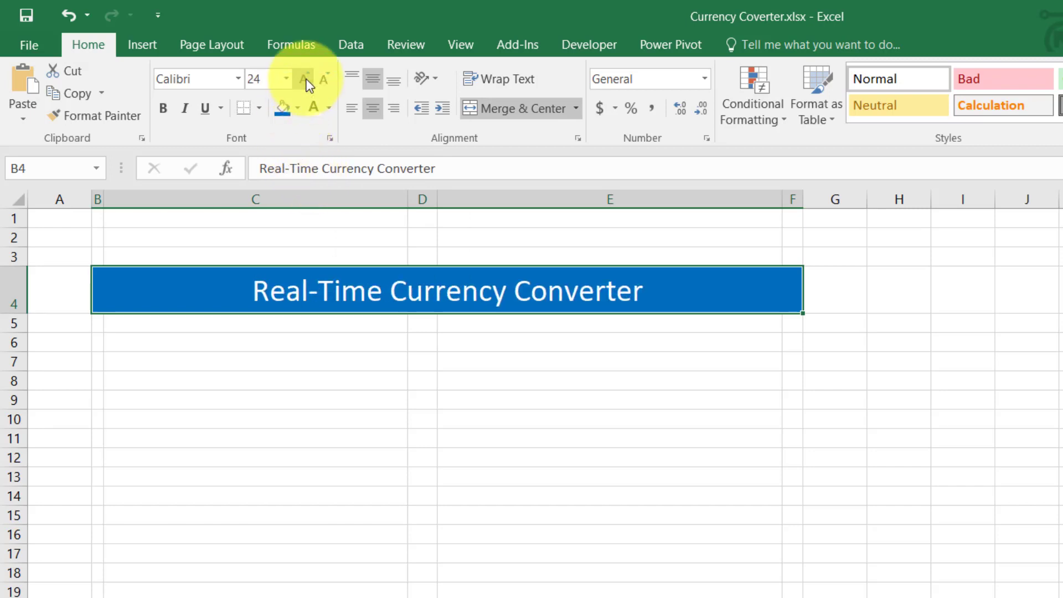
left_click(306, 81)
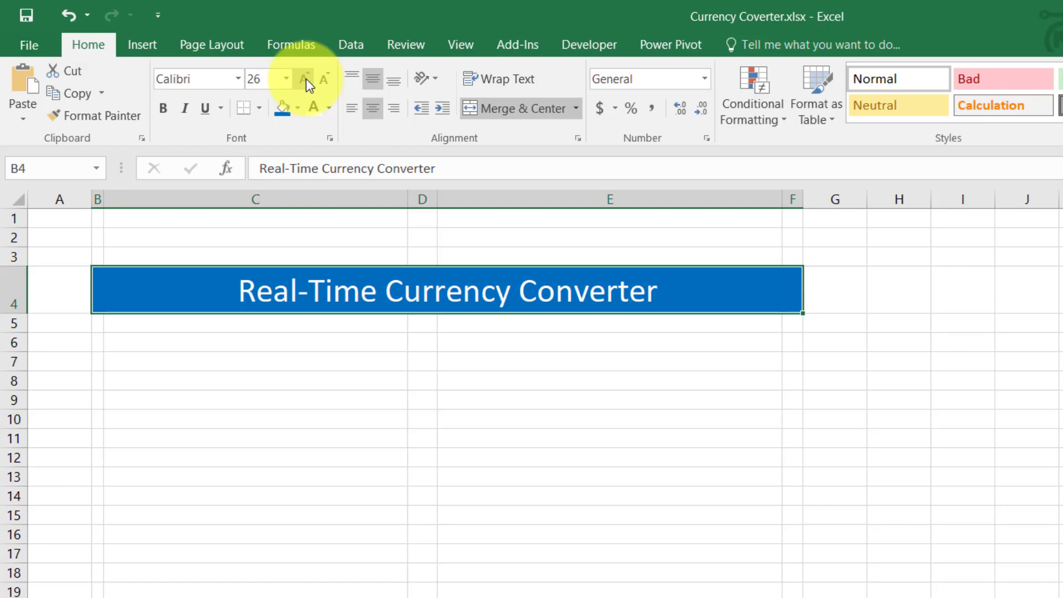
left_click(241, 81)
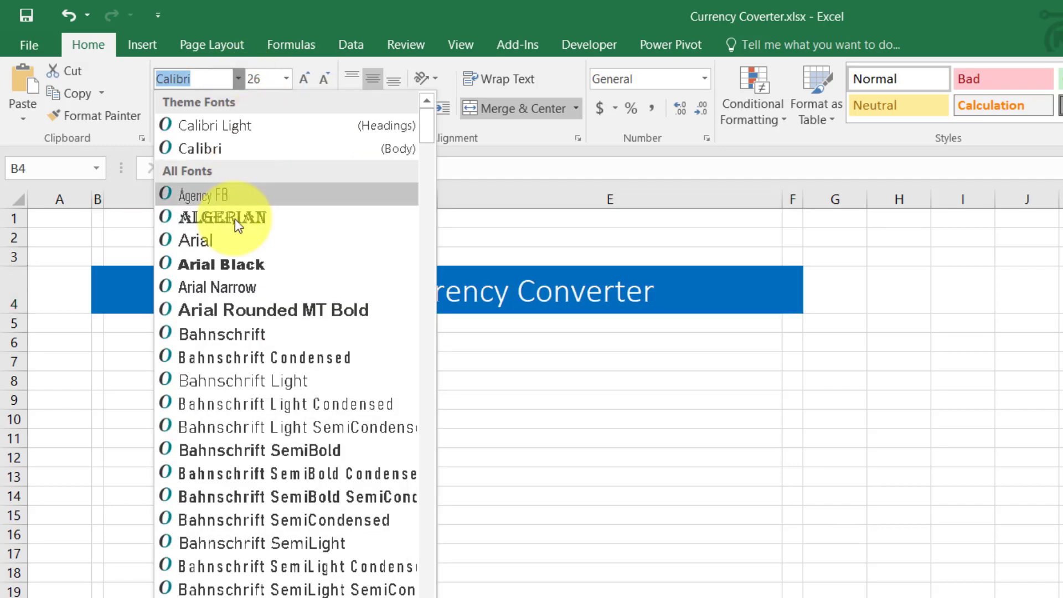
left_click(222, 285)
left_click(238, 364)
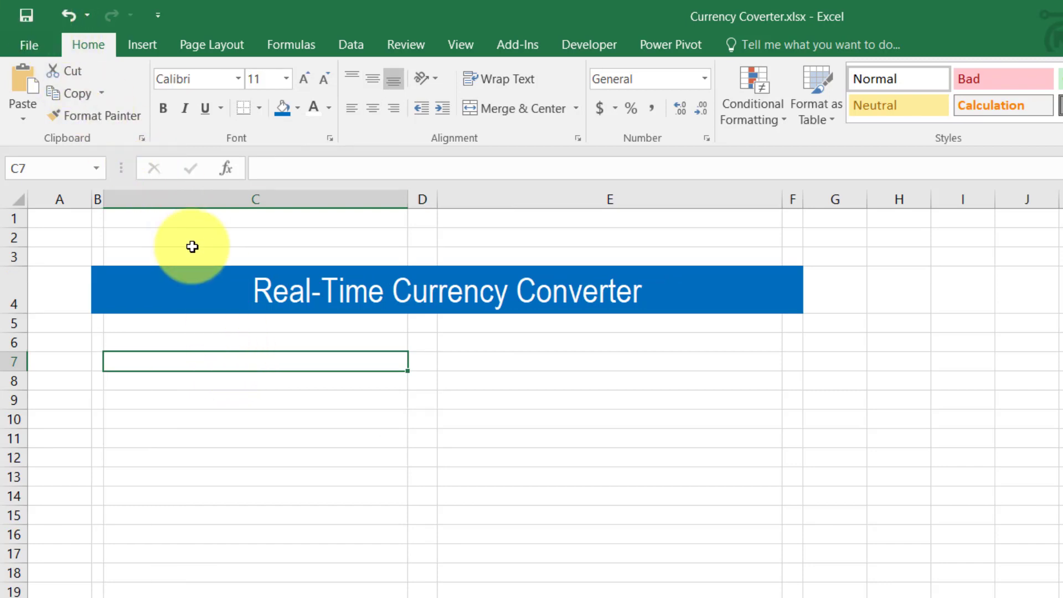
left_click(162, 343)
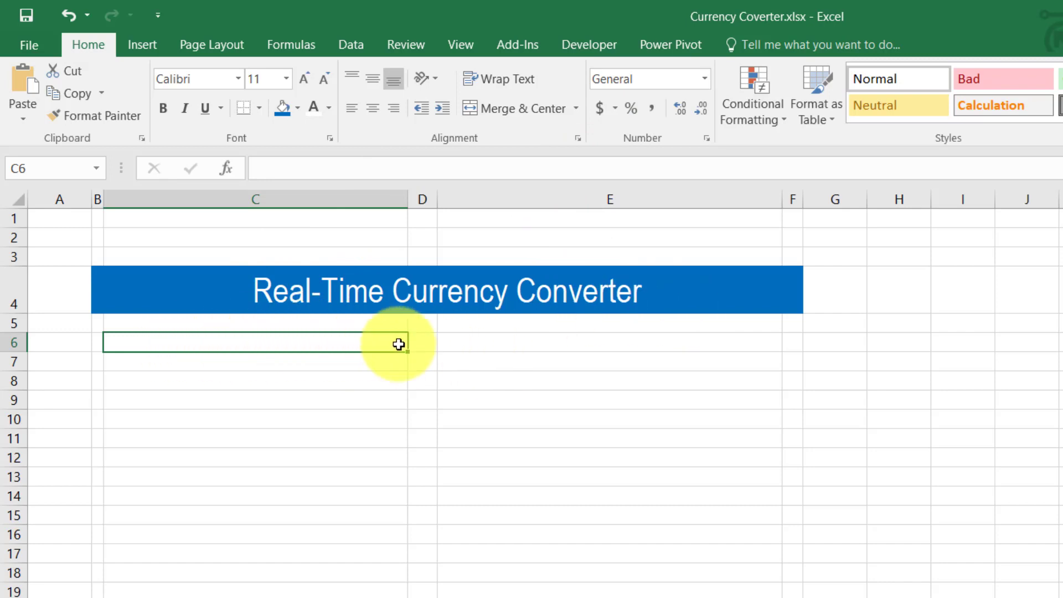
type("www.the")
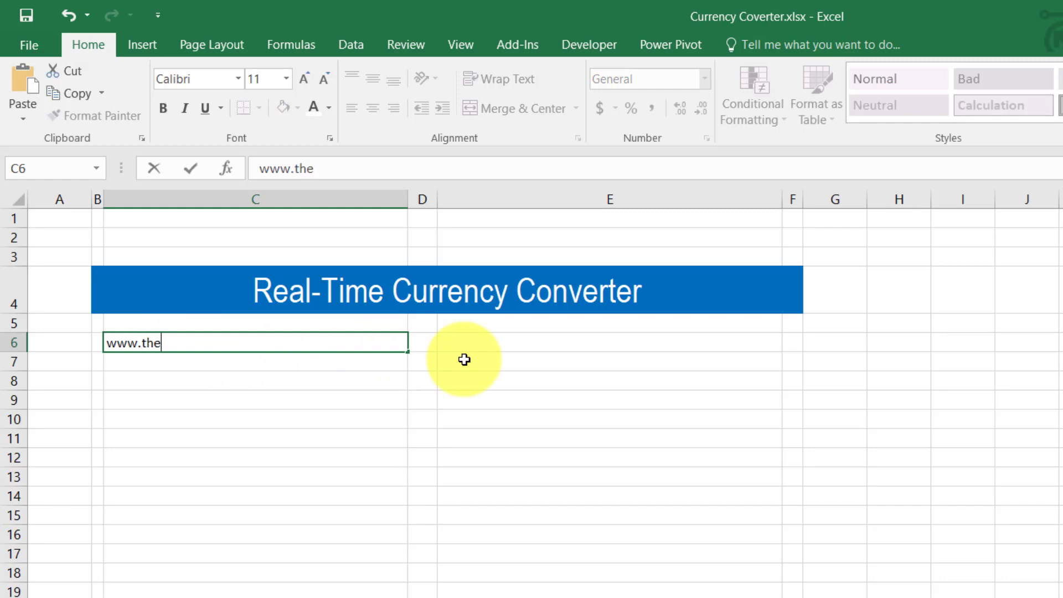
type("datalabs")
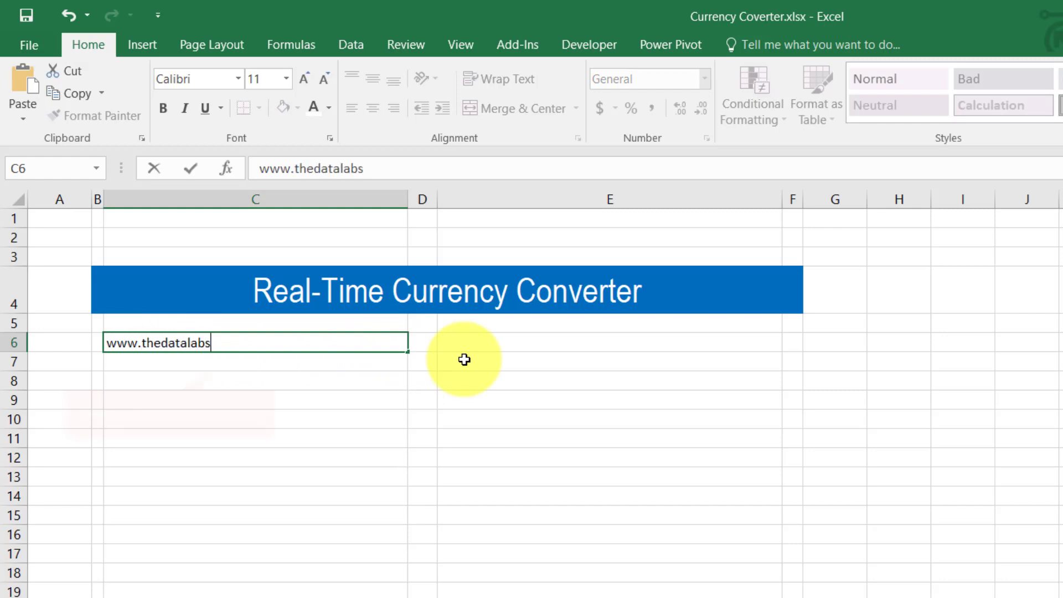
type(".og")
key("Return")
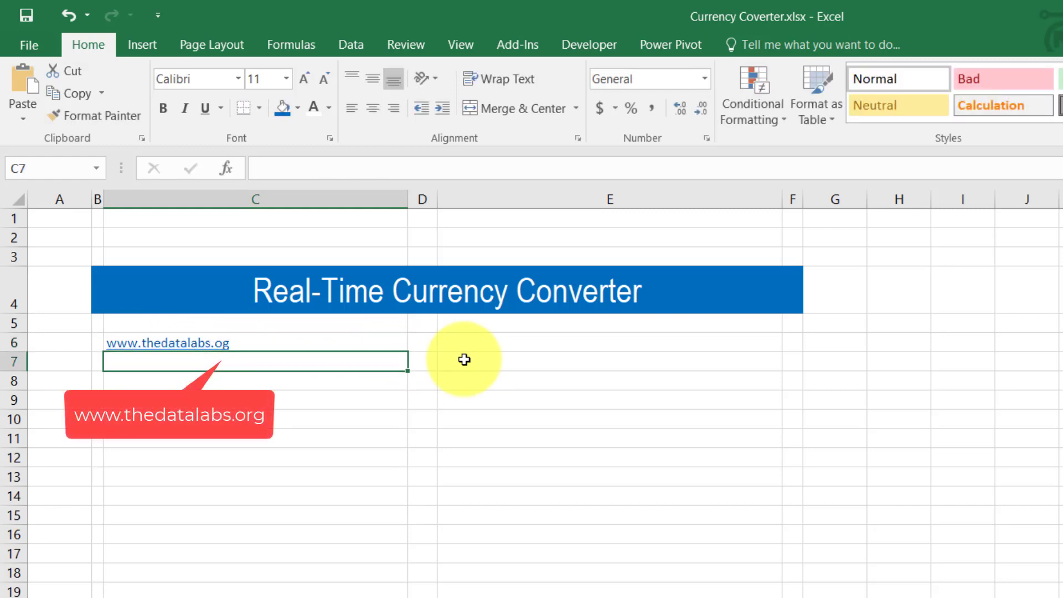
Enter the formula =Now() in cell E6 for the current date and time
left_click(540, 347)
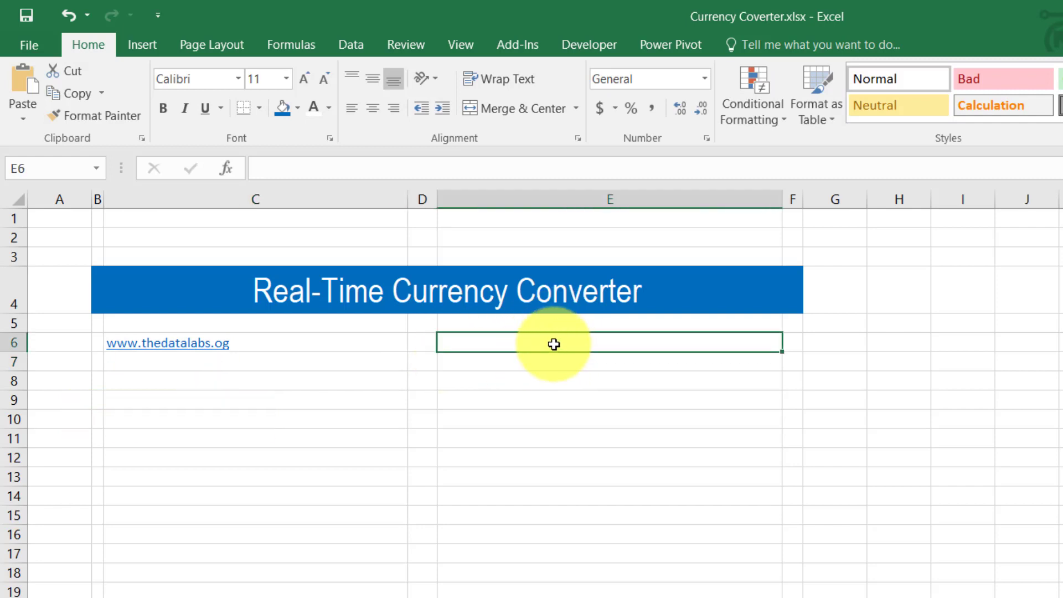
type("=")
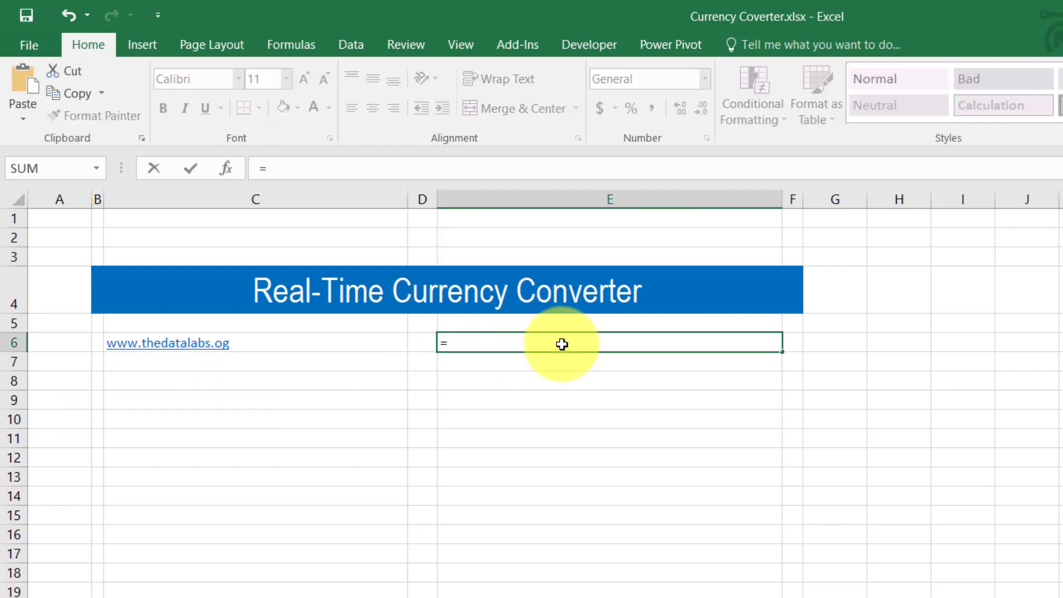
type("Now()")
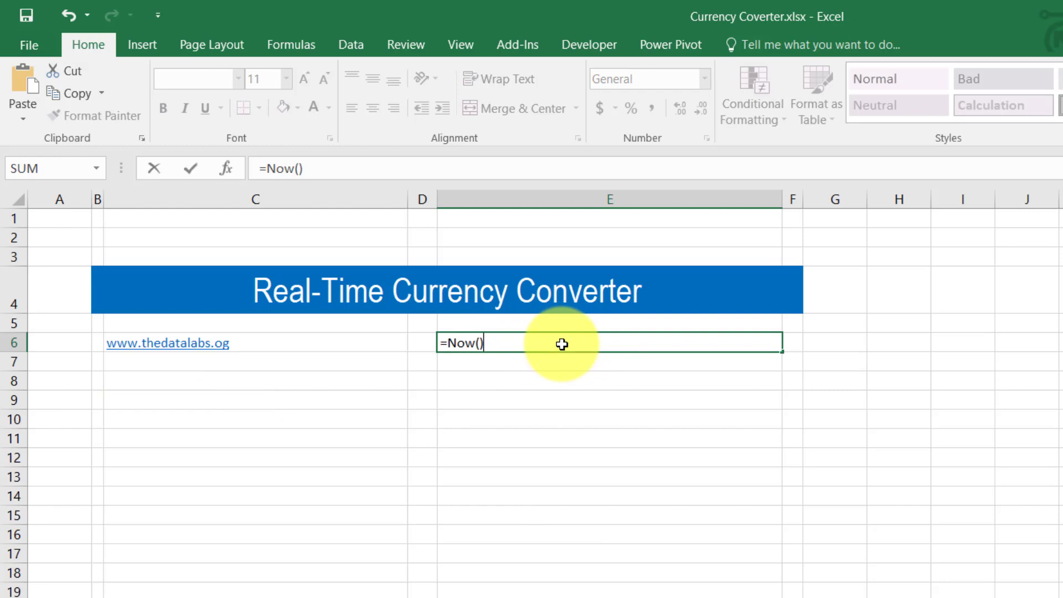
key("Return")
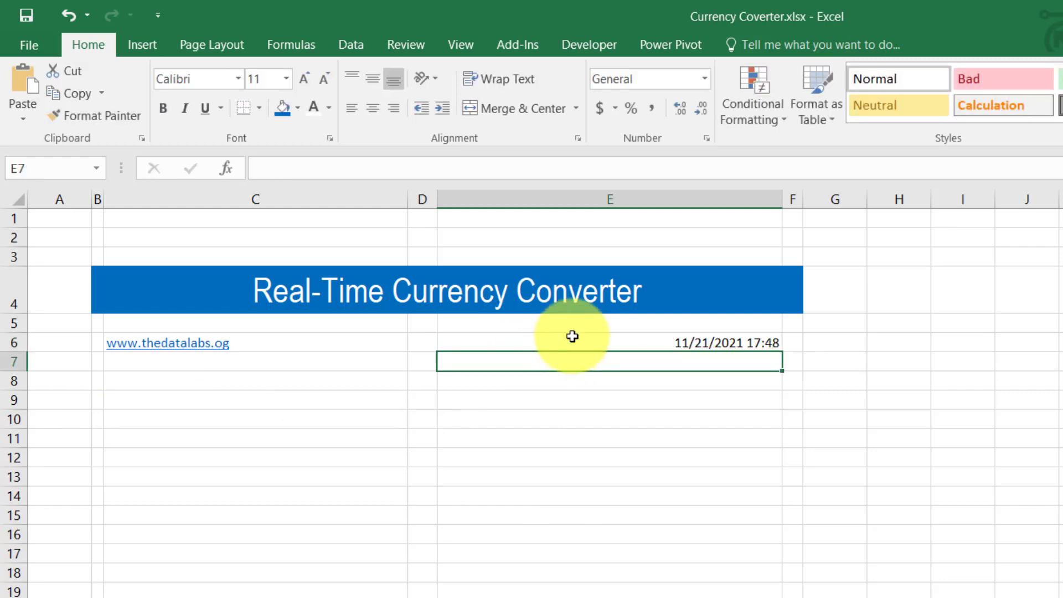
left_click(568, 336)
Center the contents of cells C6:E6 both horizontally and vertically
left_click(257, 342)
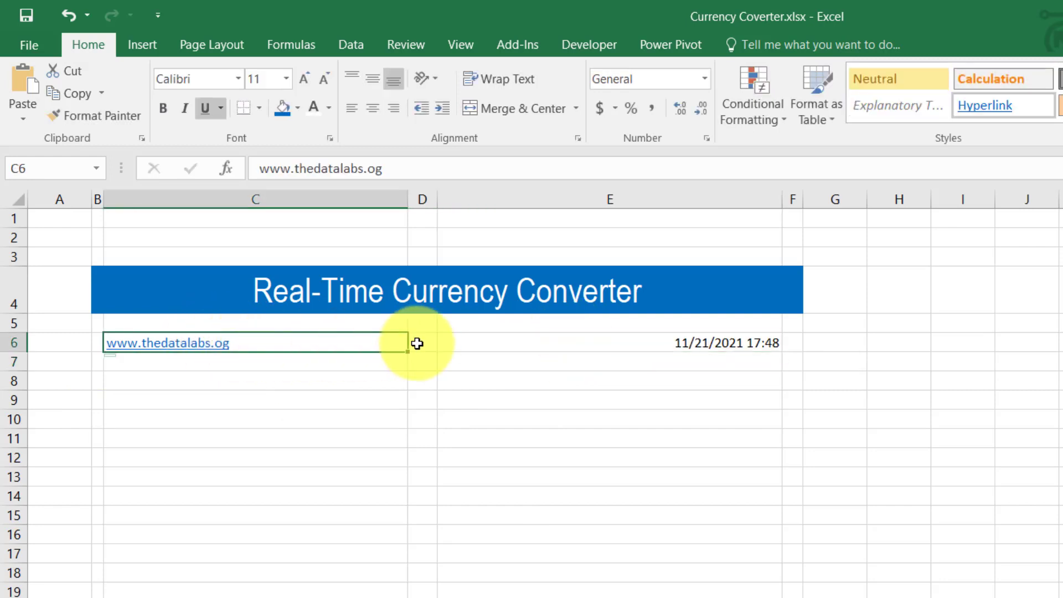
left_click(510, 341, "shift")
left_click(375, 111)
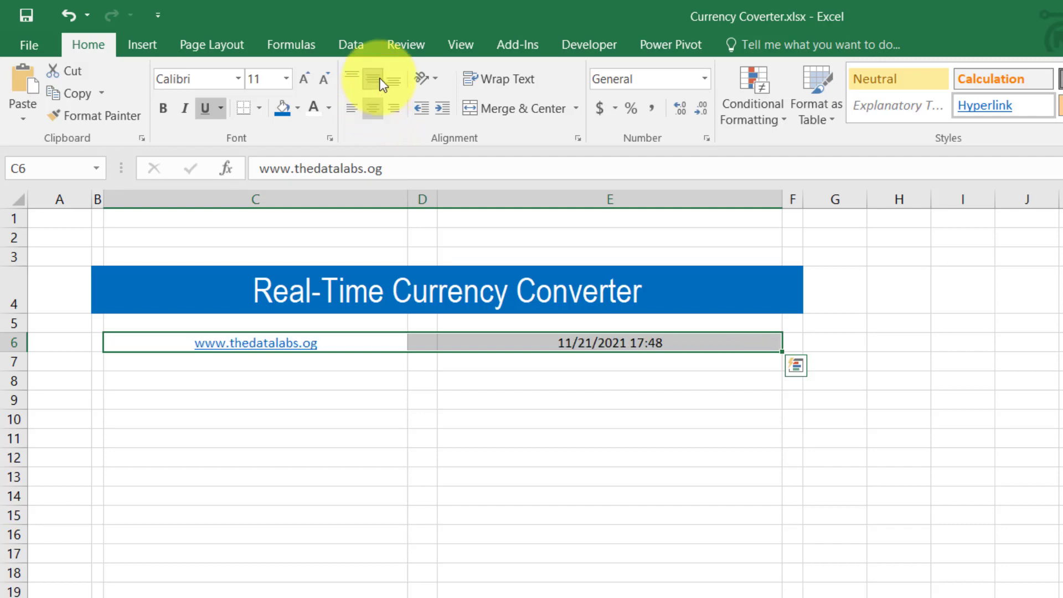
left_click(534, 360)
Apply the custom number format dd-mmm-yyyy hh:mm:ss to the timestamp in E6 and fill the cell with the lightest gold theme shade
left_click(594, 337)
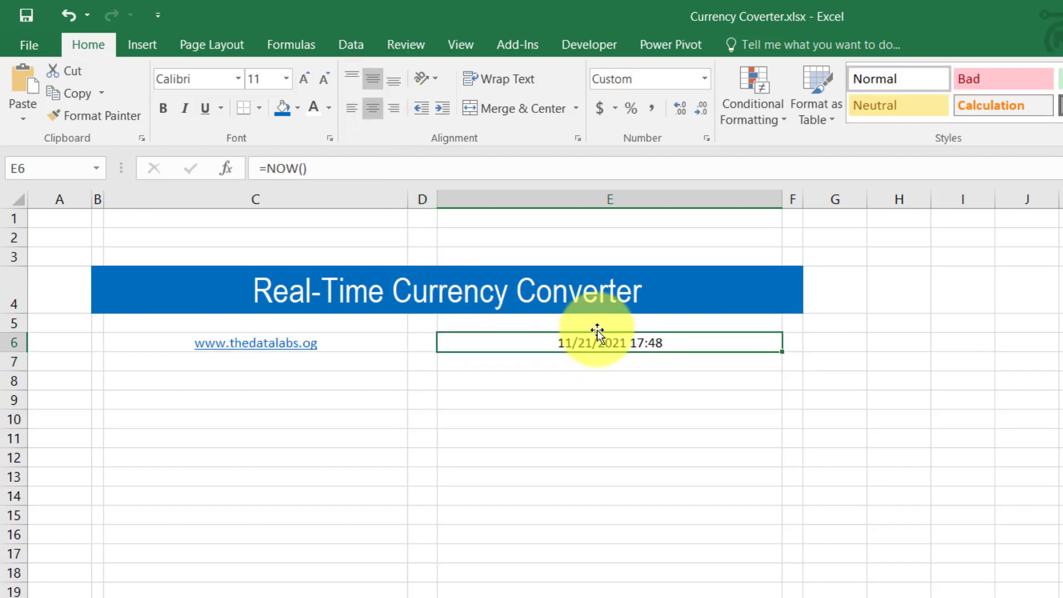
key("ctrl+1")
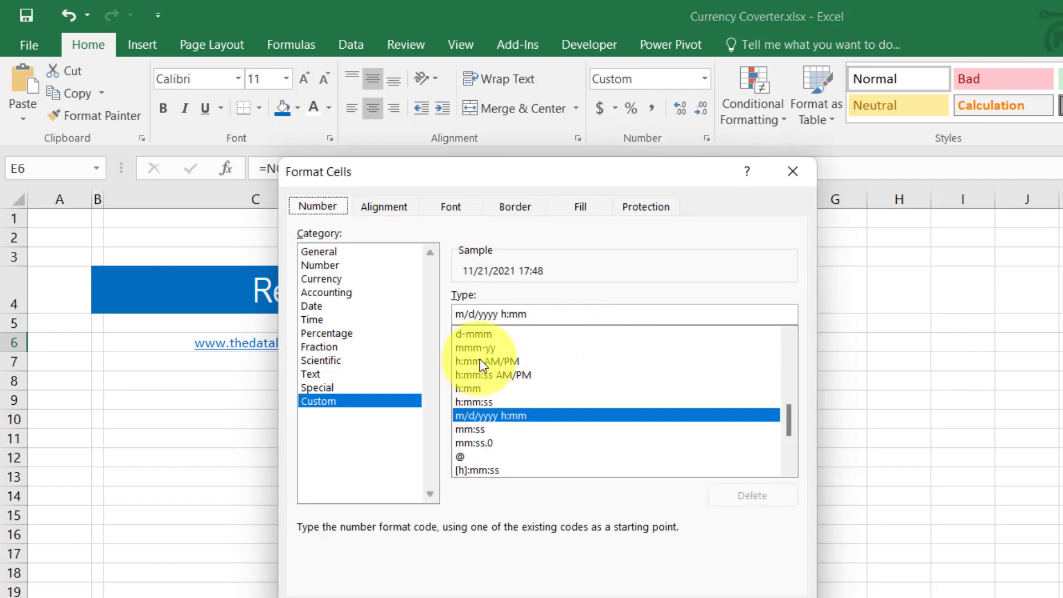
left_click(541, 318)
left_click_drag(549, 178, 997, 270)
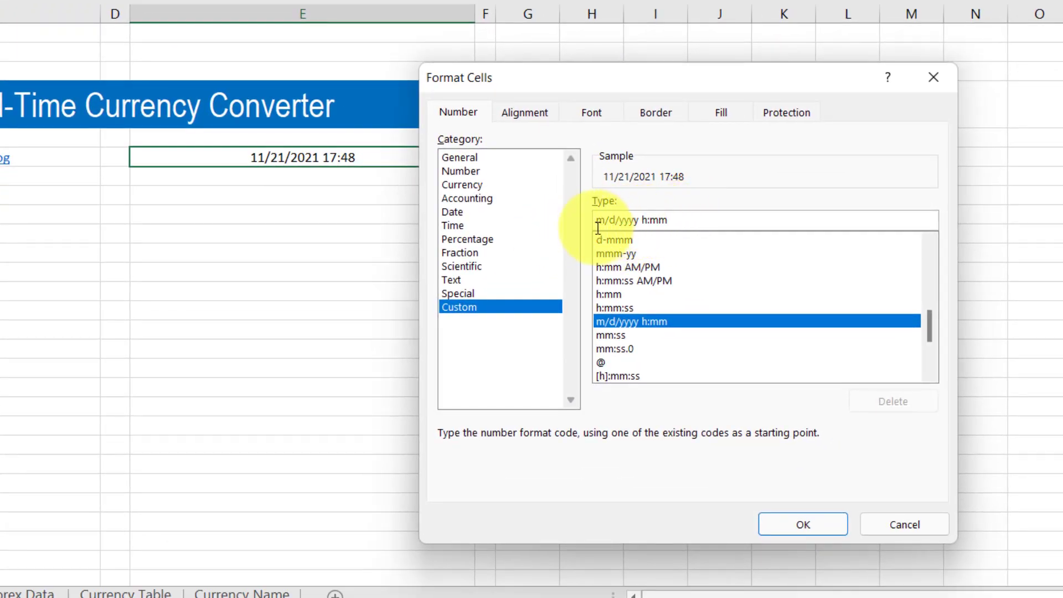
left_click_drag(598, 228, 591, 223)
key("BackSpace")
type("d")
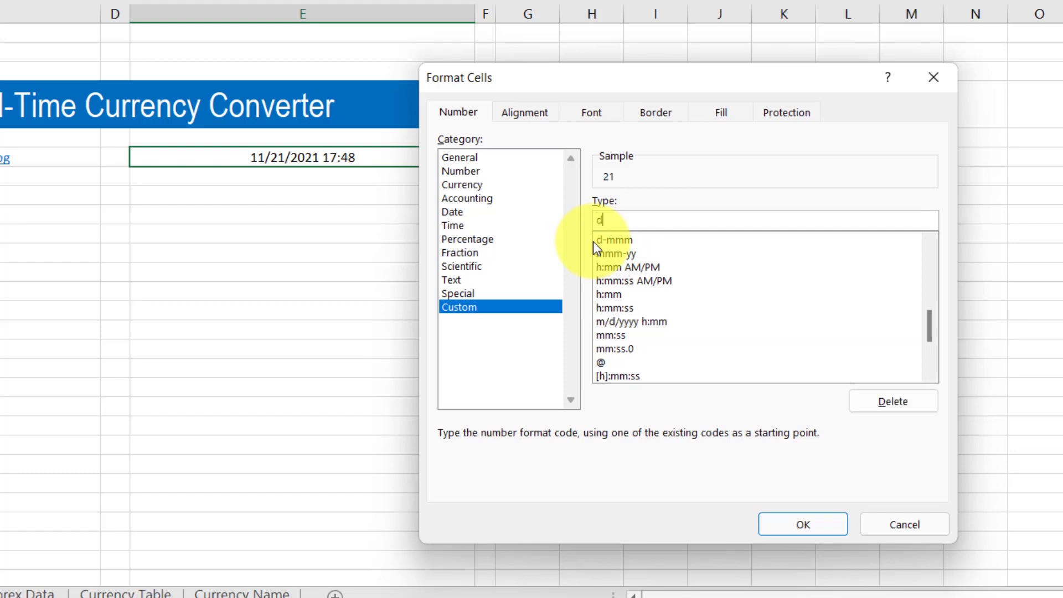
type("d-mmm-yyy")
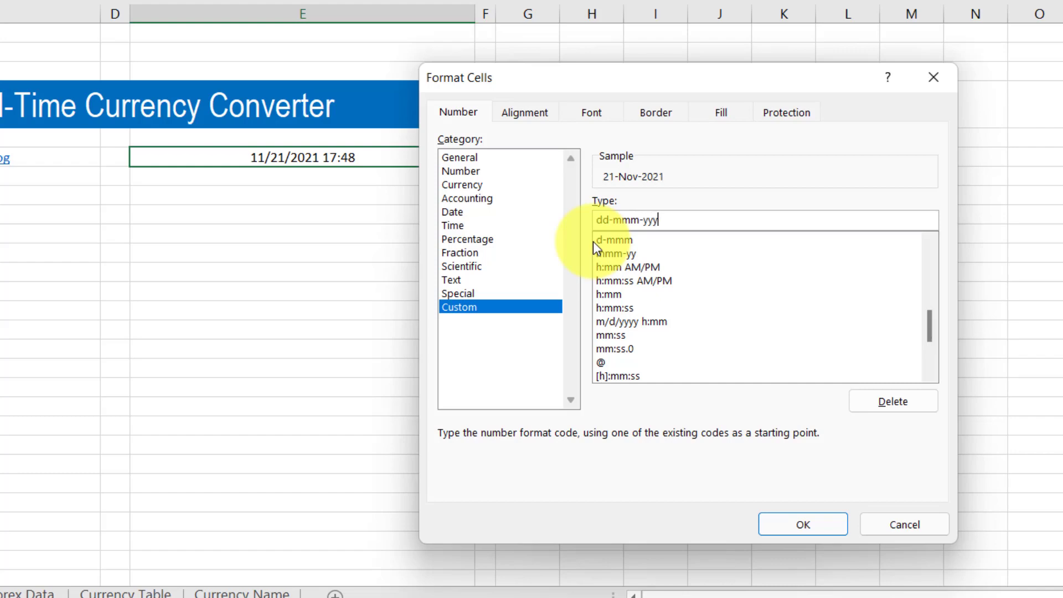
type("y hh:mm:ss")
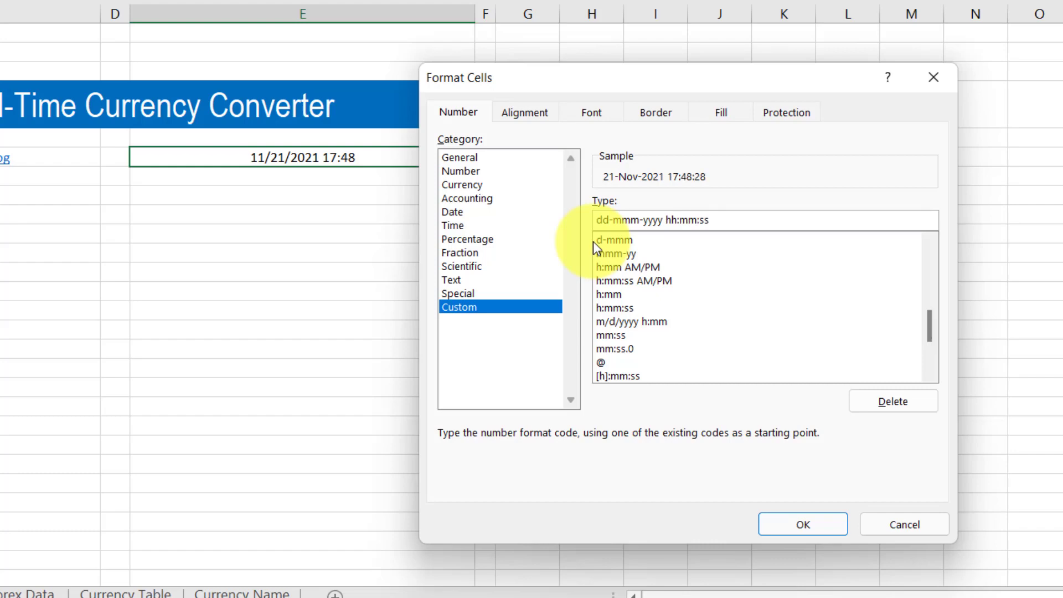
left_click(794, 522)
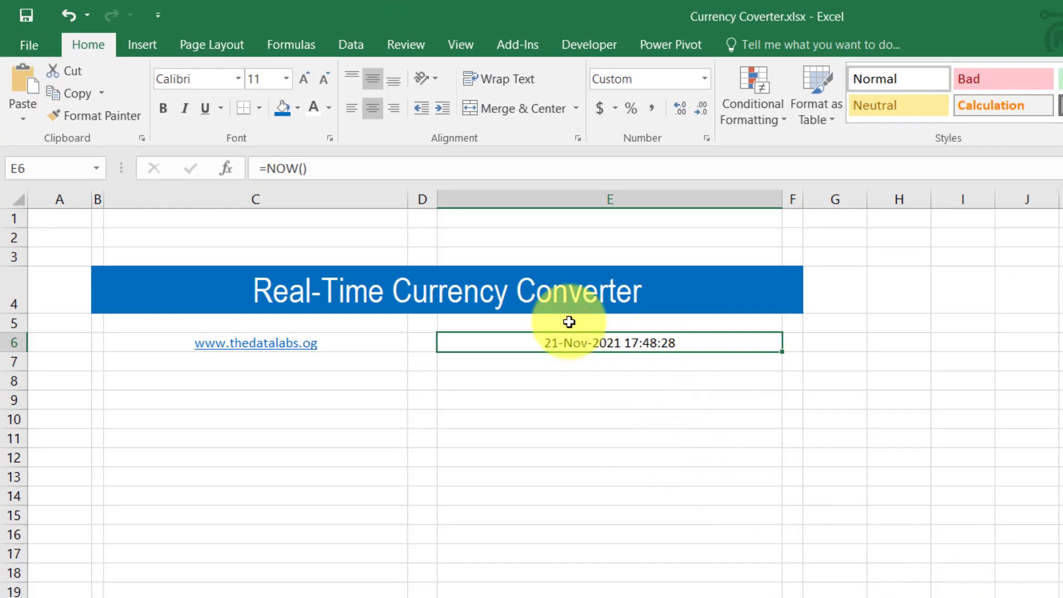
left_click(299, 109)
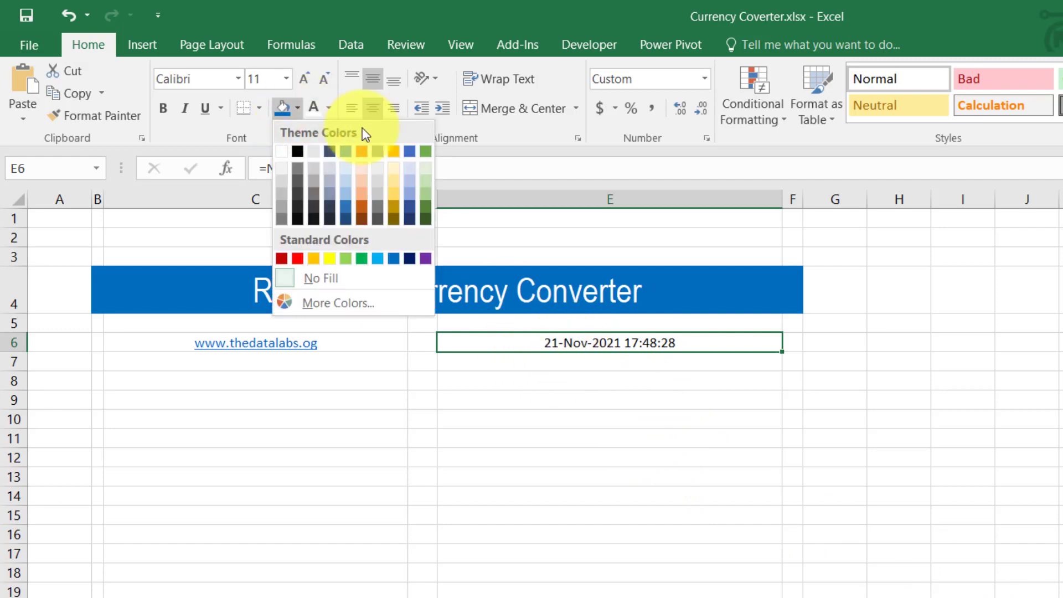
left_click(390, 169)
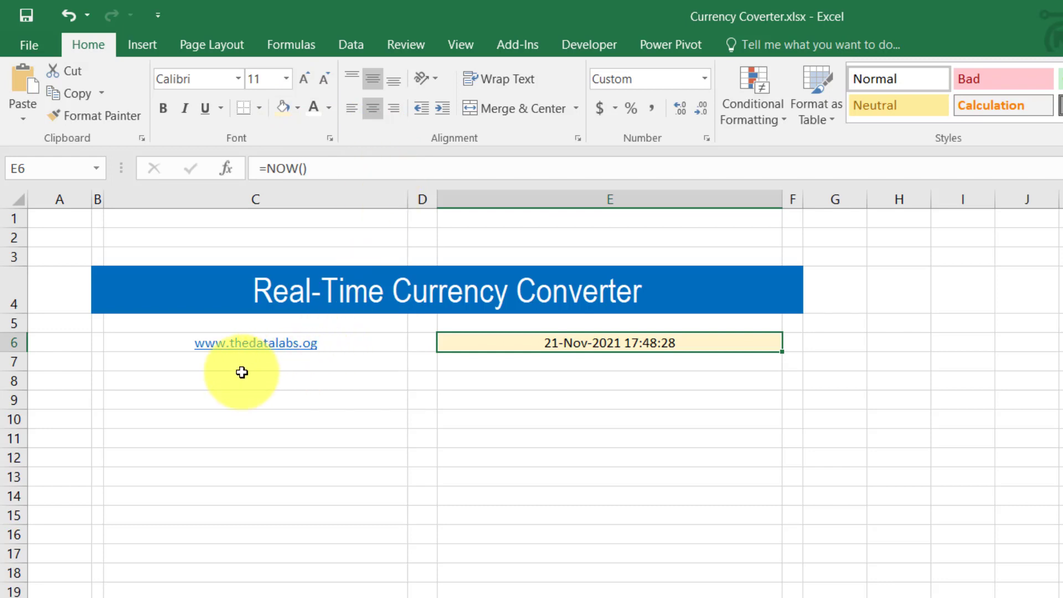
Enter the label From in cell C8
left_click(213, 381)
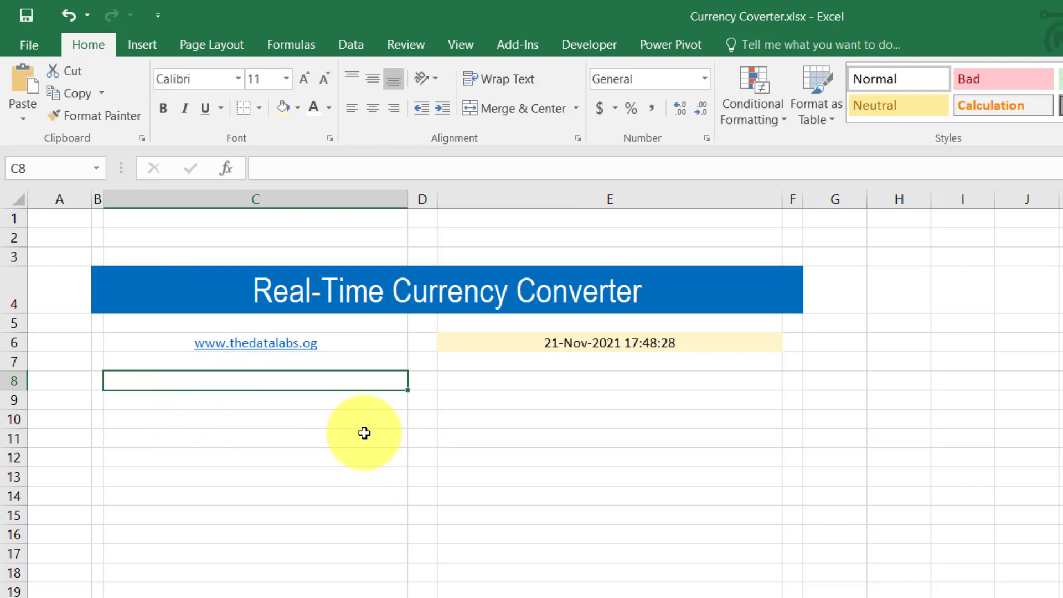
type("From")
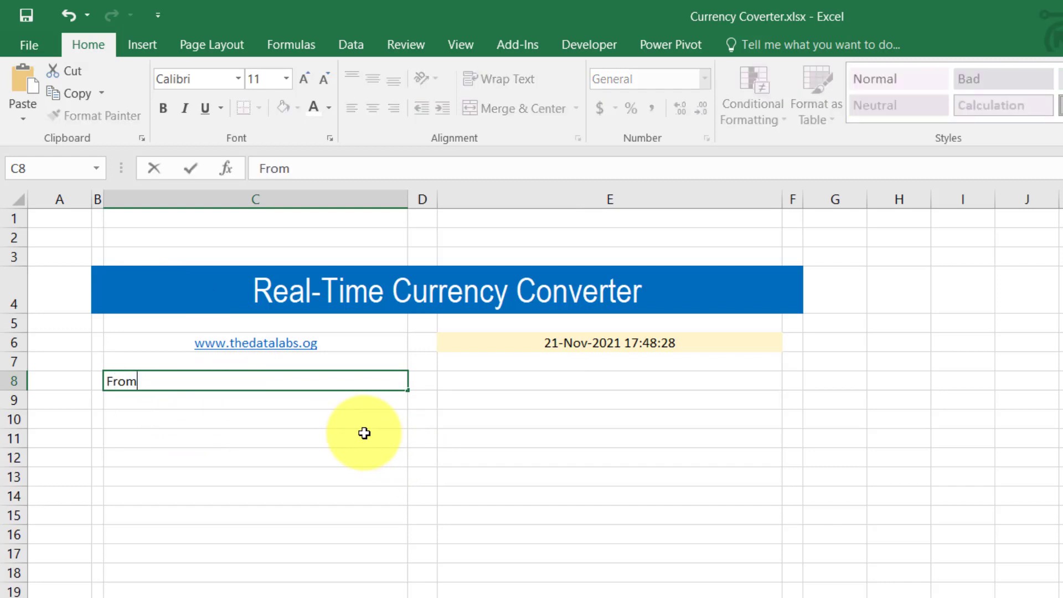
key("Return")
Merge and center columns C and D separately in each of rows 8, 9 and 10
left_click(317, 381)
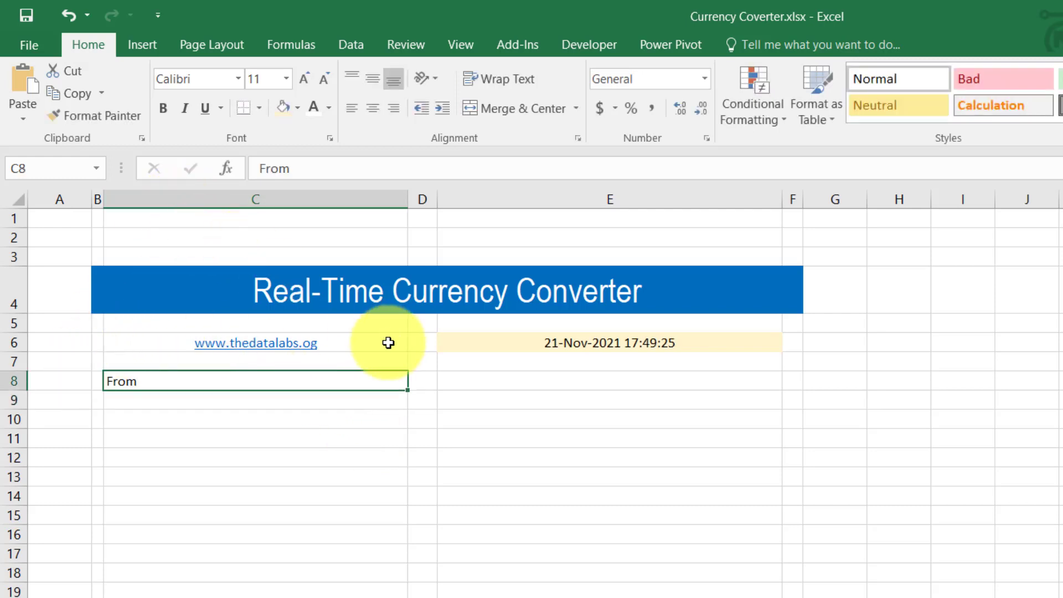
left_click(422, 379, "shift")
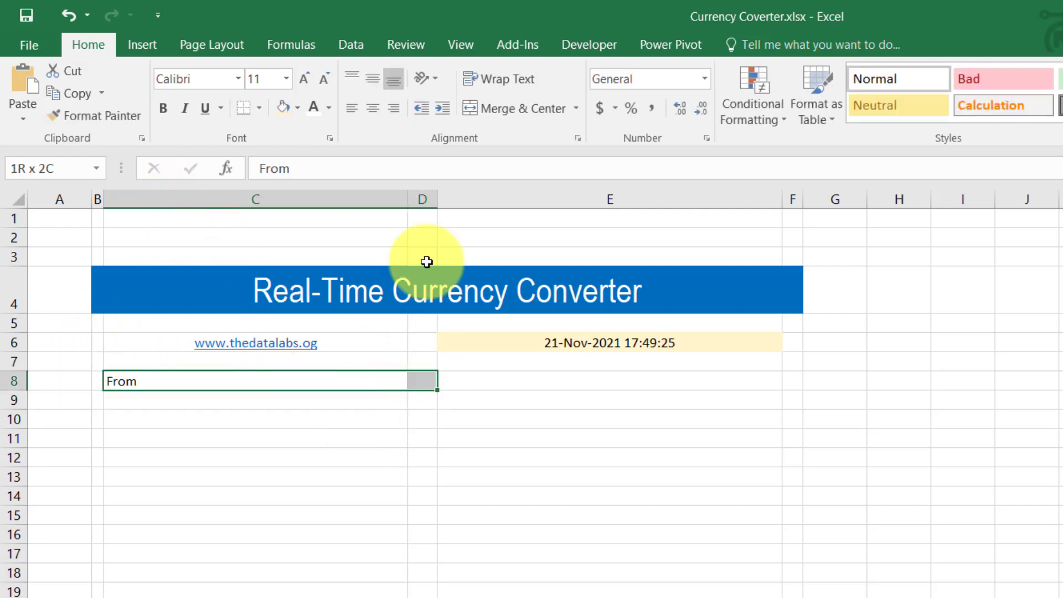
left_click(472, 108)
left_click(384, 393)
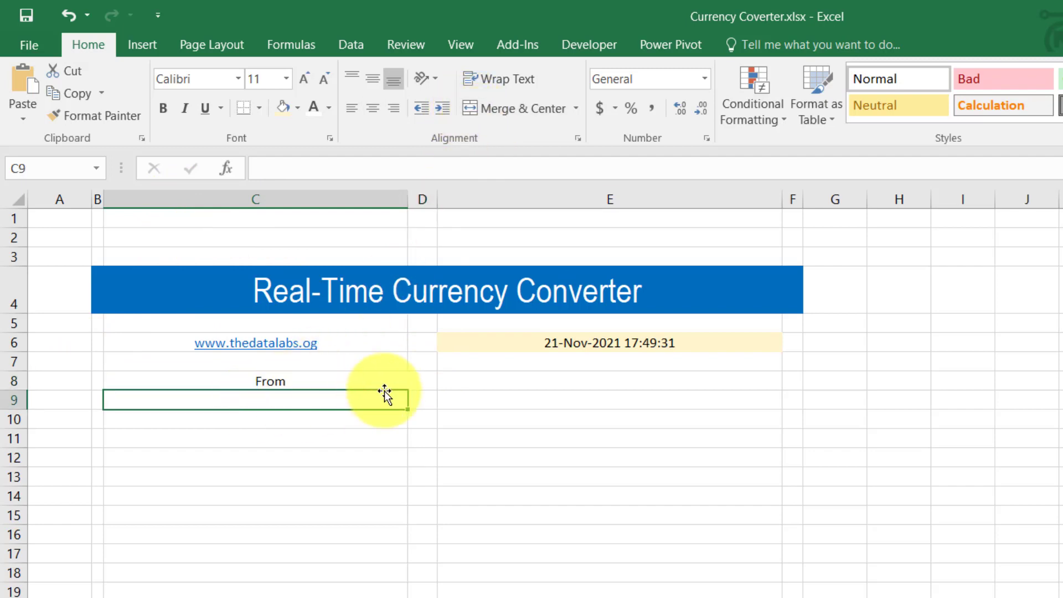
left_click(425, 402, "shift")
left_click(480, 109)
left_click(295, 419)
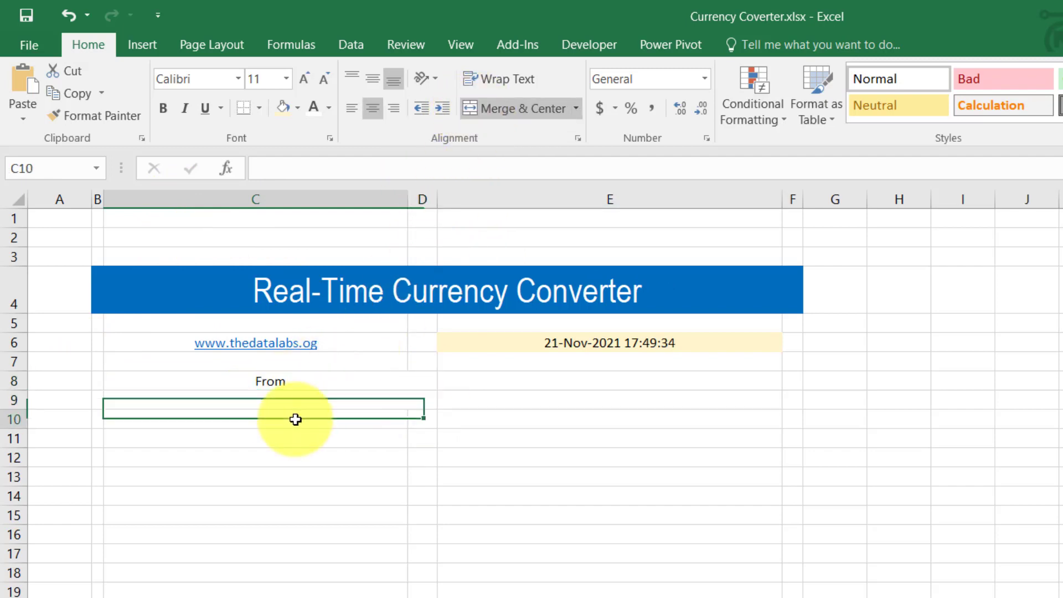
left_click(410, 423, "shift")
left_click(471, 107)
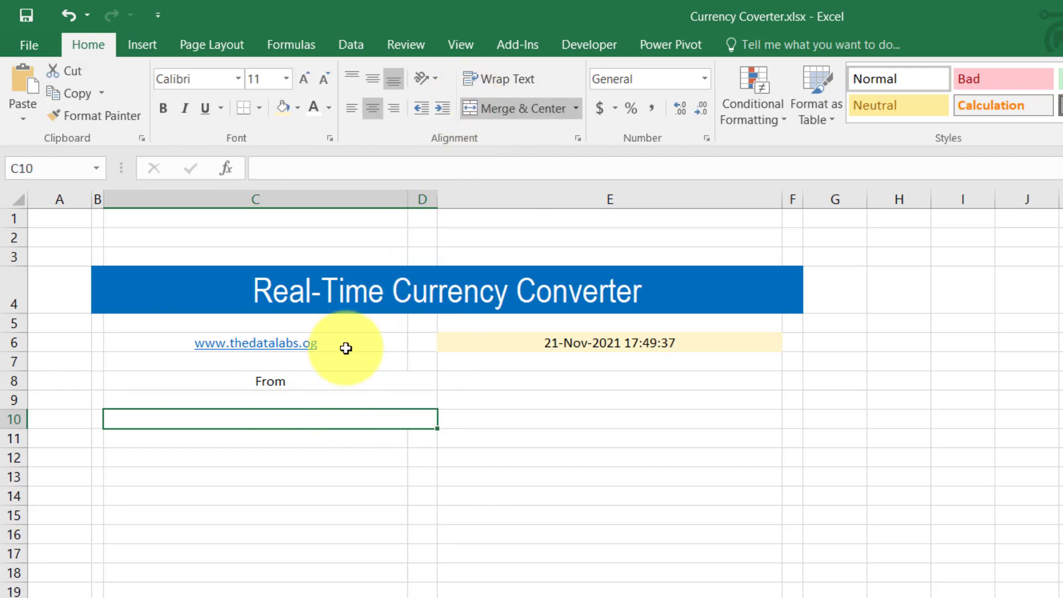
Left-align the merged label cells in rows 8 to 10
left_click(316, 382)
left_click(322, 413, "shift")
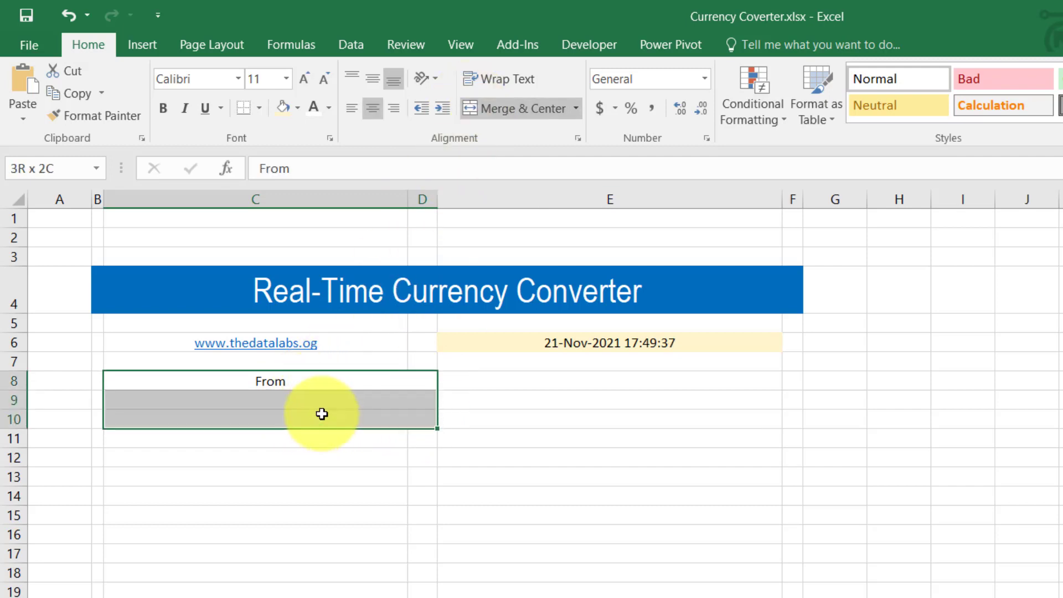
left_click(353, 110)
Enter the labels To in cell C9 and Value To Convert in cell C10
left_click(287, 396)
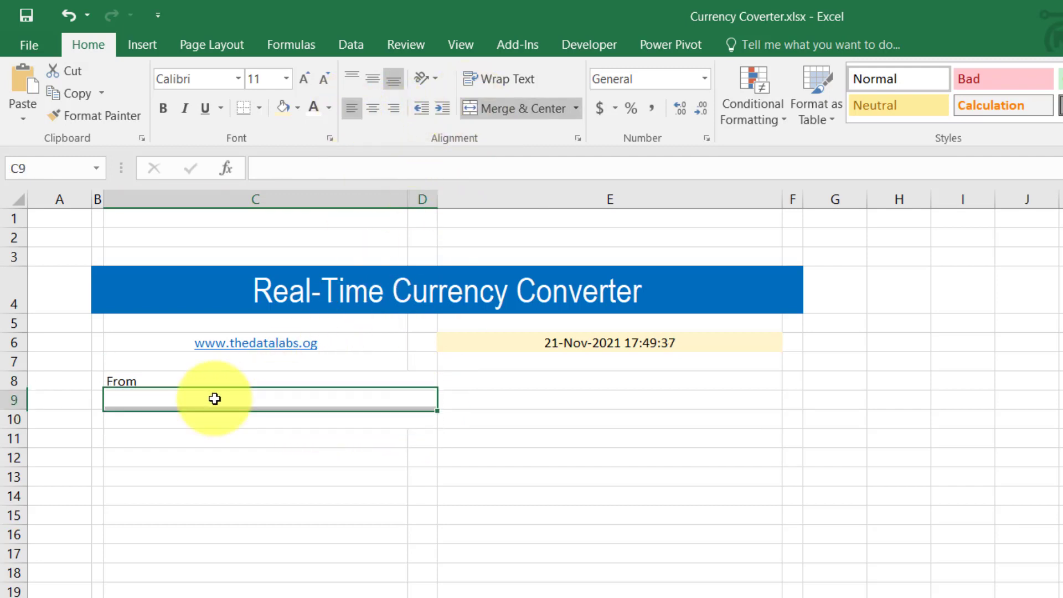
double_click(215, 399)
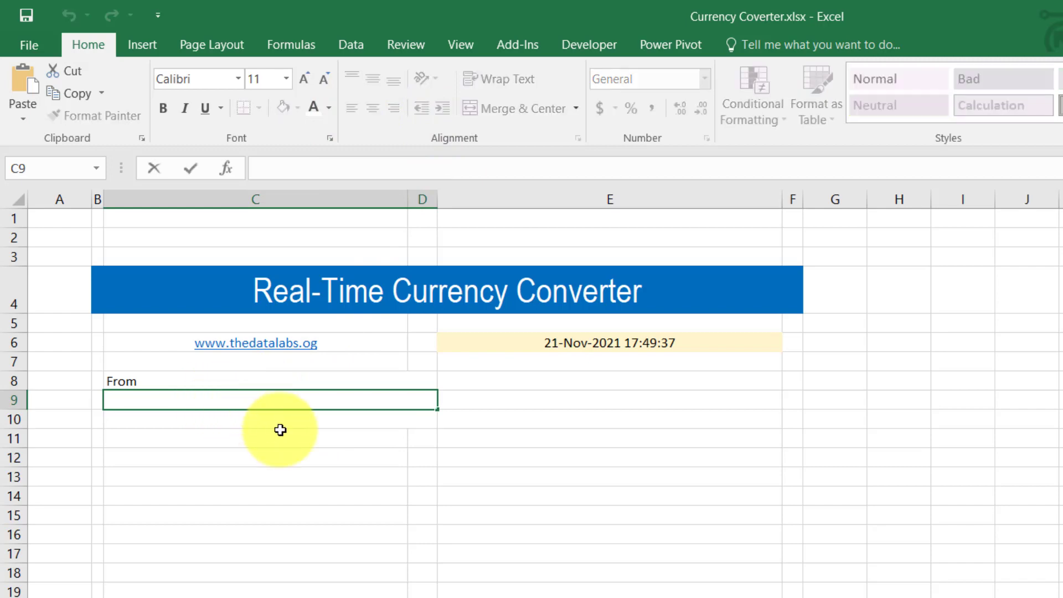
type("To")
key("Return")
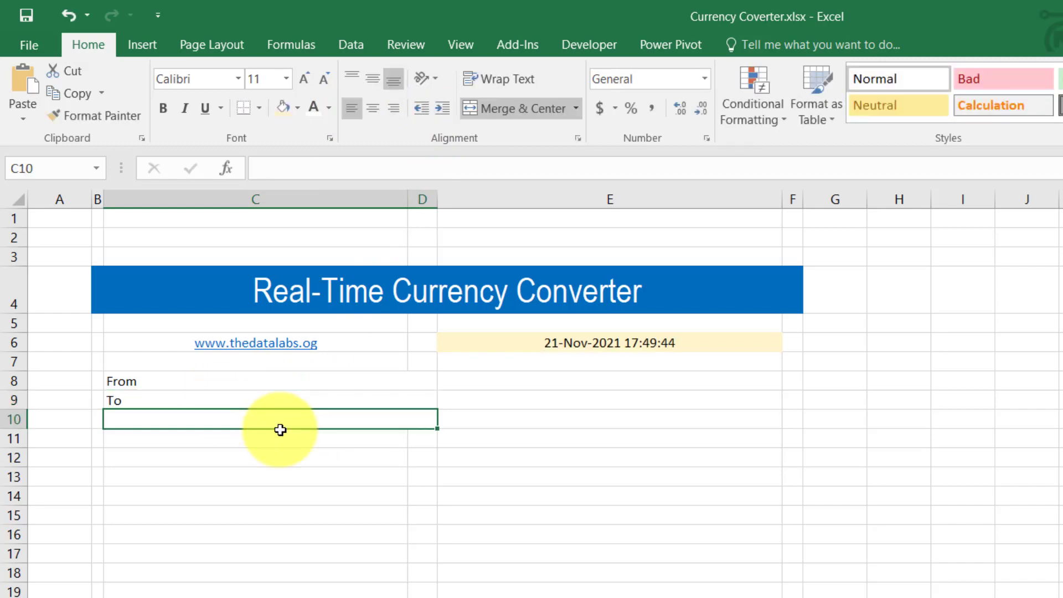
type("Value To")
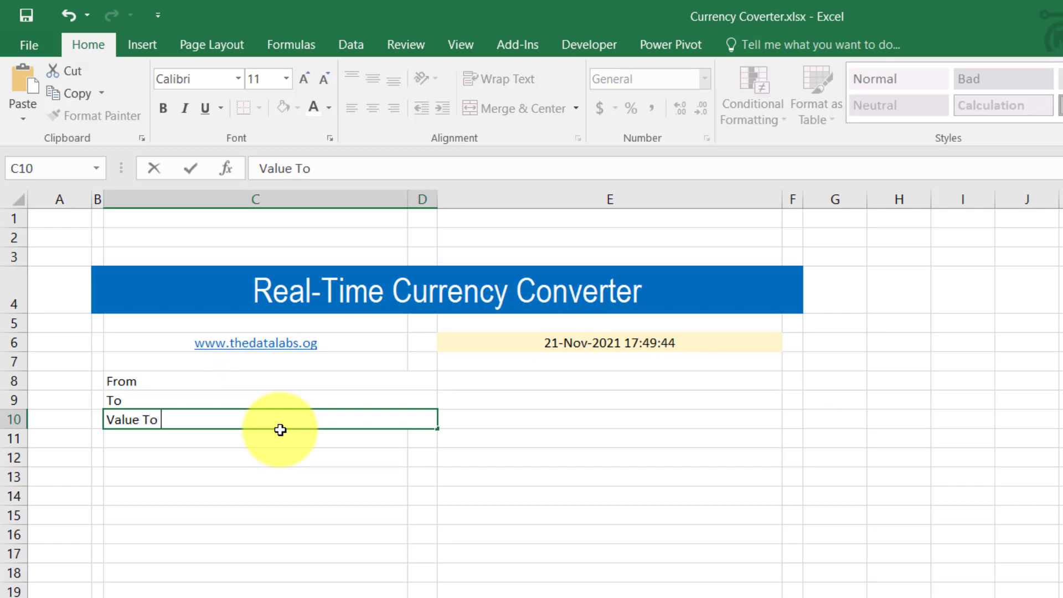
type(" Conver")
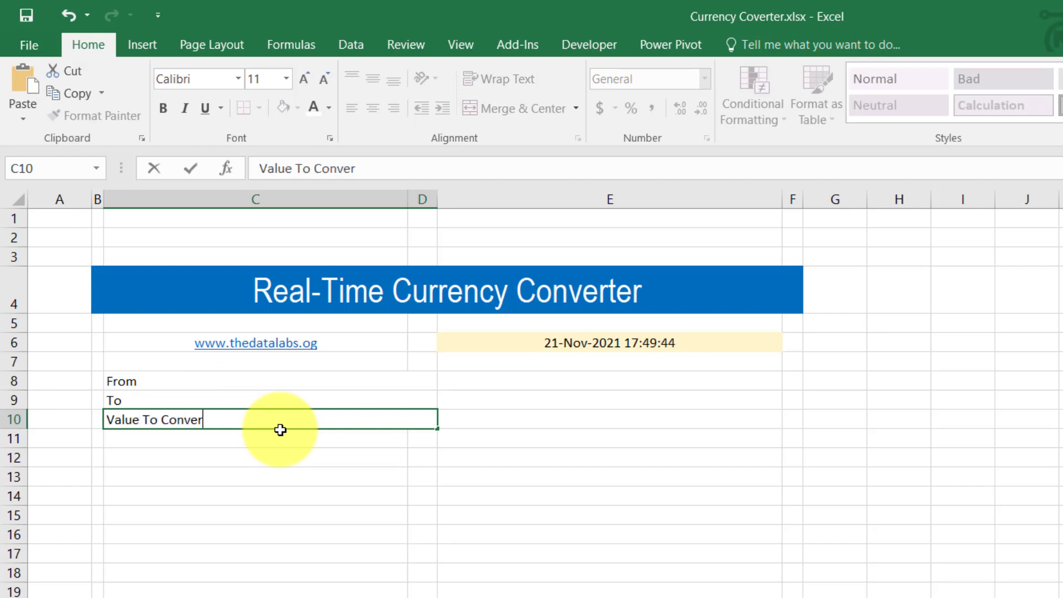
type("t")
key("Return")
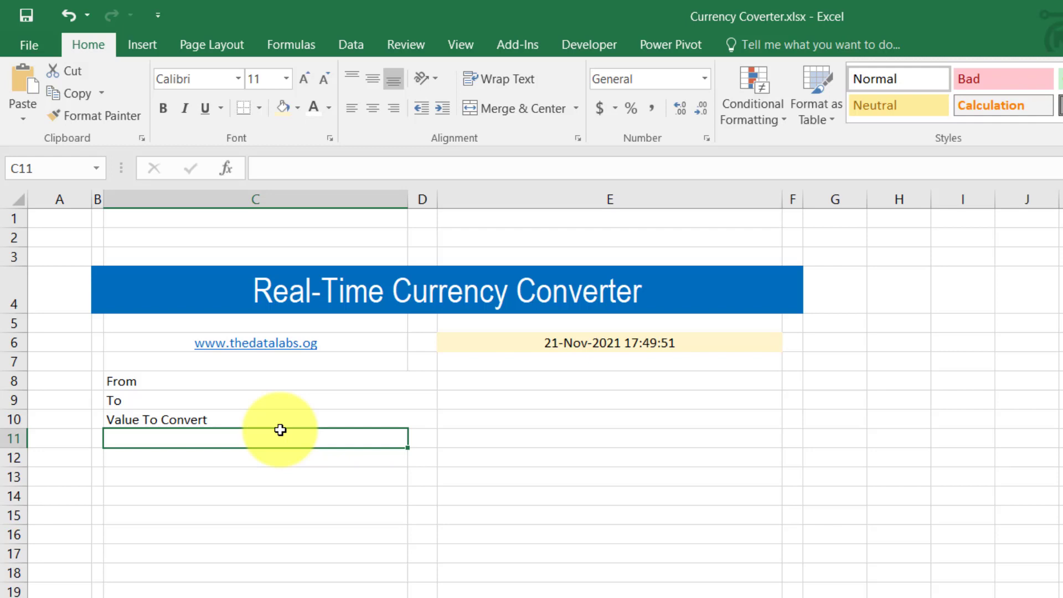
Fill the label cells C8:D10 with a light gold theme color one shade darker than the timestamp's fill
left_click(254, 380)
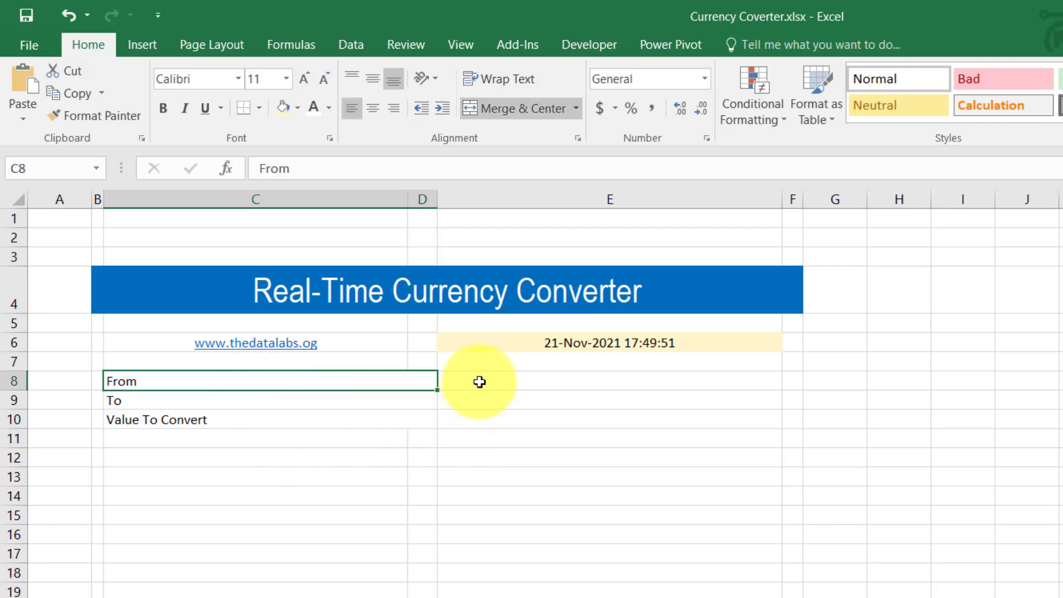
left_click(334, 420, "shift")
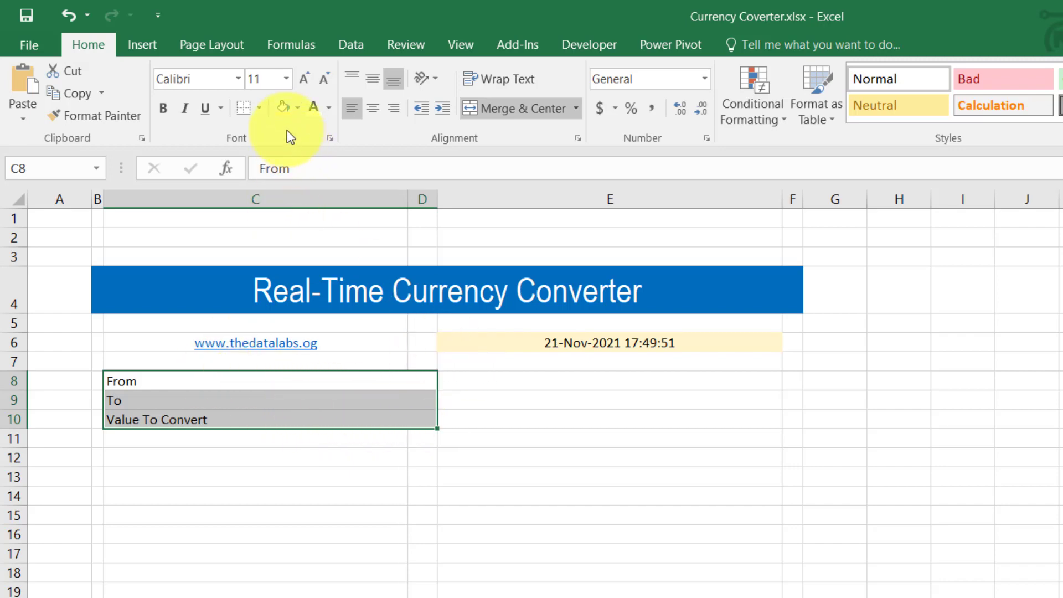
left_click(297, 108)
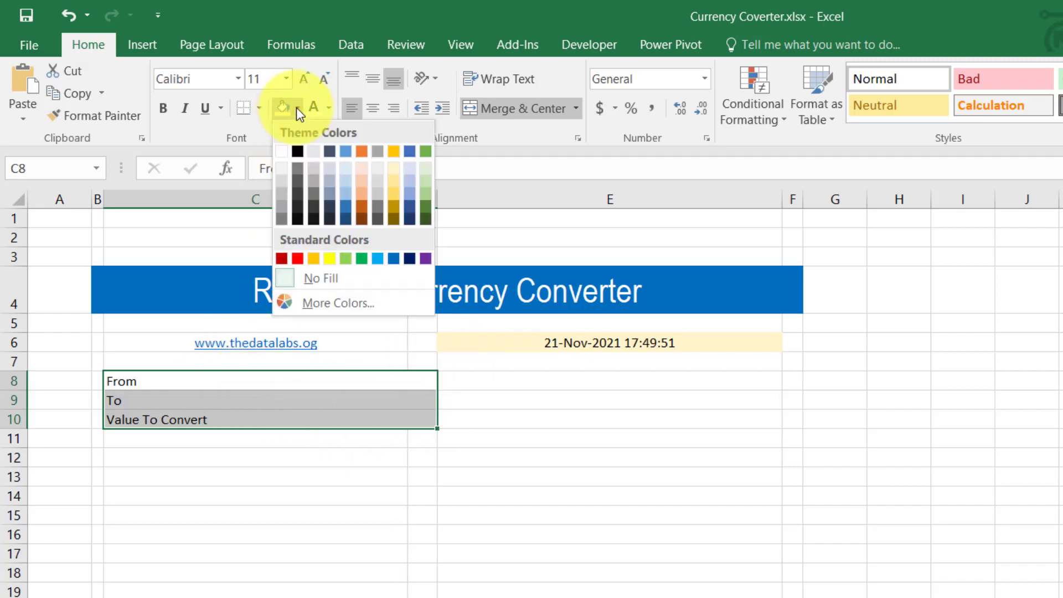
left_click(391, 180)
Fill the input cells E8:E10 with the full gold theme color
left_click(467, 376)
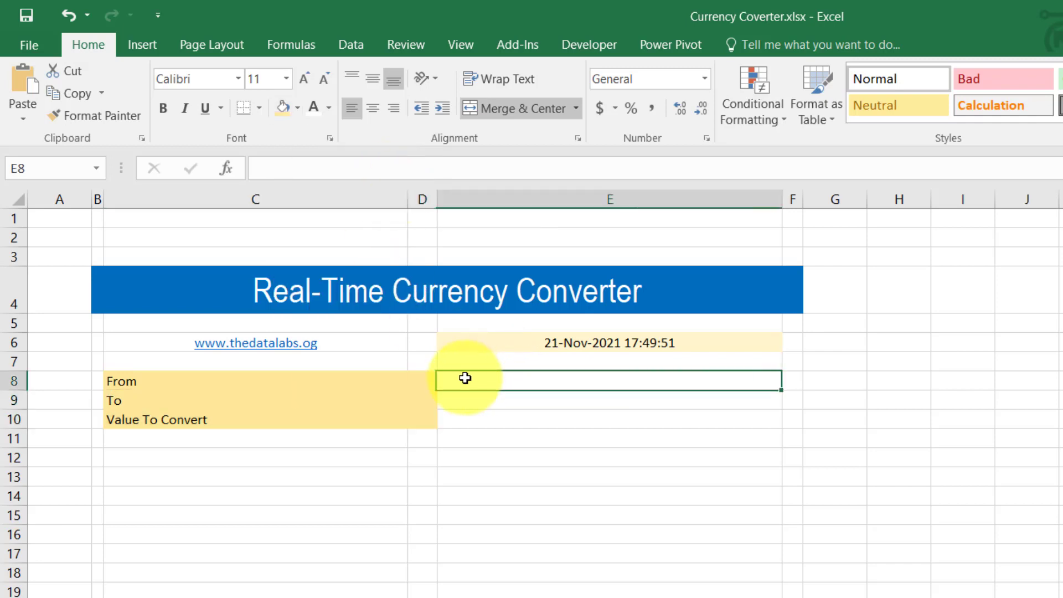
left_click_drag(496, 425, 493, 422)
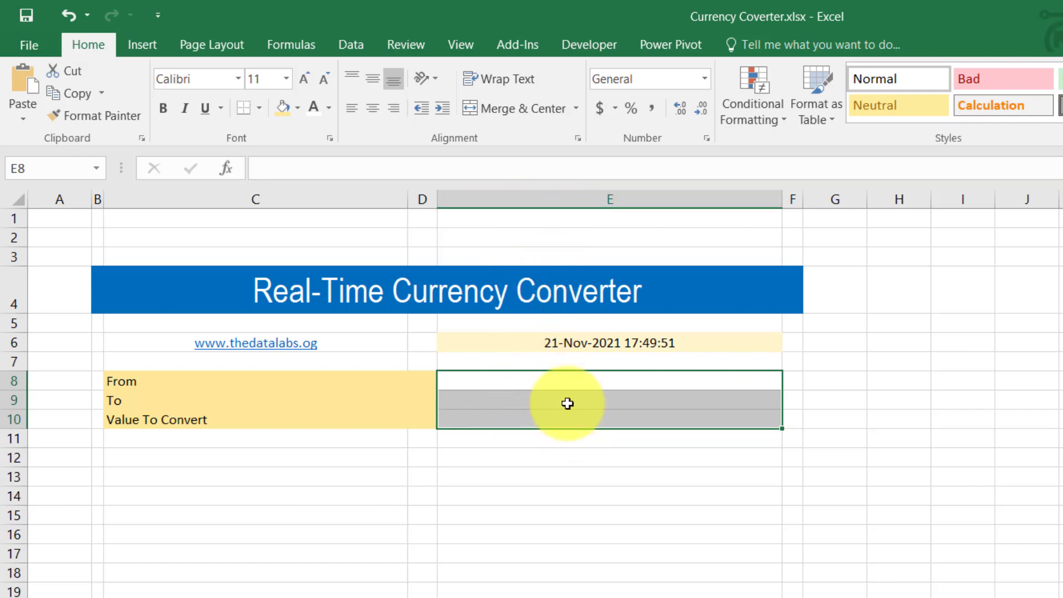
left_click(298, 108)
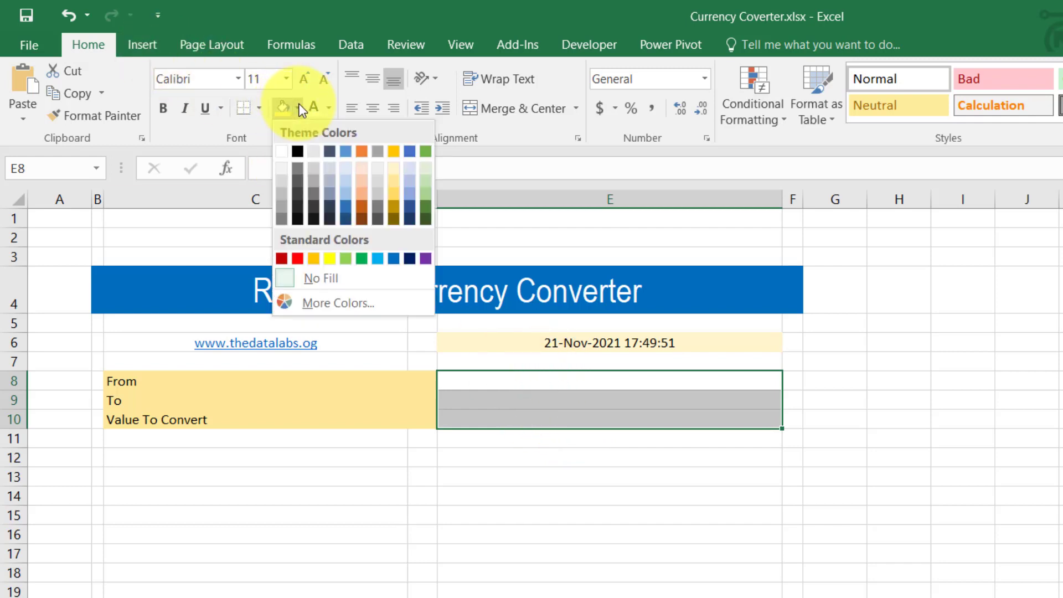
left_click(393, 151)
Add thin light gray outline and inside horizontal borders to C8:E10, leaving out the inside vertical line
left_click(227, 381)
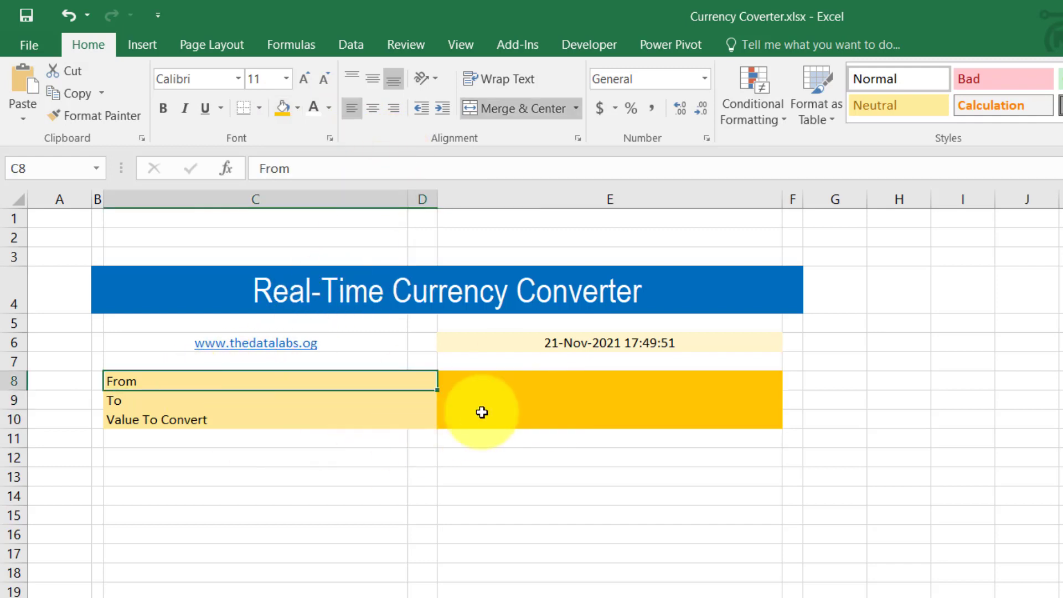
left_click(557, 419, "shift")
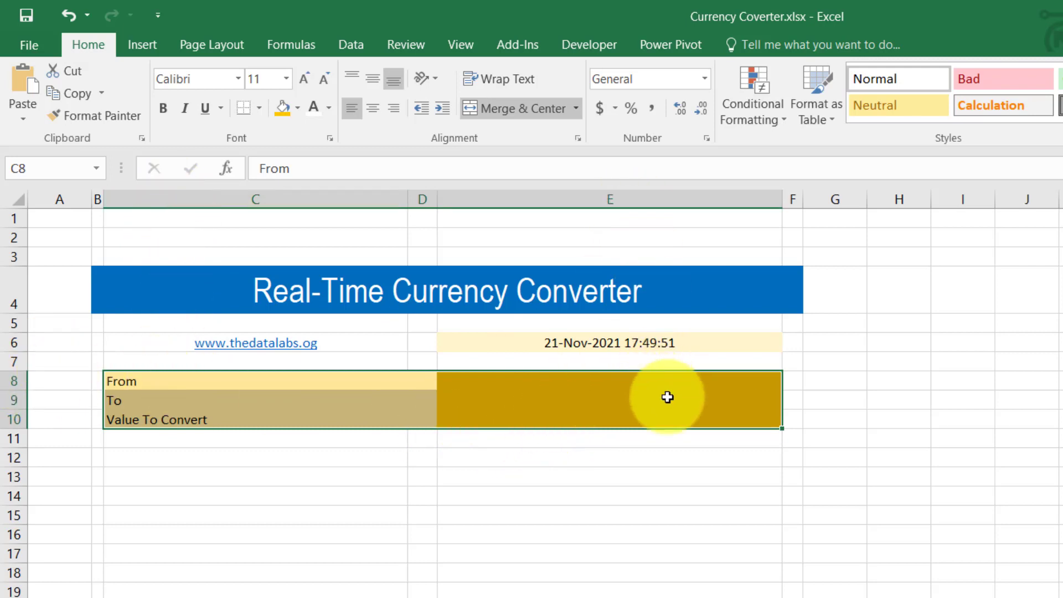
key("ctrl+1")
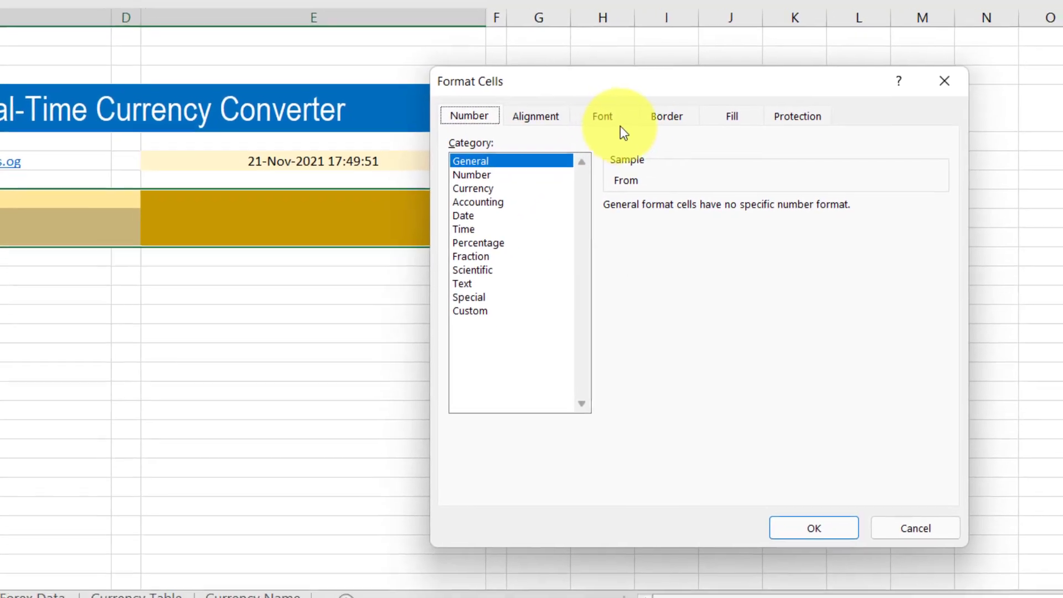
left_click(865, 239)
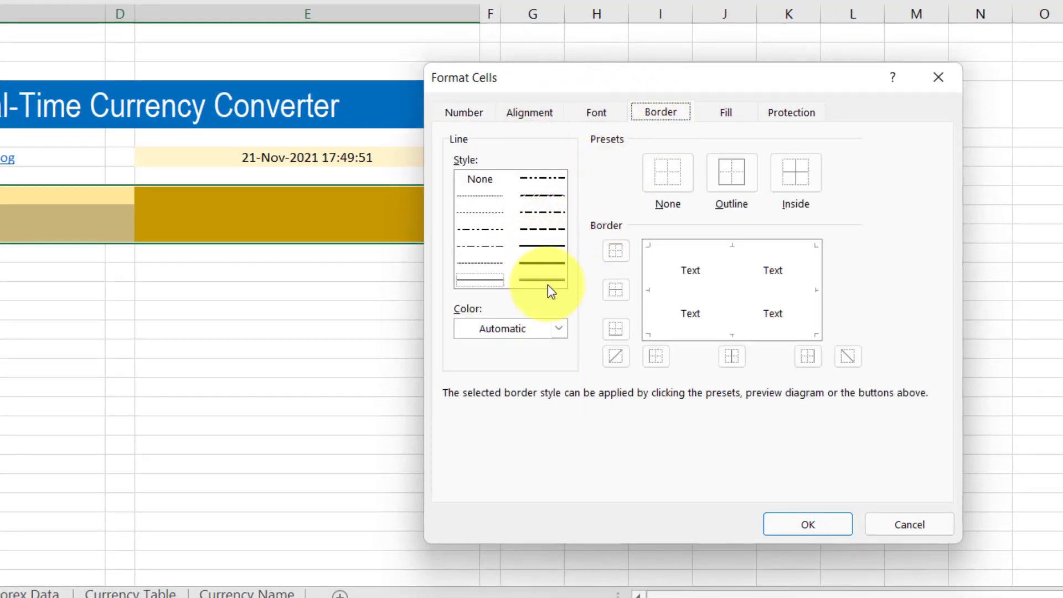
left_click(525, 329)
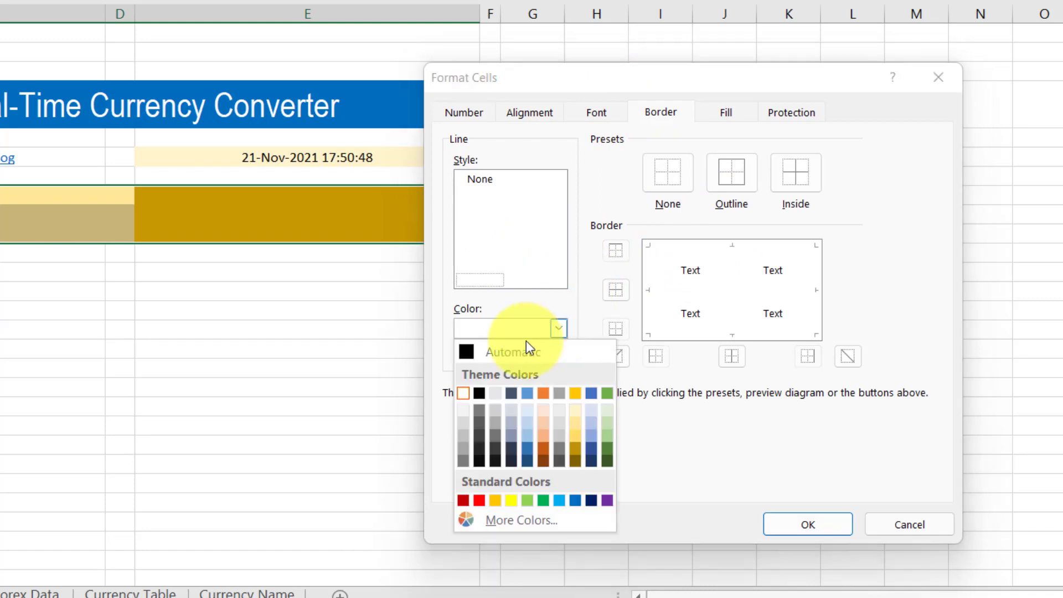
left_click(464, 421)
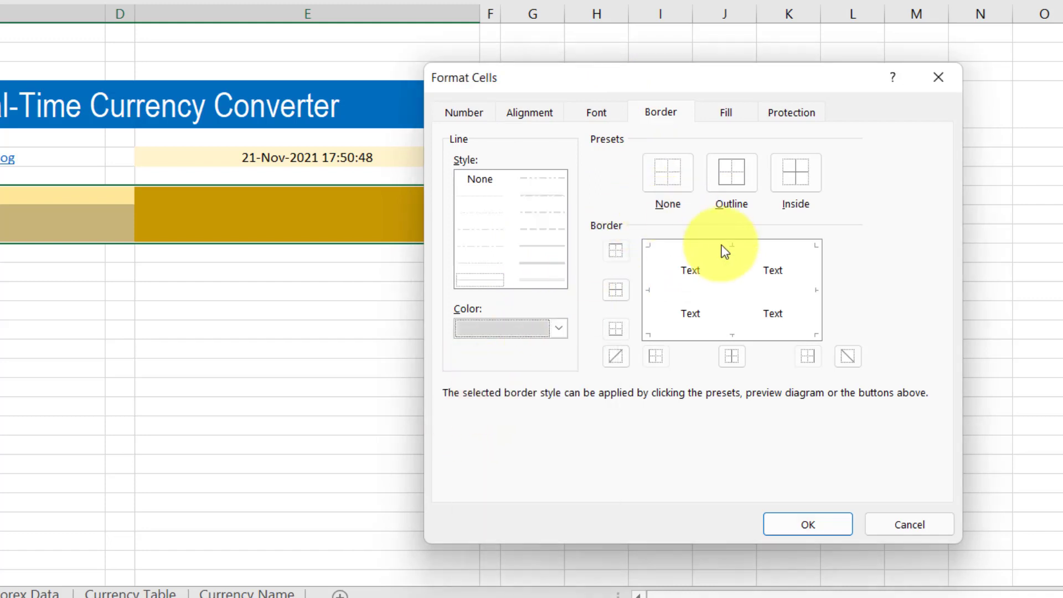
left_click(740, 175)
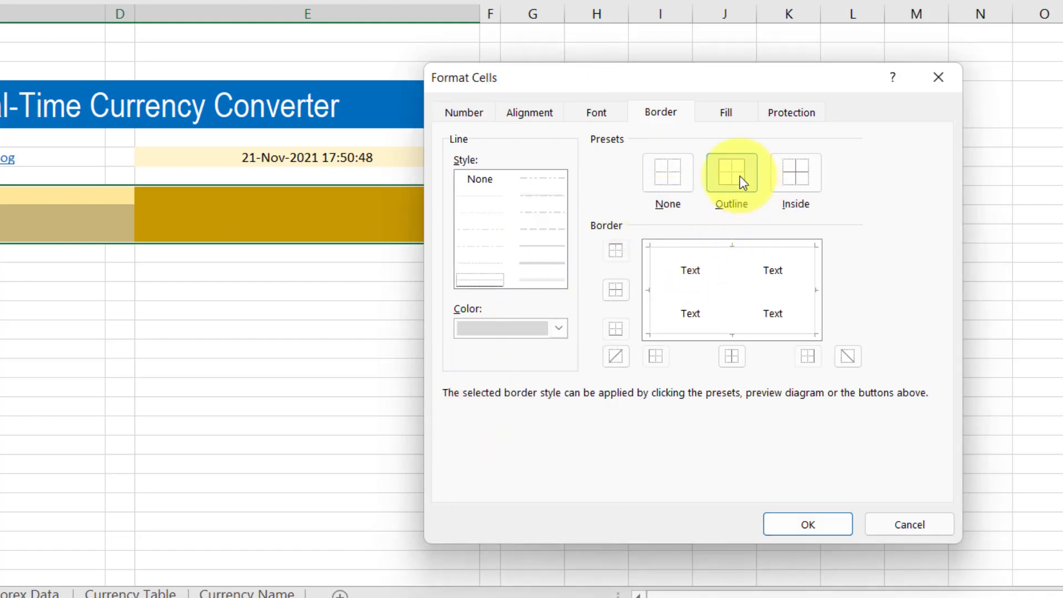
left_click(793, 176)
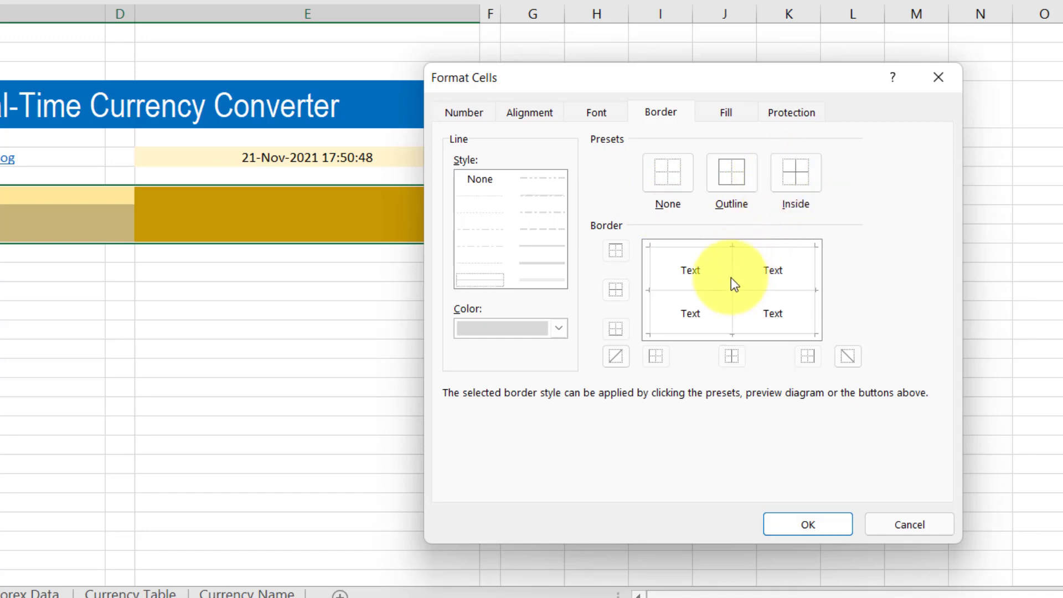
left_click(730, 278)
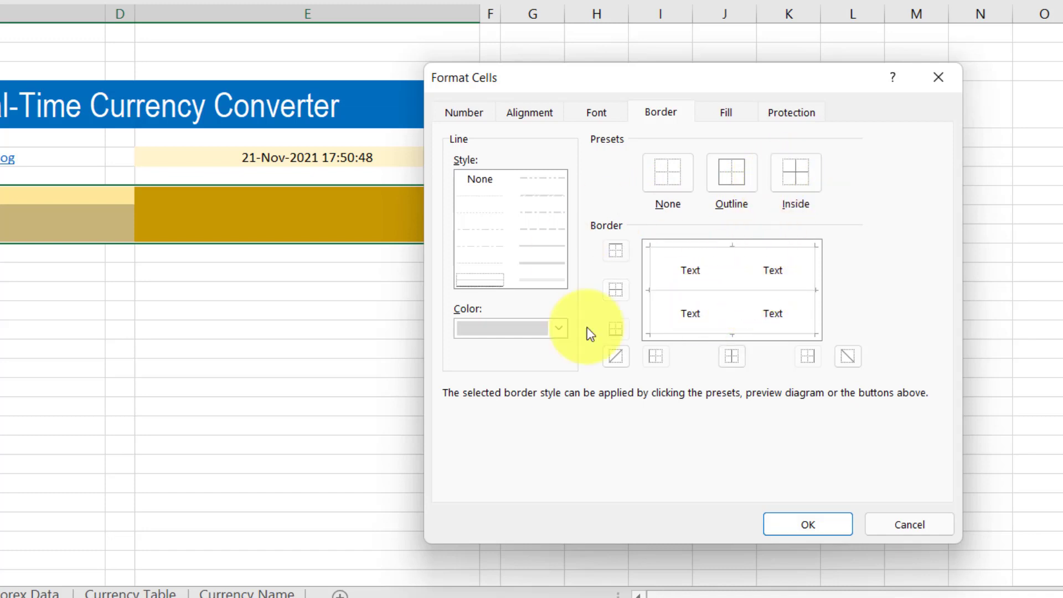
left_click(805, 522)
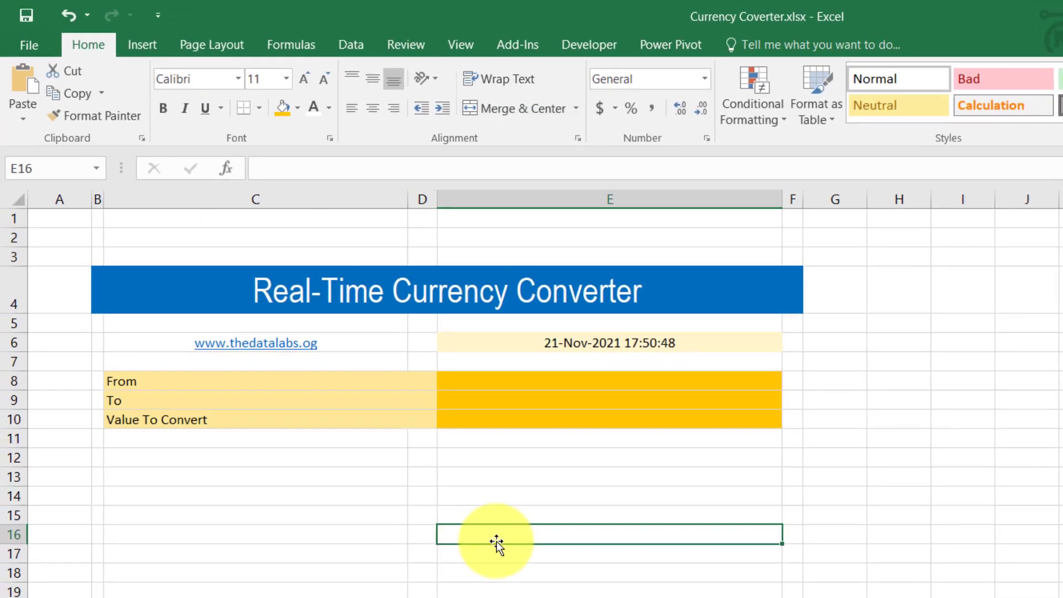
left_click(199, 380)
left_click(486, 418)
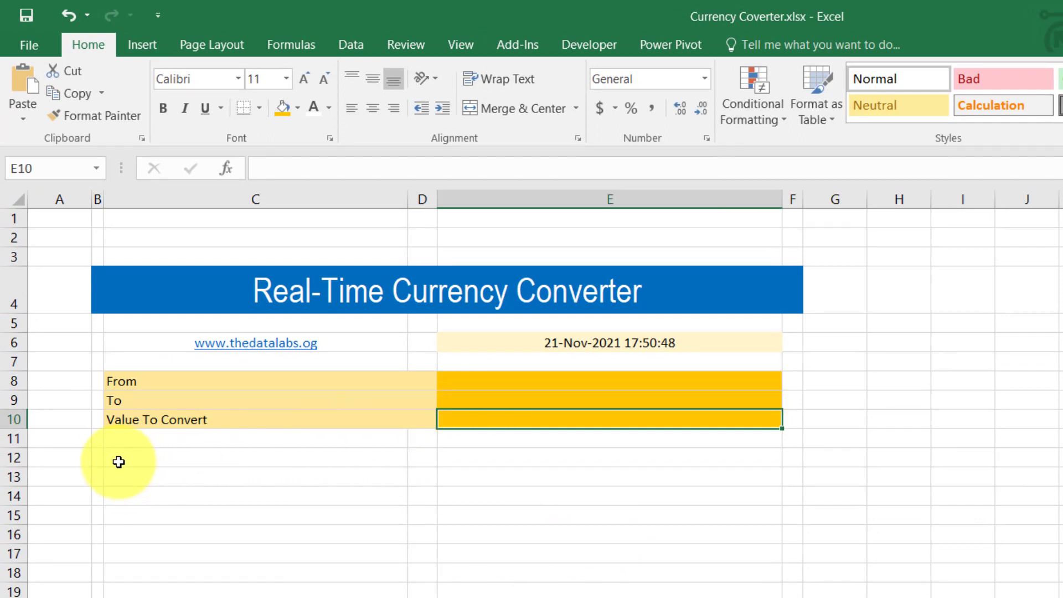
Merge and center cells C12:E12 below the input fields and make row 12 slightly taller
left_click(364, 456)
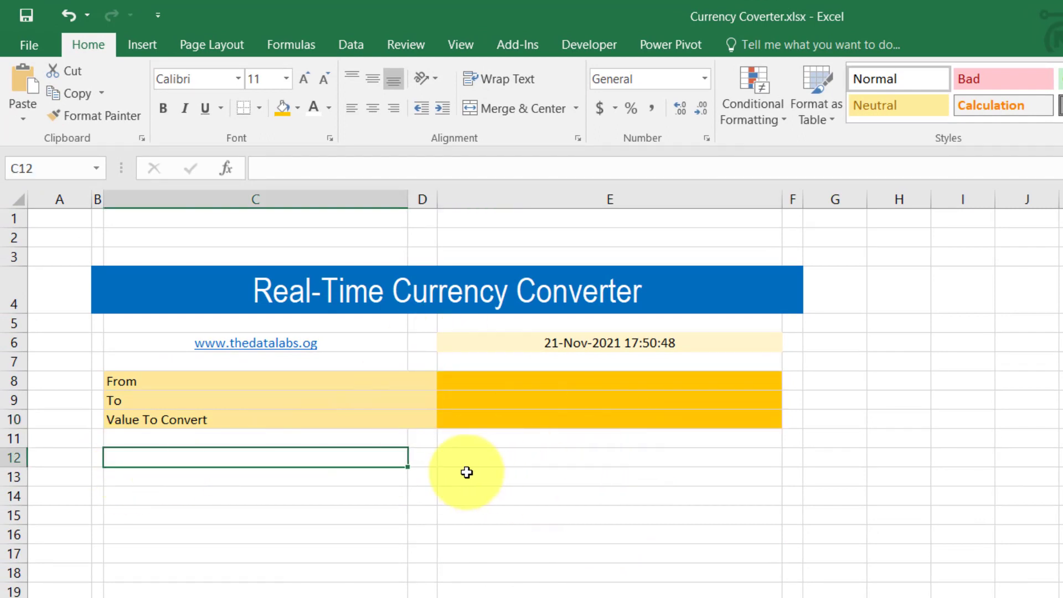
left_click(680, 457, "shift")
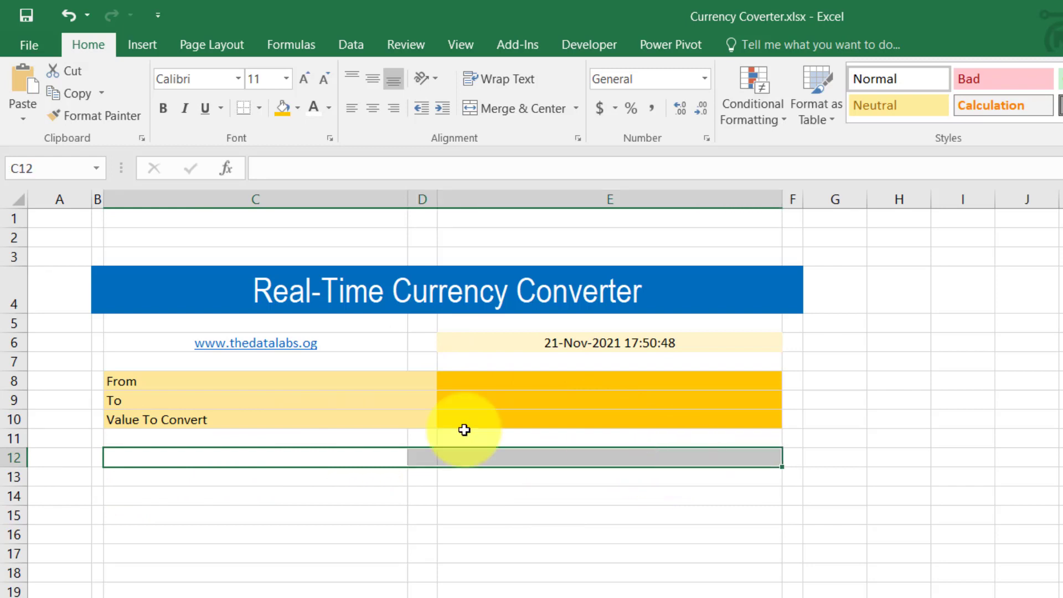
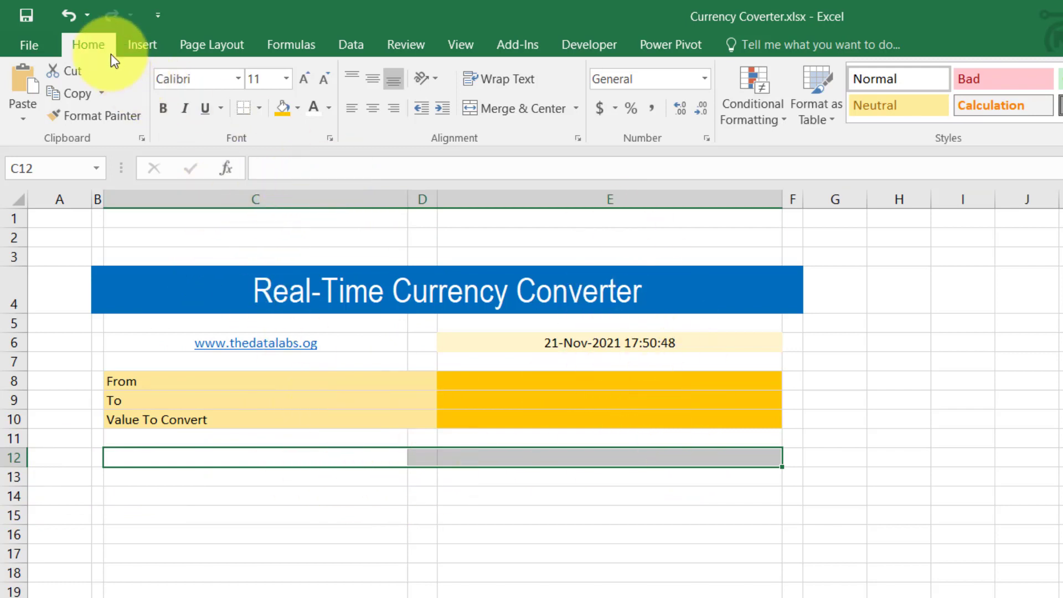
left_click(469, 111)
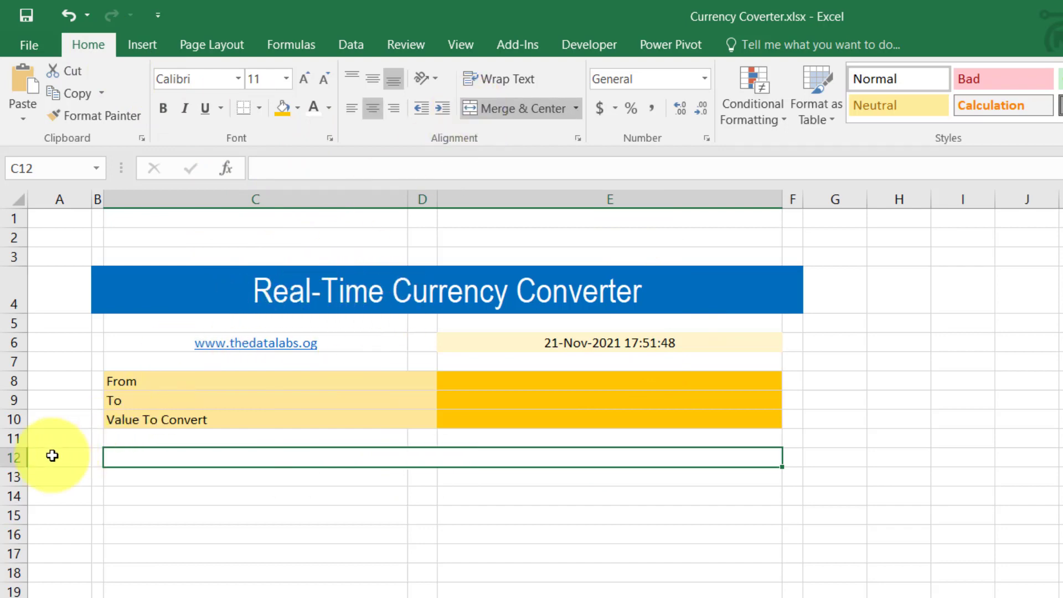
left_click_drag(14, 467, 14, 476)
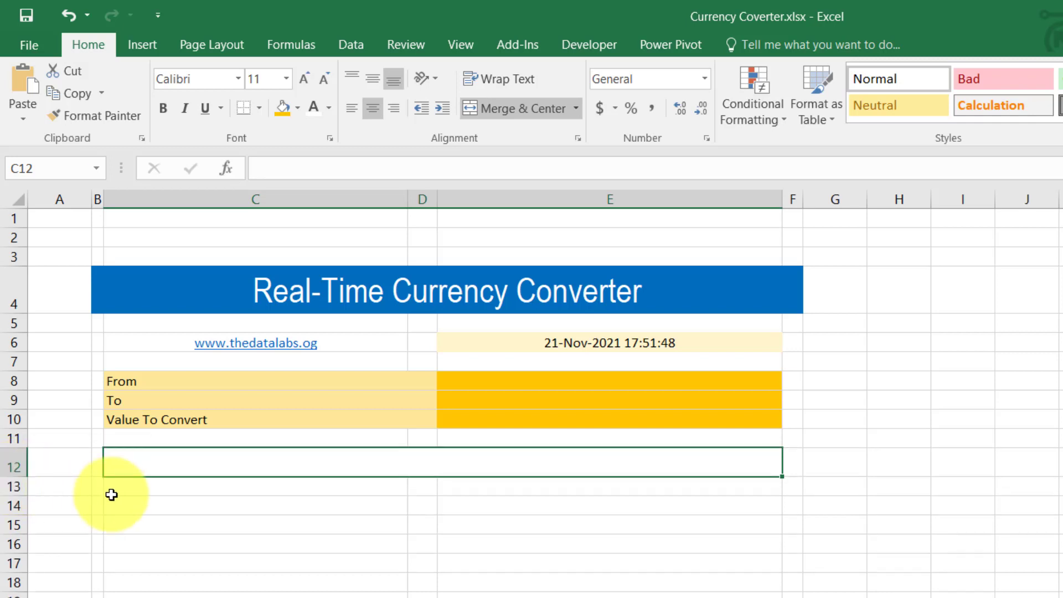
Align the merged row 12 cell vertically to the middle and fill it with light gold
left_click(371, 80)
left_click(298, 107)
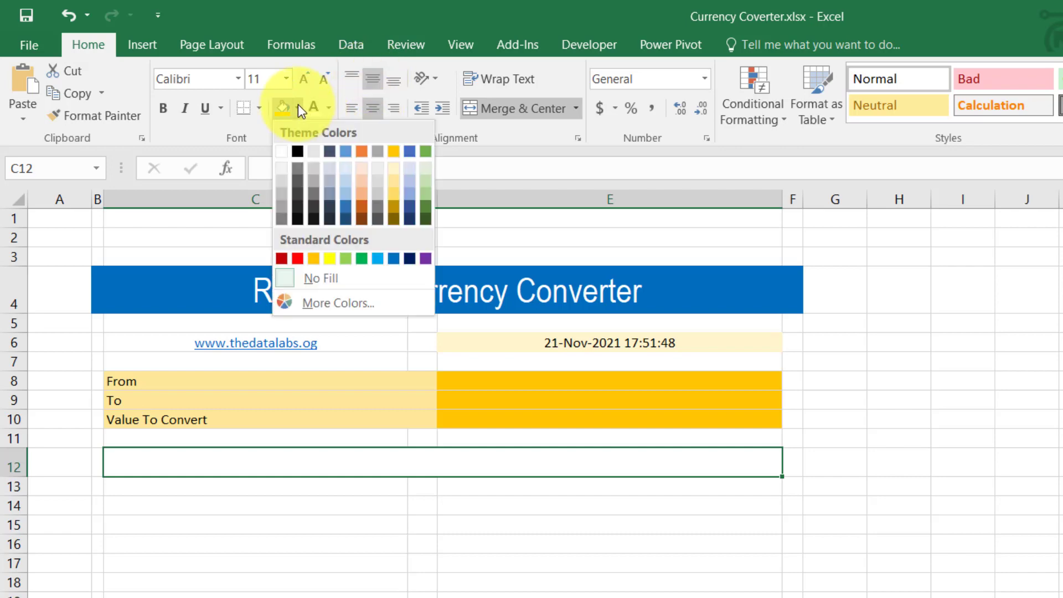
left_click(394, 190)
Enter the heading "Result" in the merged row 12 cell and increase its font size to 16
double_click(387, 465)
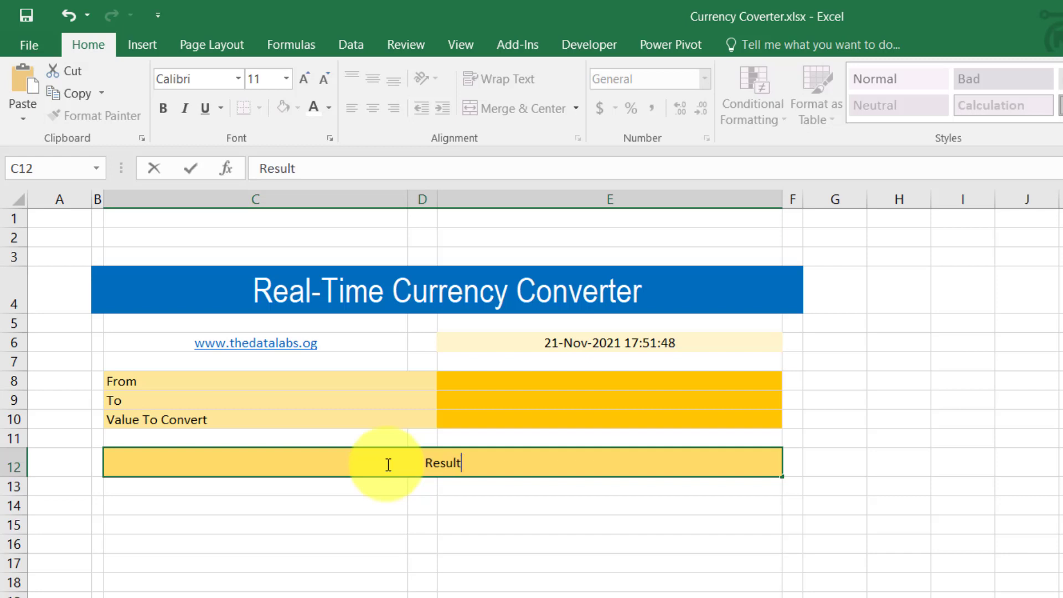
type("Result")
key("Return")
left_click(387, 464)
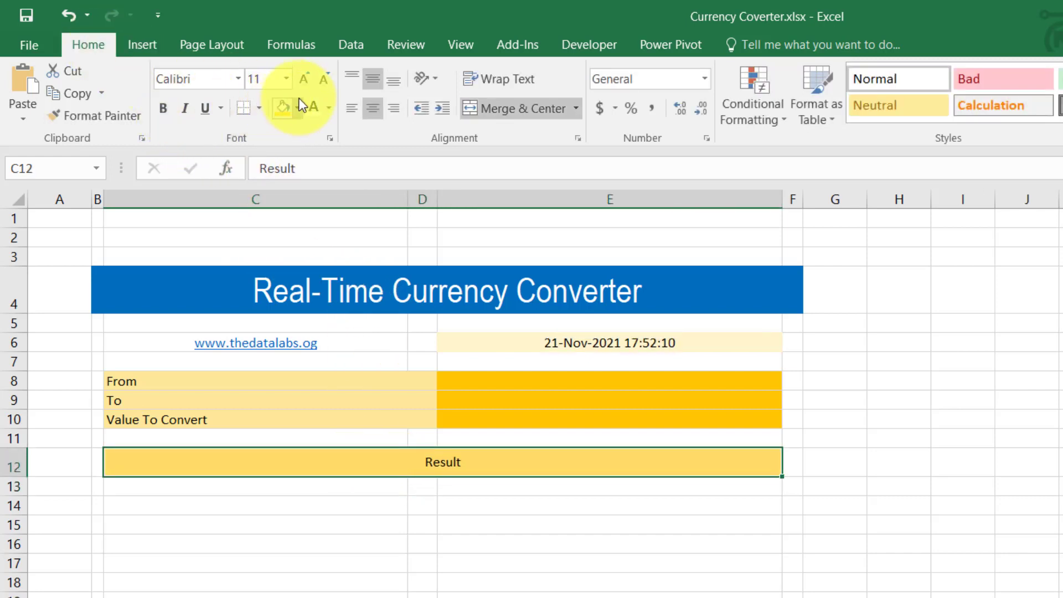
left_click(304, 82)
left_click(304, 82)
left_click(304, 82)
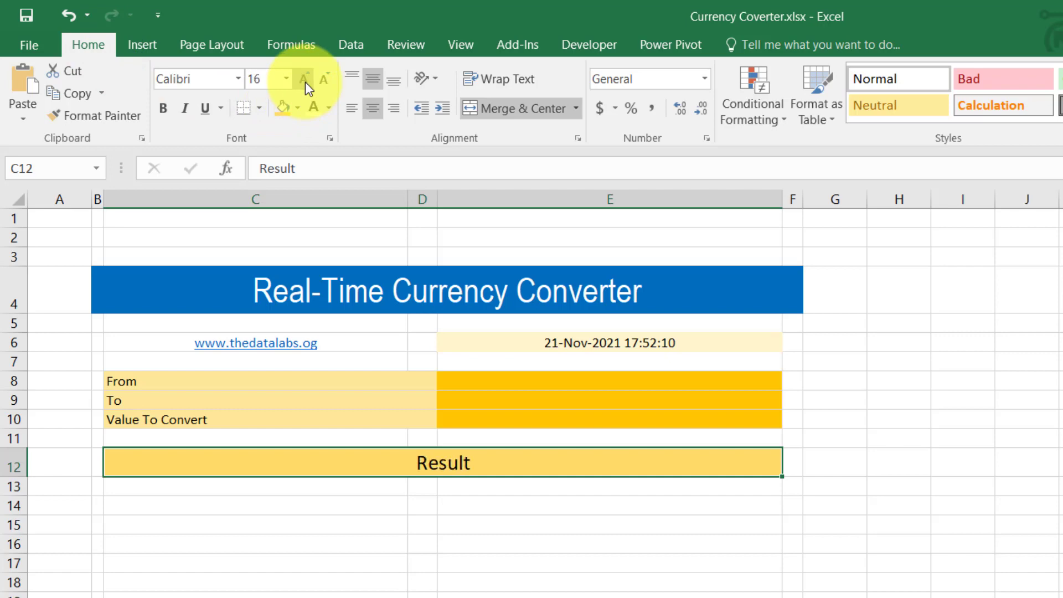
Apply a thin light blue outline border to the merged Result cell
left_click(305, 517)
left_click(346, 459)
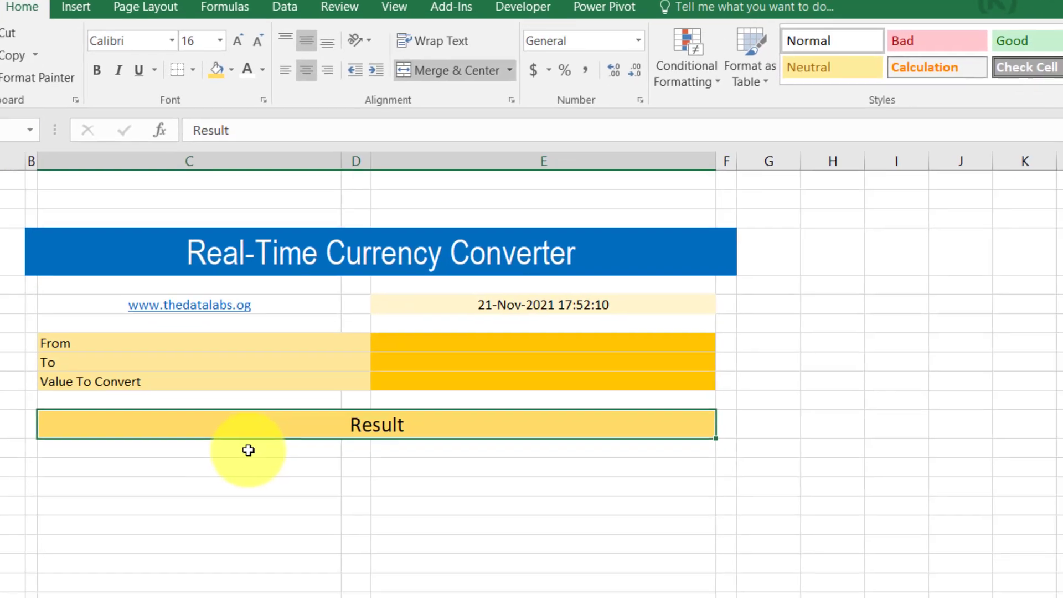
key("ctrl+1")
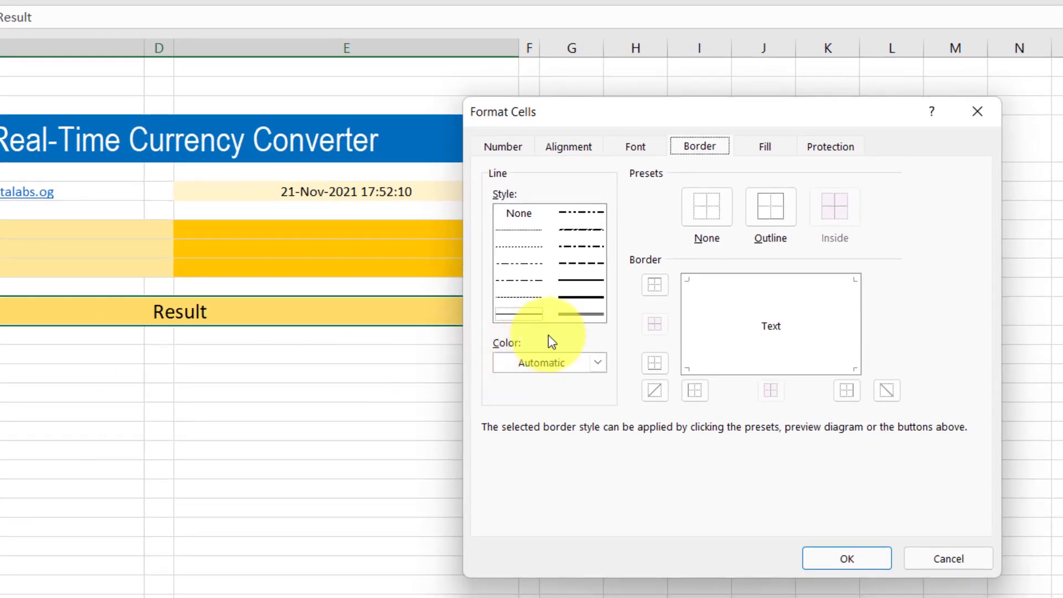
left_click(598, 363)
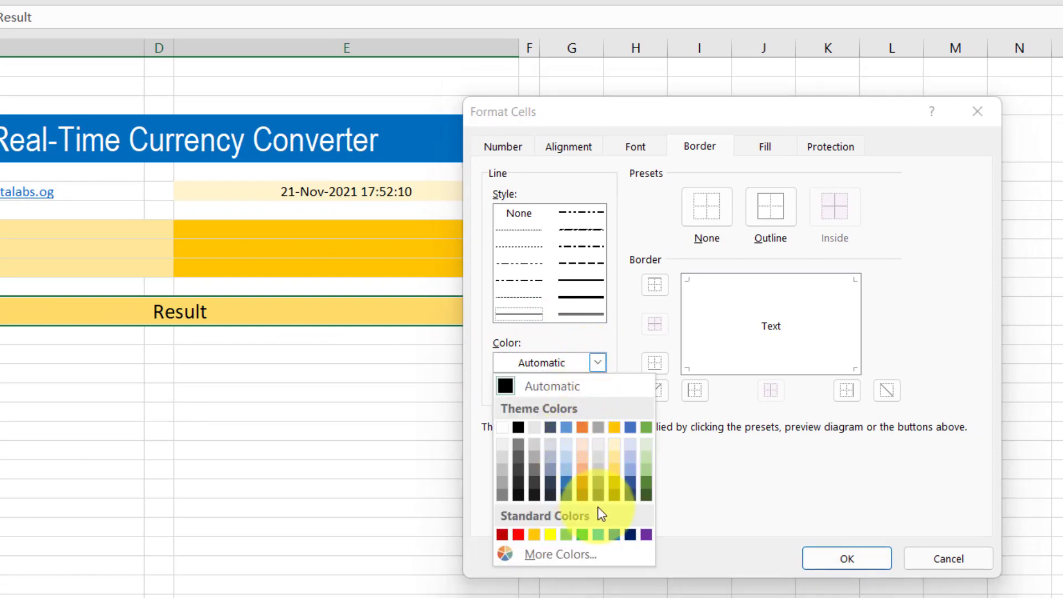
left_click(597, 532)
left_click(775, 205)
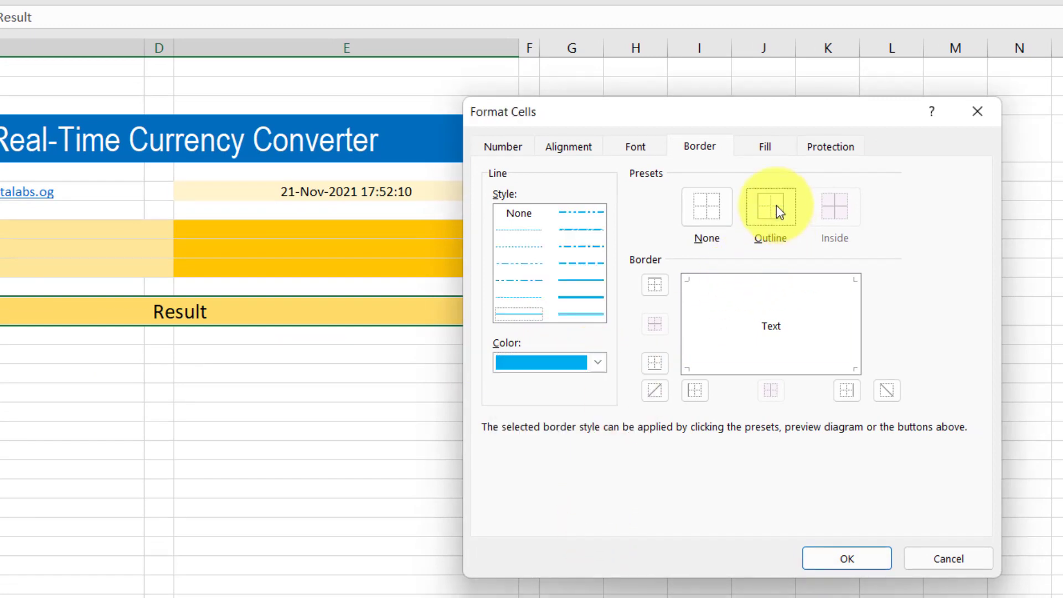
left_click(821, 559)
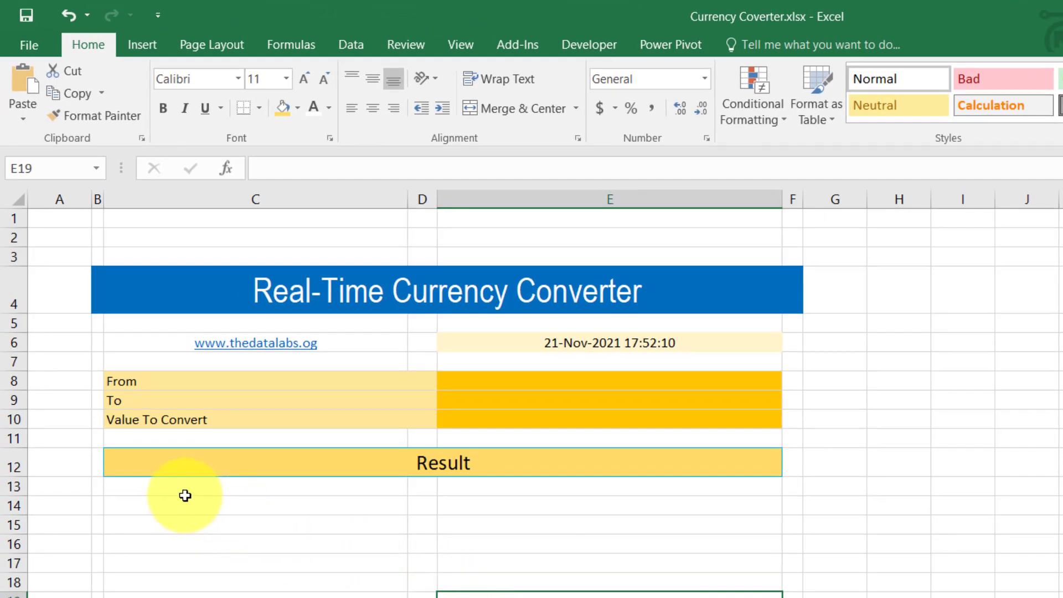
Fill cells C14:E14 with the same standard blue as the title banner
left_click(233, 505)
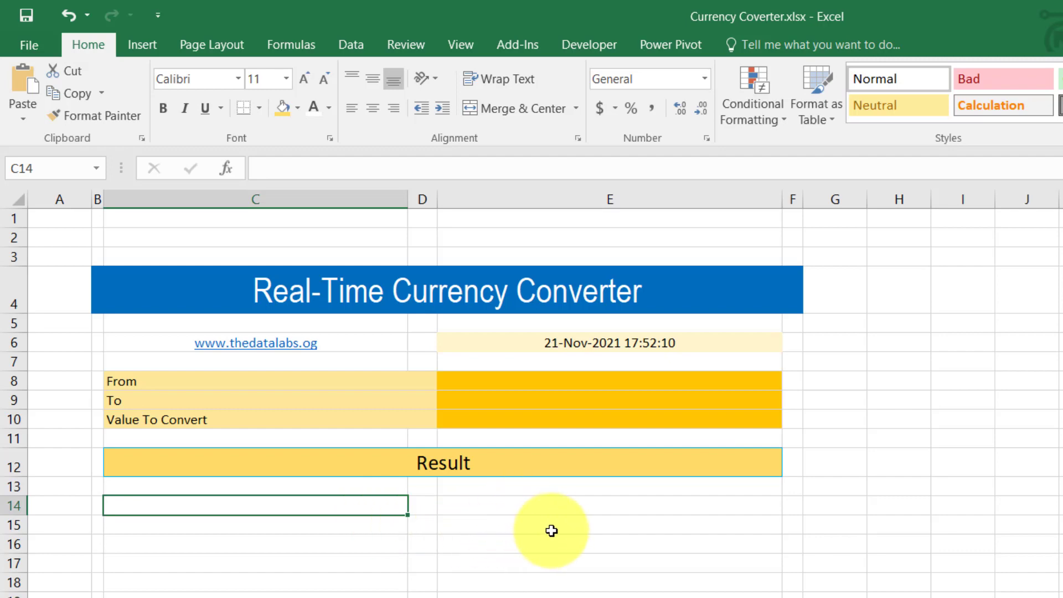
left_click(554, 507, "shift")
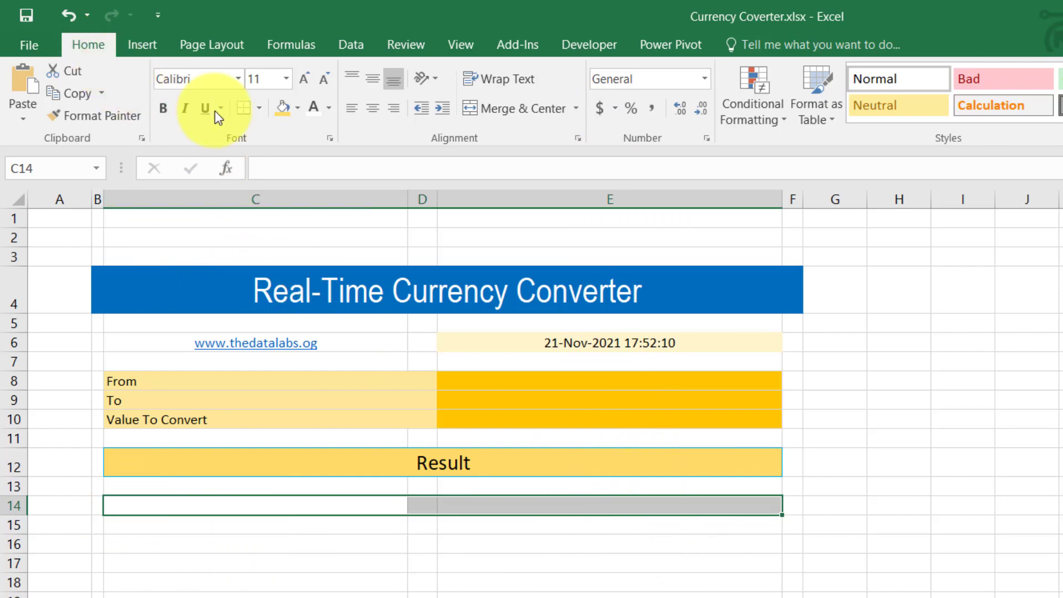
left_click(298, 109)
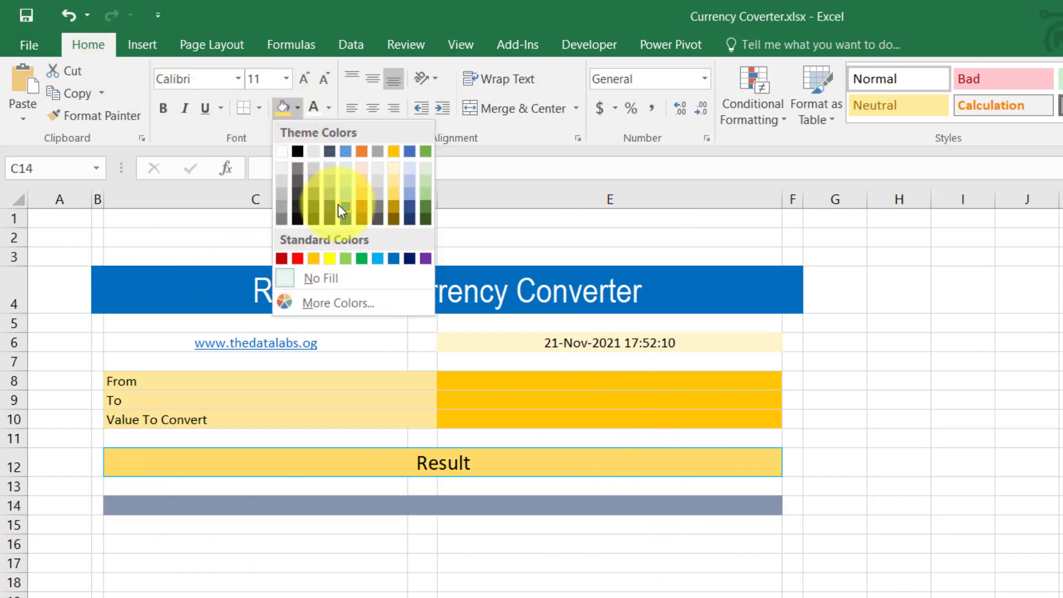
left_click(392, 258)
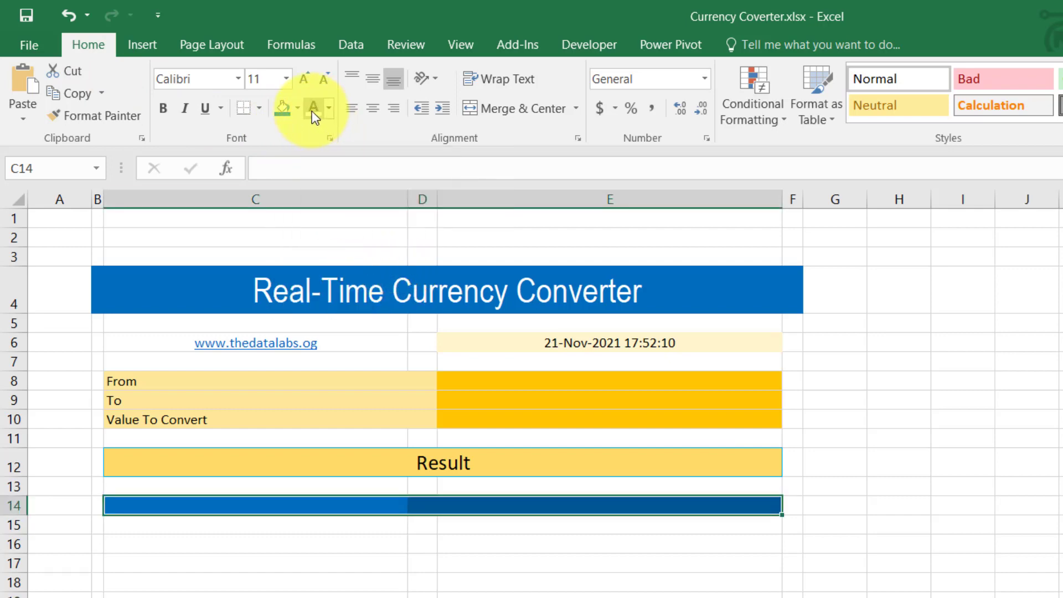
Increase the font size of C14:E14 to 12 and make row 14 taller
left_click(306, 81)
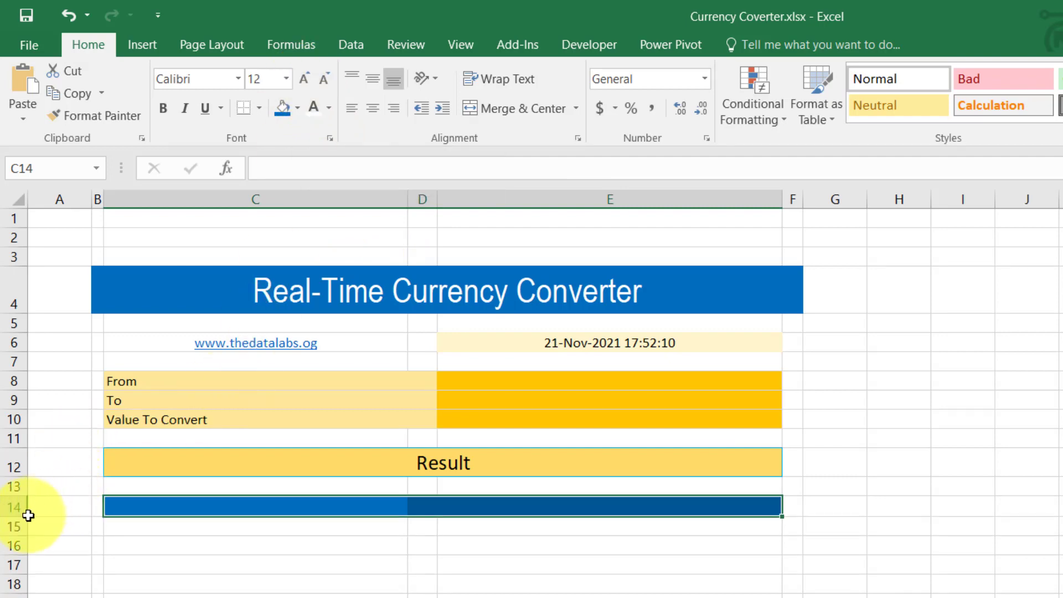
left_click_drag(19, 516, 19, 524)
left_click(510, 565)
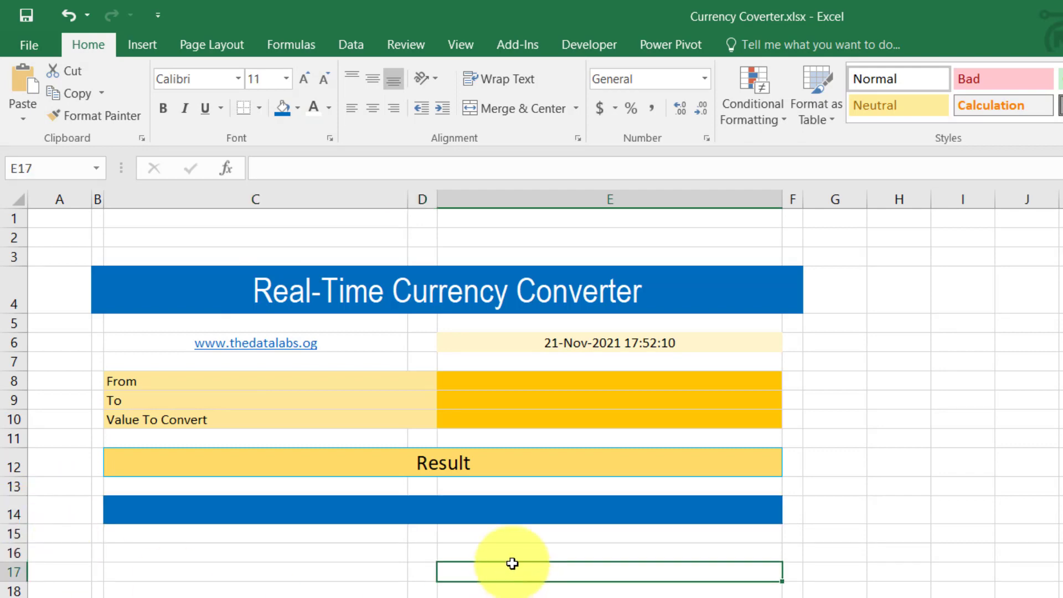
Enter the headers "From" in C14 and "To" in E14
left_click(273, 513)
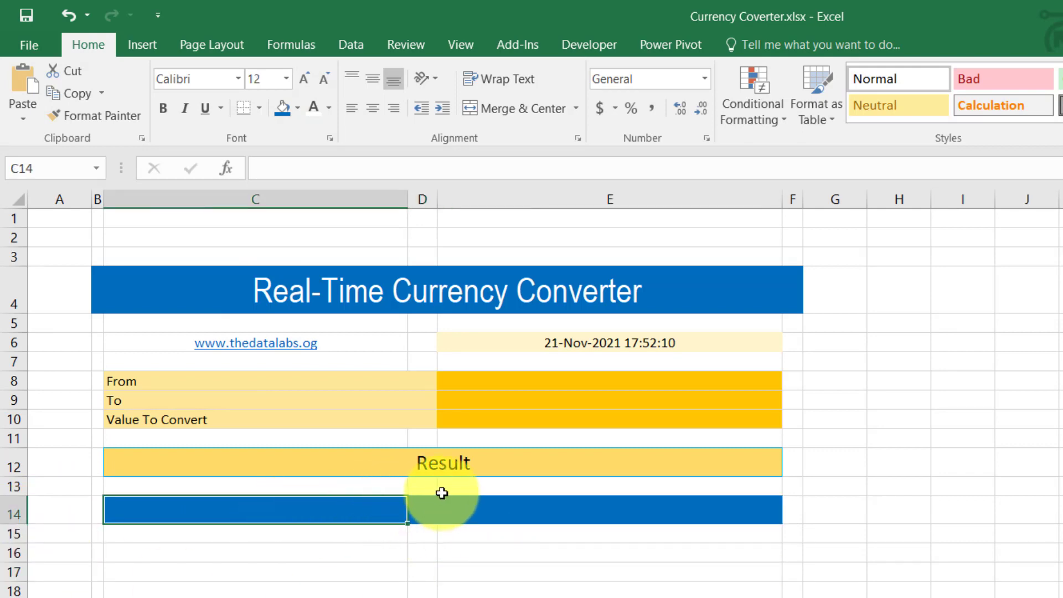
type("From")
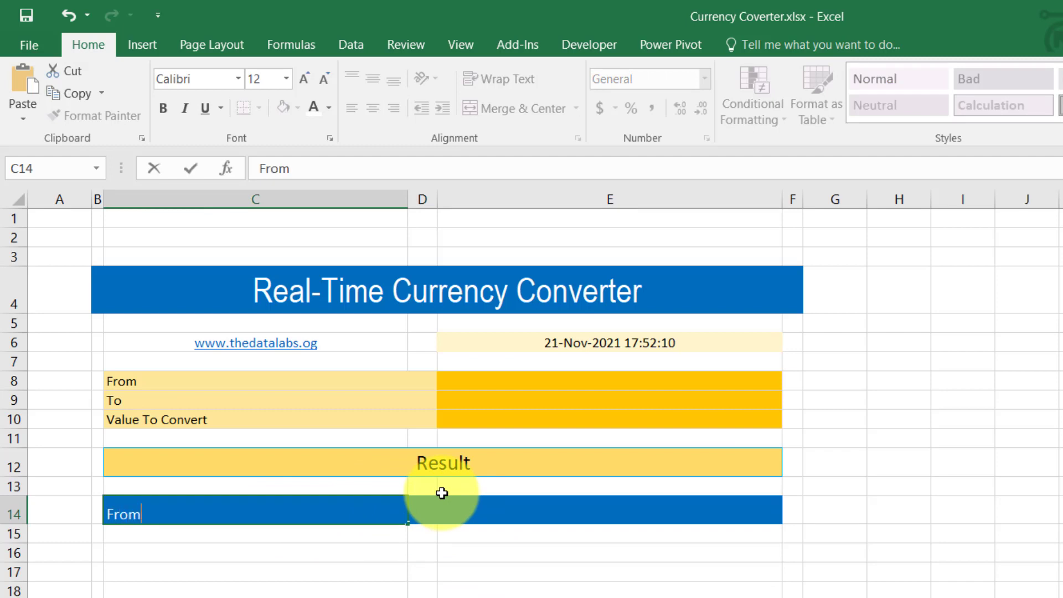
key("Tab")
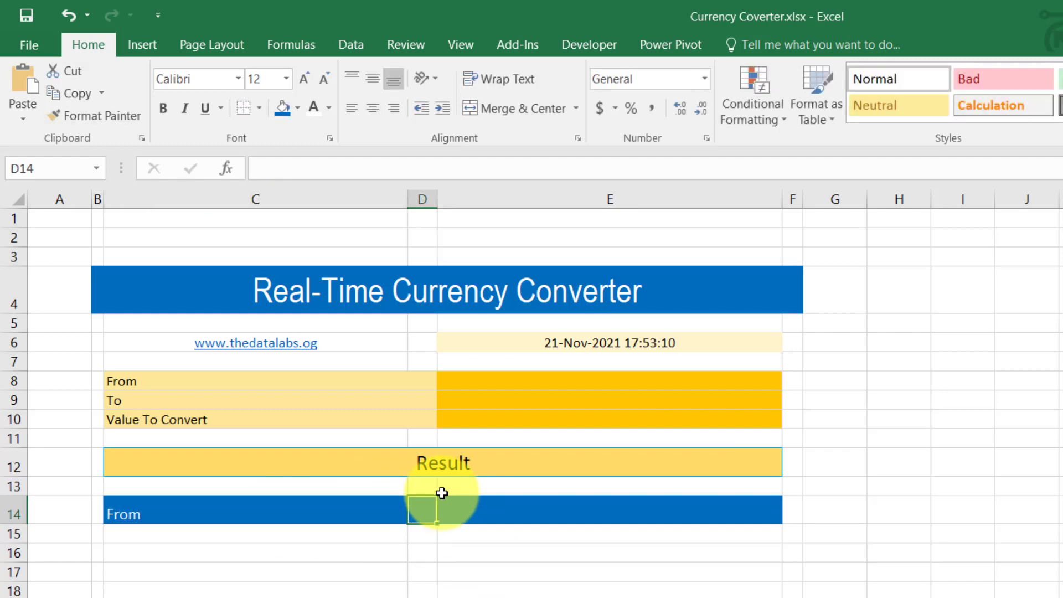
key("Tab")
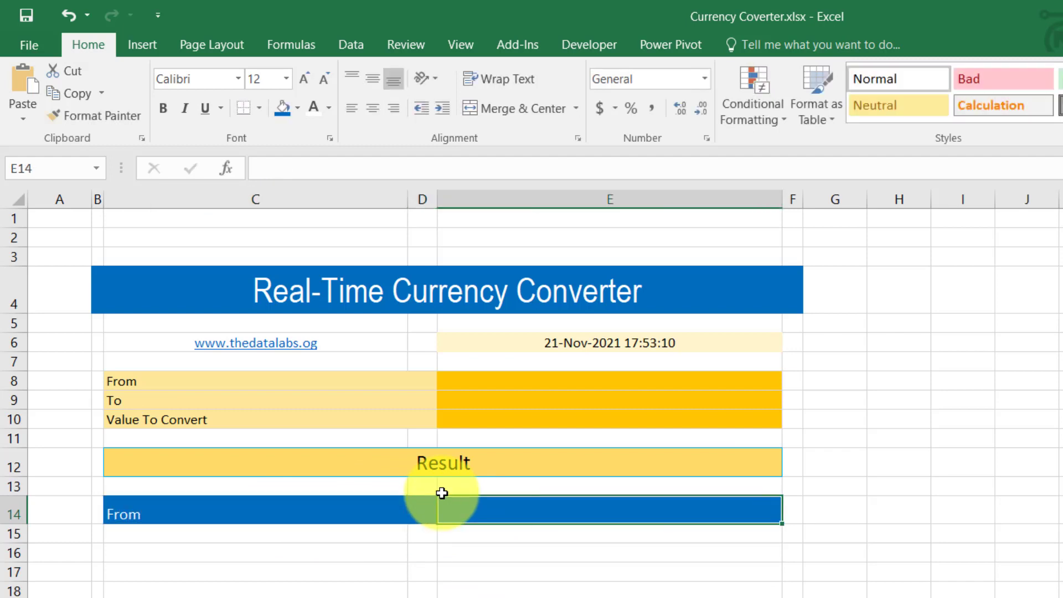
type("T")
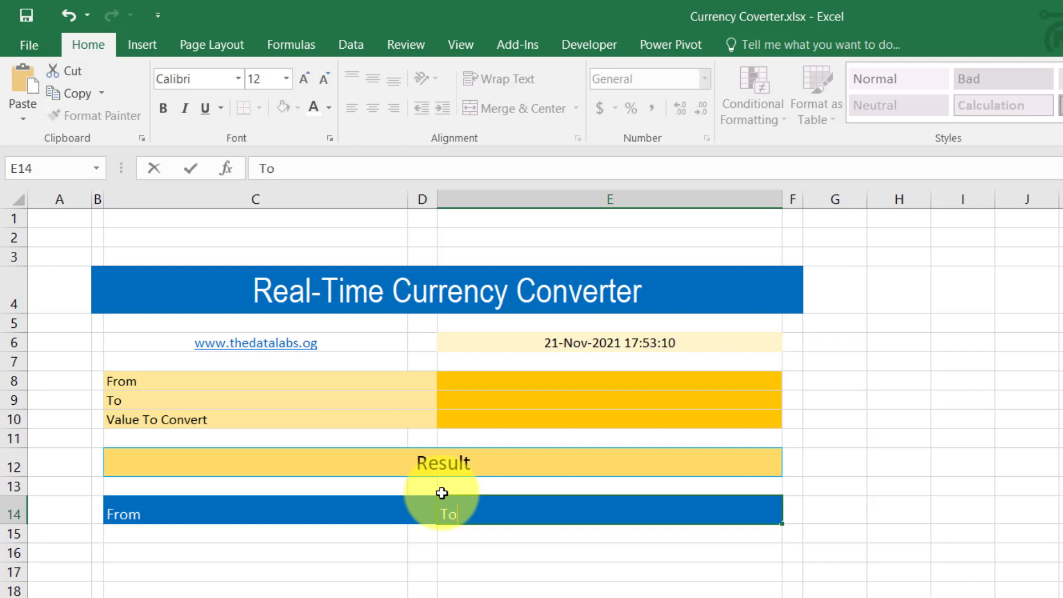
type("o")
key("Return")
Center the row 14 headers in C14:E14 both horizontally and vertically
left_click(386, 515)
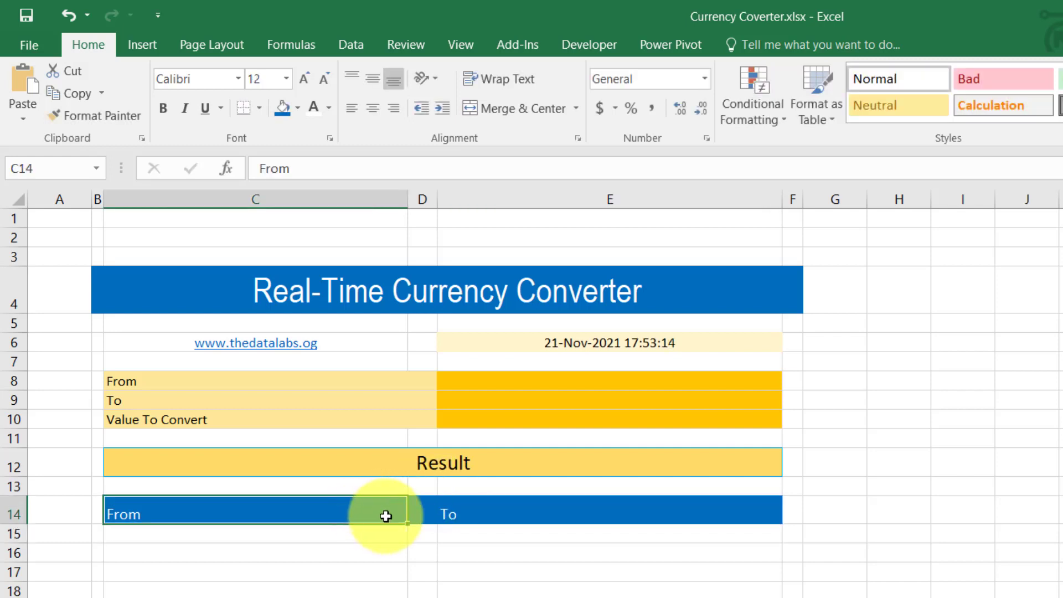
left_click(481, 510, "shift")
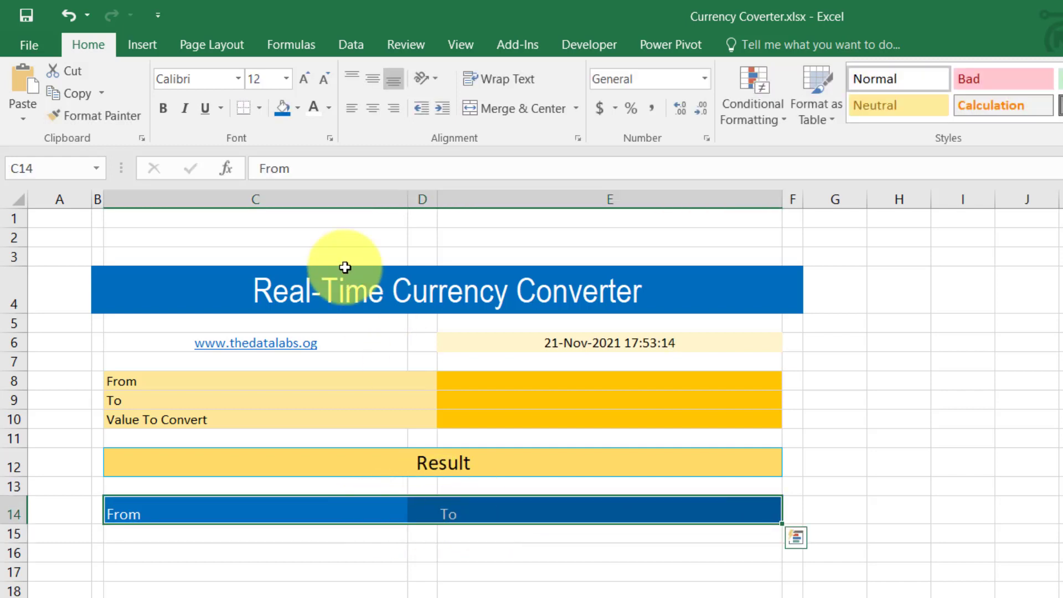
left_click(370, 110)
left_click(369, 78)
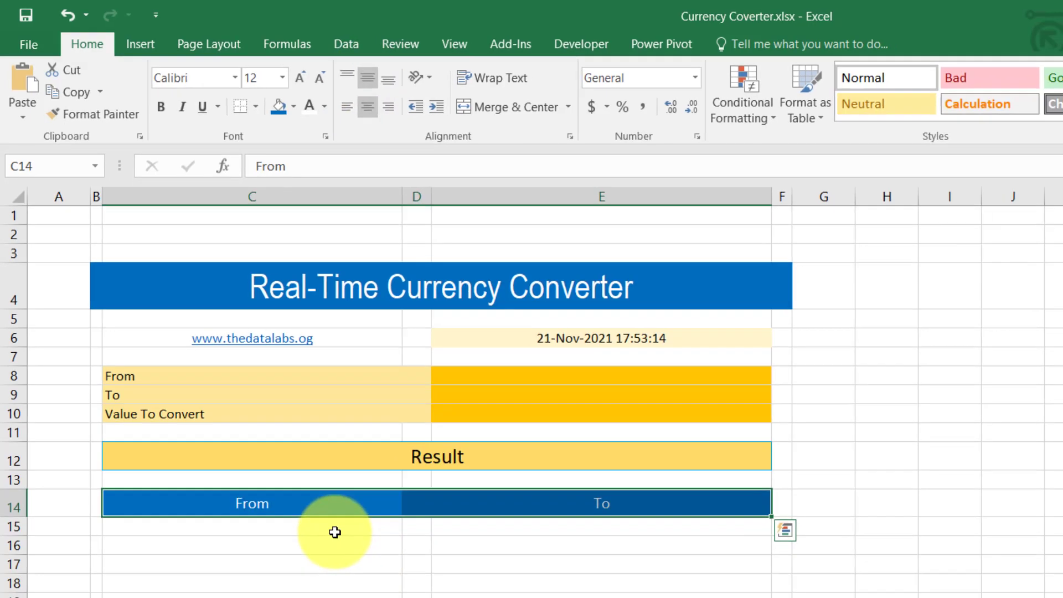
Make row 15 taller and format C15:E15 with horizontal and vertical centering at font size 12
left_click(335, 532)
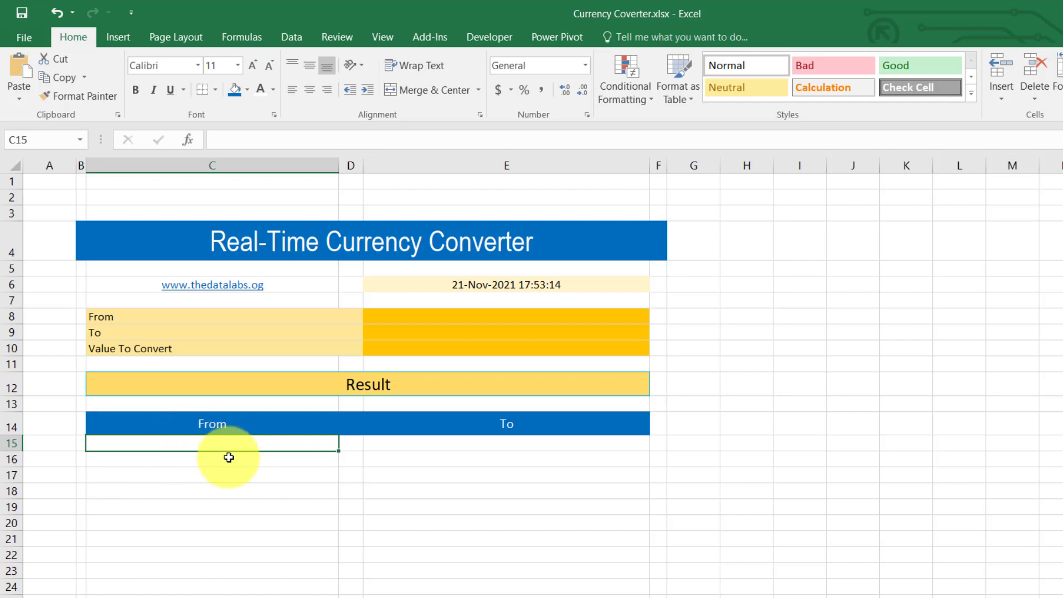
left_click_drag(15, 449, 13, 462)
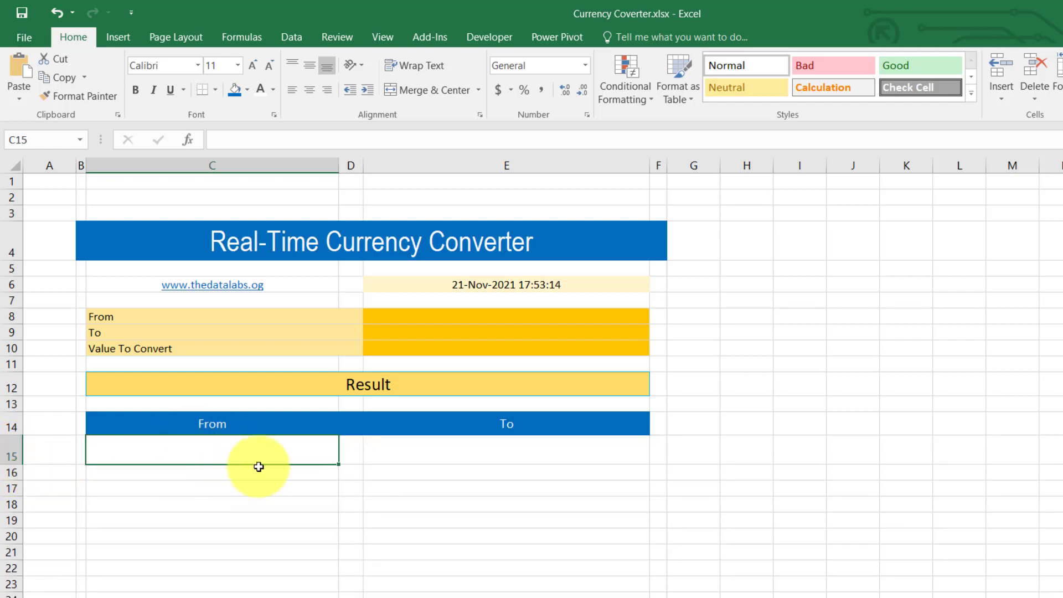
left_click_drag(257, 465, 422, 455)
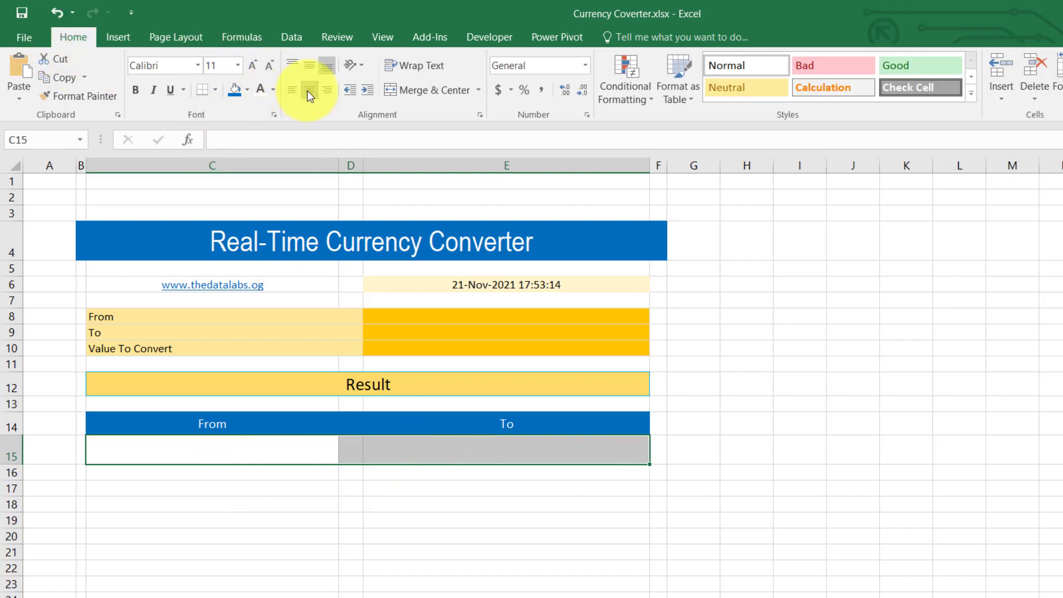
left_click(309, 66)
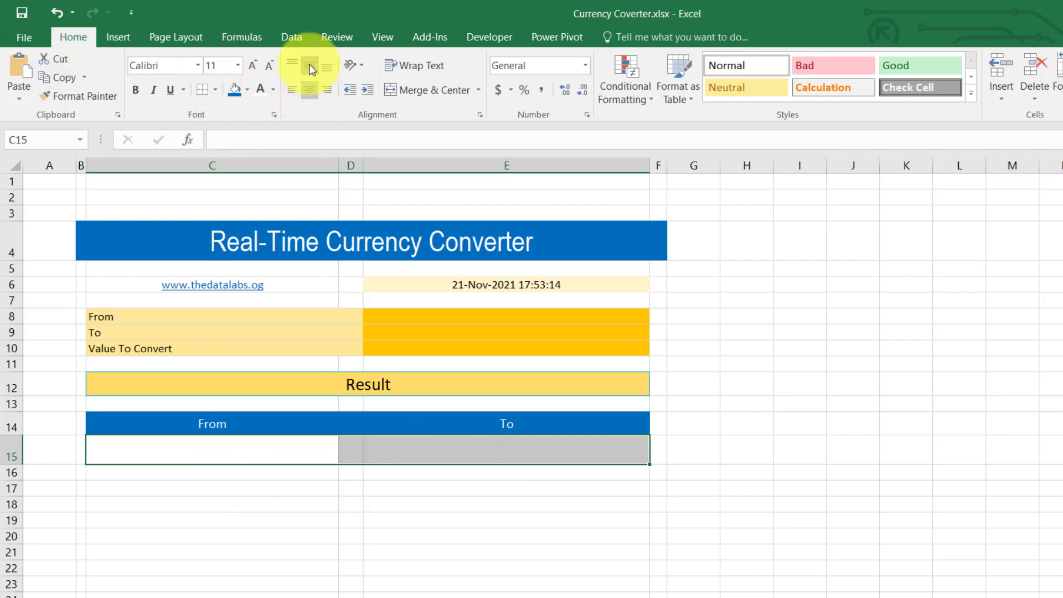
left_click(254, 68)
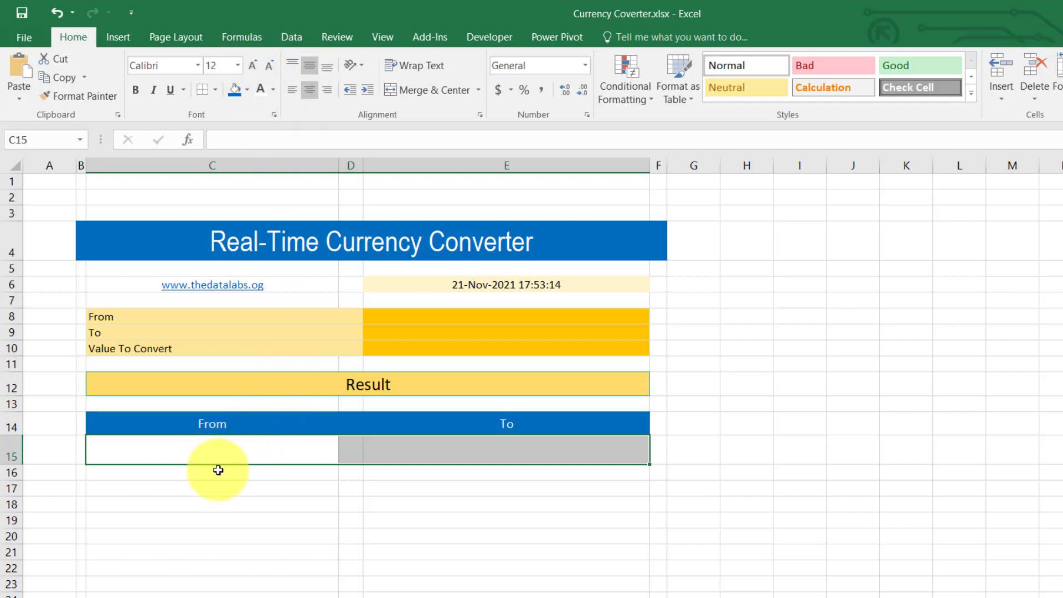
Enter an equals sign "=" as text in D15, between the From and To result cells
left_click(350, 449)
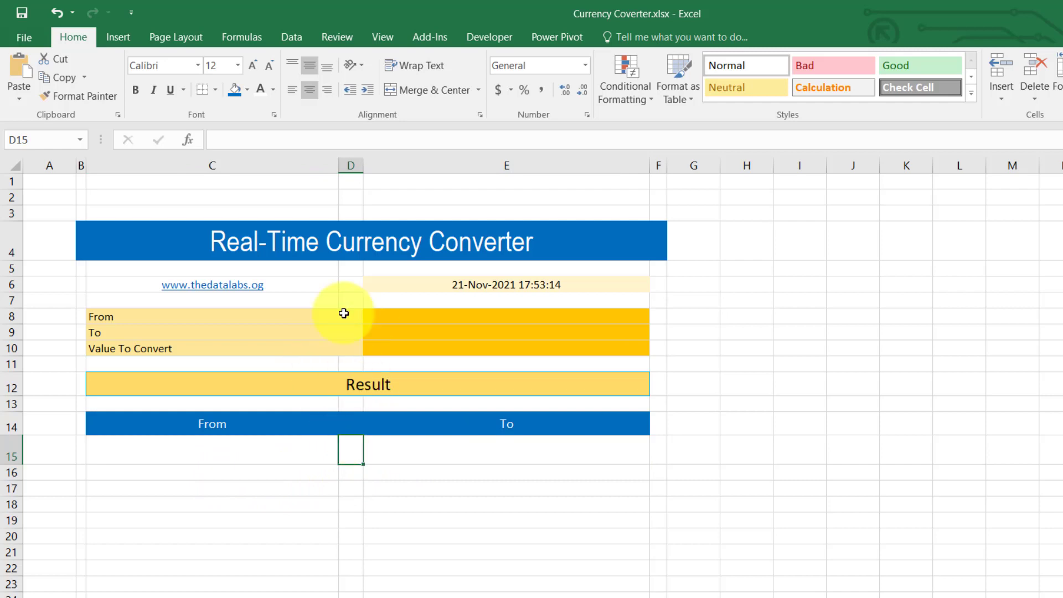
type("=")
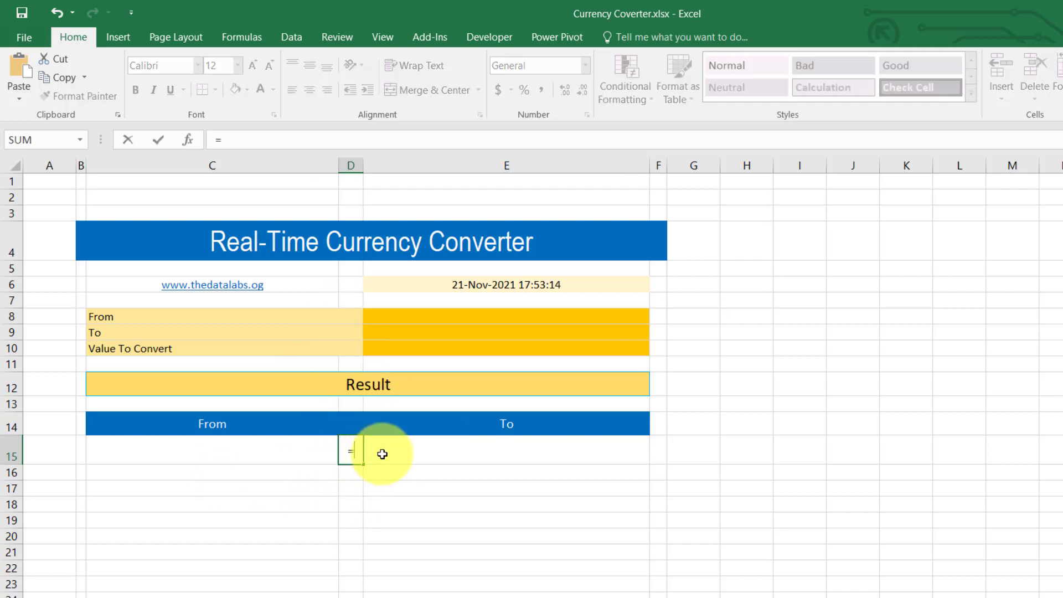
key("Return")
left_click(351, 450)
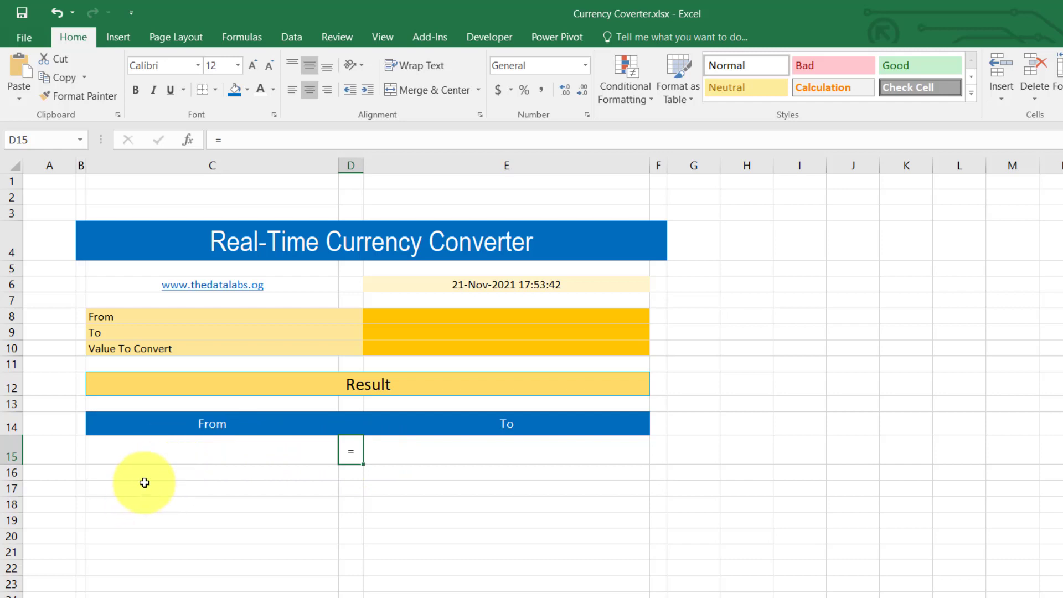
Merge and center C16:E16 and fill the merged cell with blue
left_click(113, 469)
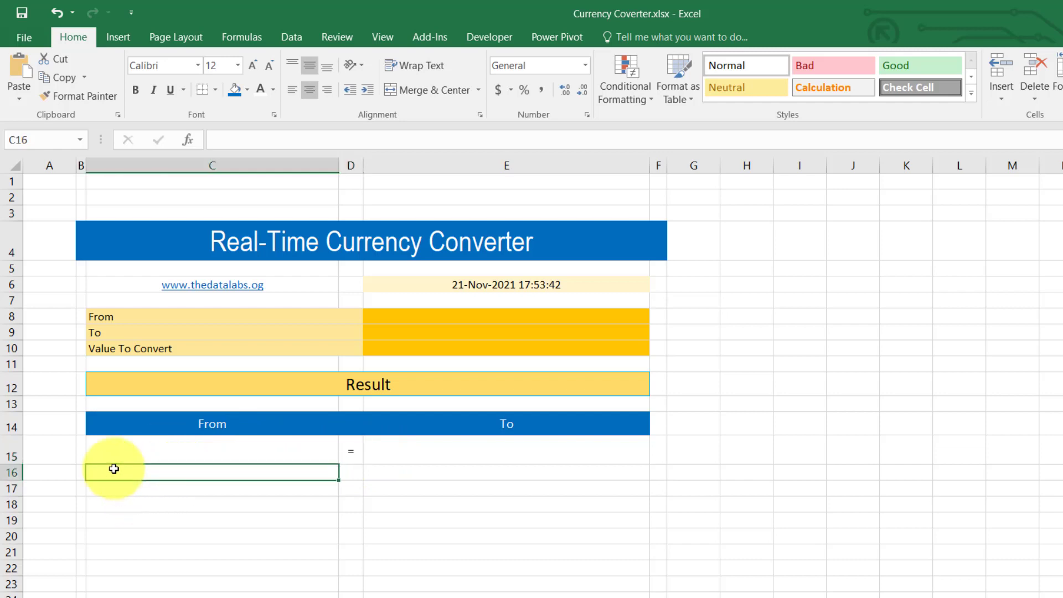
left_click(531, 472, "shift")
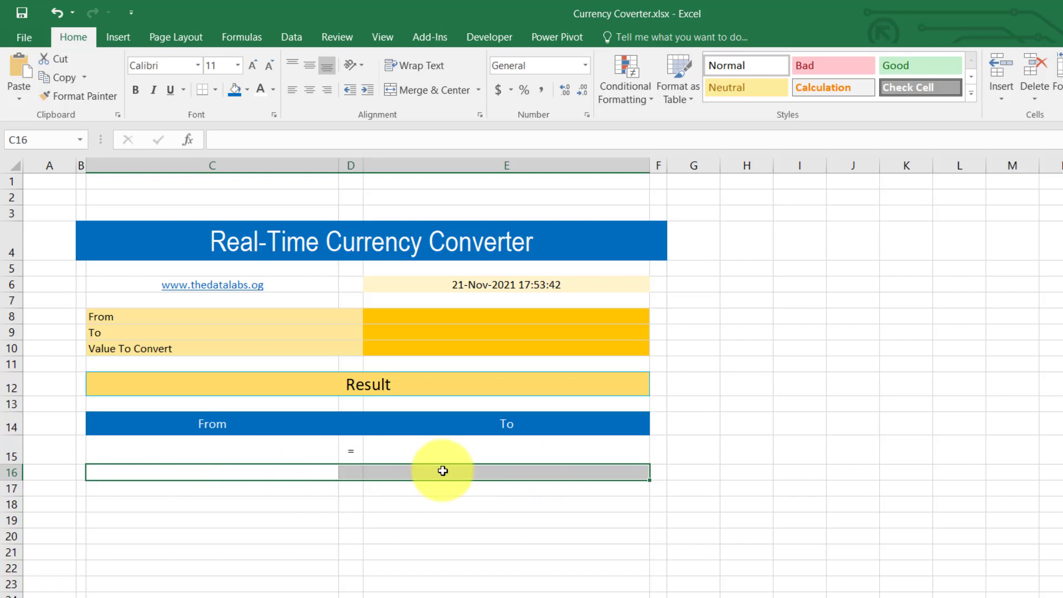
left_click(392, 94)
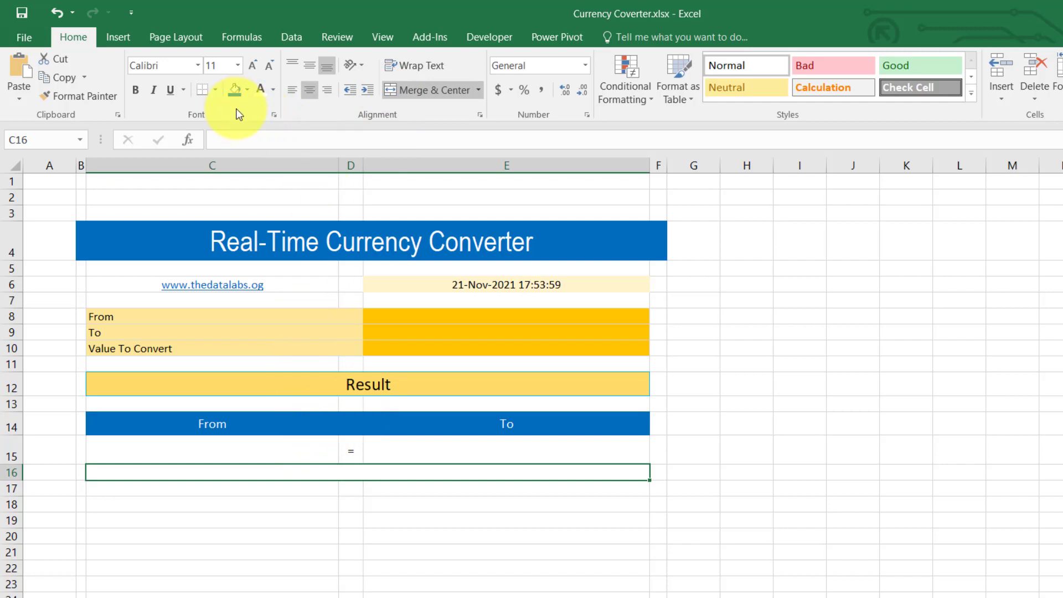
left_click(235, 93)
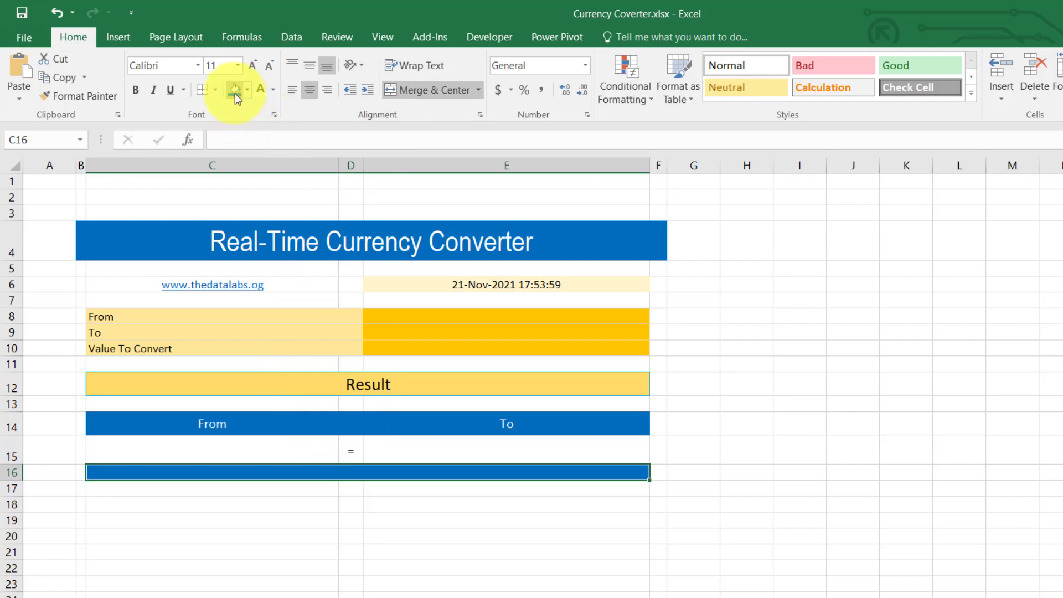
Format merged cell C16 with white text at font size 16 and make row 16 taller
left_click(254, 64)
left_click(254, 64)
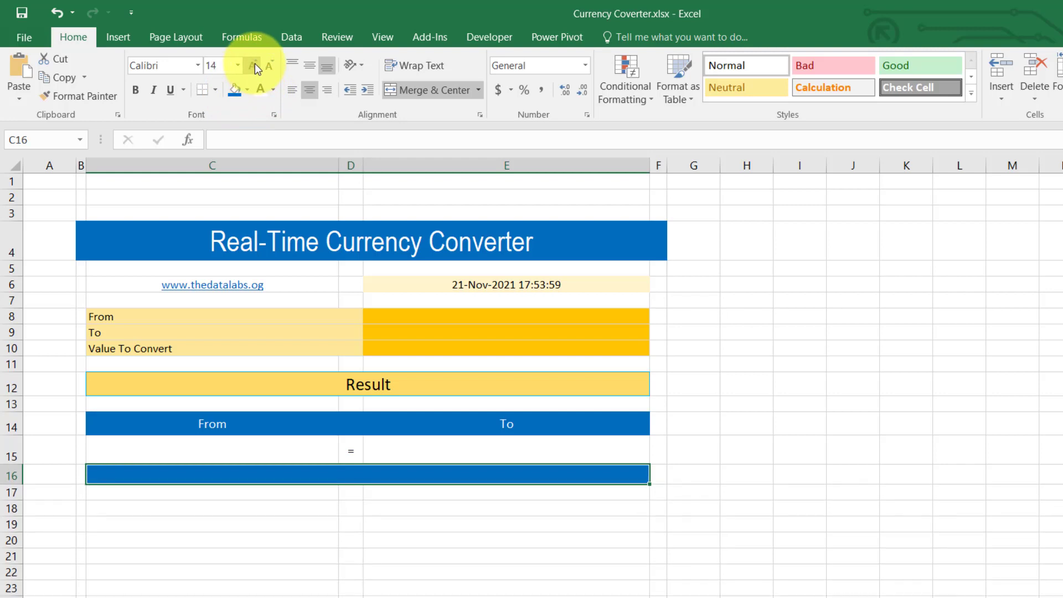
left_click(254, 65)
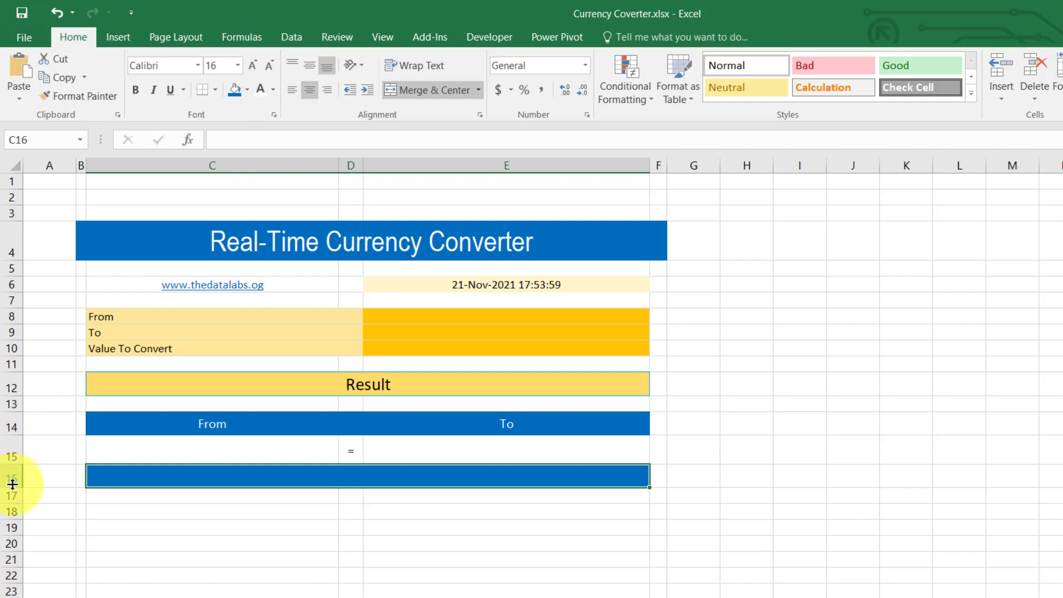
left_click_drag(12, 484, 12, 495)
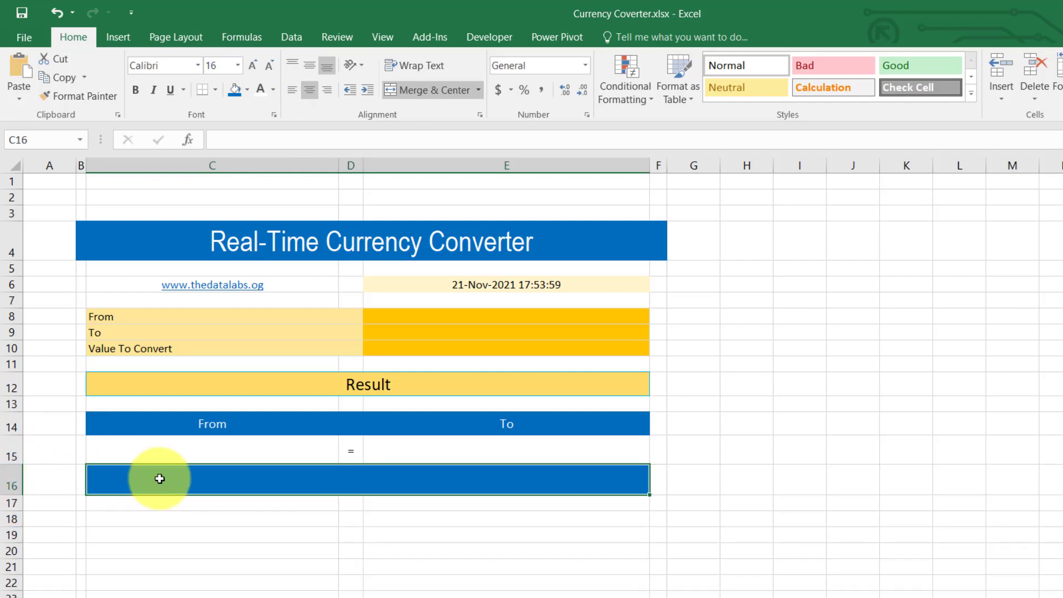
Enter "Converted Amount" in merged cell C16 and align it vertically to the middle
double_click(278, 484)
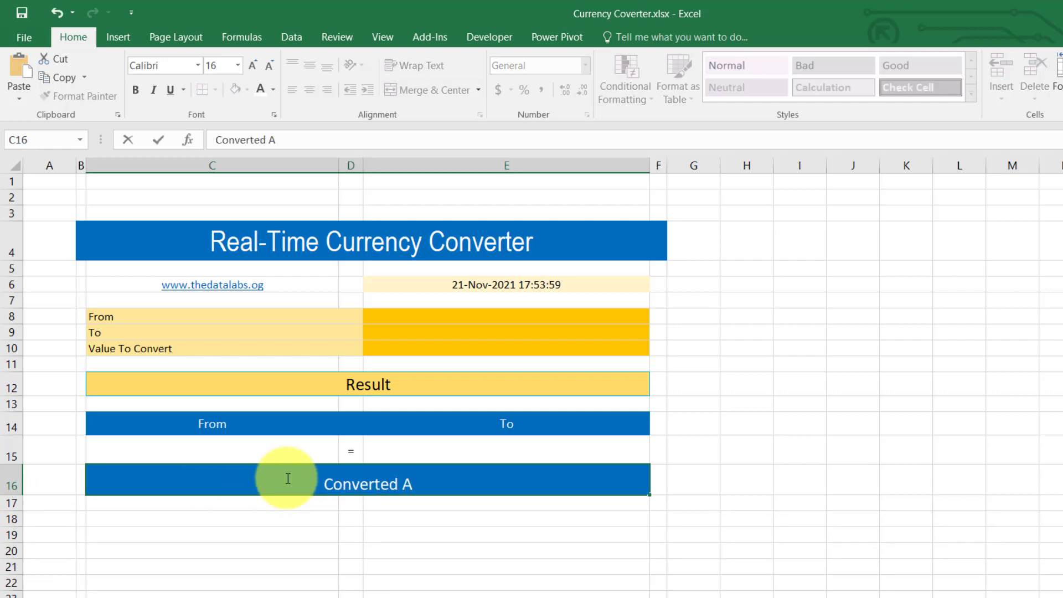
type("Converted Amount")
key("Return")
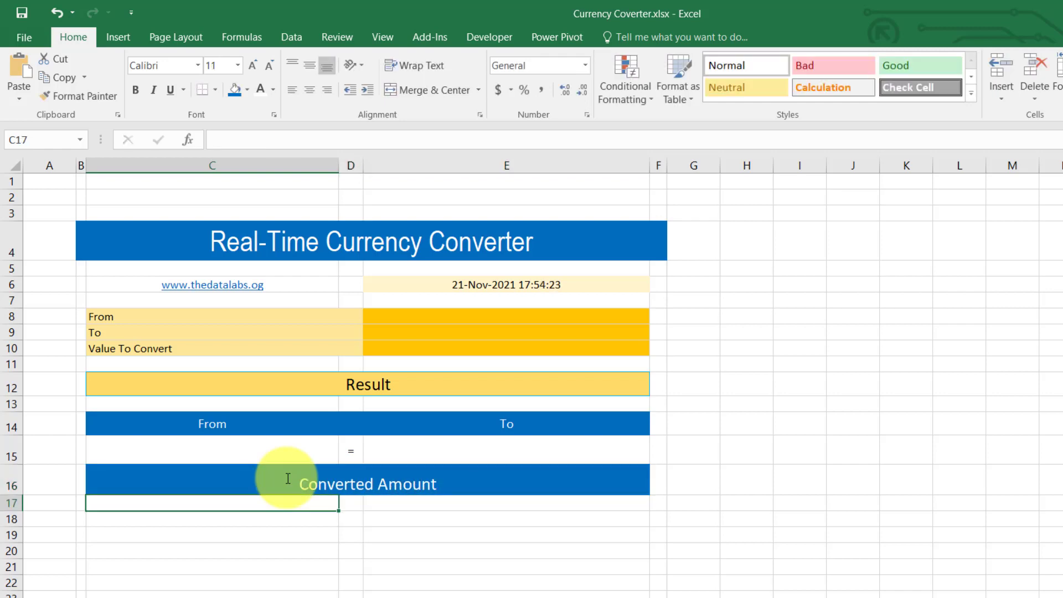
left_click(287, 478)
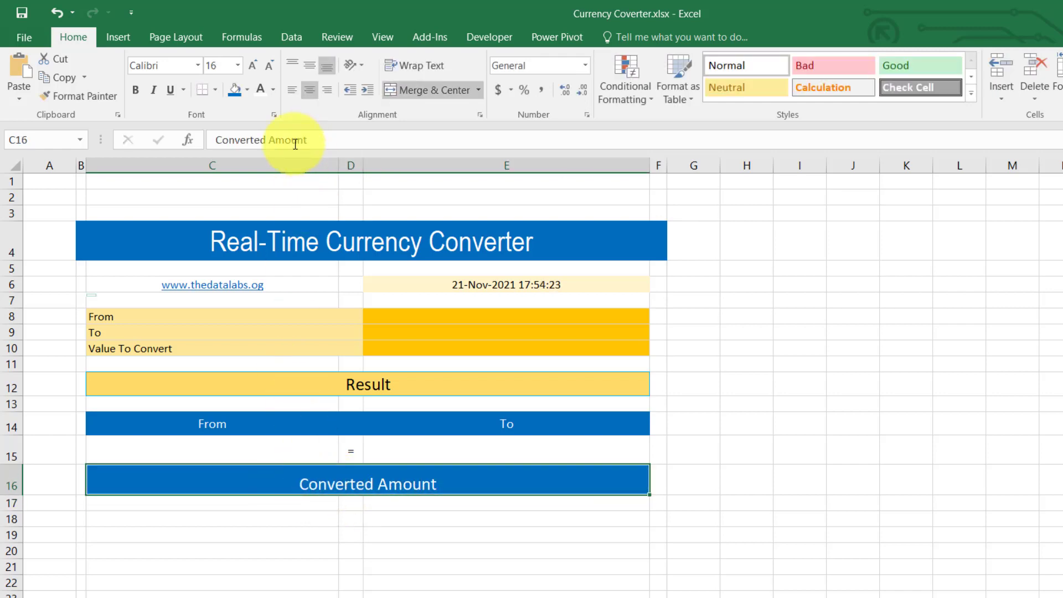
left_click(314, 65)
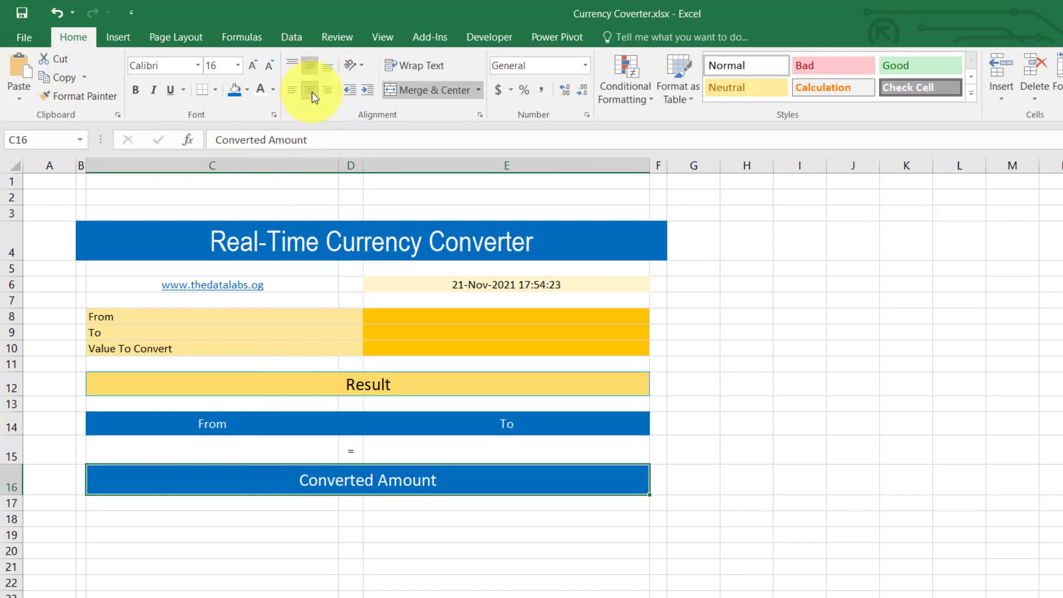
Merge and center C17:E17 below the Converted Amount heading and make row 17 about three times as tall
left_click(126, 505)
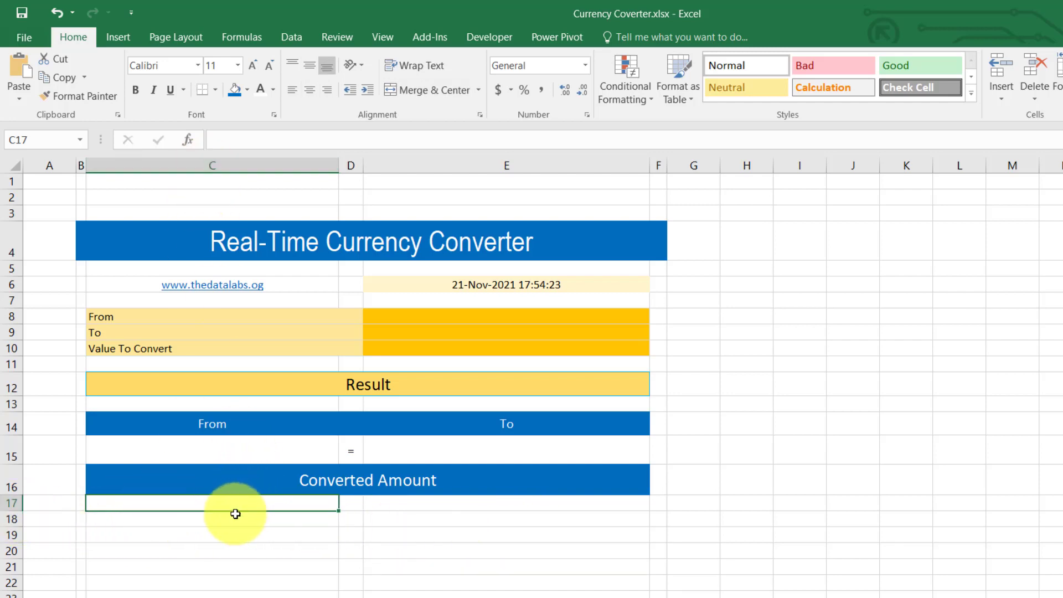
left_click(467, 504, "shift")
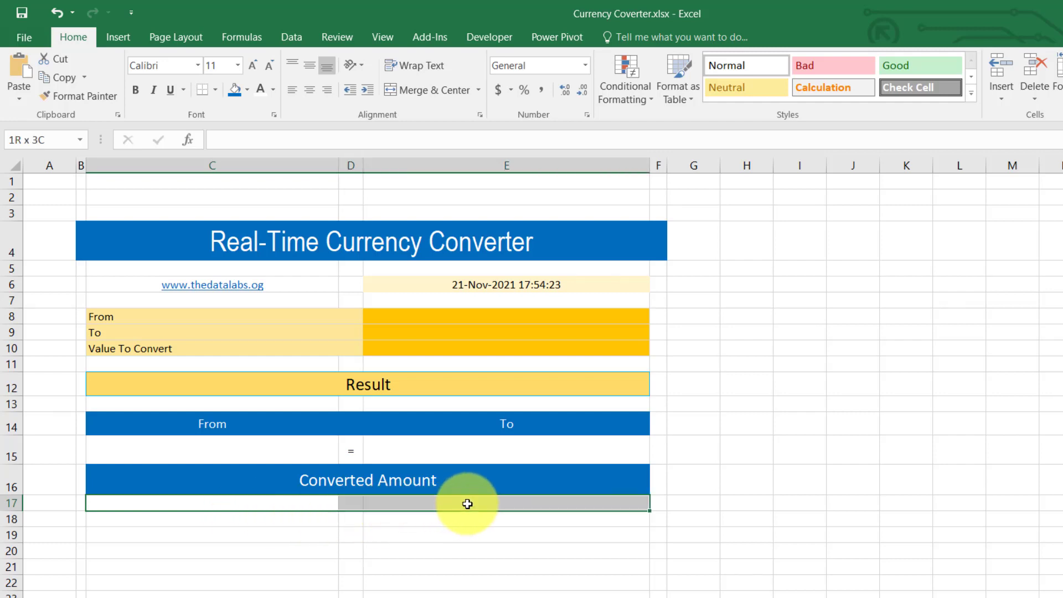
left_click(394, 90)
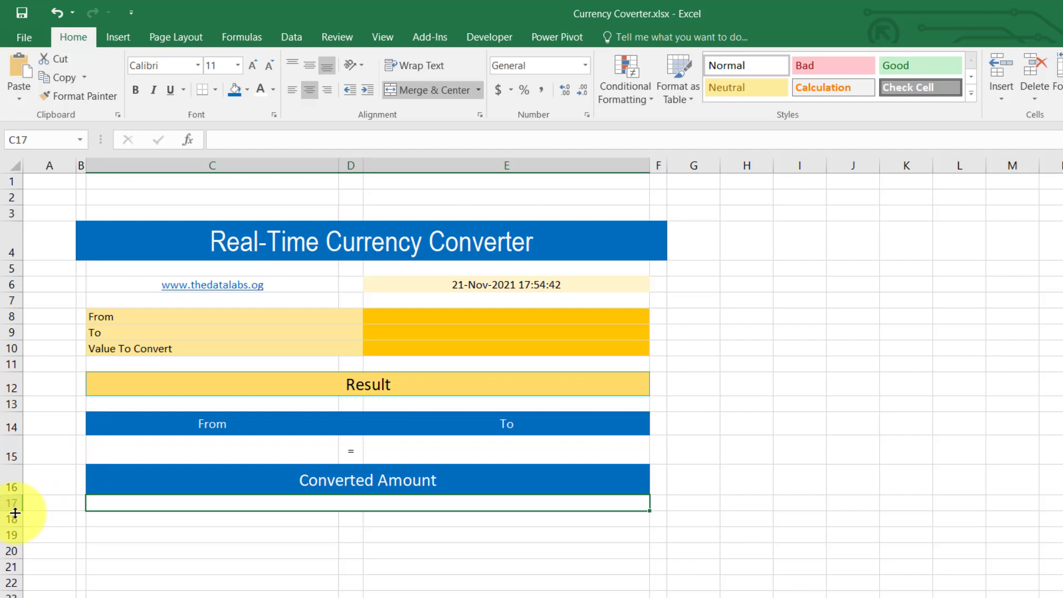
left_click_drag(15, 510, 14, 544)
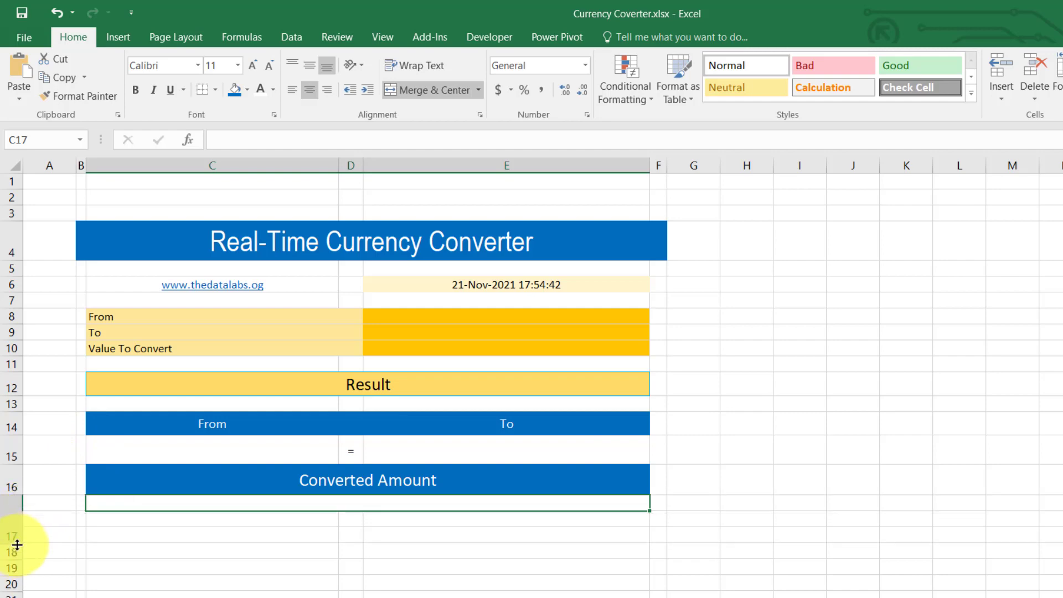
Format merged cell C17 with middle vertical alignment, font size 14 and the Automatic font color
left_click(310, 66)
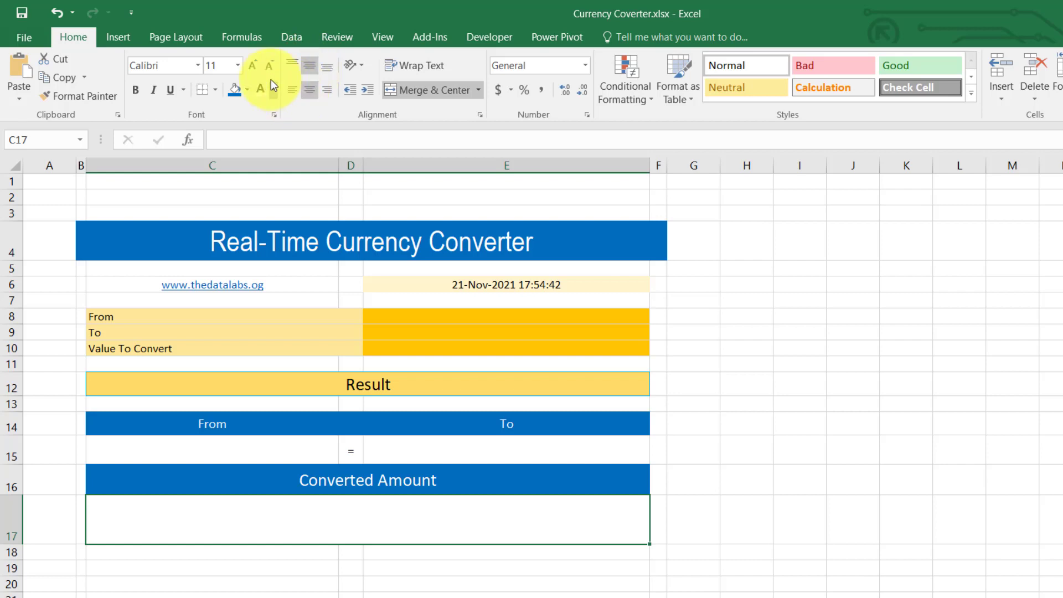
left_click(254, 68)
left_click(254, 68)
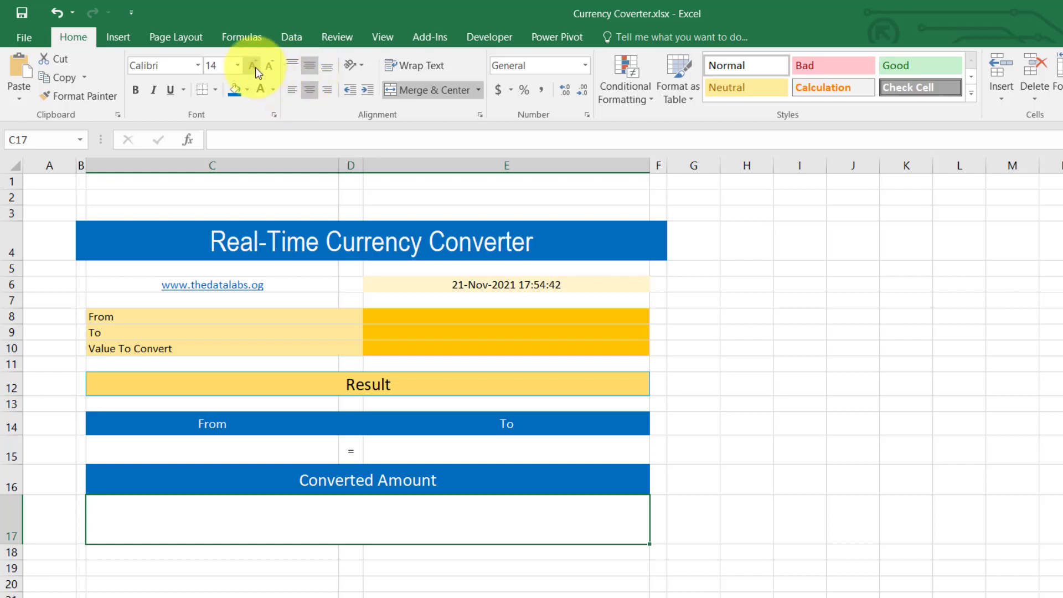
left_click(273, 89)
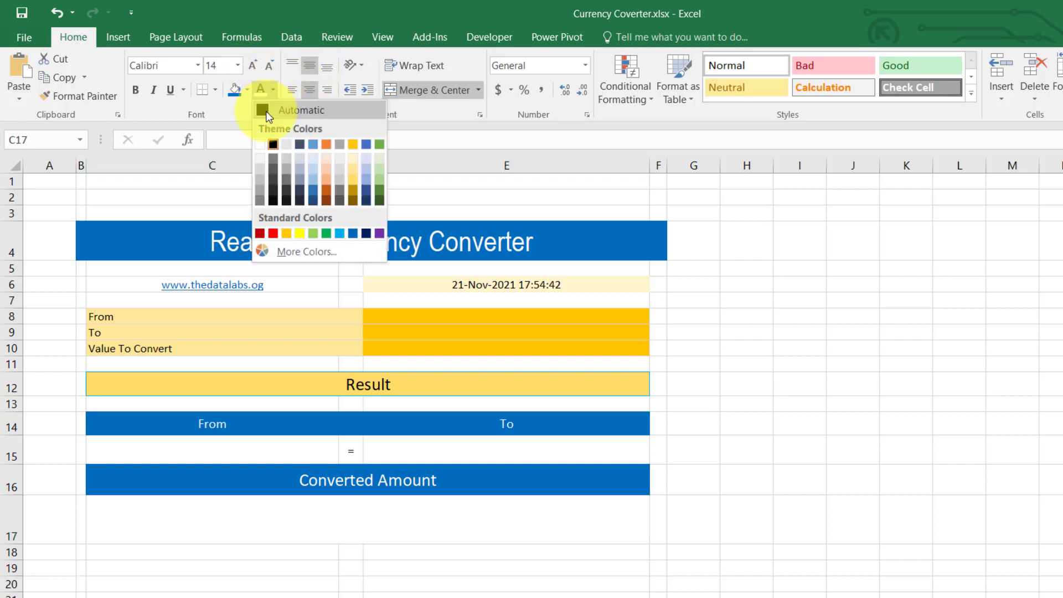
left_click(258, 107)
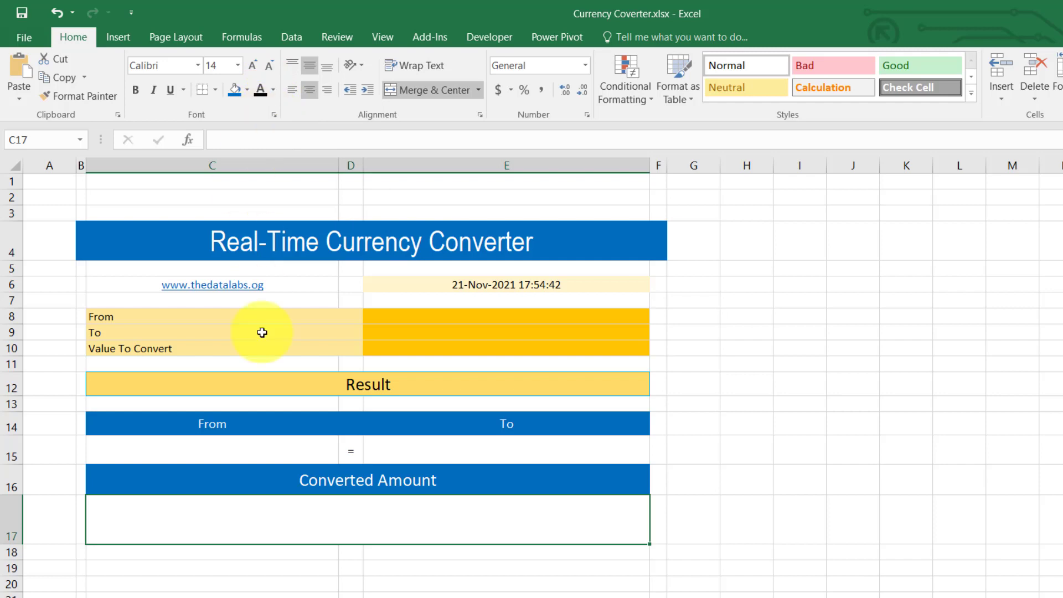
Hide the worksheet gridlines and collapse the ribbon
left_click(168, 594)
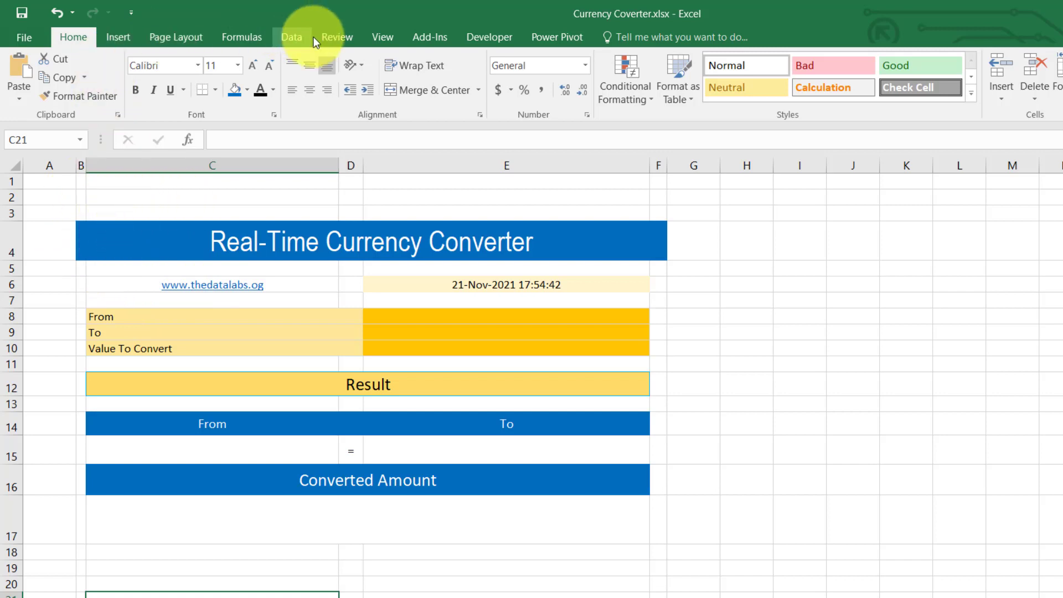
left_click(380, 35)
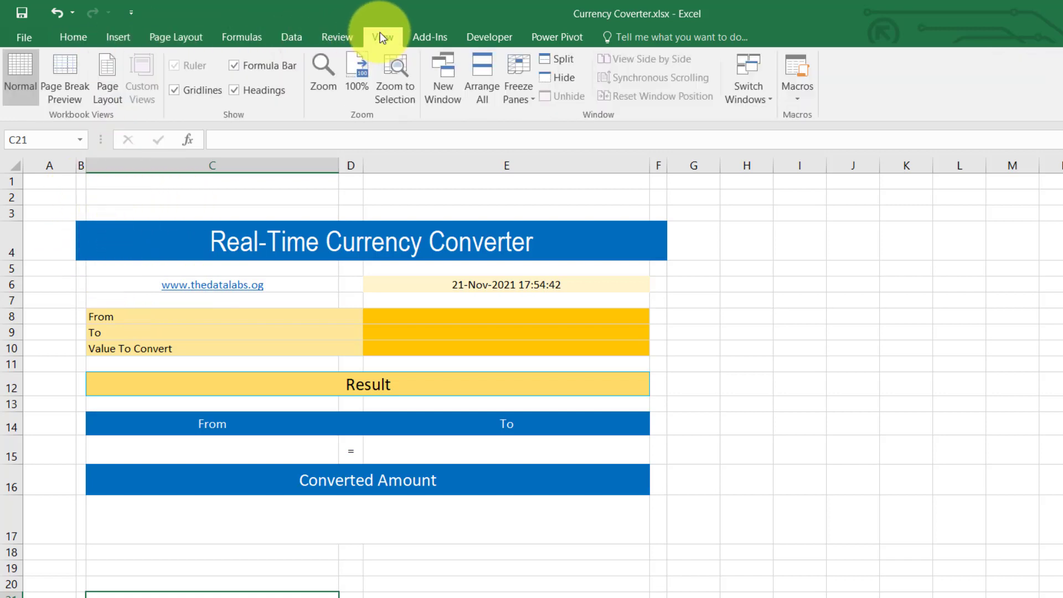
left_click(181, 92)
left_click(166, 198)
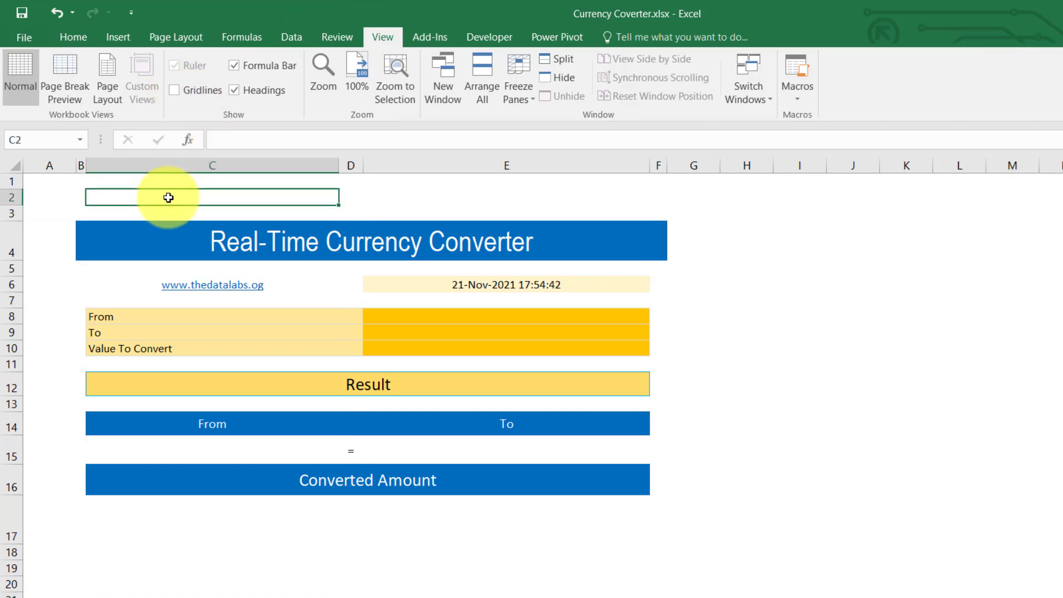
double_click(374, 34)
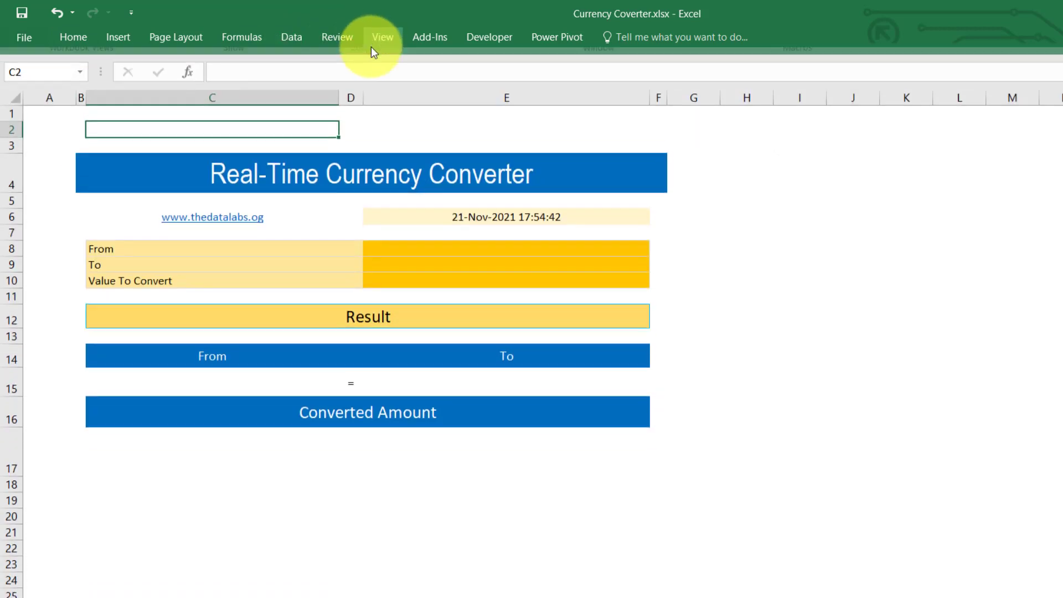
left_click(145, 145)
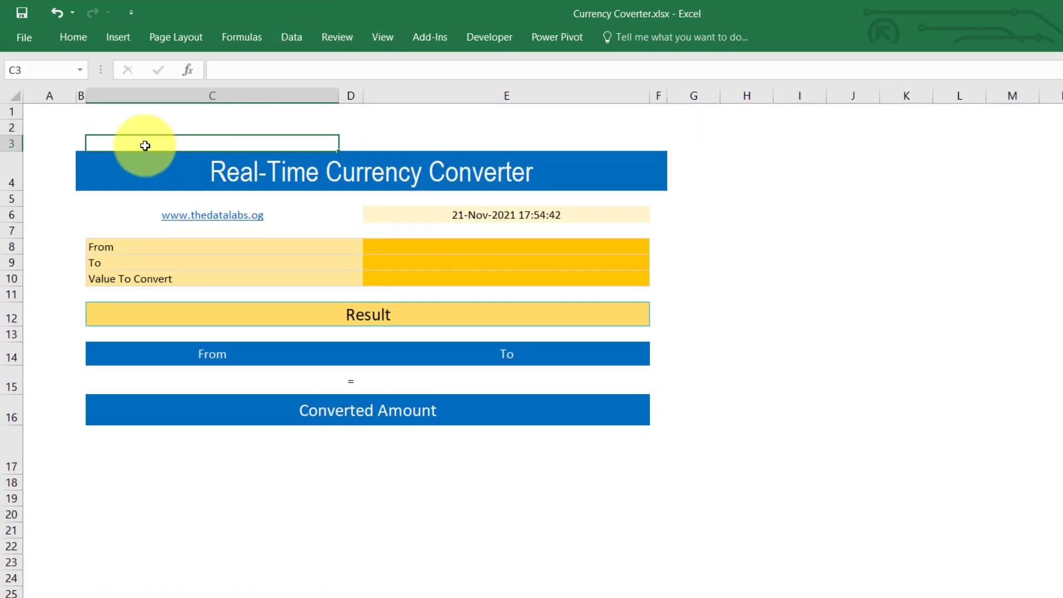
Apply a medium solid outline border in the Automatic color to the Real-Time Currency Converter title cell
left_click(103, 168)
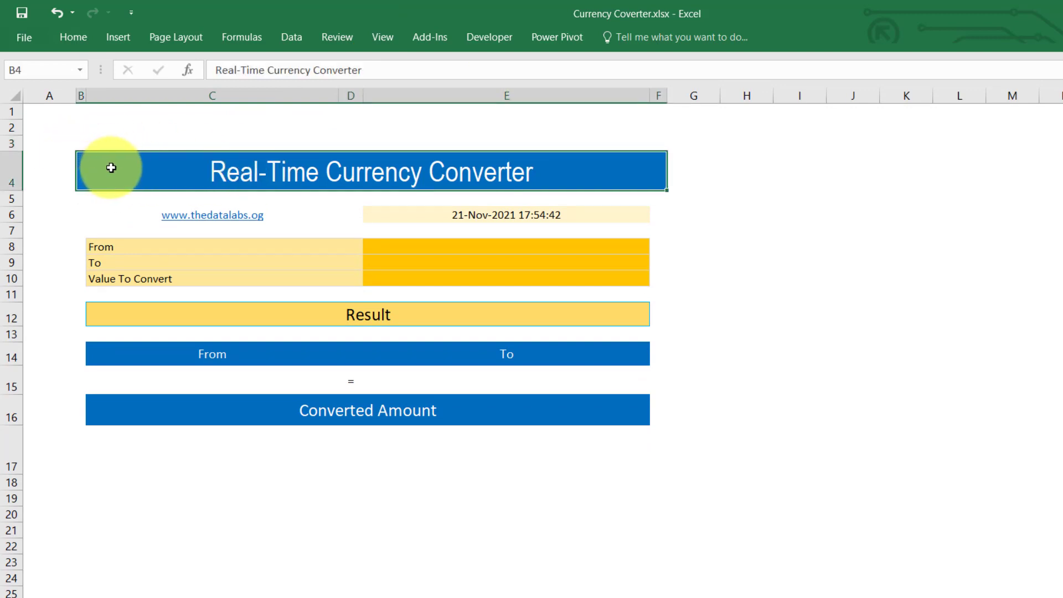
key("ctrl+1")
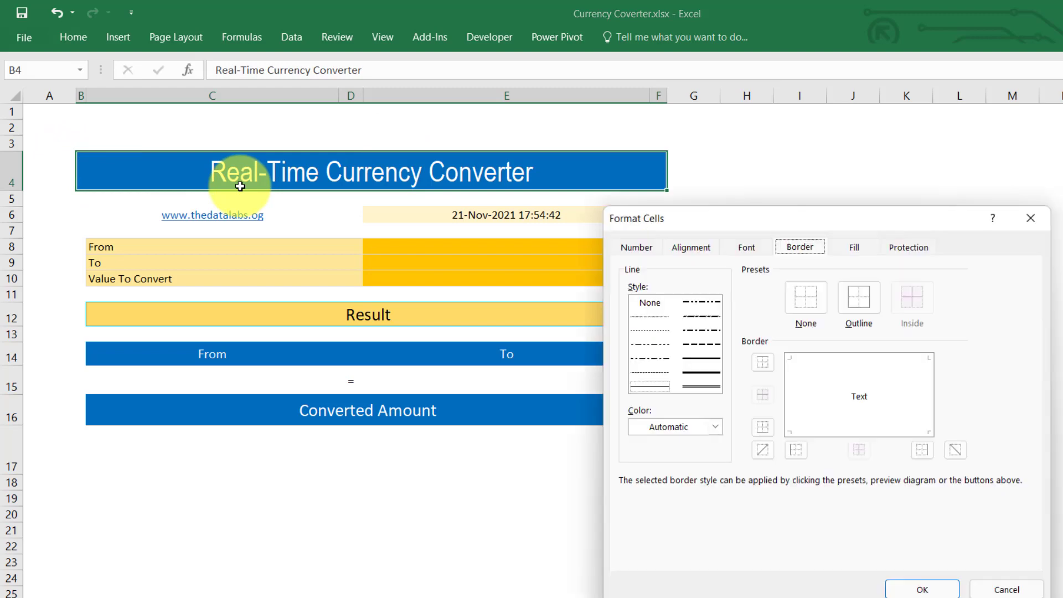
left_click(673, 346)
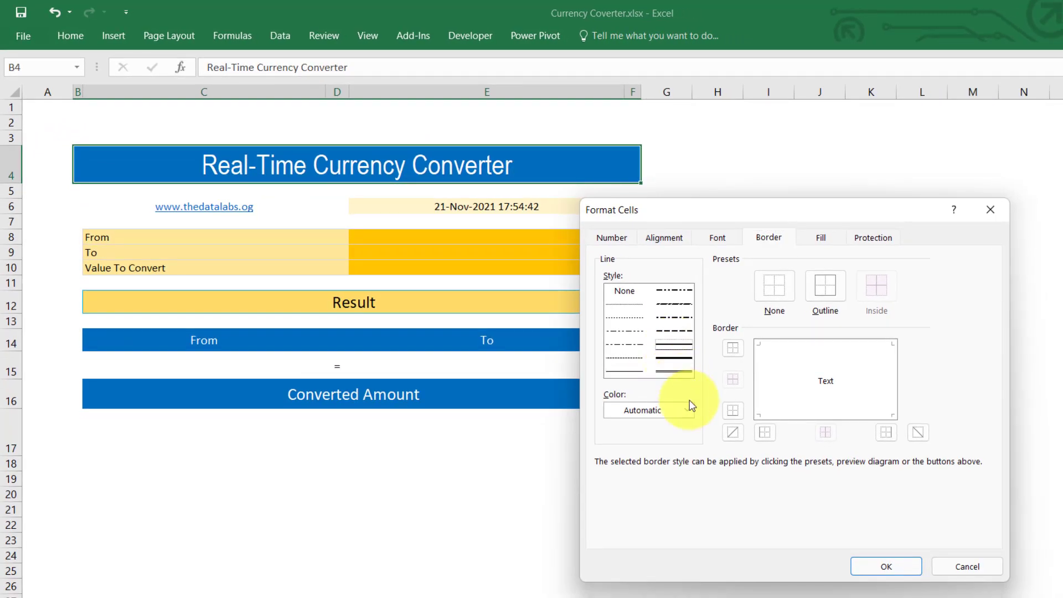
left_click(687, 409)
left_click(624, 430)
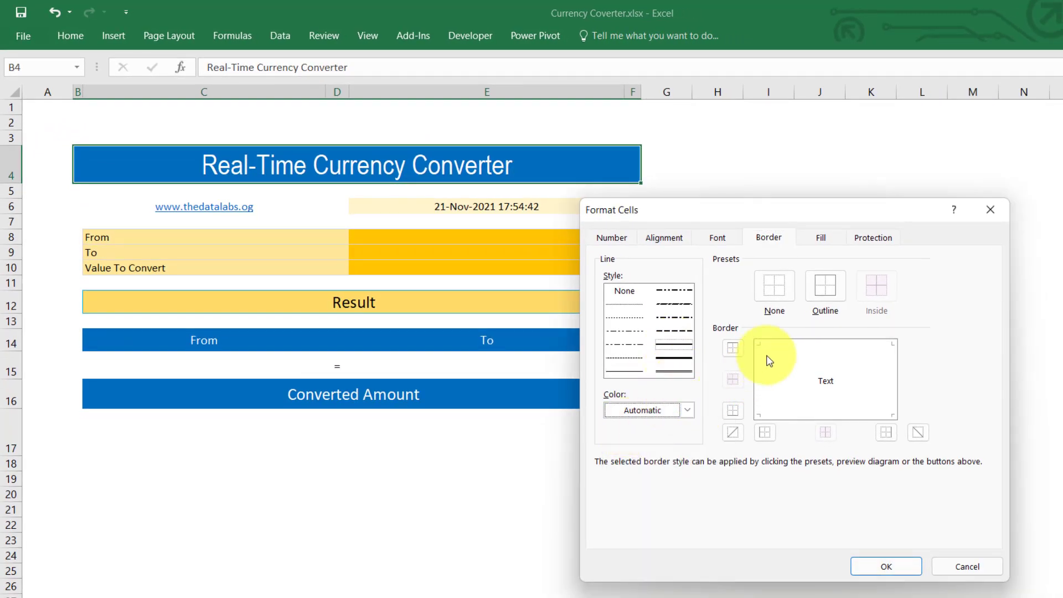
left_click(827, 287)
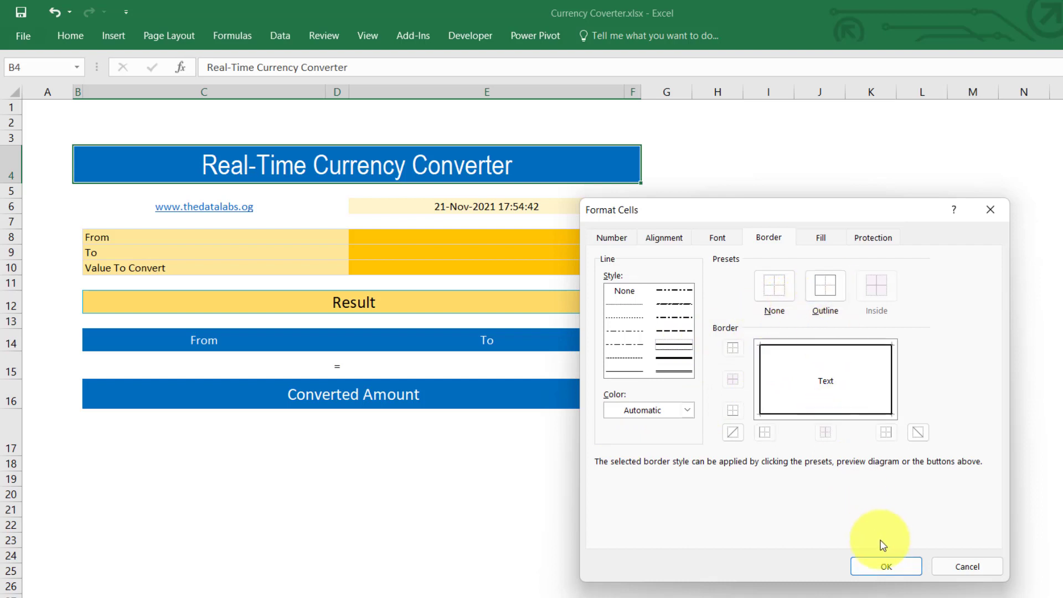
left_click(884, 564)
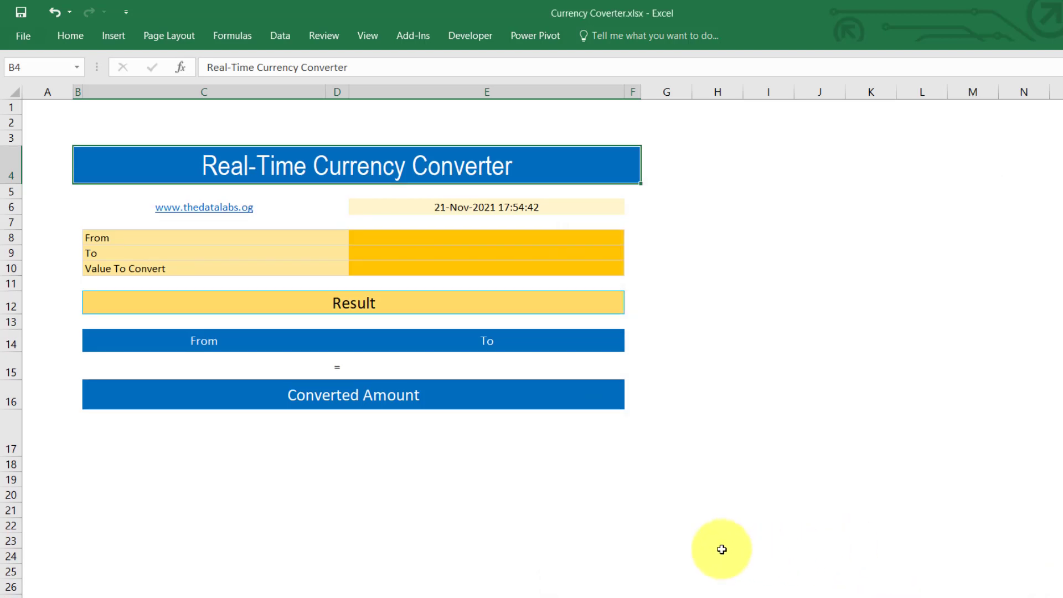
left_click(666, 525)
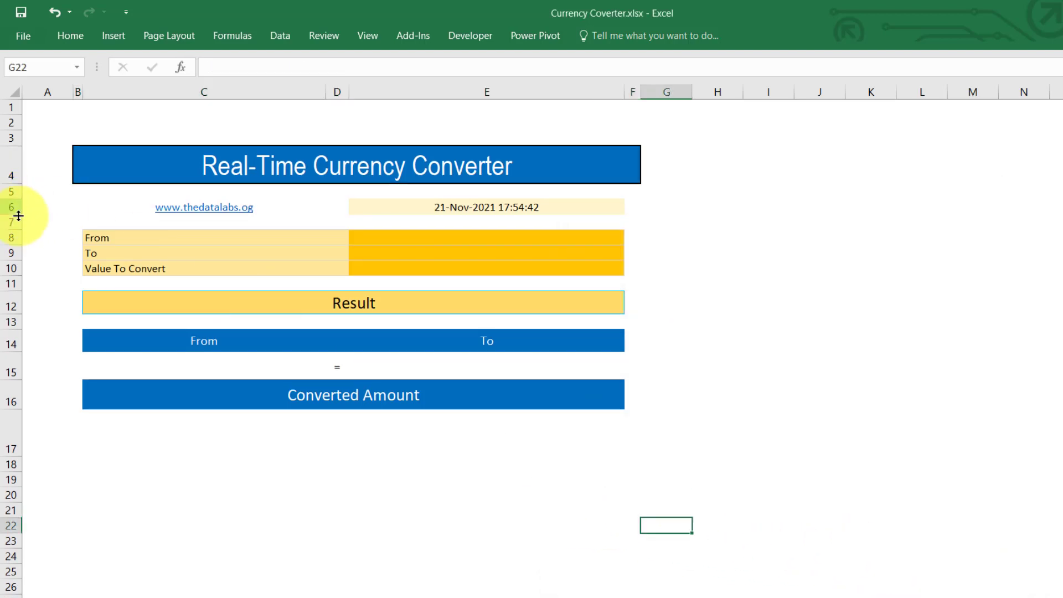
Apply thin solid outline and inside borders in the Automatic color to the From/To and Converted Amount block C14:E17
left_click(112, 340)
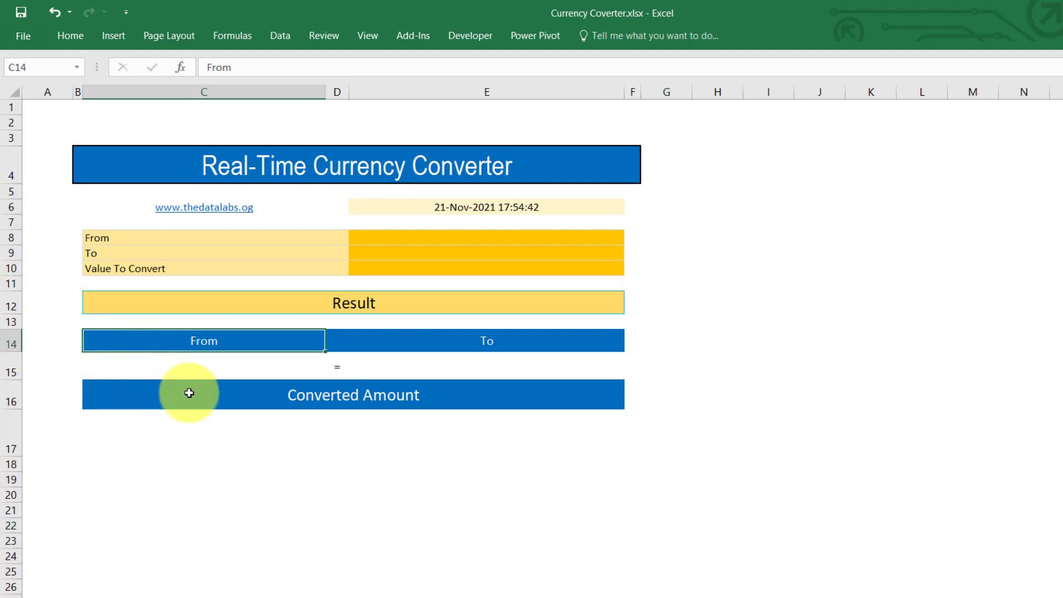
left_click(564, 449, "shift")
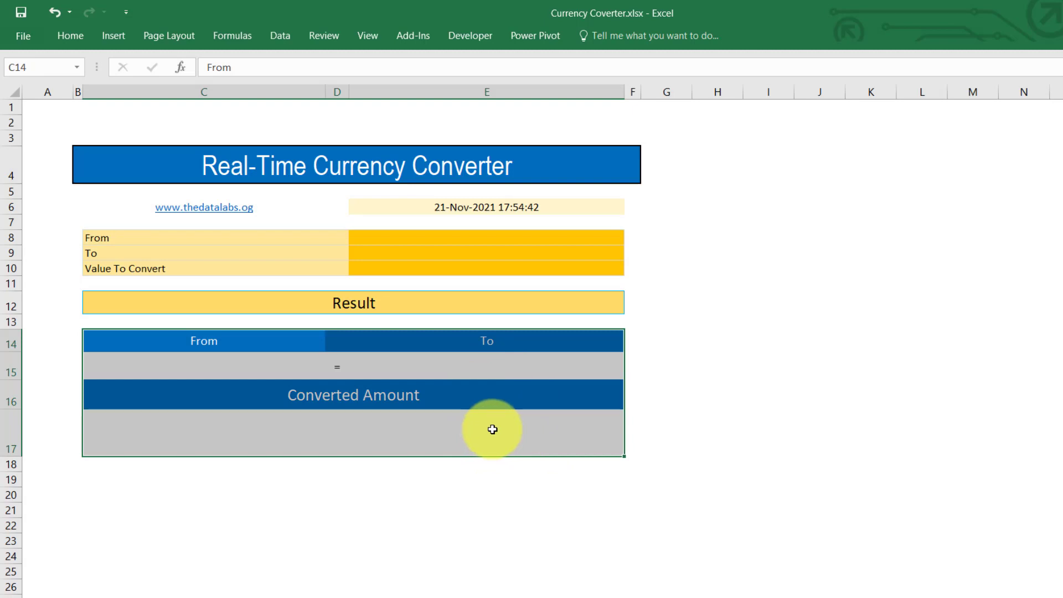
key("ctrl+1")
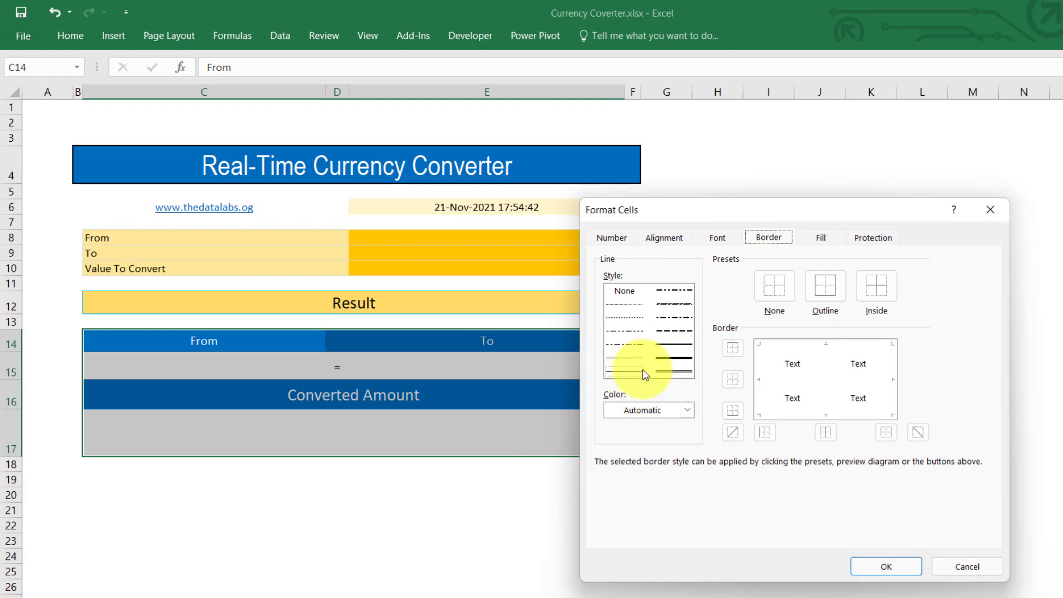
left_click(686, 410)
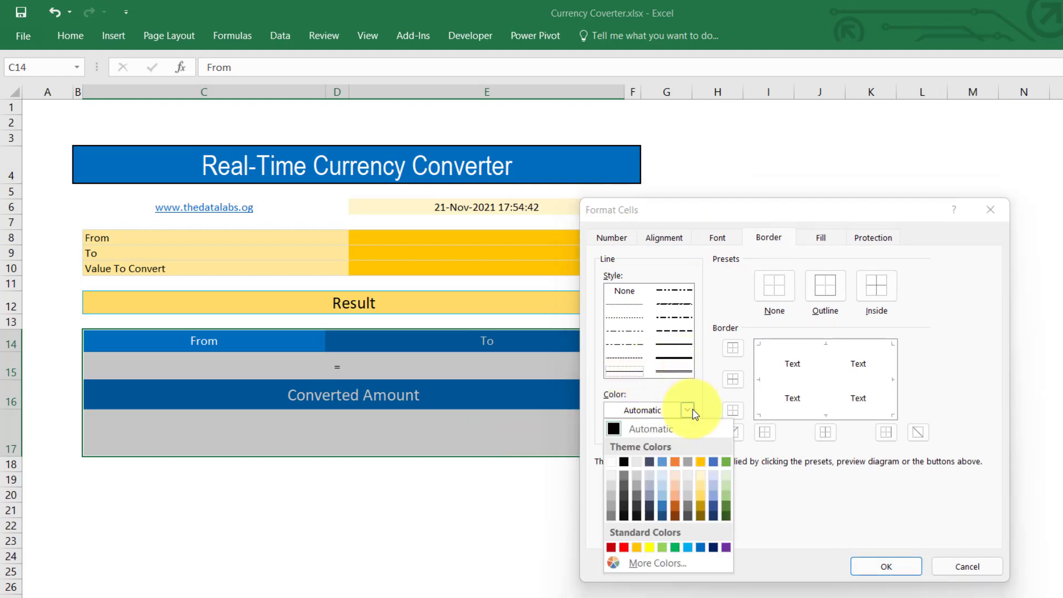
left_click(614, 430)
left_click(822, 285)
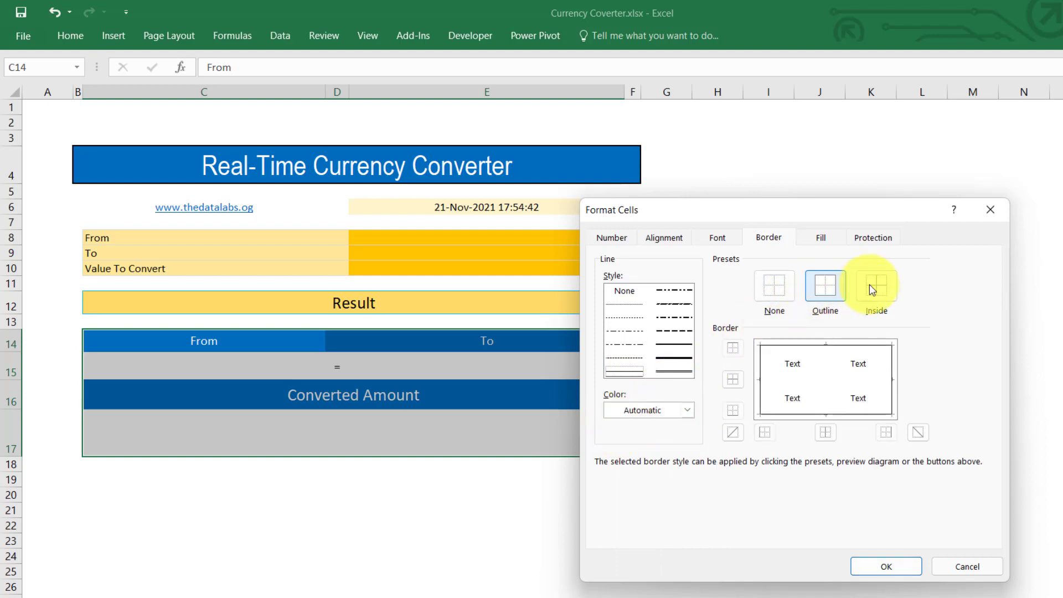
left_click(880, 567)
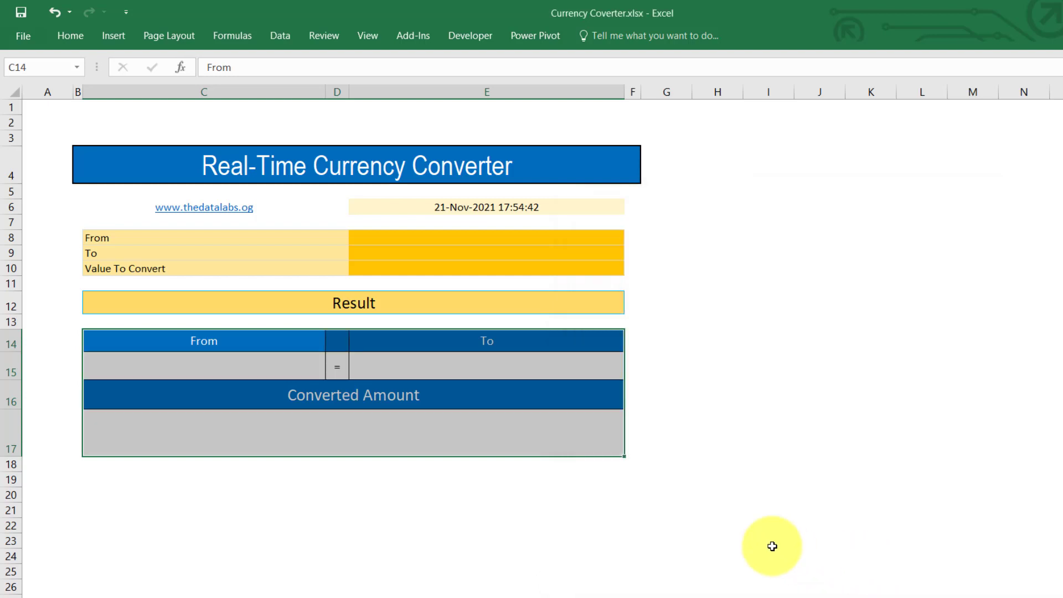
left_click(603, 531)
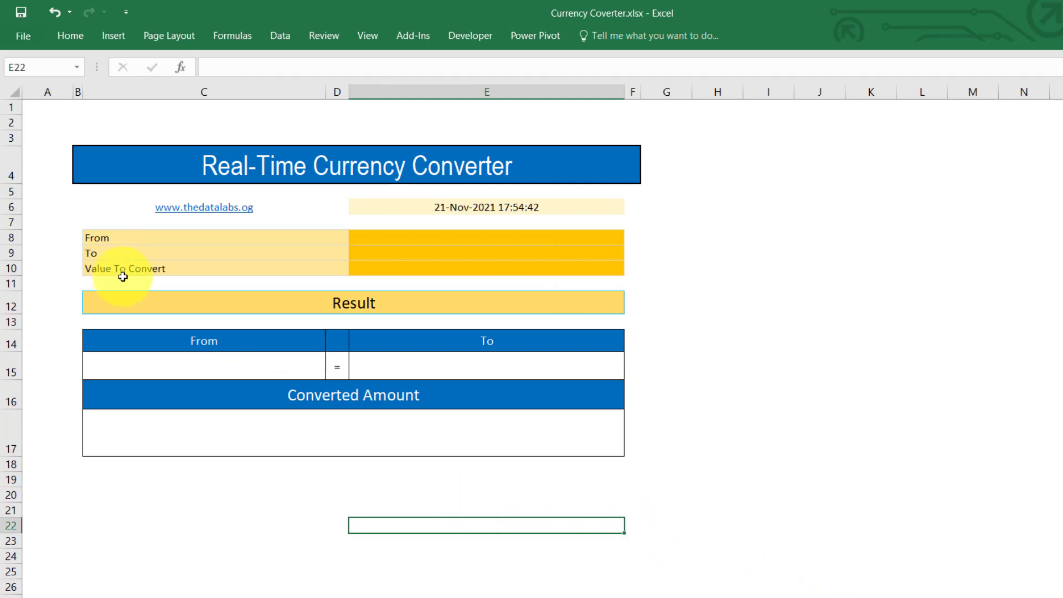
Apply a medium solid outline border in the Automatic color around the whole converter form, B4:F18
left_click(87, 157)
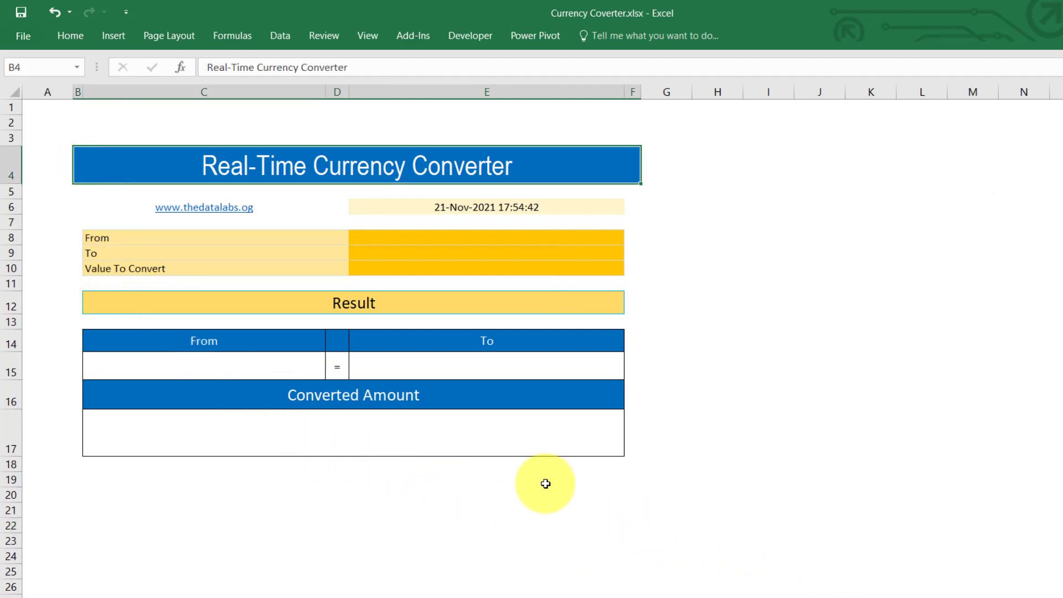
left_click_drag(545, 483, 552, 477)
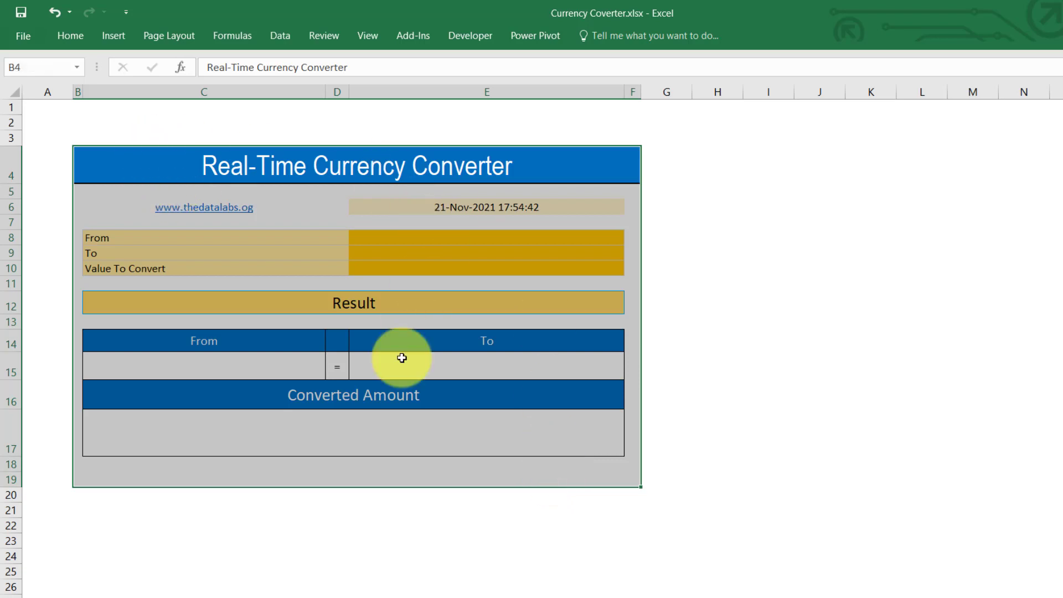
left_click(95, 159)
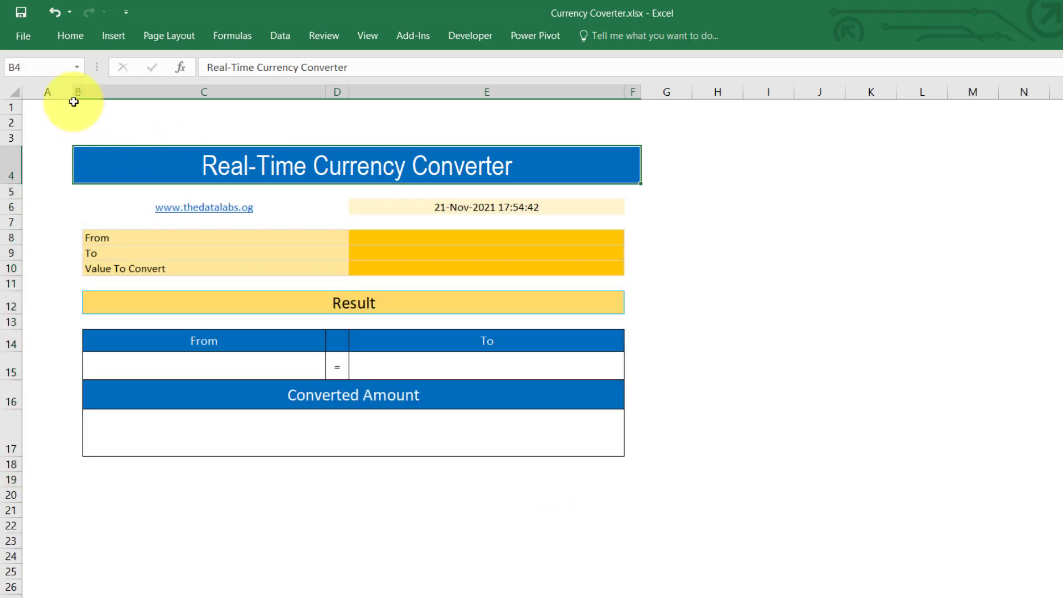
mouse_move(506, 484)
left_mouse_down()
mouse_move(567, 474)
mouse_move(223, 478)
left_mouse_up()
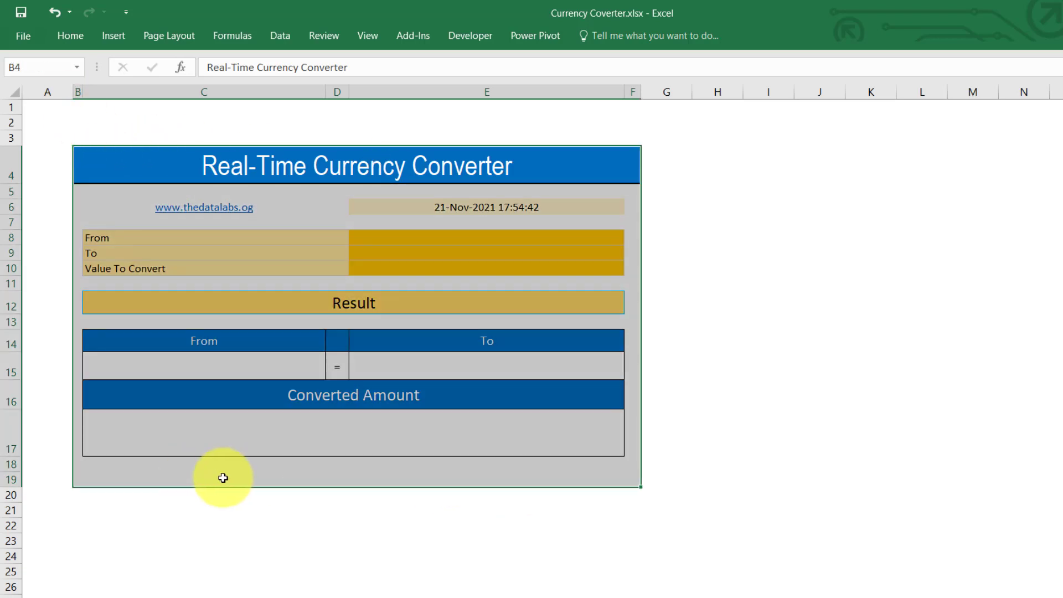
left_click(108, 469, "shift")
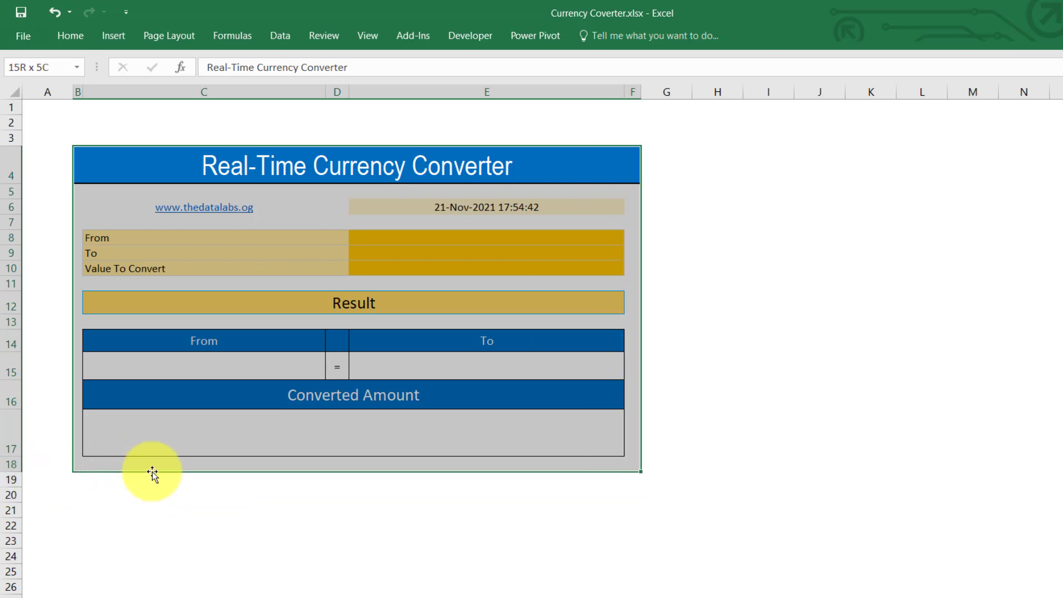
key("ctrl+1")
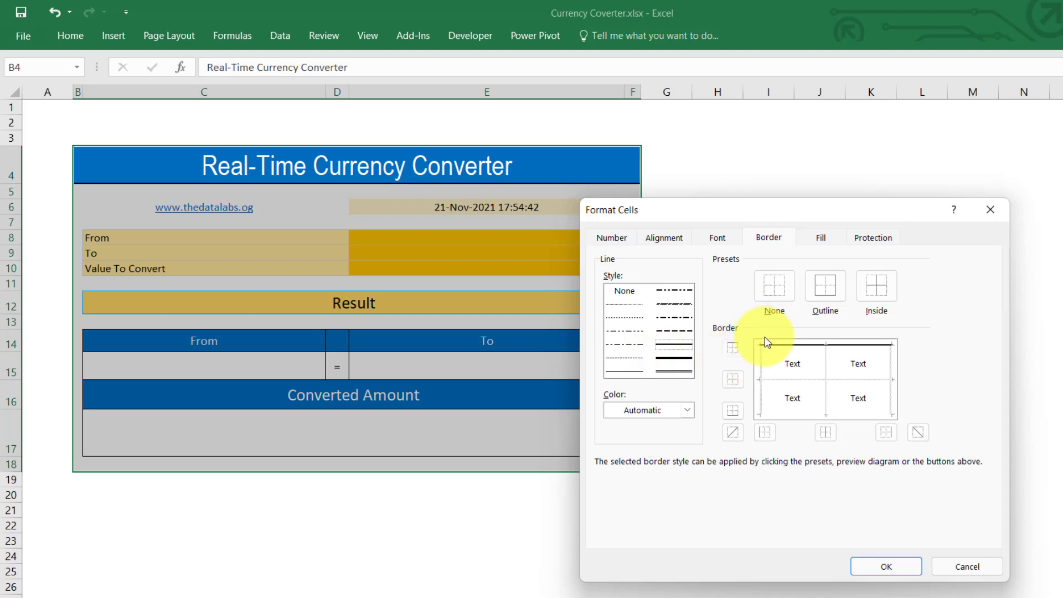
left_click(686, 347)
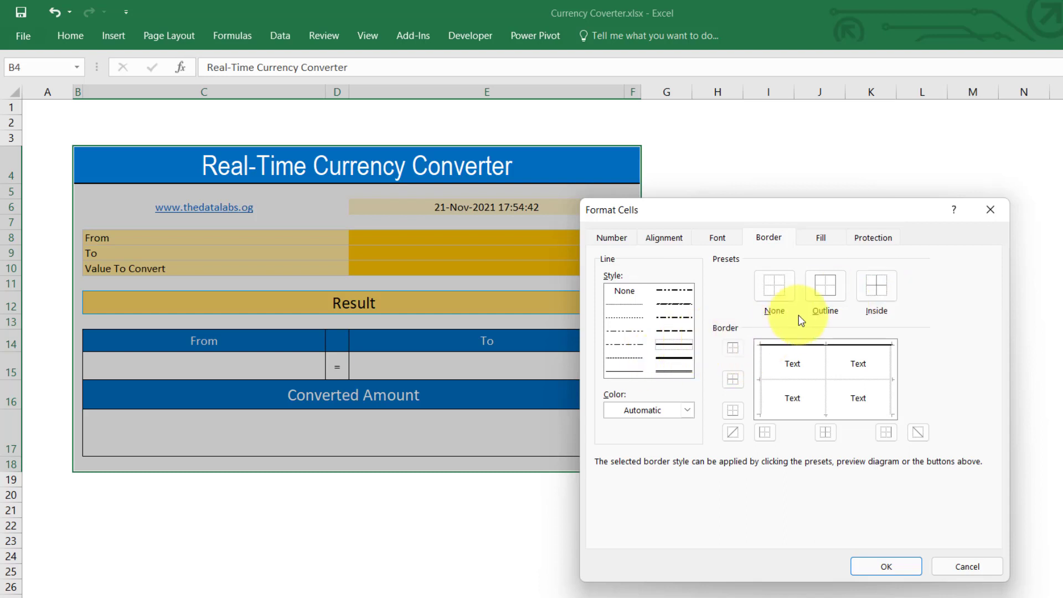
left_click(824, 285)
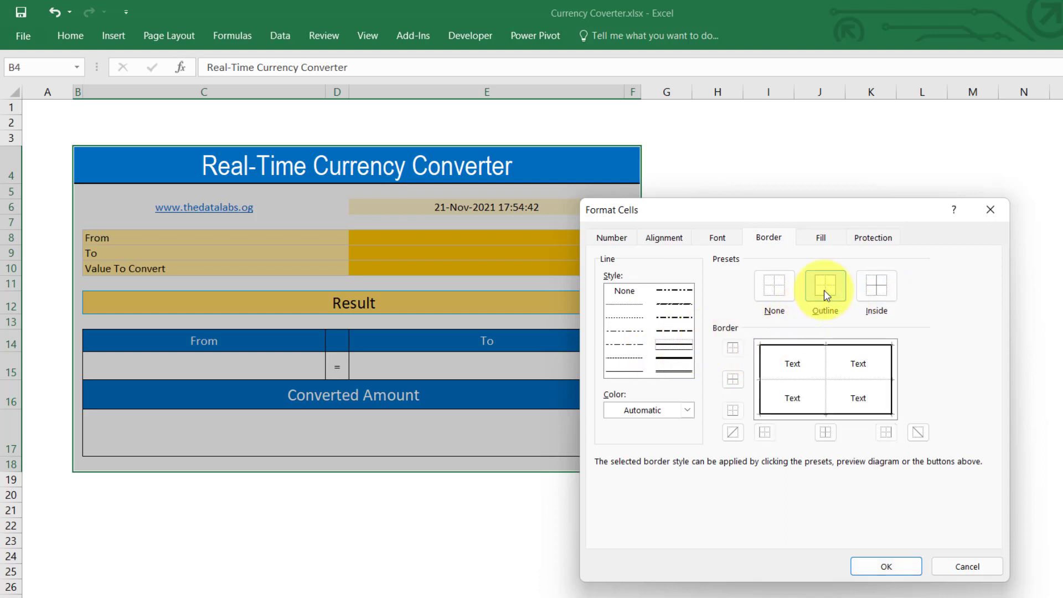
left_click(884, 562)
left_click(540, 529)
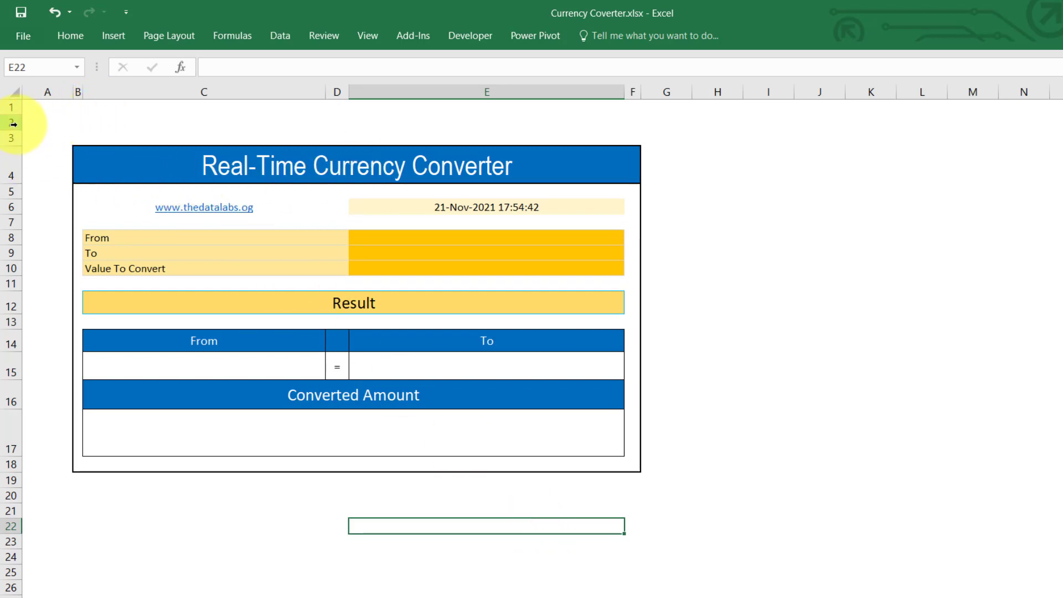
Shrink the empty rows above the title and narrow columns A and G into slim margins around the form
mouse_move(9, 114)
left_mouse_down()
mouse_move(12, 122)
mouse_move(10, 114)
left_mouse_up()
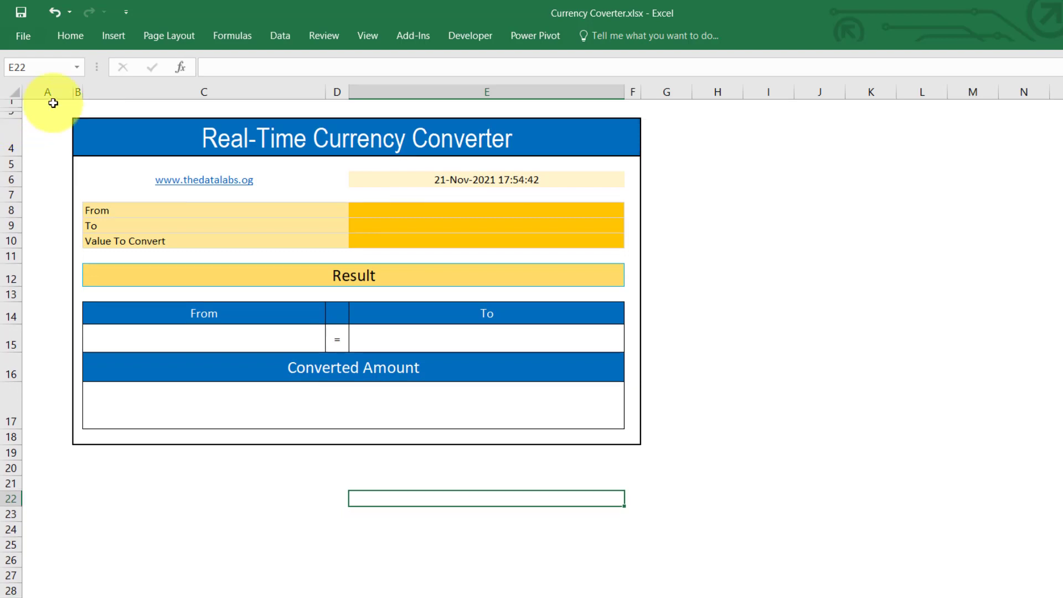
left_click_drag(69, 95, 36, 95)
left_click_drag(653, 97, 624, 91)
Hide all columns from H to the end of the worksheet
left_click(635, 92)
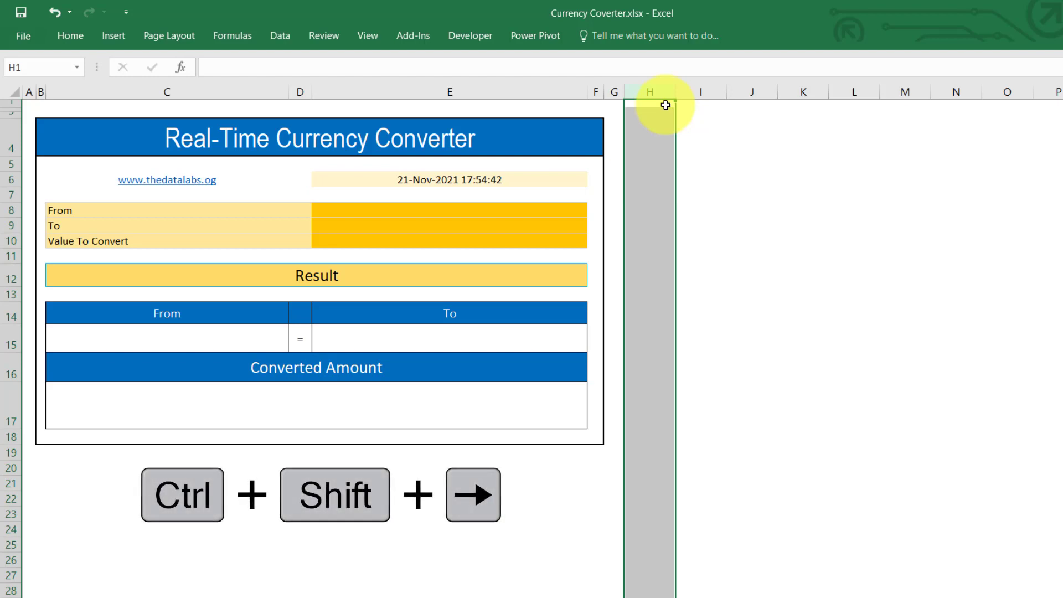
key("ctrl+shift+Right")
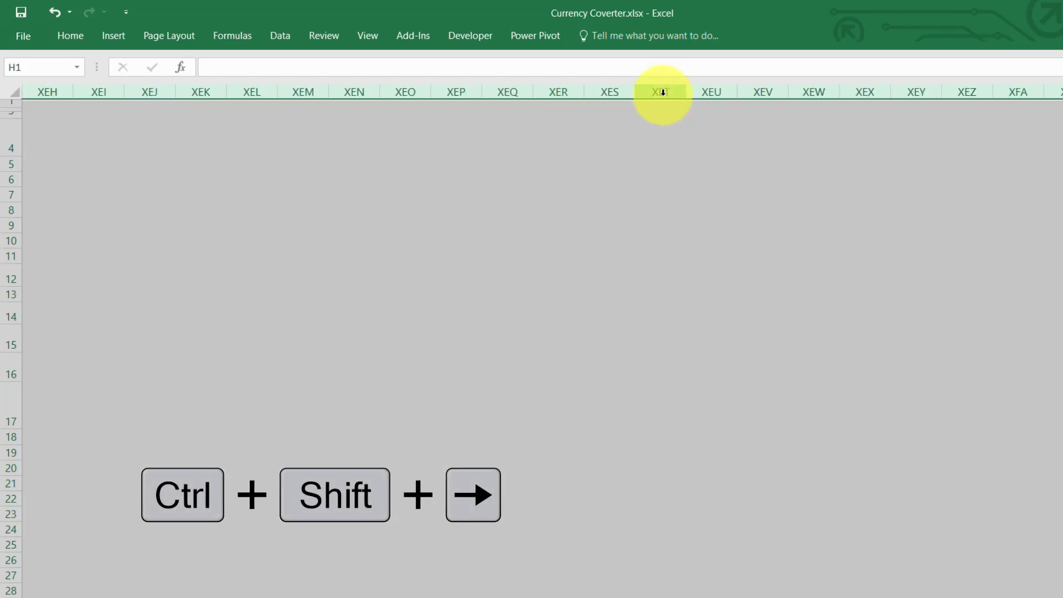
right_click(660, 92)
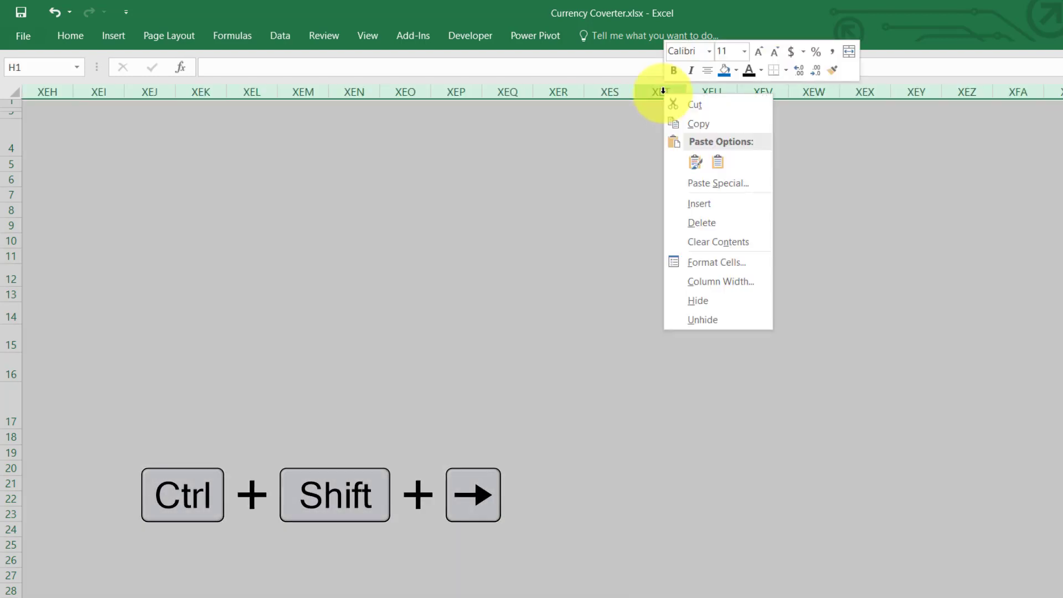
left_click(711, 299)
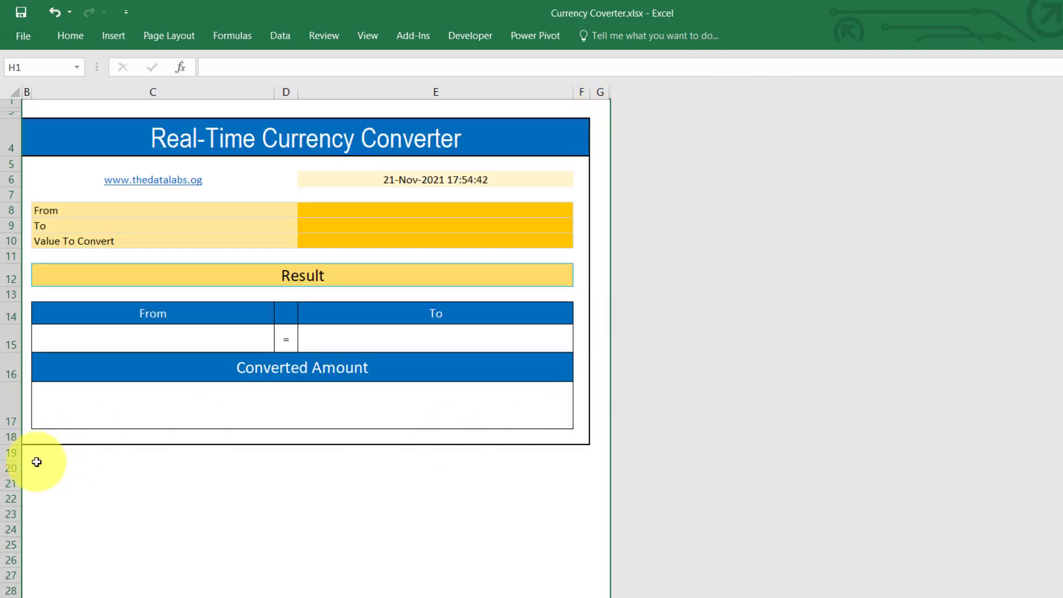
left_click(182, 463)
key("Home")
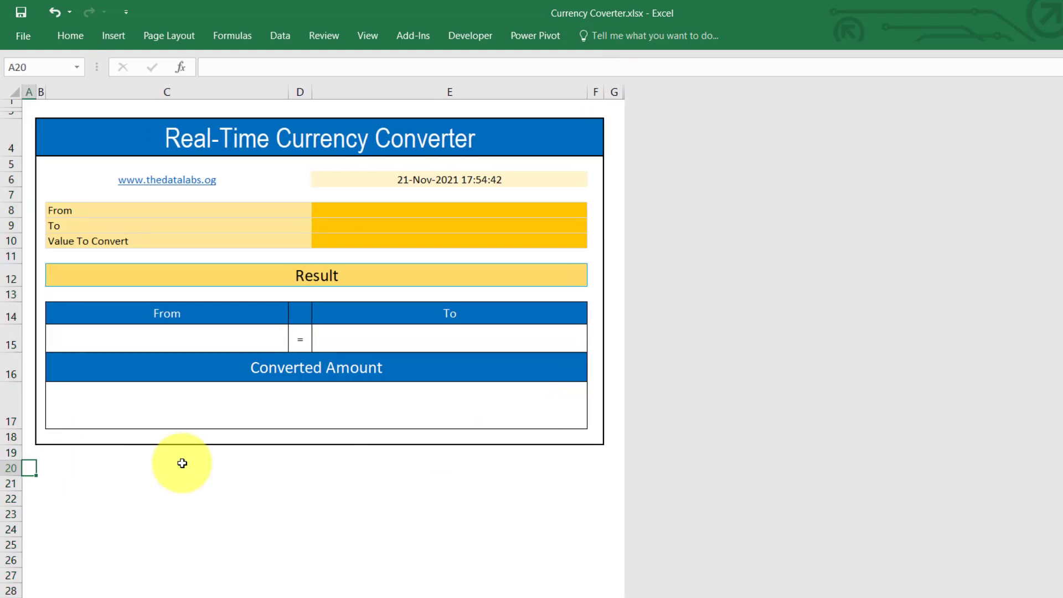
Hide all rows from 20 to the end of the worksheet and return to cell A1
left_click(11, 468)
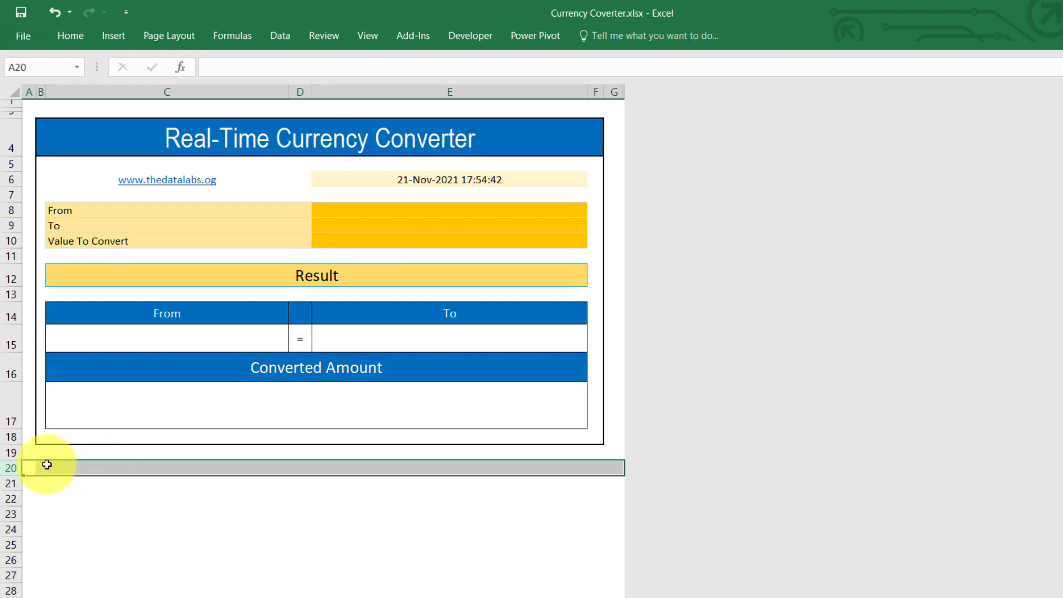
key("ctrl+shift+Down")
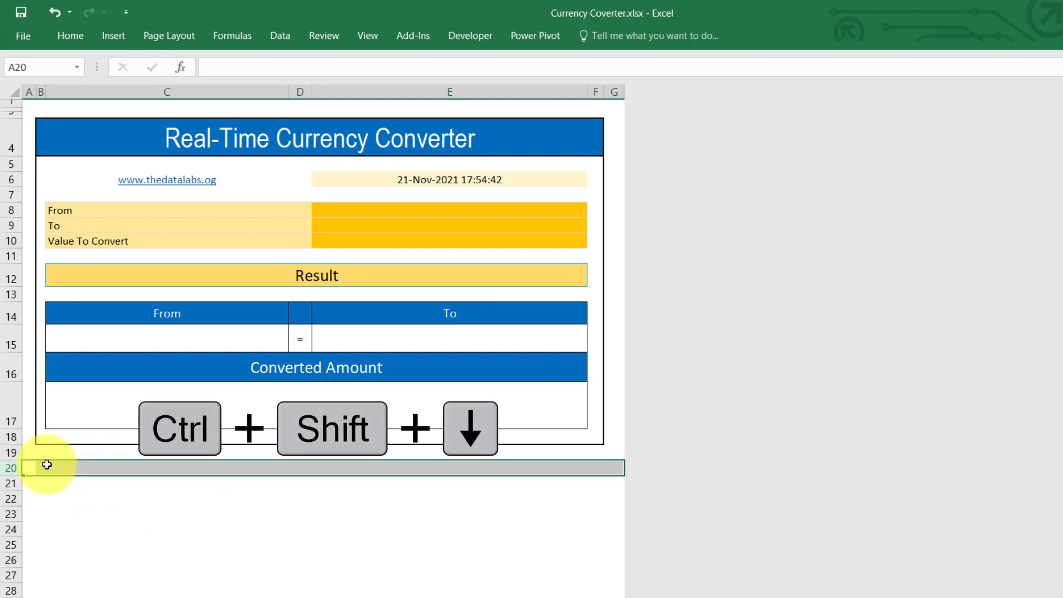
key("ctrl+shift+Down")
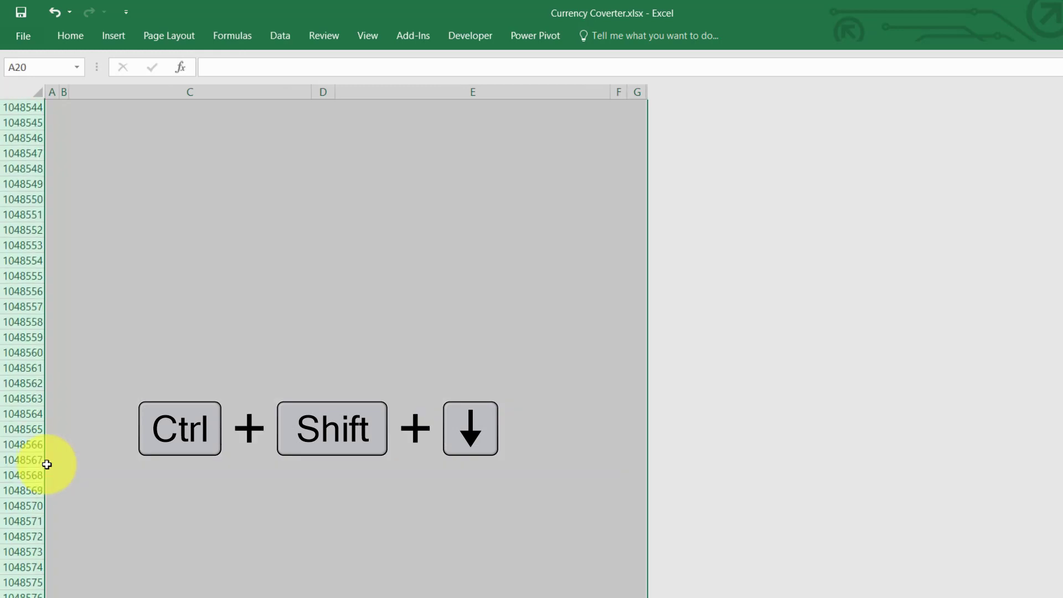
right_click(24, 429)
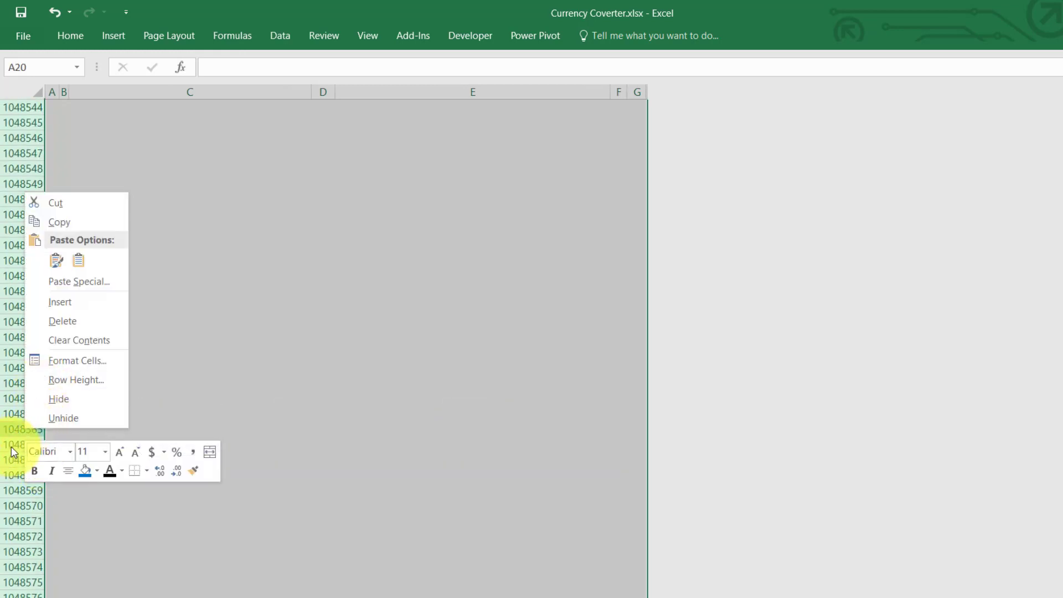
left_click(59, 399)
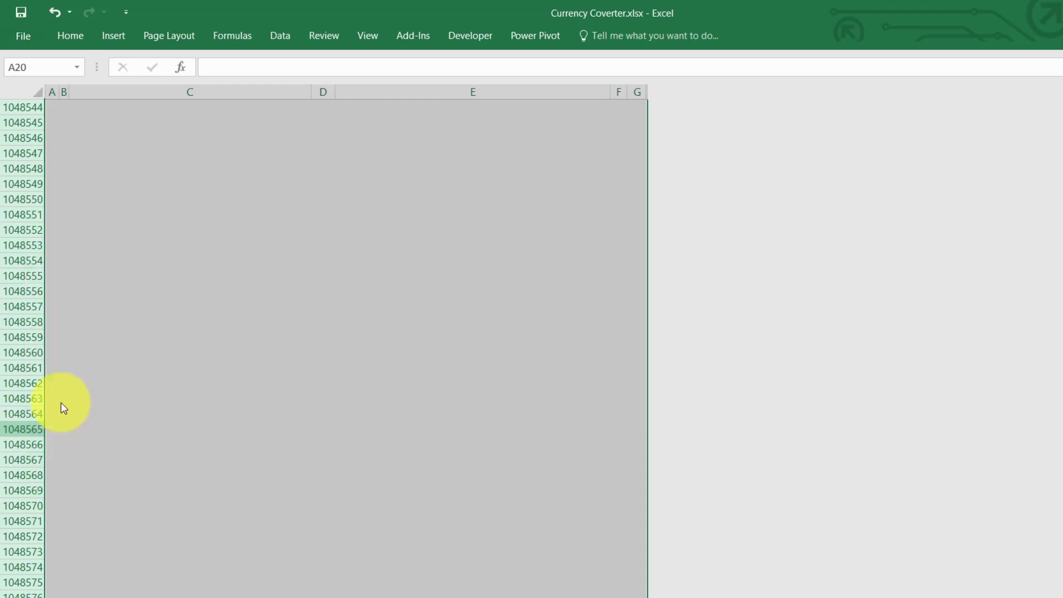
scroll(62, 400, "up", 3)
left_click(32, 105)
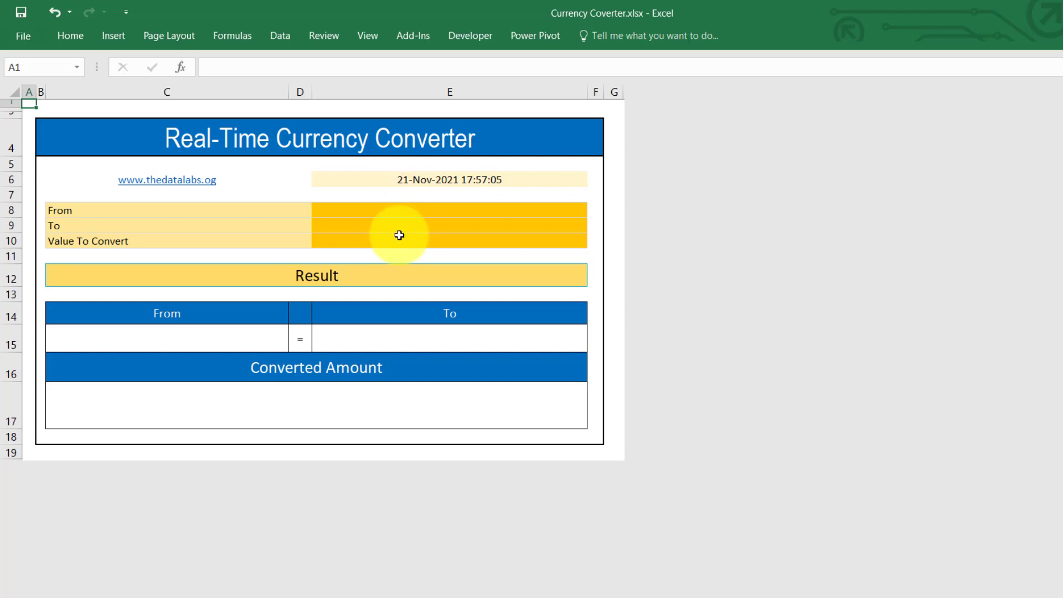
Set data validation on the From and To input cells E8:E9 to allow a List
left_click(411, 211)
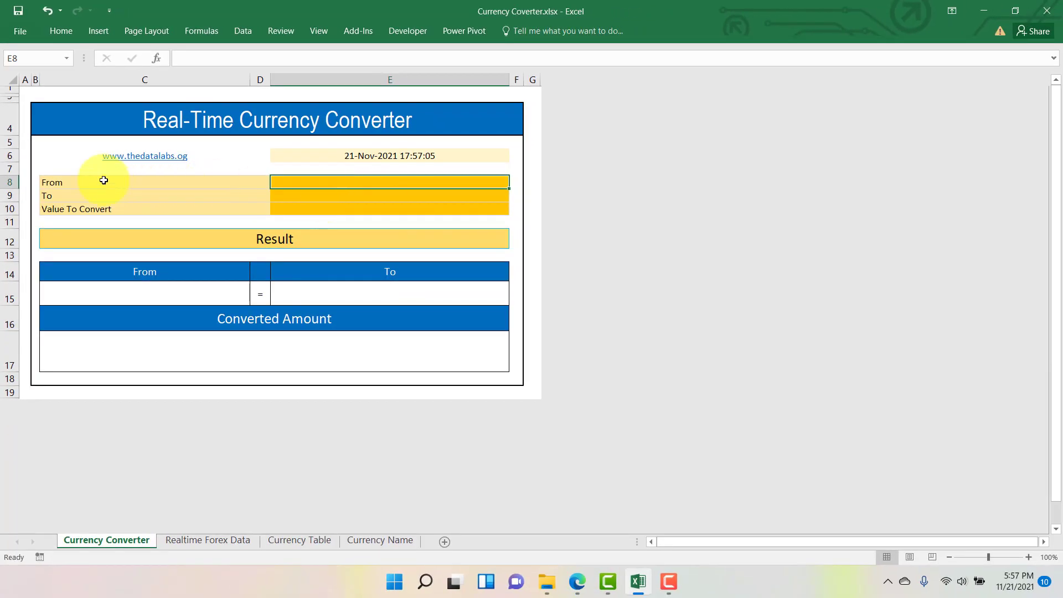
left_click(310, 197, "shift")
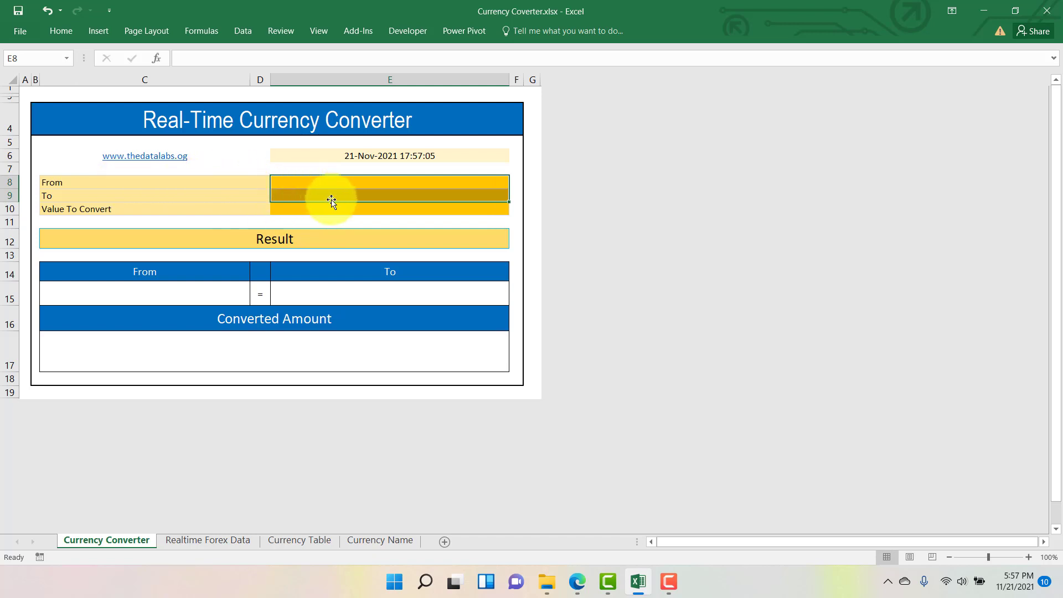
key("alt+d")
key("l")
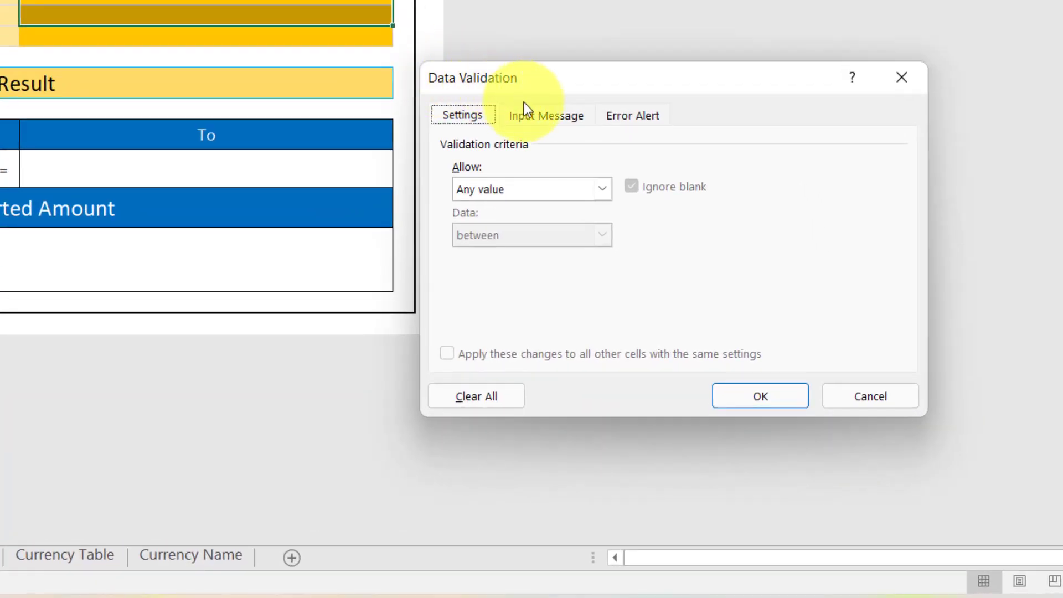
left_click_drag(509, 92, 499, 45)
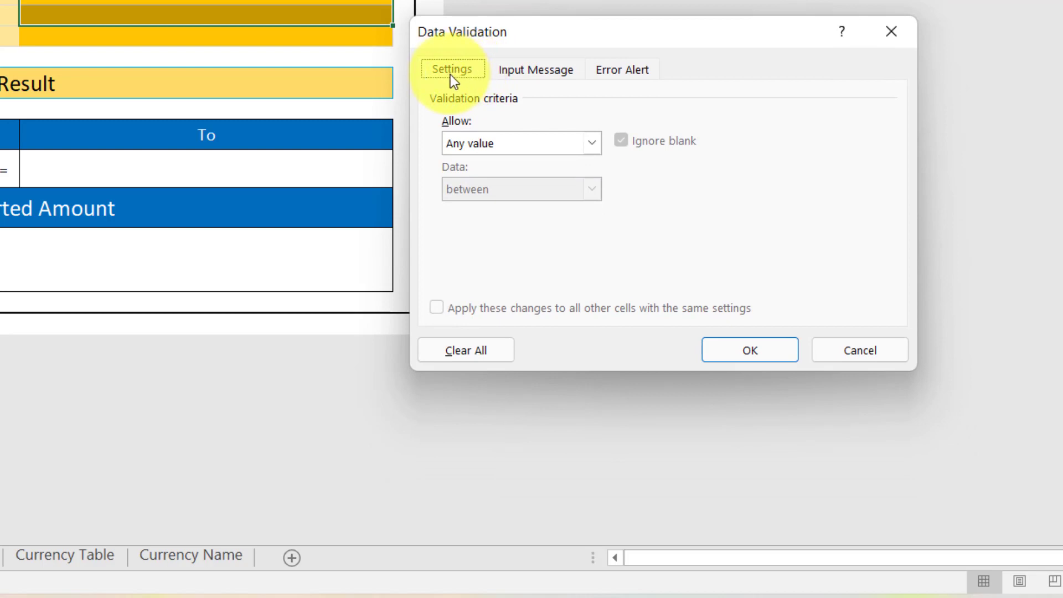
left_click(460, 138)
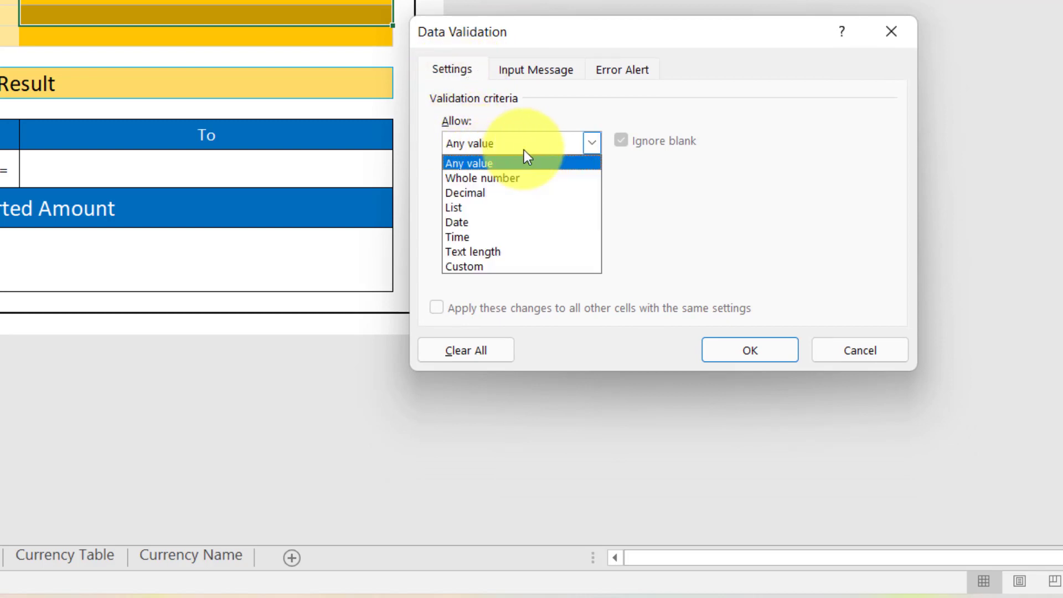
left_click(463, 207)
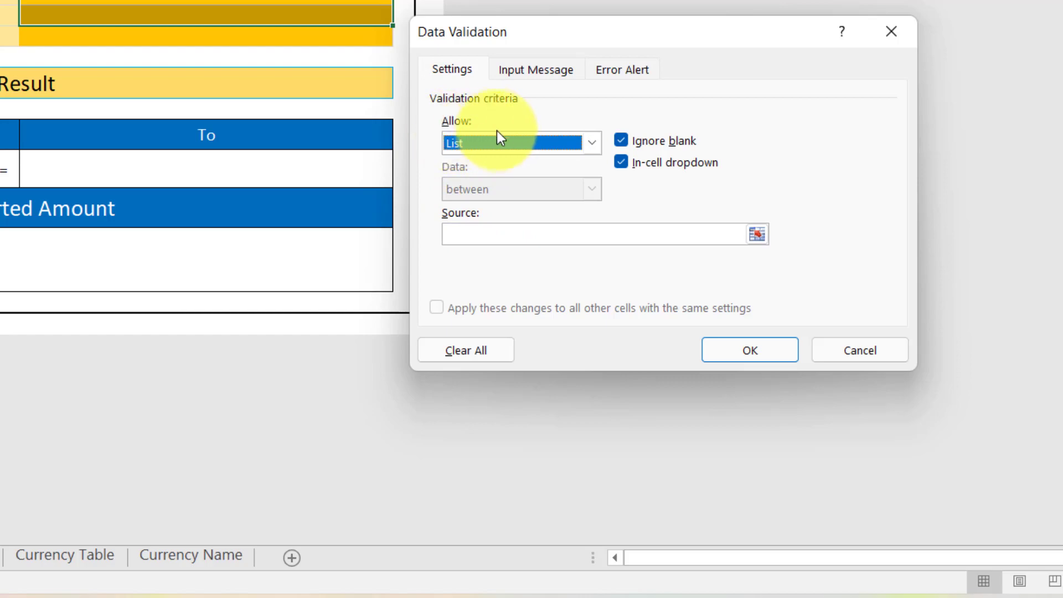
Use 'Currency Name'!$A$2:$A$166 as the list source and apply the validation
left_click(471, 232)
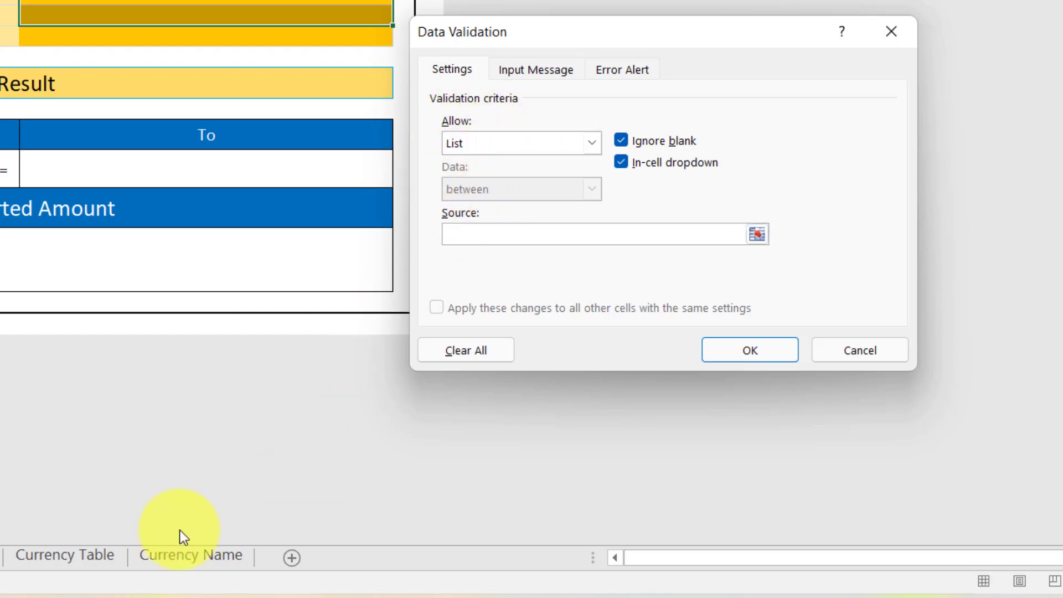
left_click(163, 554)
left_click(161, 556)
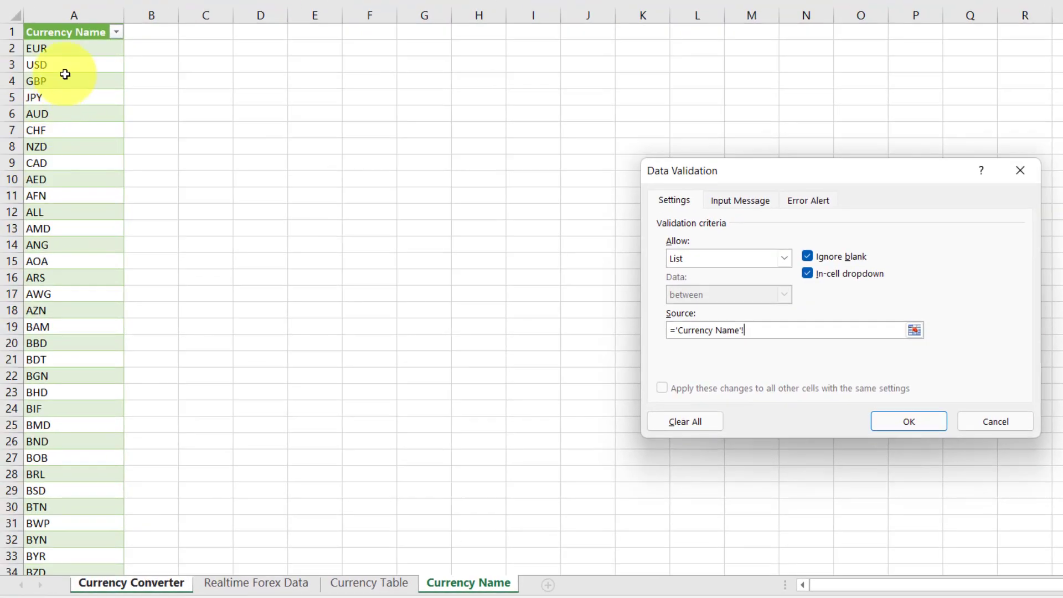
left_click(59, 46)
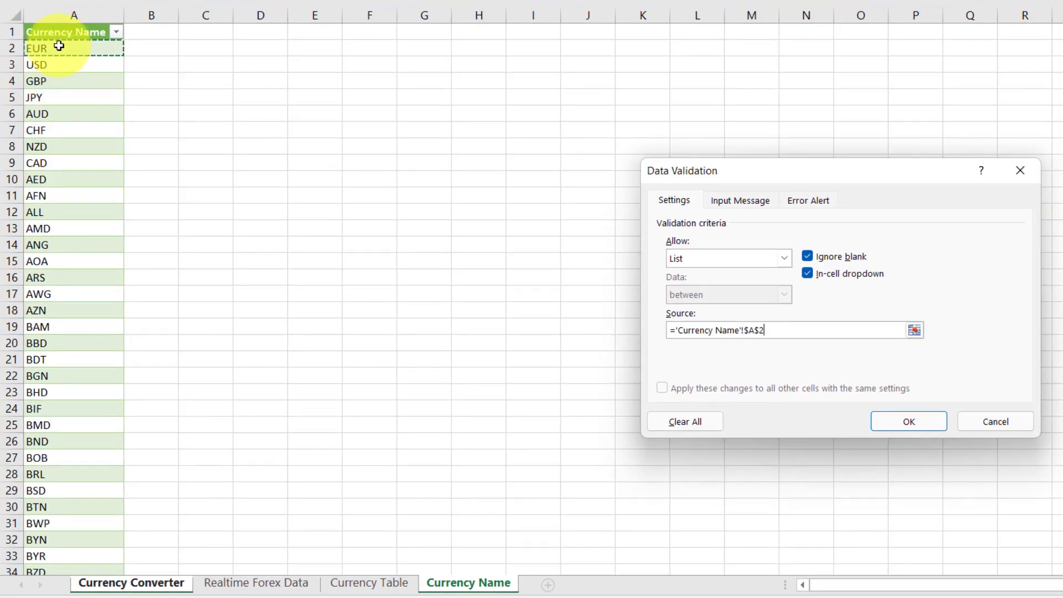
key("ctrl+shift+Down")
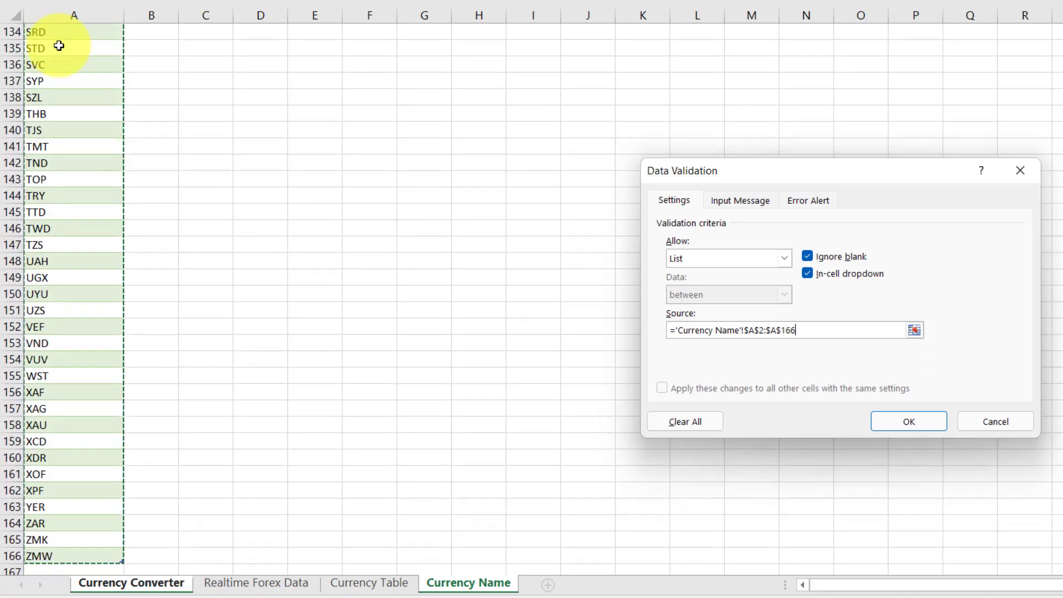
key("ctrl+shift+Down")
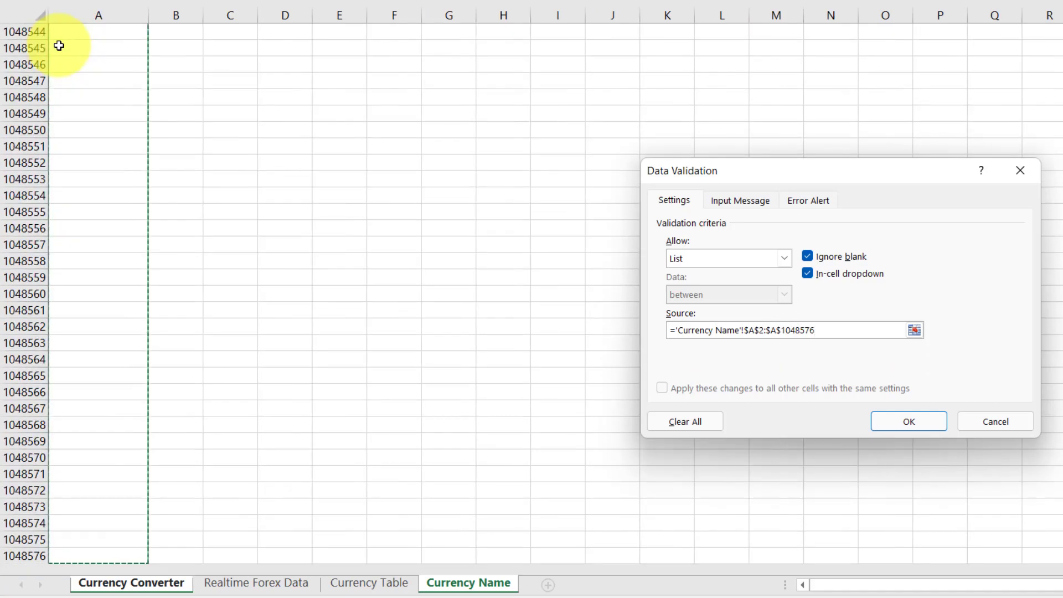
key("ctrl+shift+Up")
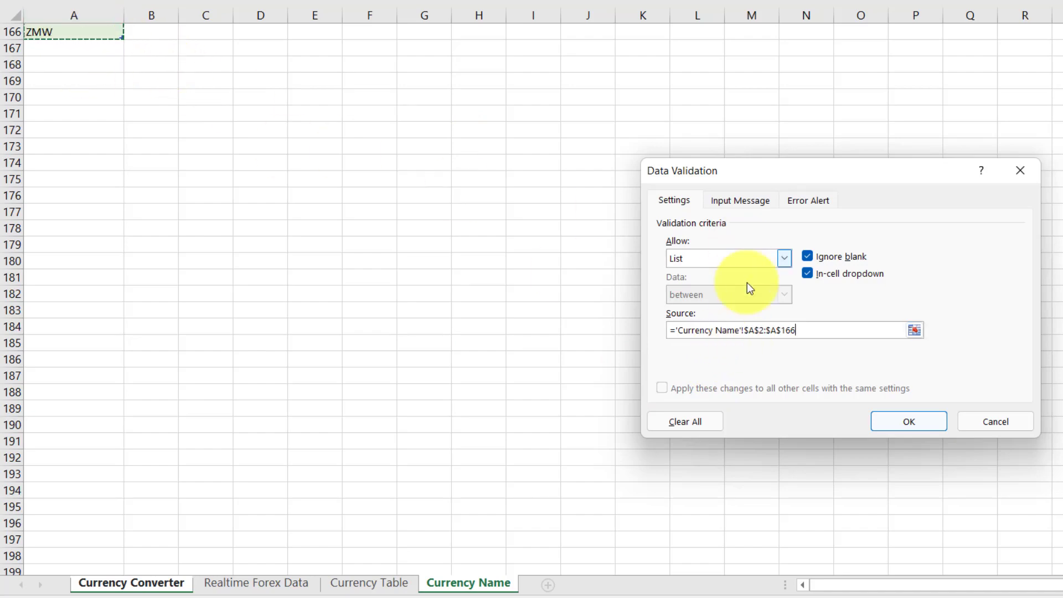
left_click(884, 418)
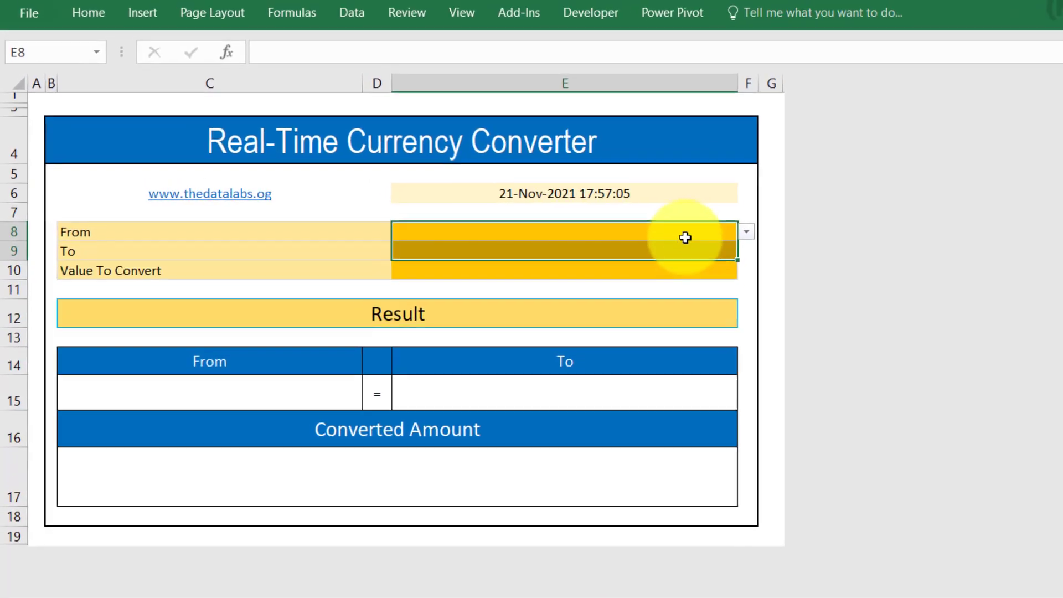
Check the currency dropdown lists in the From and To input cells without choosing a currency
left_click(746, 232)
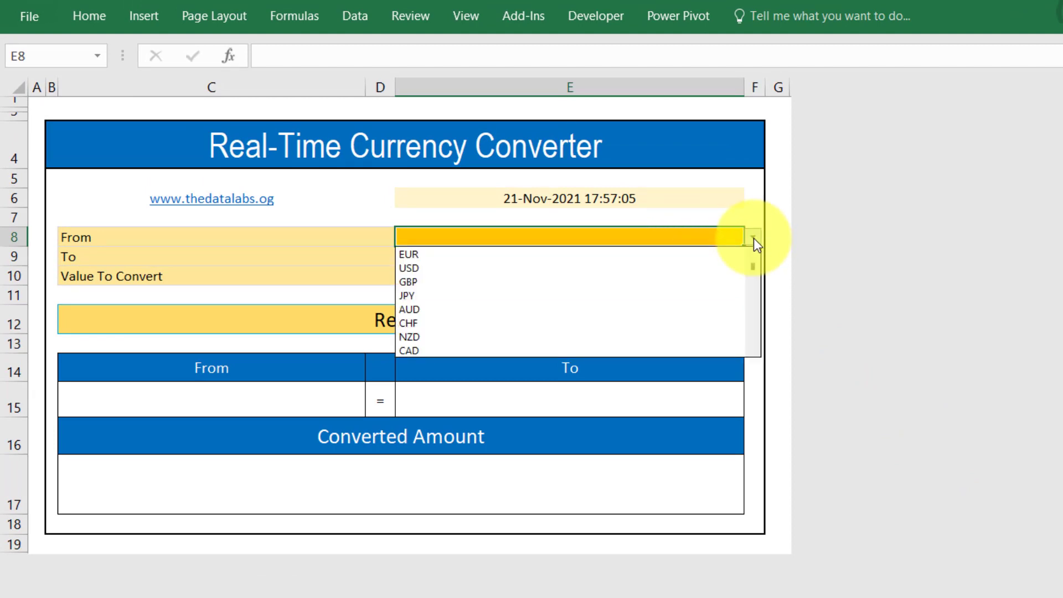
left_click(404, 231)
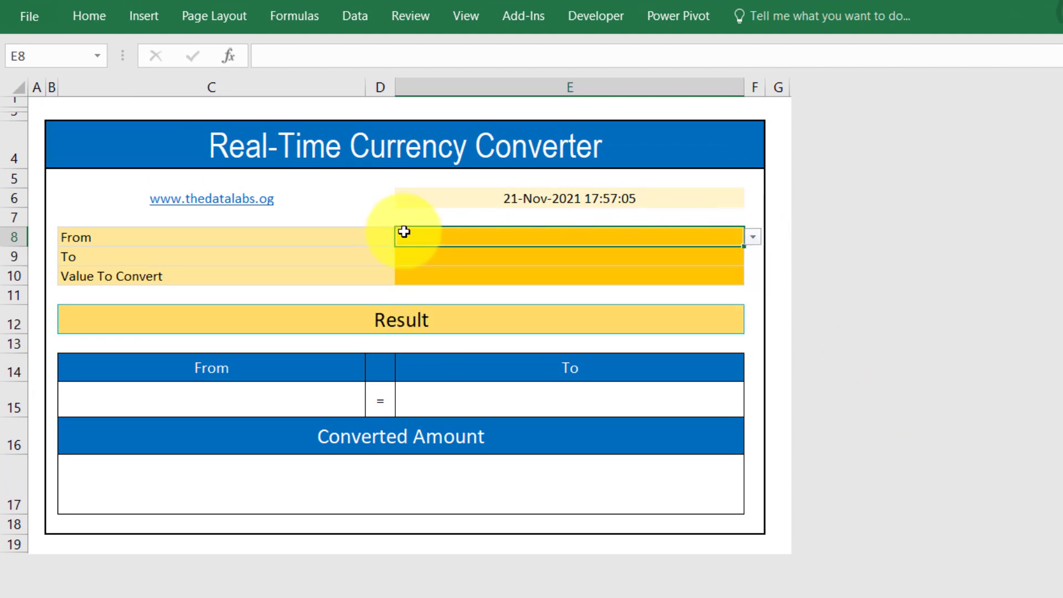
left_click(410, 256)
left_click(752, 256)
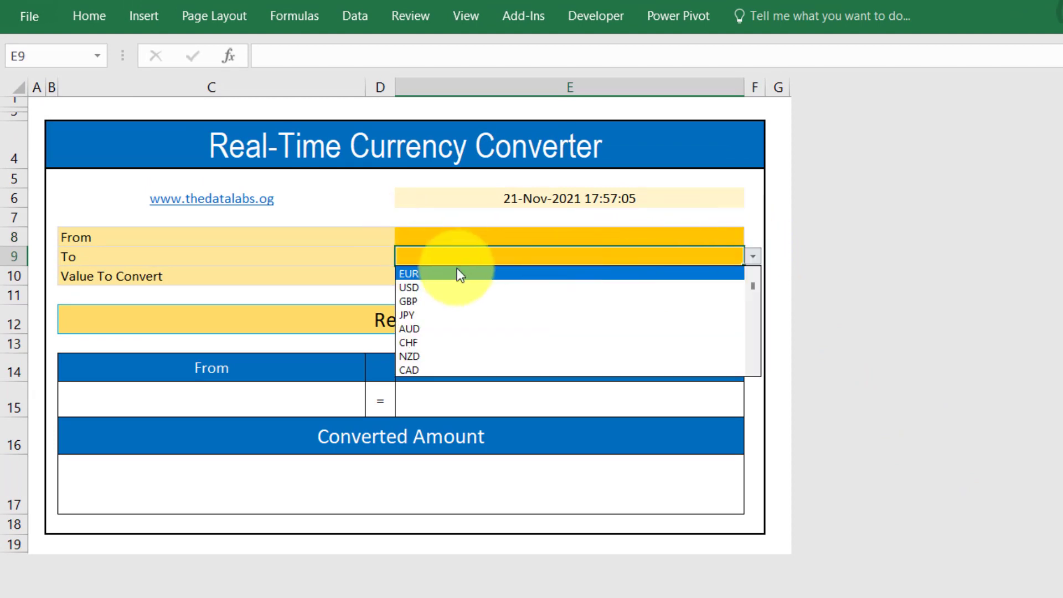
left_click(488, 235)
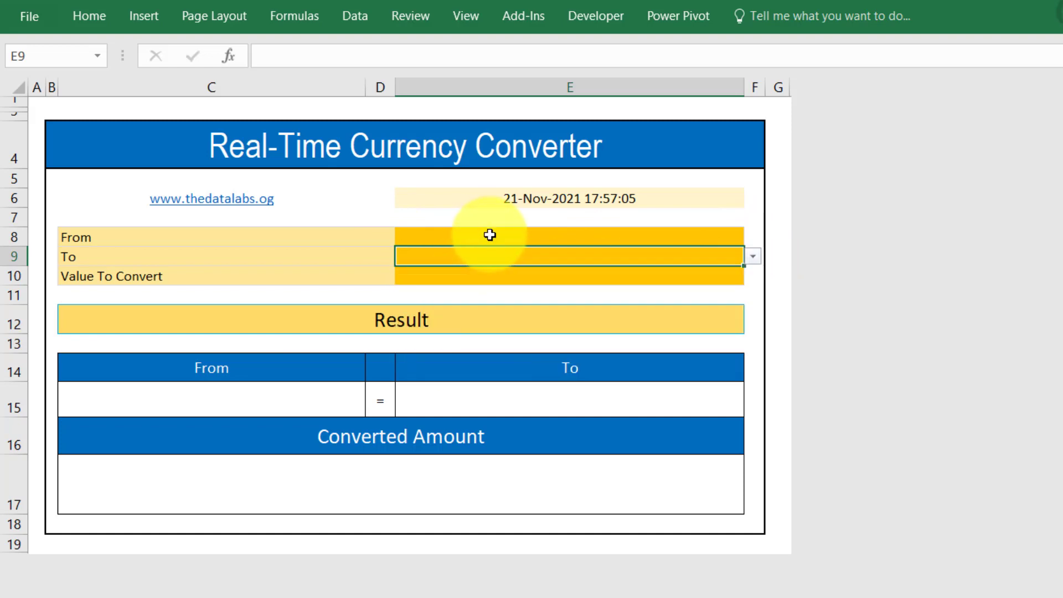
left_click(485, 279)
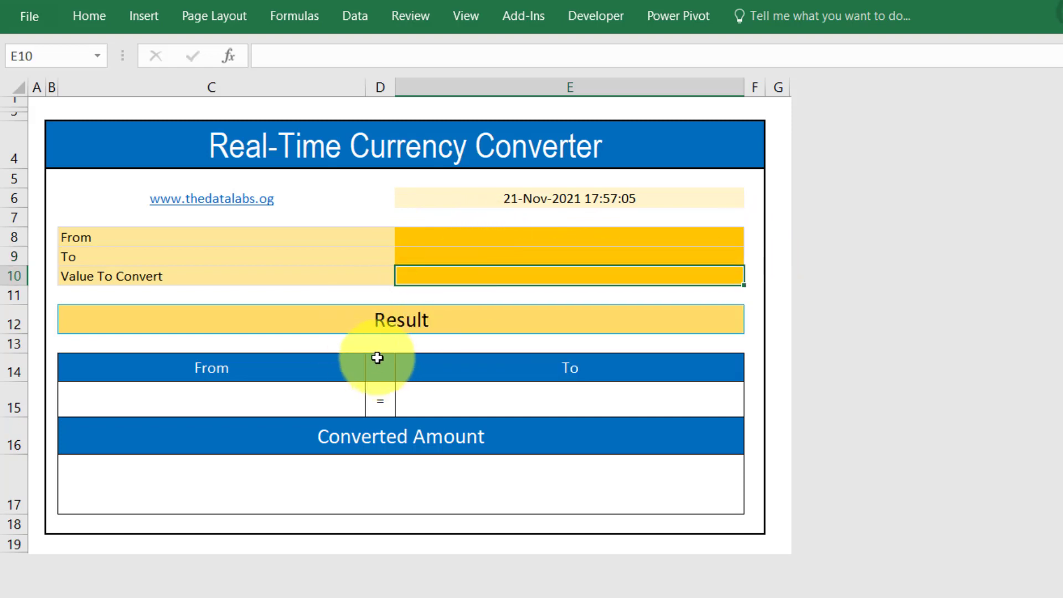
left_click(271, 370)
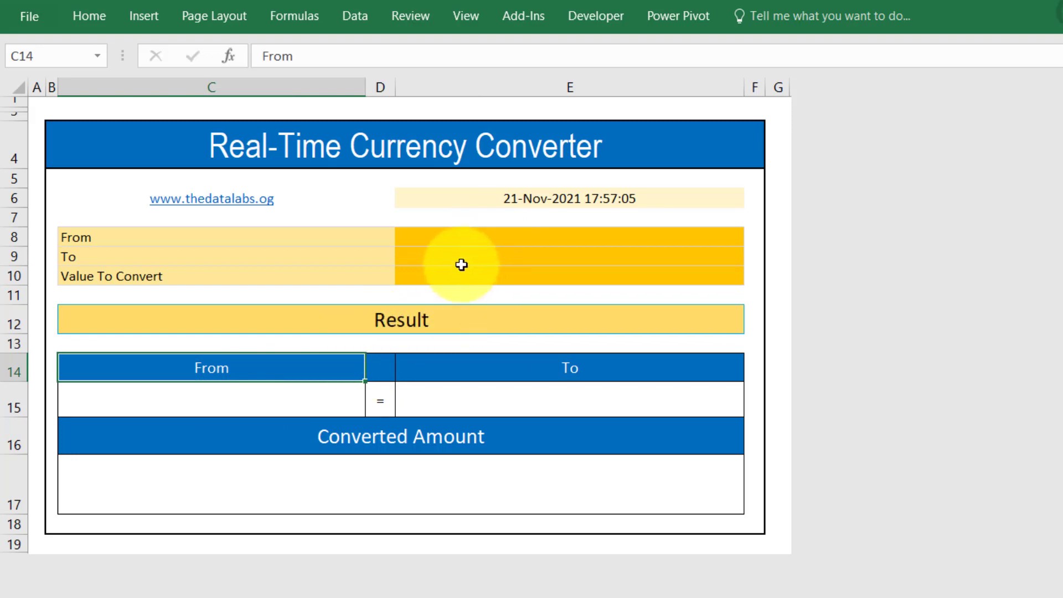
left_click(433, 363)
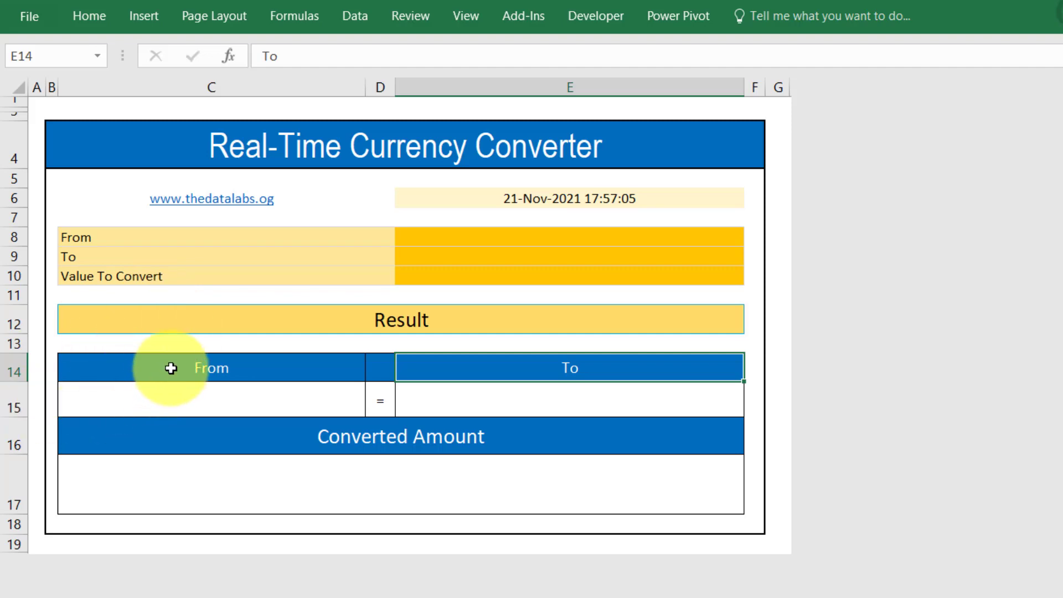
Replace the From heading in C14 with the formula =IF(E8="",C8,E8)
left_click(213, 379)
type("==")
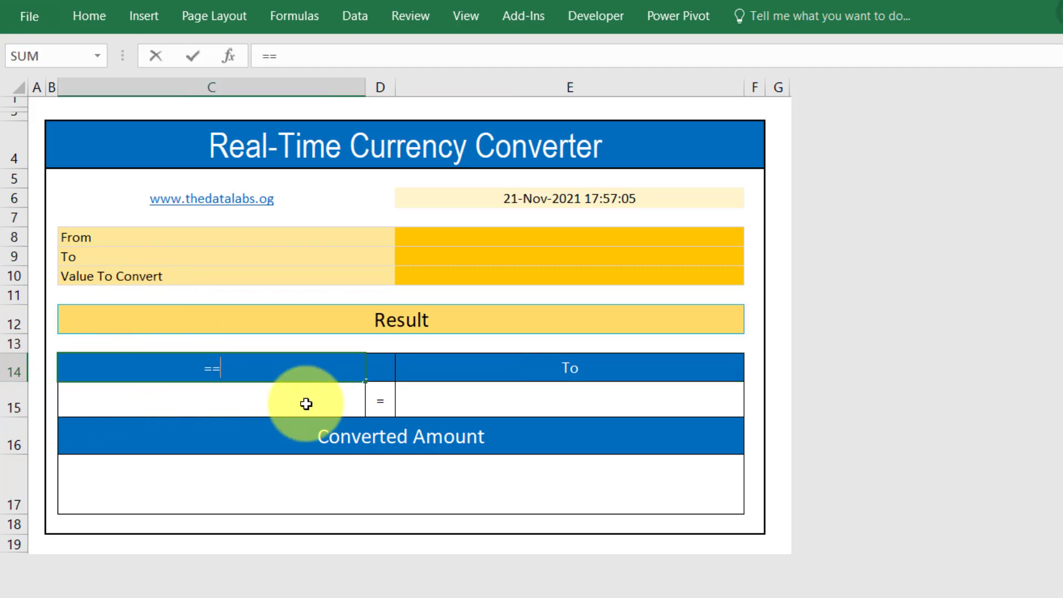
type("if(")
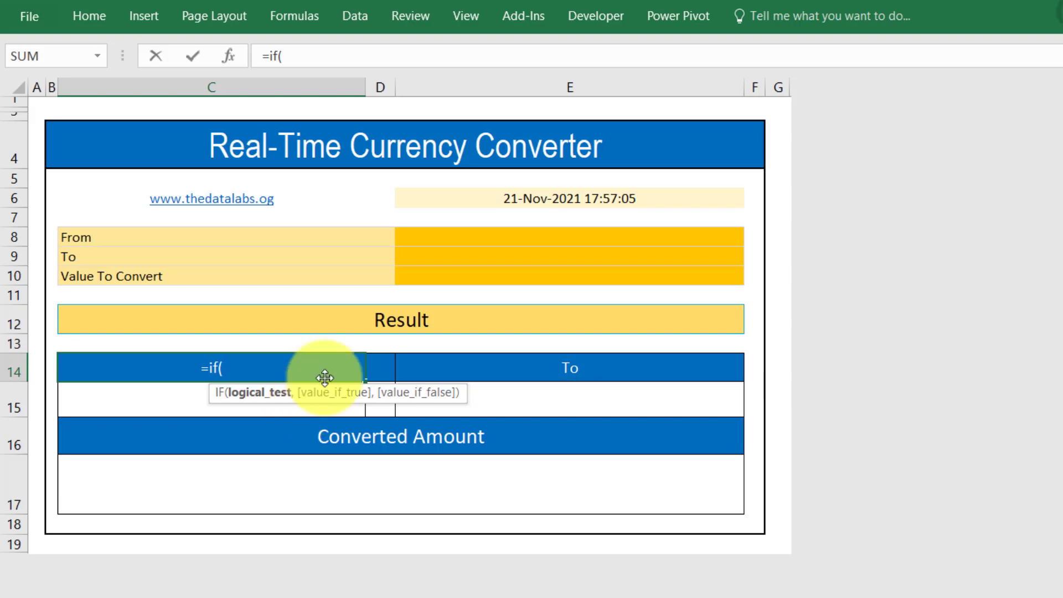
left_click(459, 239)
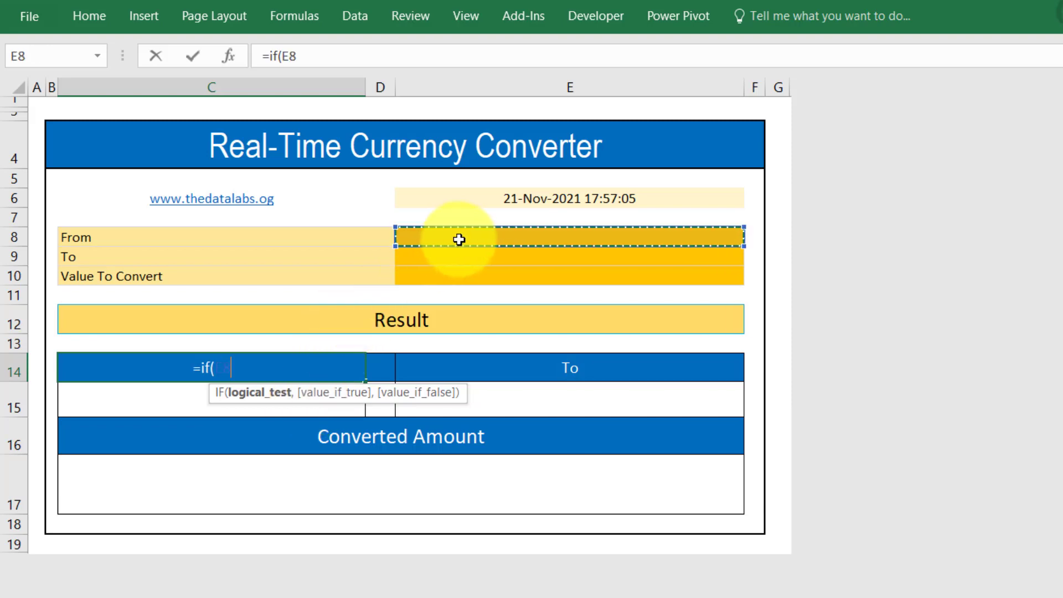
type("=\"\"")
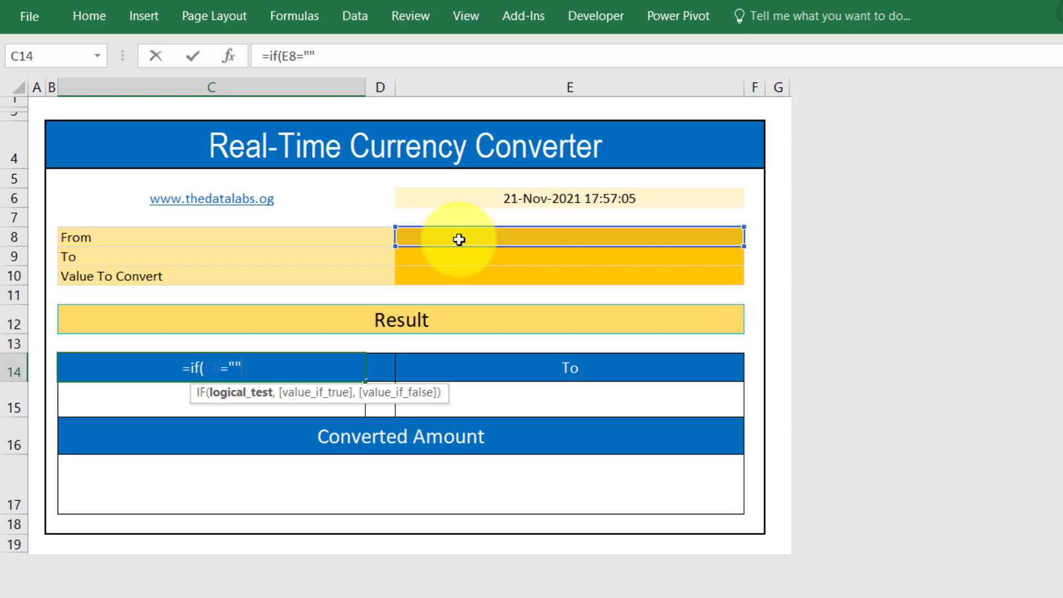
type(",")
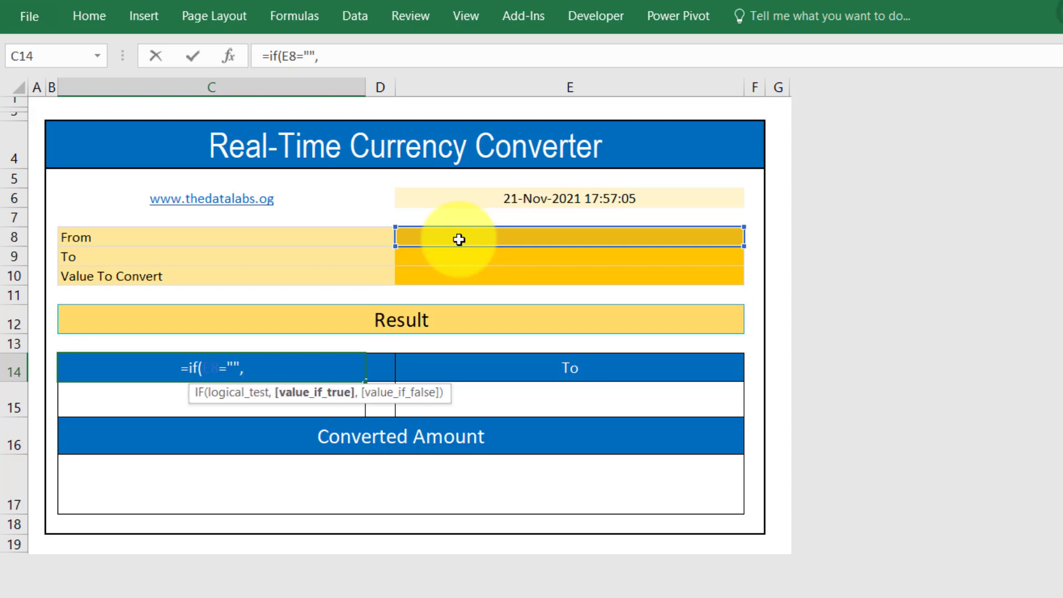
left_click(155, 236)
type(",")
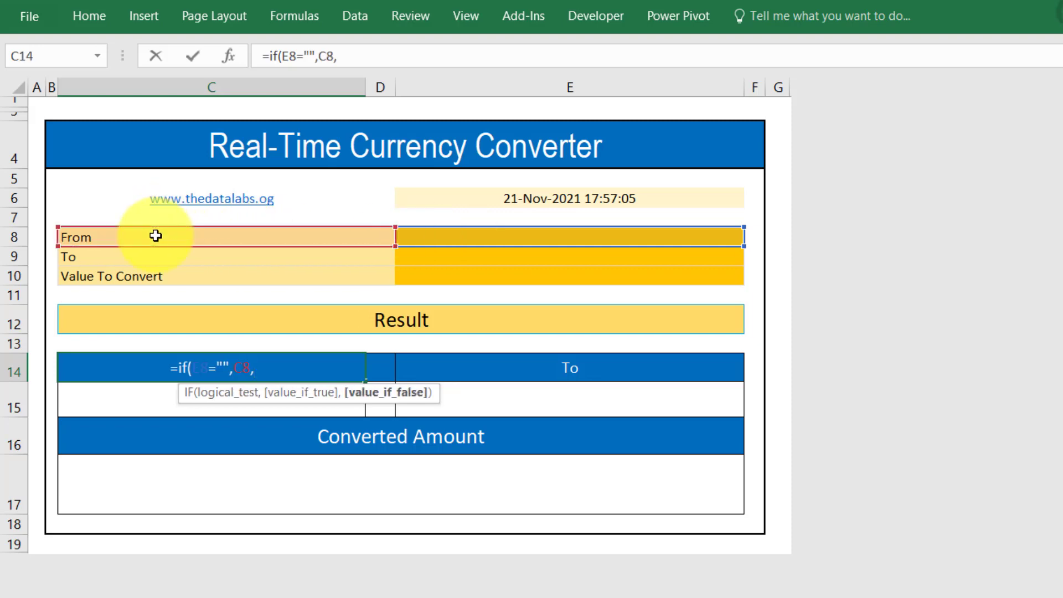
left_click(469, 236)
type(")")
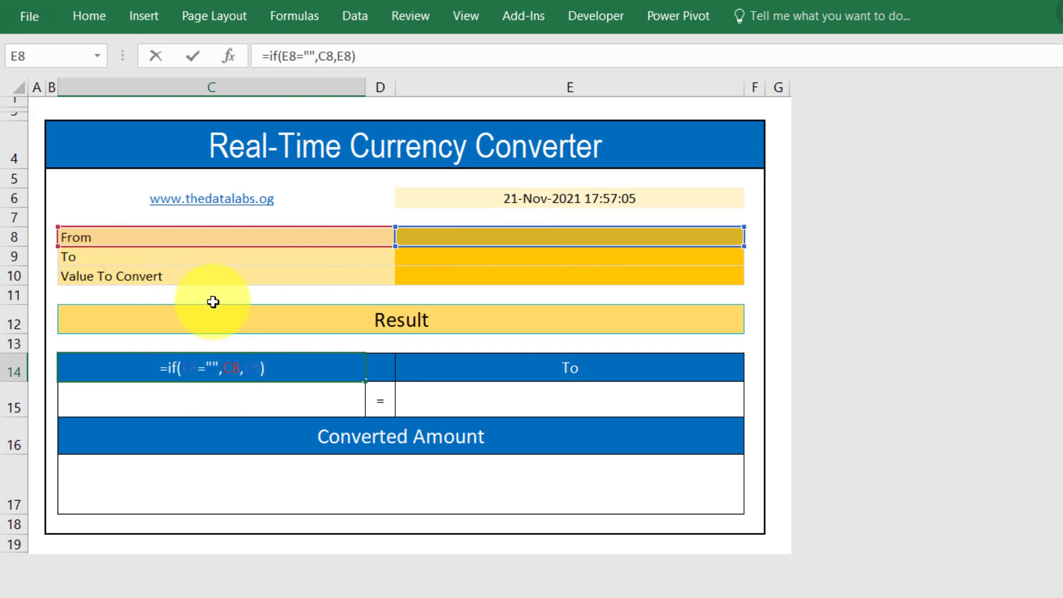
key("Return")
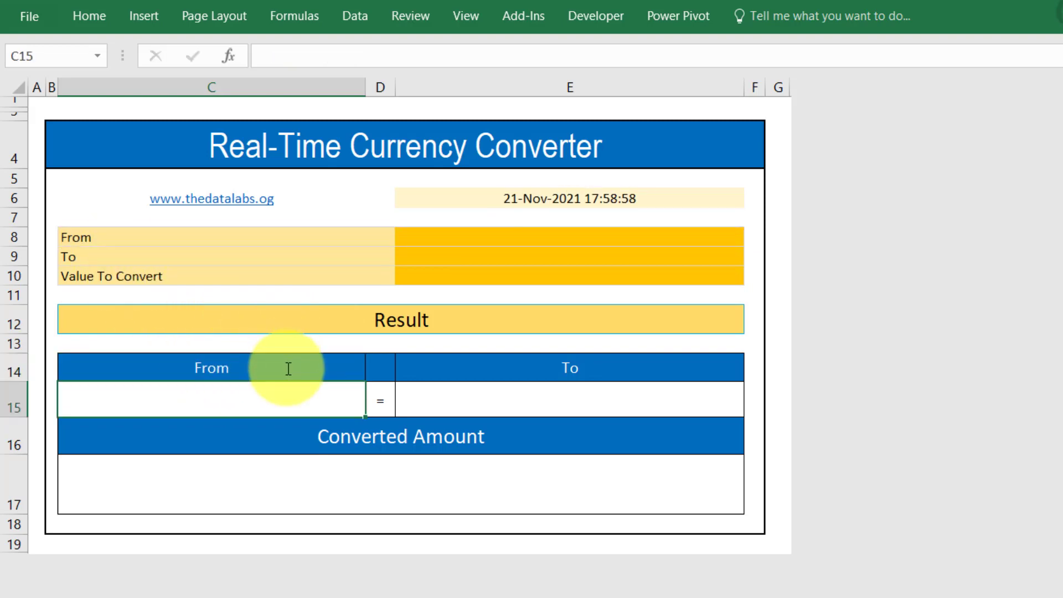
Replace the To heading in E14 with the formula =IF(E9="",C9,E9)
left_click(482, 380)
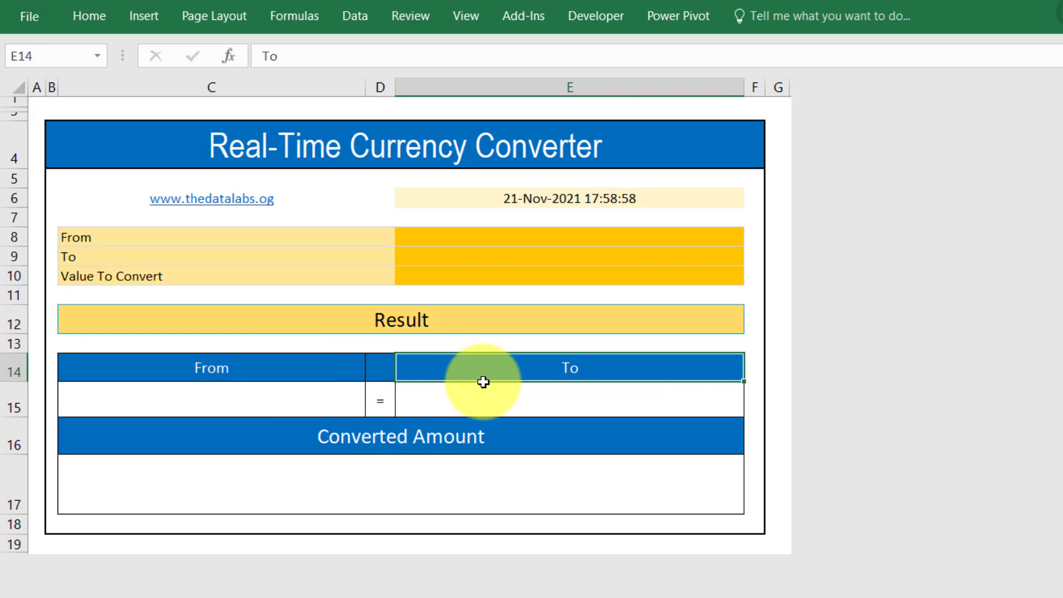
type("=if(")
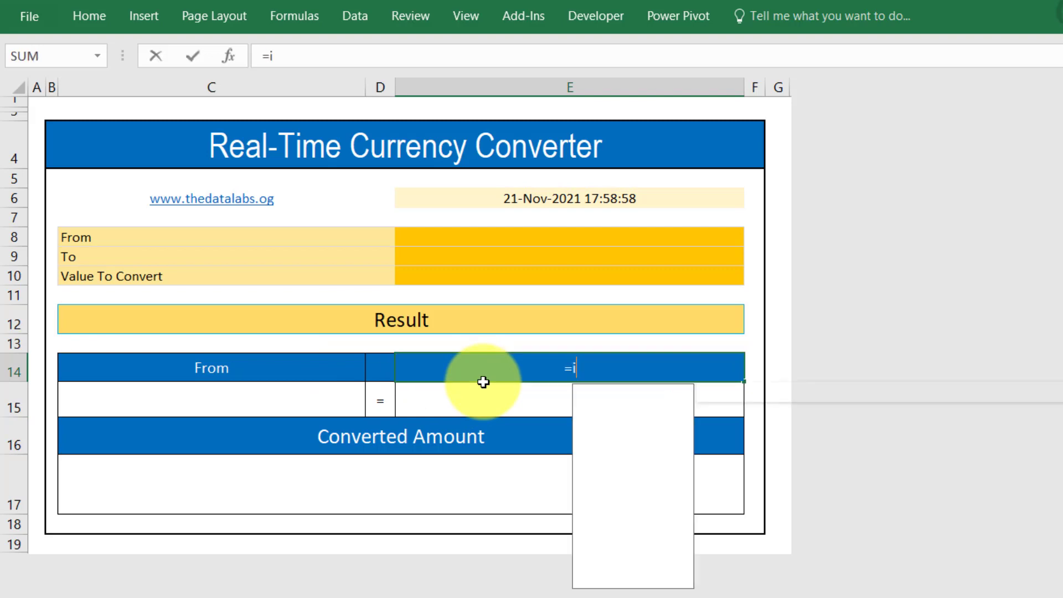
left_click(512, 258)
type("==")
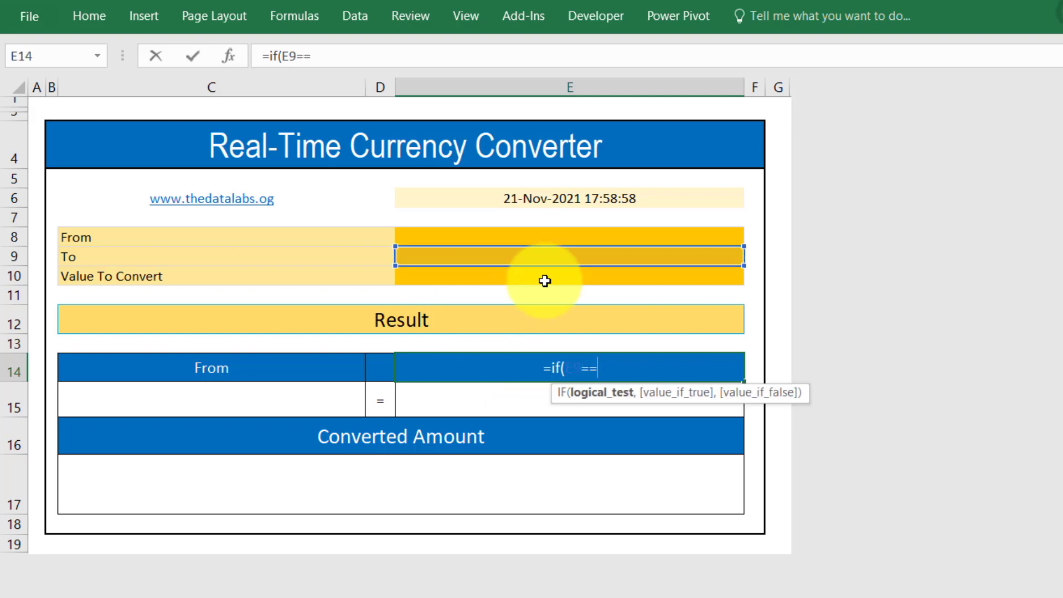
key("BackSpace")
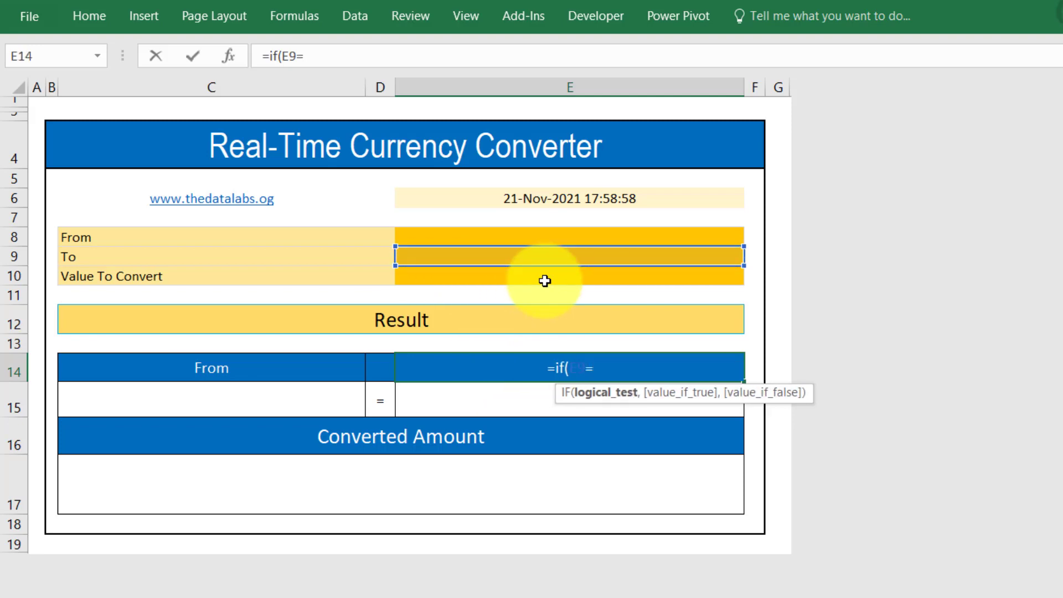
type("\"\",")
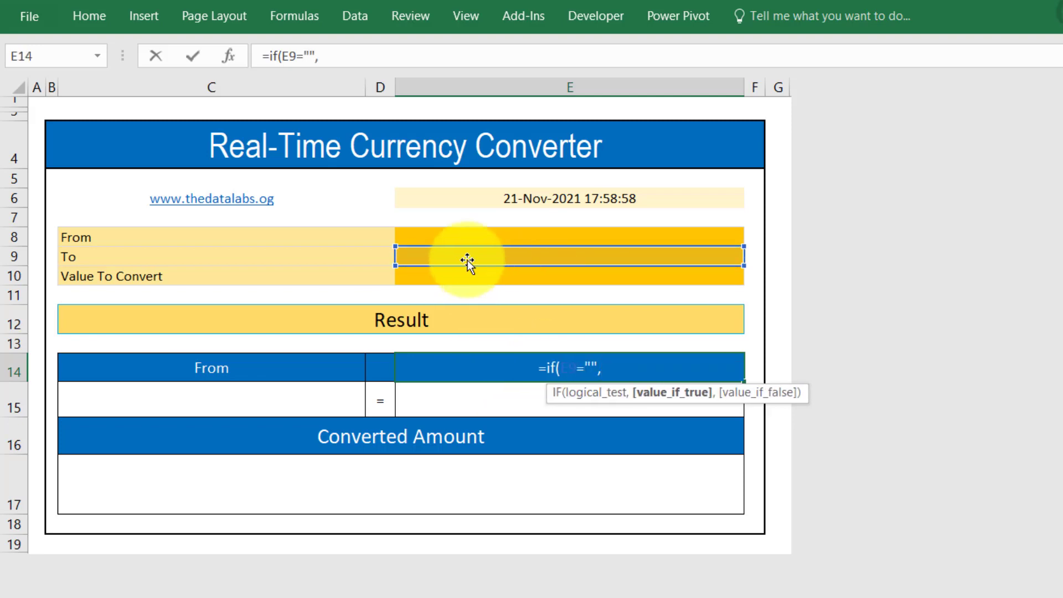
left_click(175, 257)
type(",")
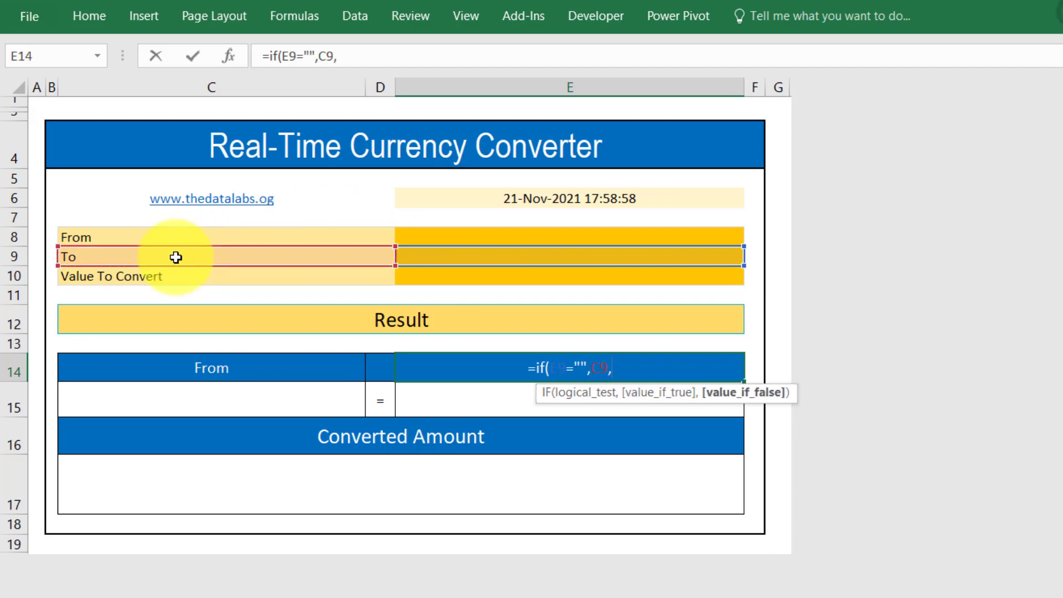
left_click(418, 255)
type(")")
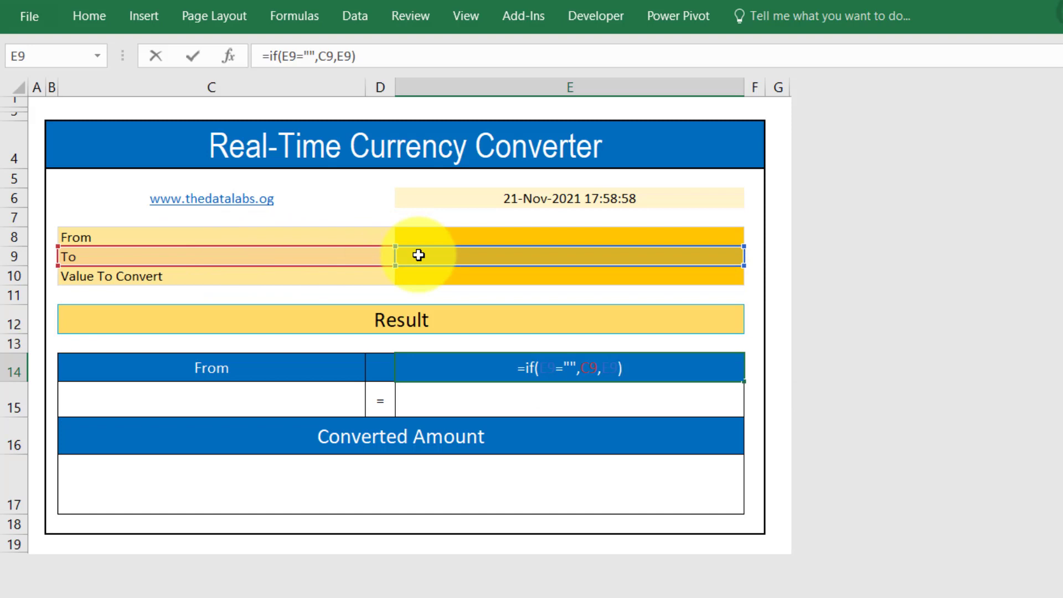
key("Return")
Enter the formula =IF(E8="","",1) in C15 below the From result heading
left_click(309, 401)
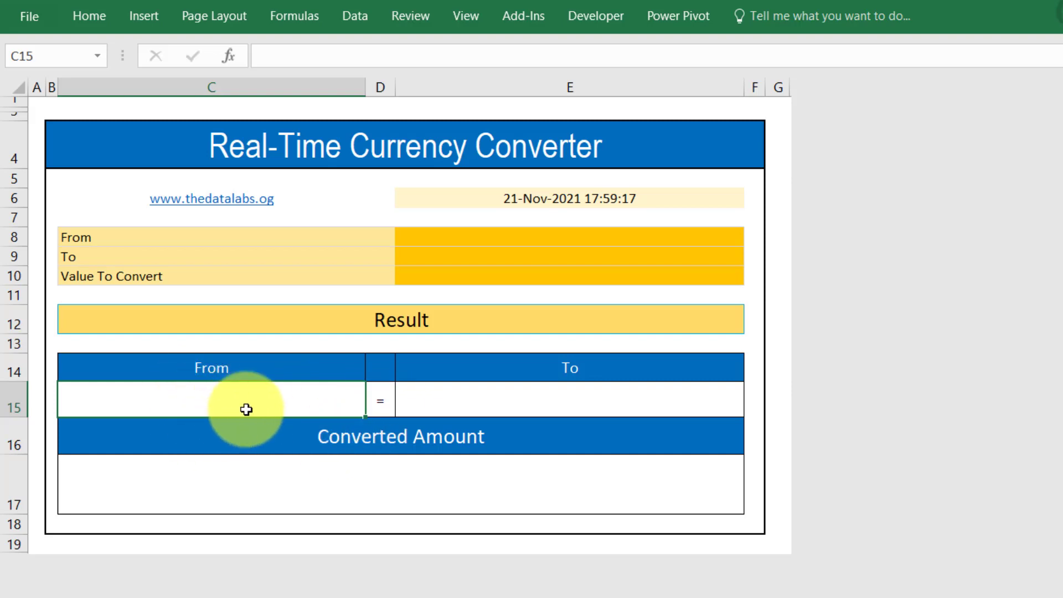
type("=if(")
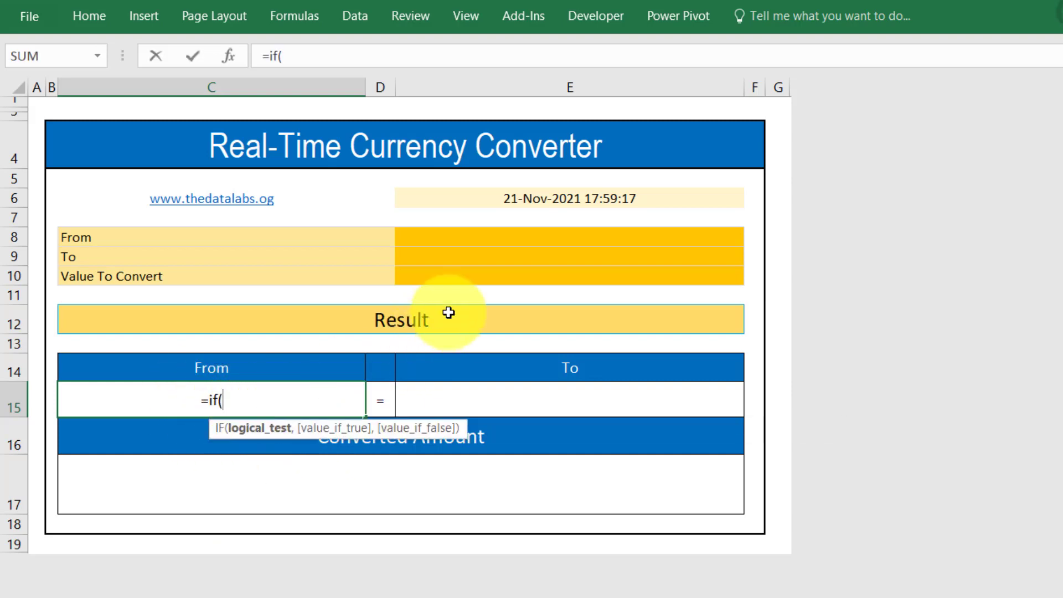
left_click(495, 238)
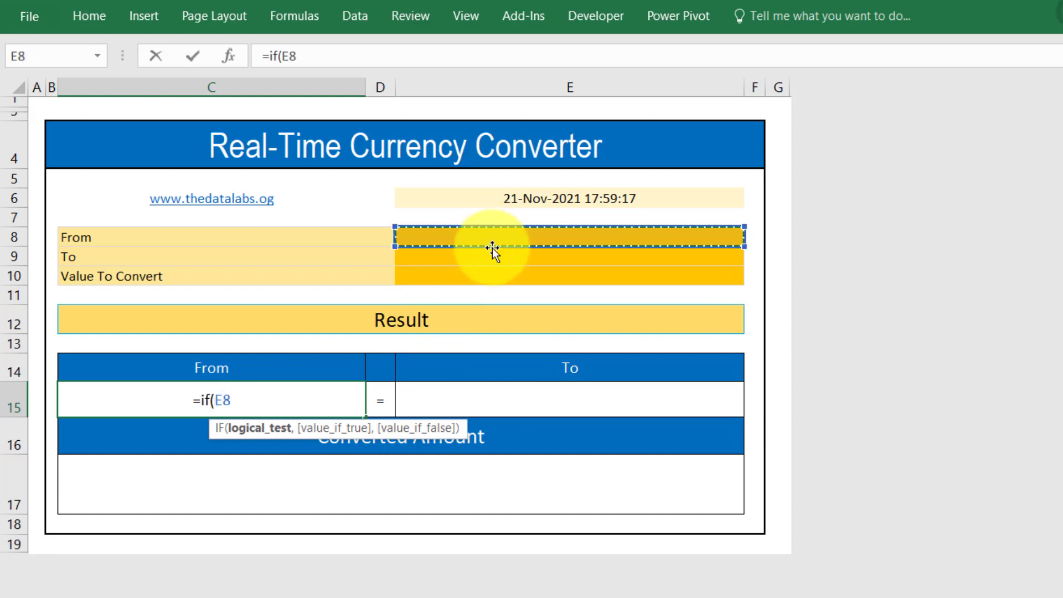
type("=")
type("\"\"")
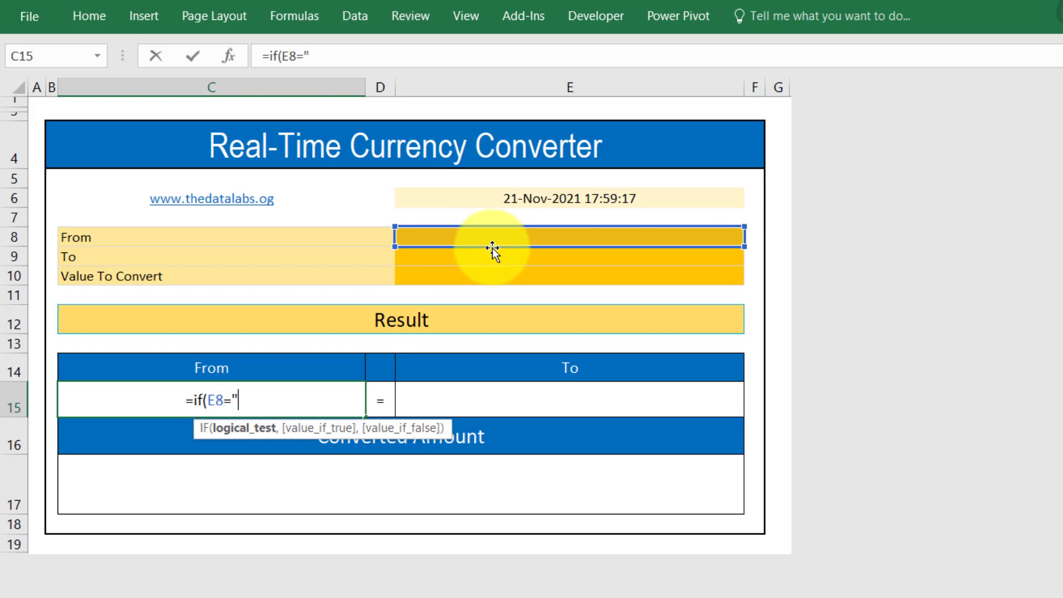
type(",")
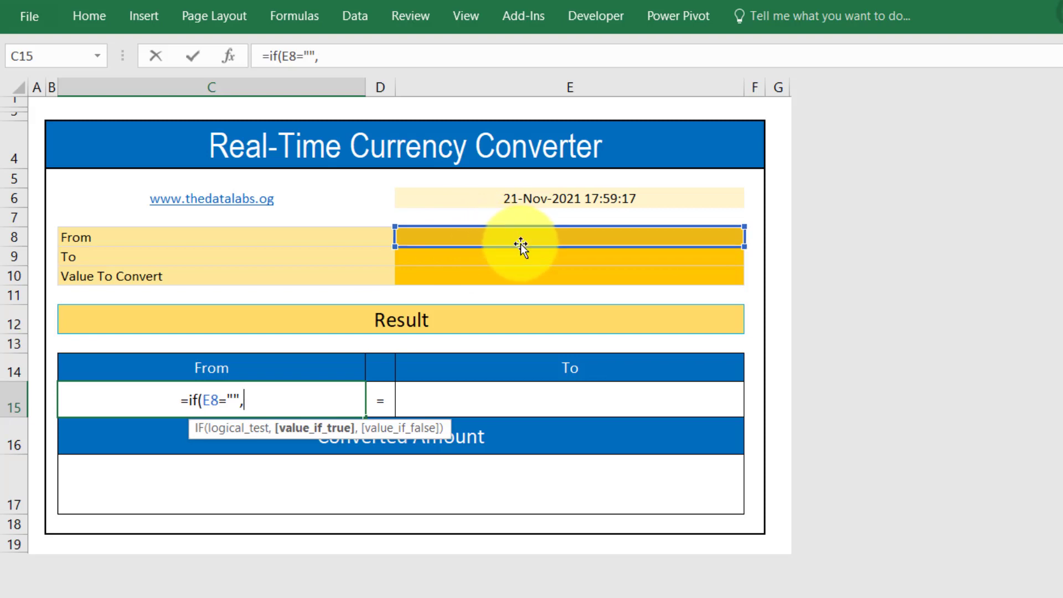
type("\"\",")
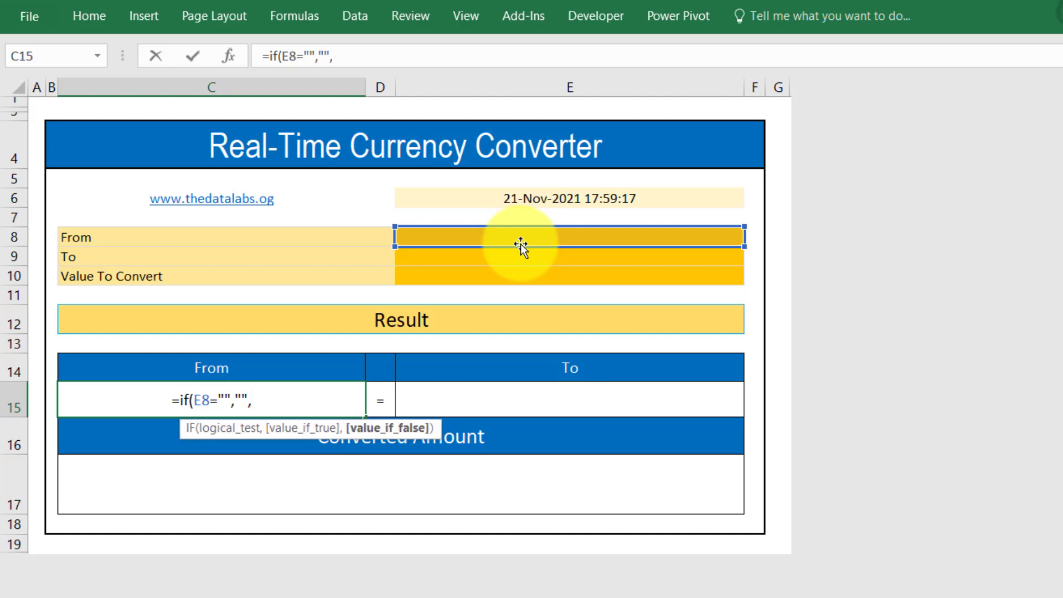
type("1")
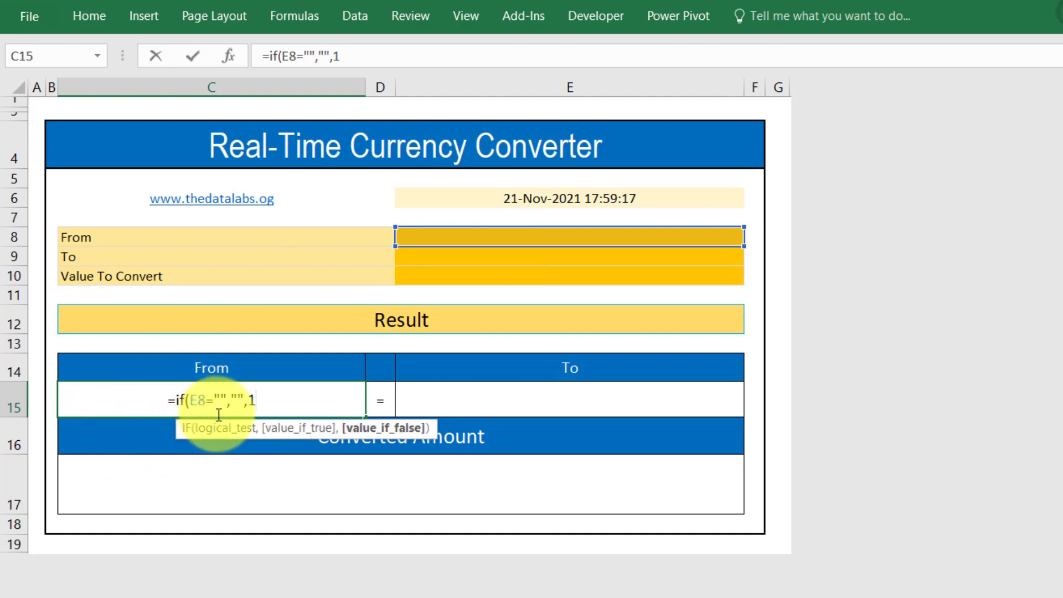
type(")")
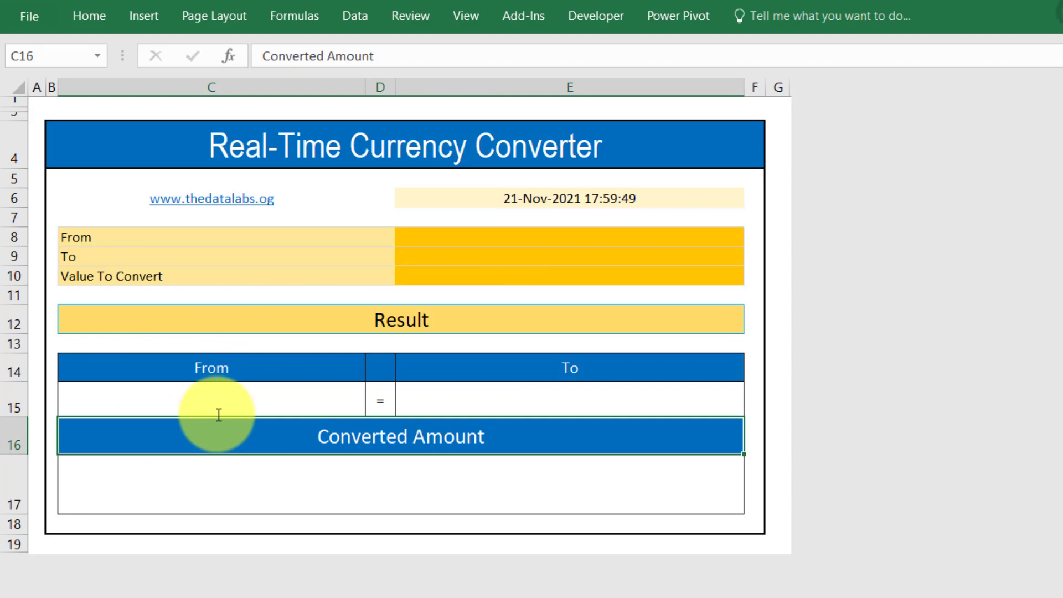
left_click(216, 396)
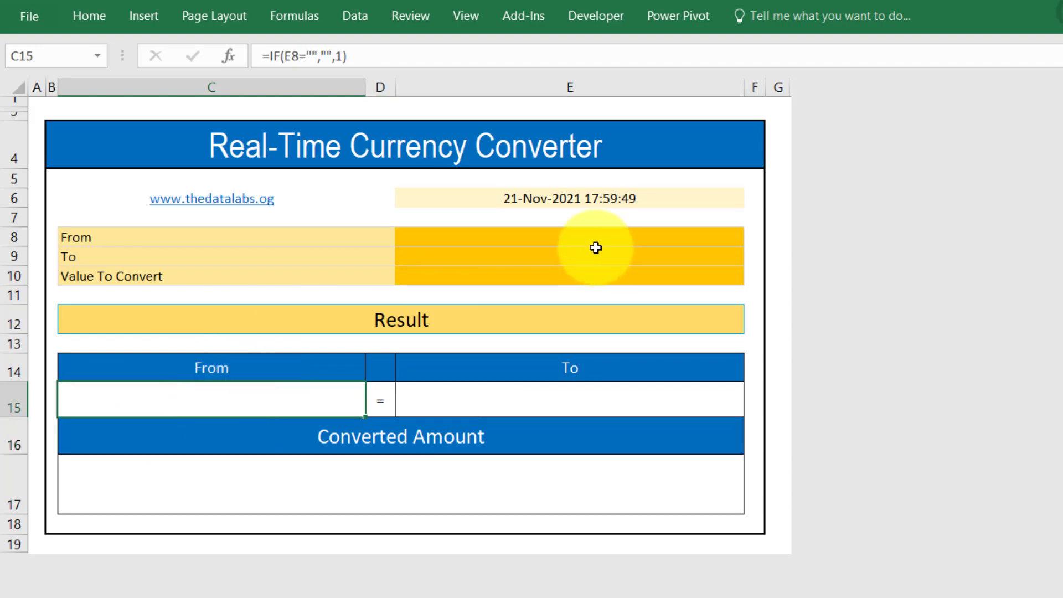
Choose USD as the From currency in E8 and check the formula cells C14 and C15
left_click(687, 233)
left_click(752, 237)
left_click(603, 268)
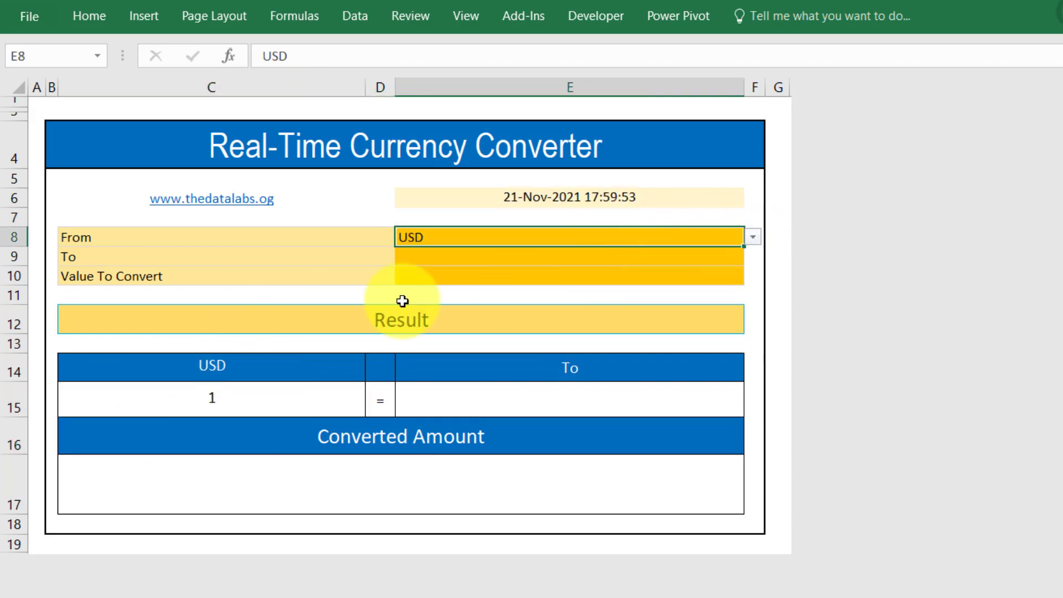
left_click(230, 396)
left_click(424, 237)
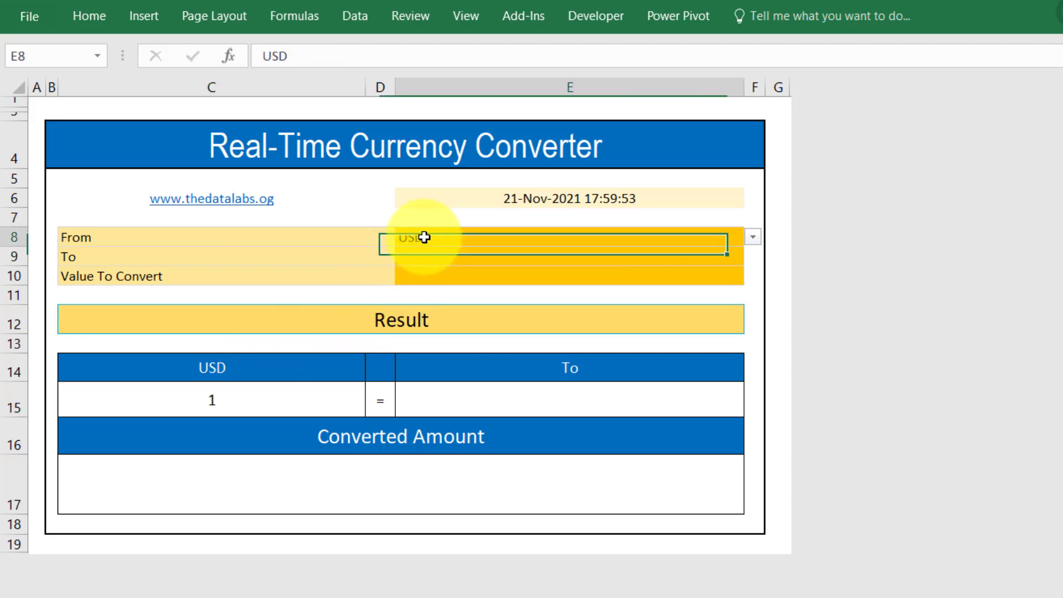
left_click(273, 363)
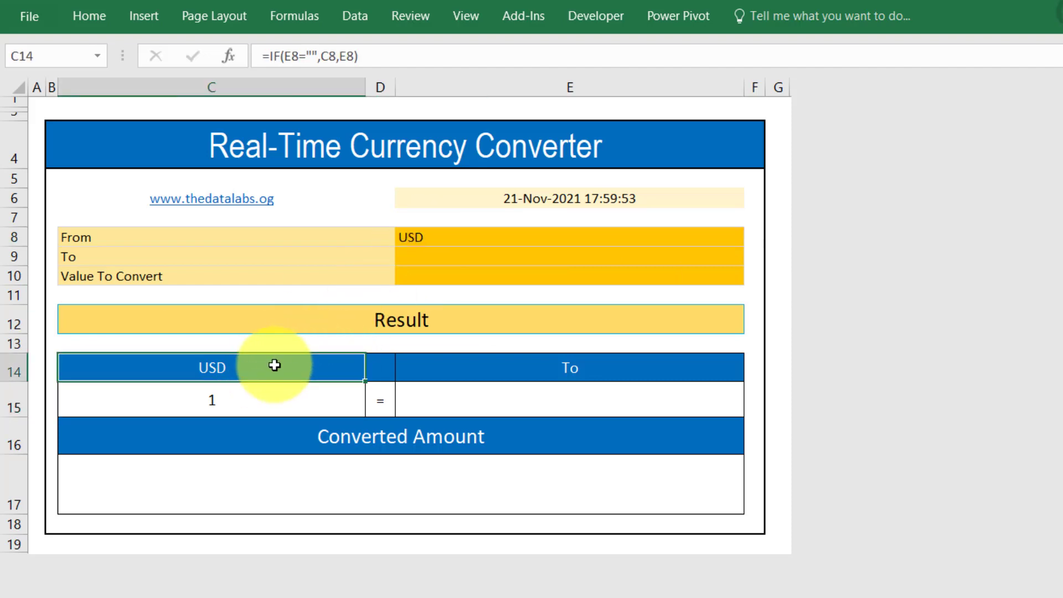
left_click(266, 404)
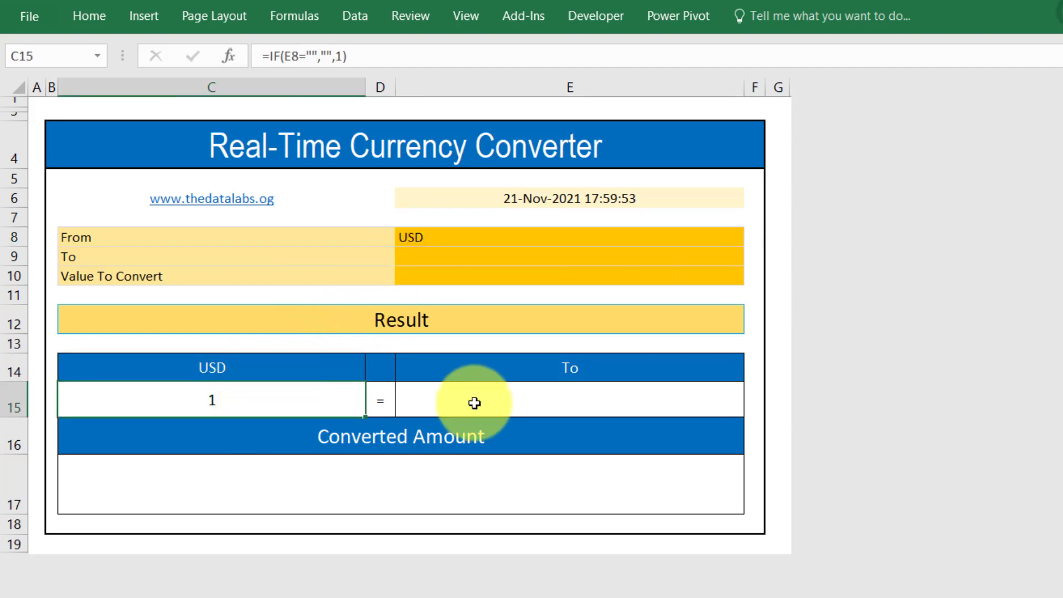
Choose GBP as the To currency in E9 and check the To result heading in E14
left_click(500, 399)
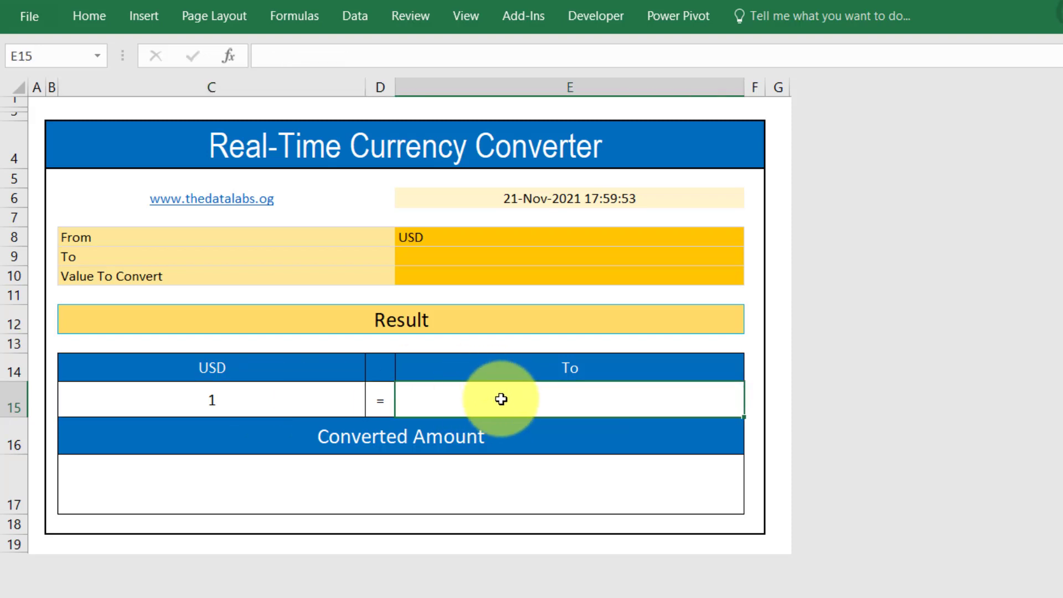
left_click(439, 256)
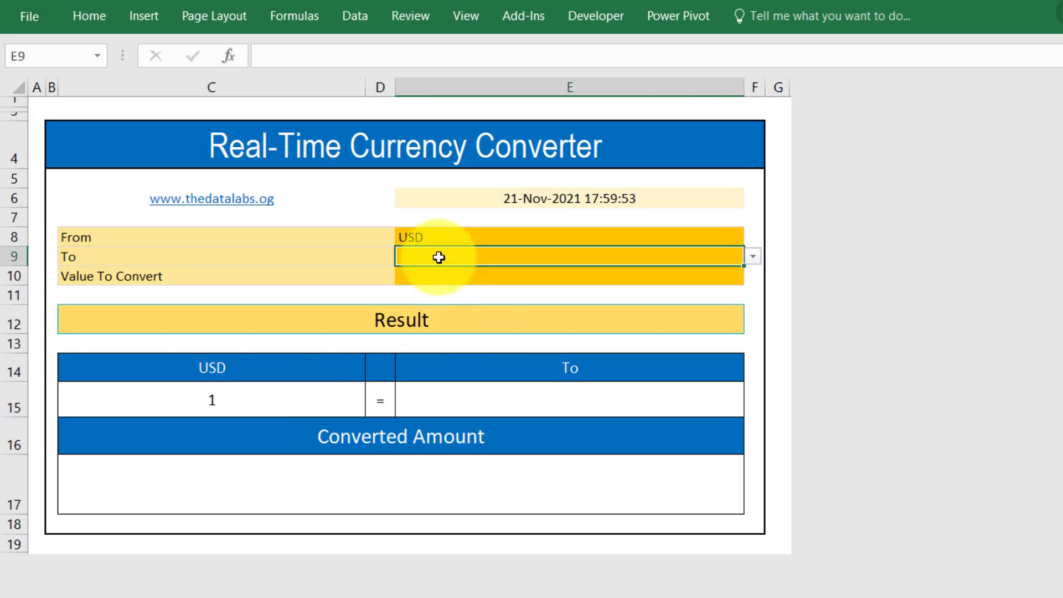
left_click(753, 257)
left_click(563, 302)
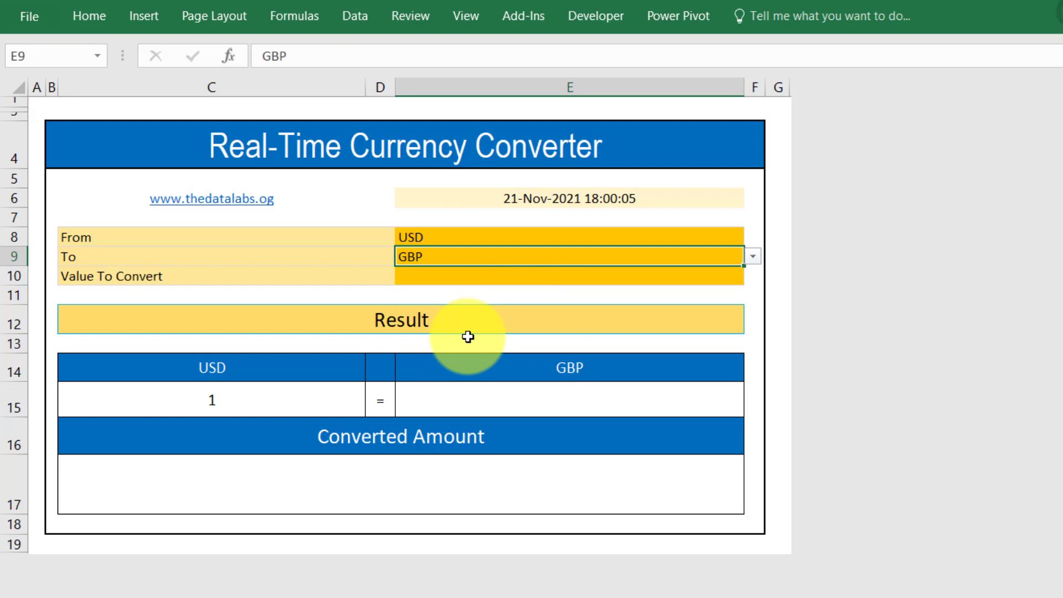
left_click(570, 362)
left_click(414, 403)
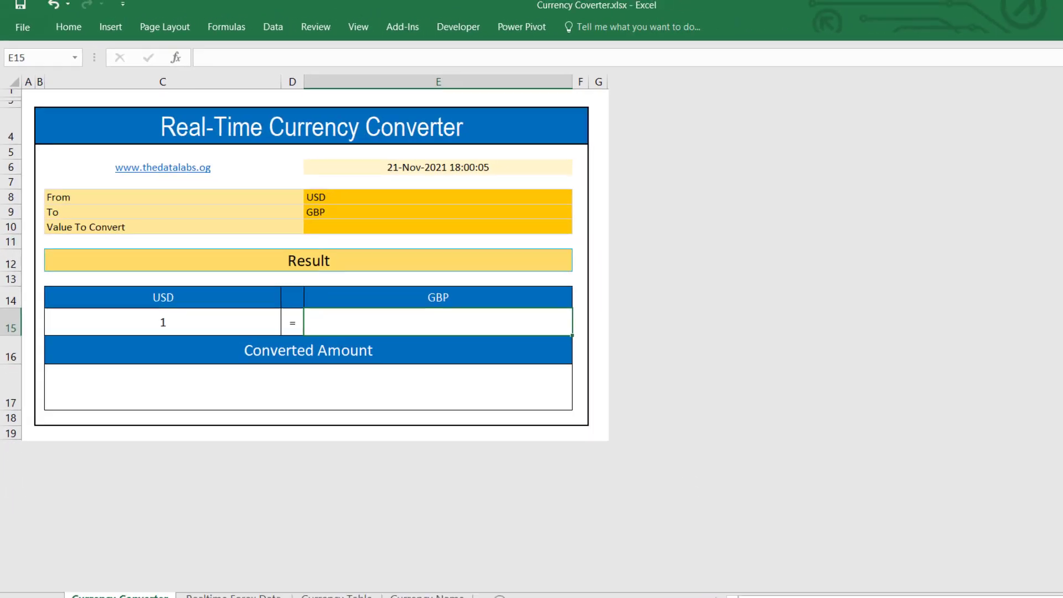
Switch to the browser to review the currency pair rates on freeforexapi.com and return to Excel
left_click(578, 581)
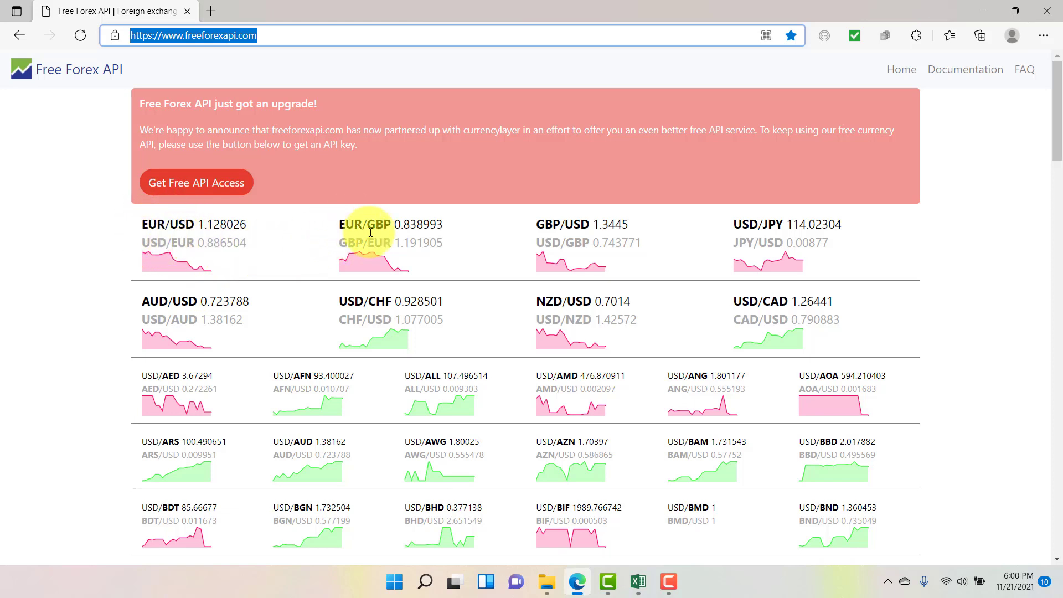
scroll(541, 221, "down", 4)
scroll(541, 213, "up", 5)
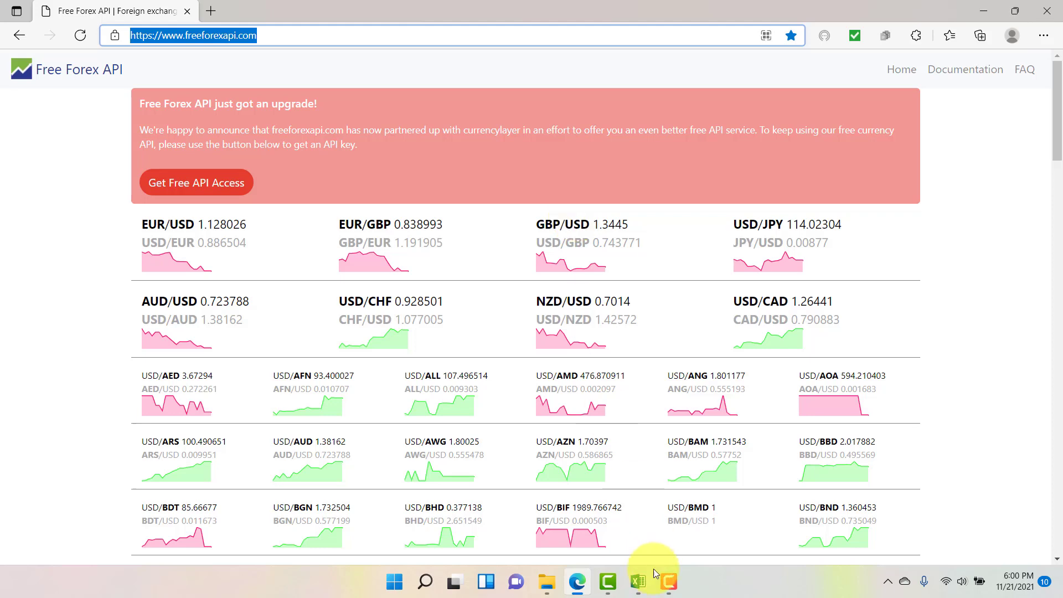
left_click(638, 581)
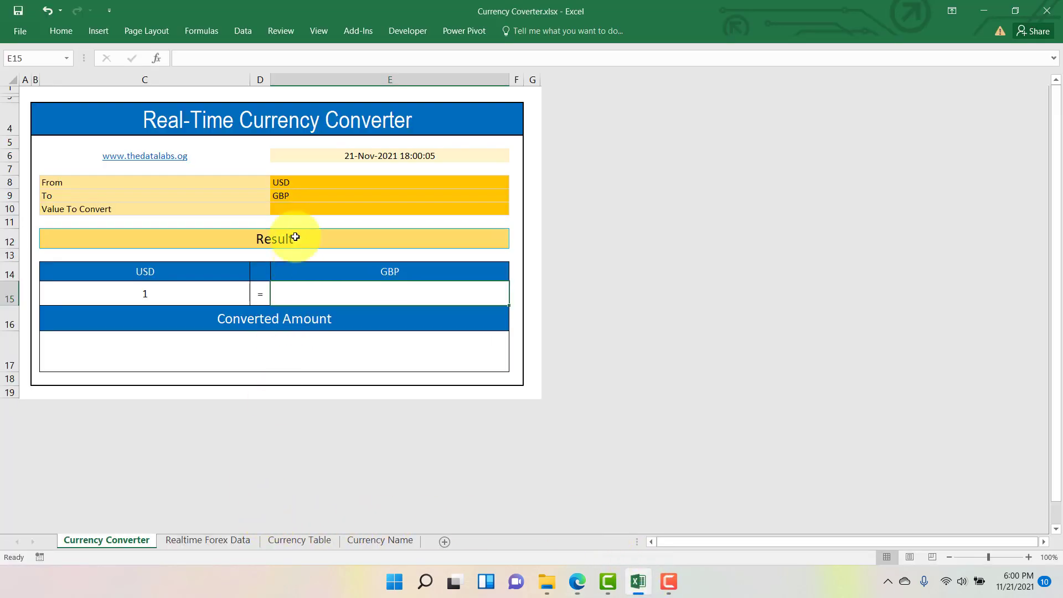
Compare the From and To currencies in E8 and E9 with the Key column of the Currency Table sheet
left_click(294, 184)
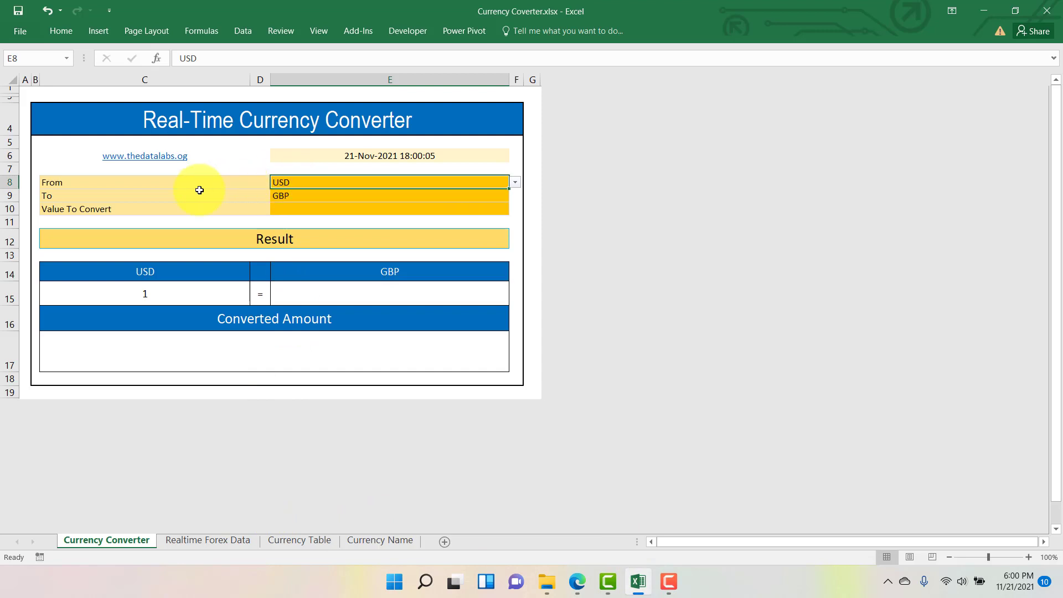
left_click(284, 197)
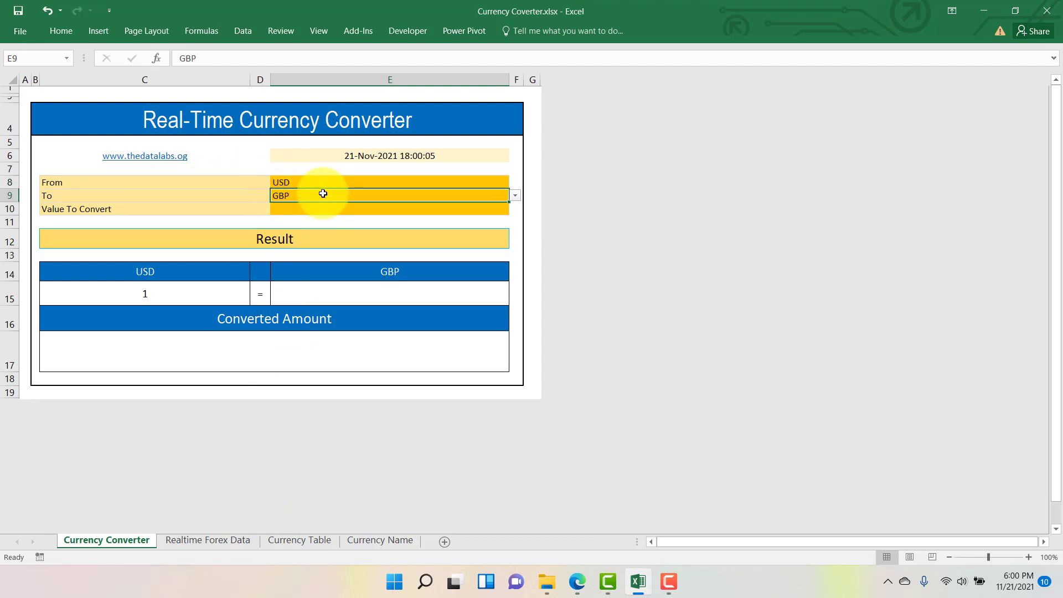
left_click(208, 541)
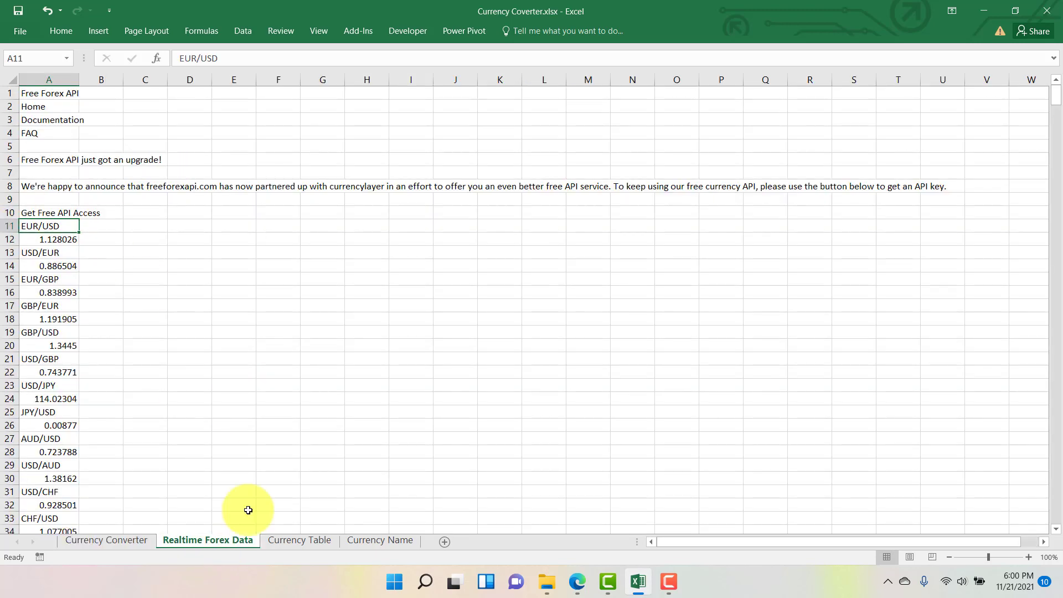
left_click(300, 542)
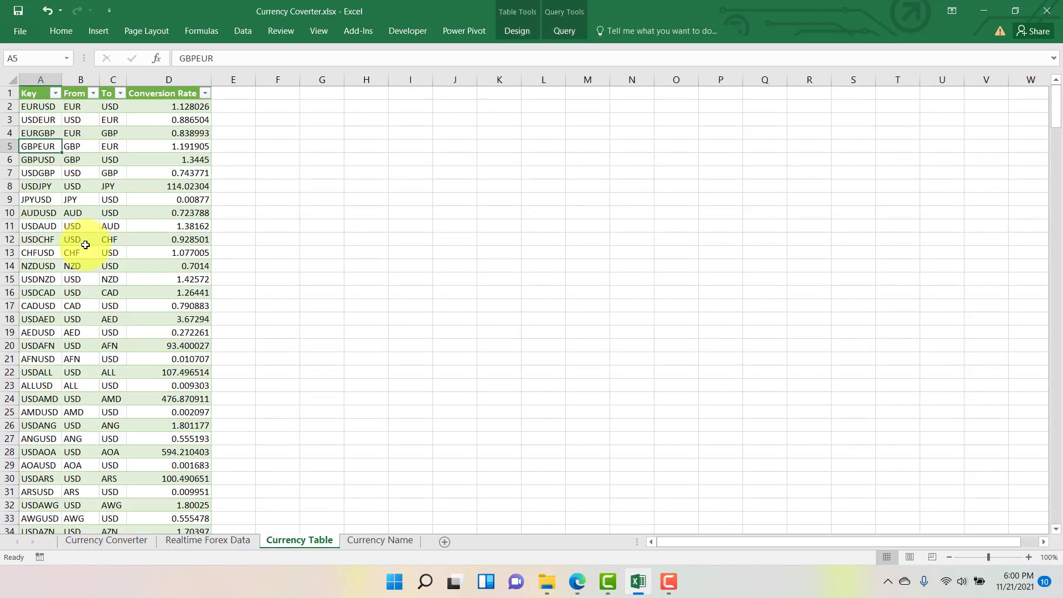
left_click(29, 81)
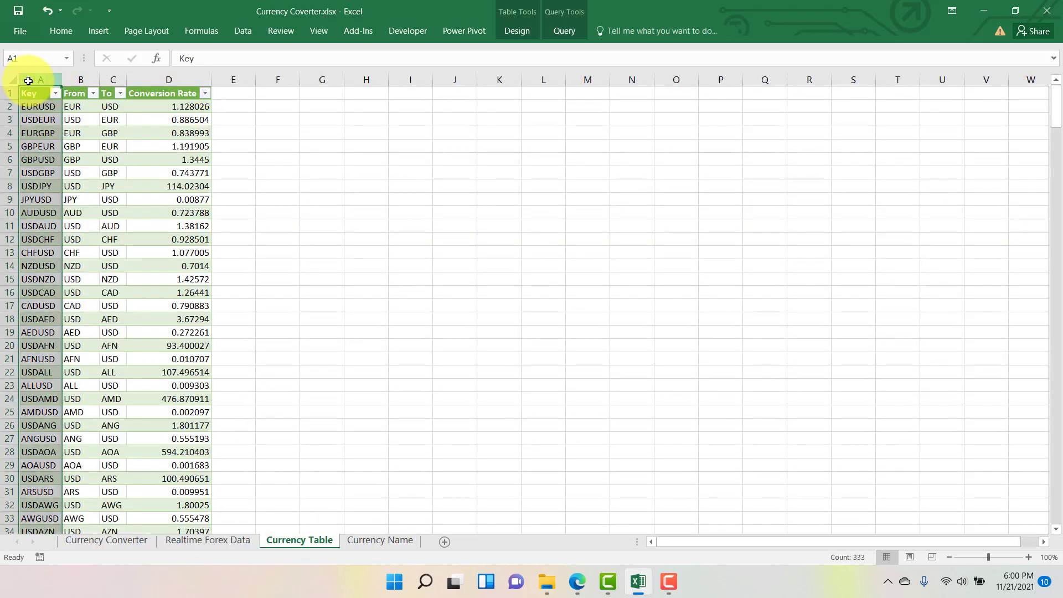
left_click(105, 538)
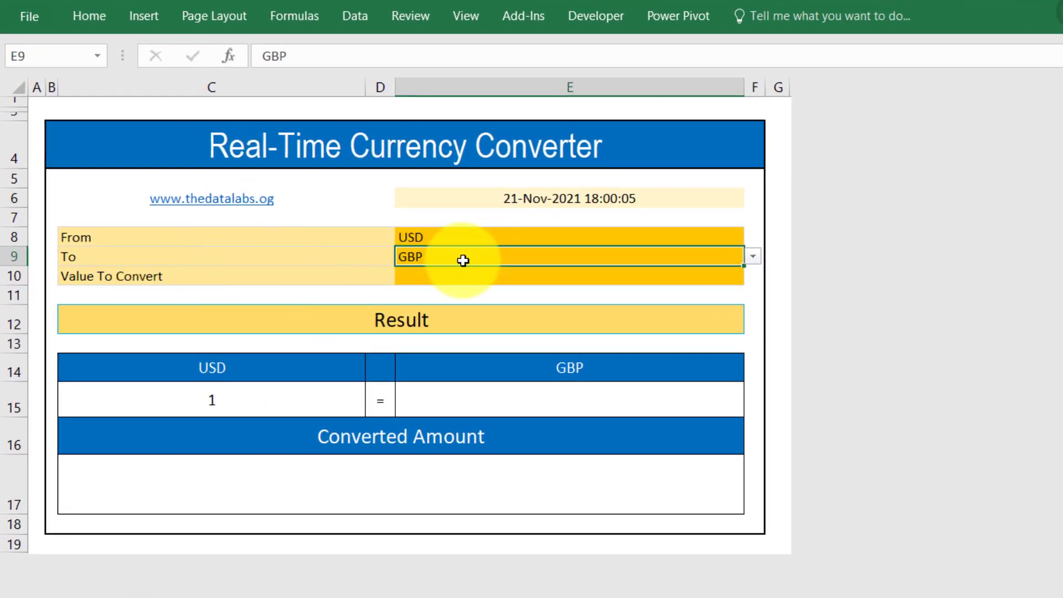
left_click(438, 237)
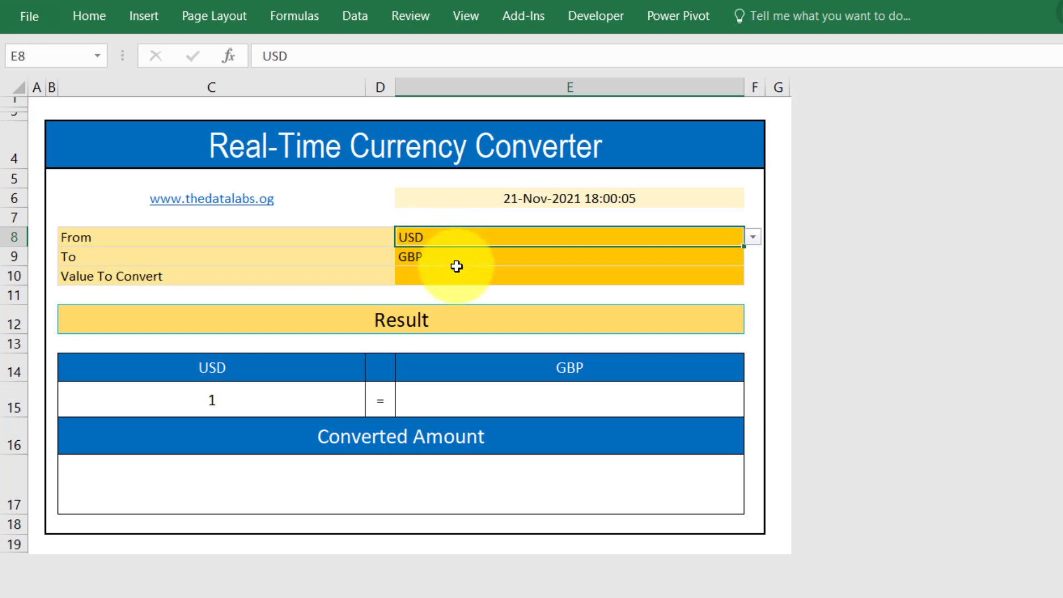
left_click(468, 406)
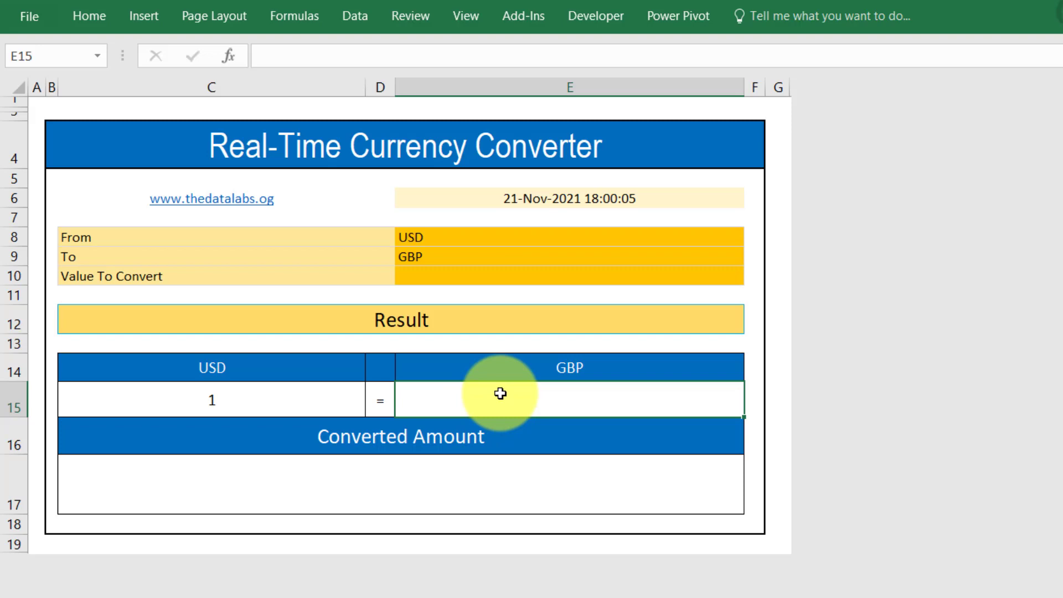
Start a VLOOKUP formula in E15 with the joined From and To currencies, E8&E9, as the lookup value
type("=")
type("vlo")
key("Tab")
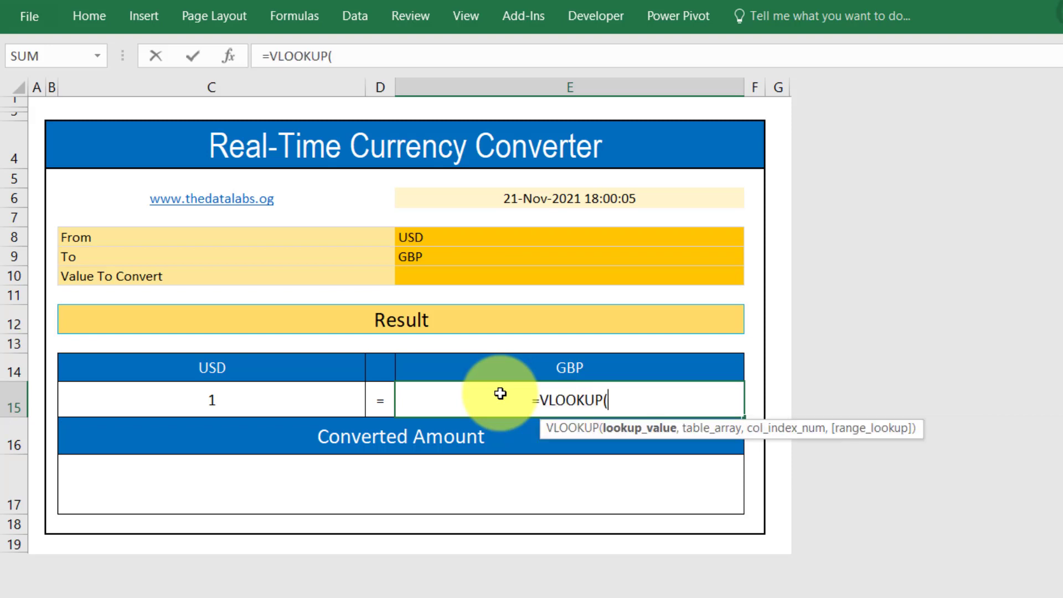
left_click(448, 239)
type("&")
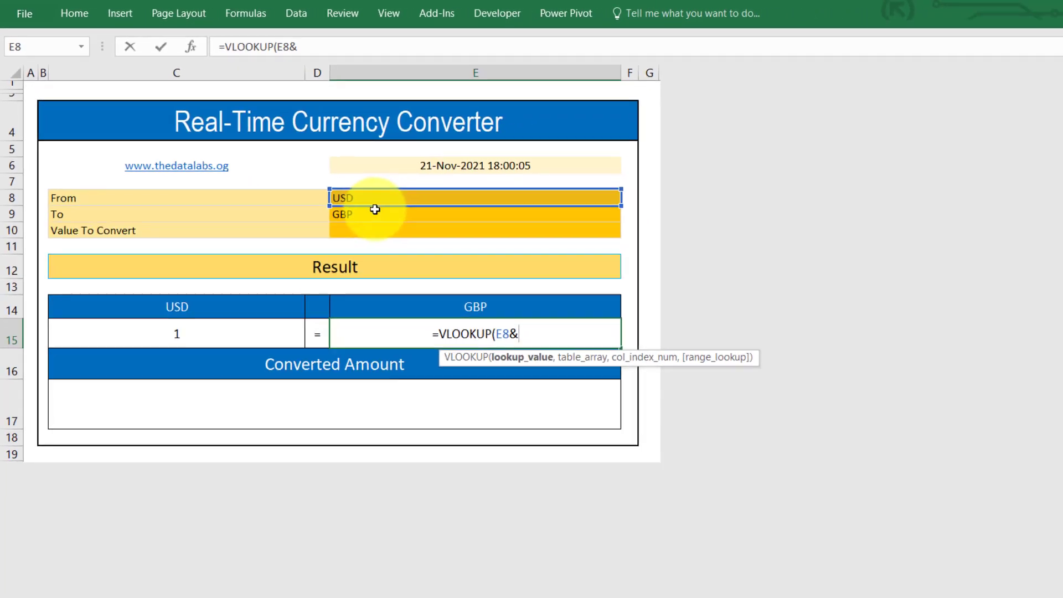
left_click(449, 255)
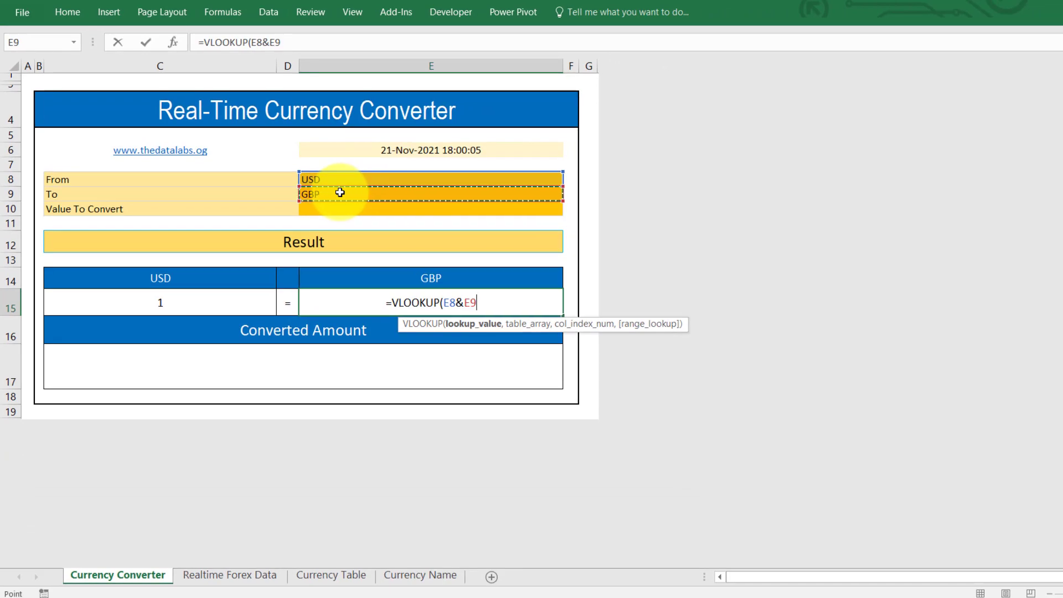
type(",")
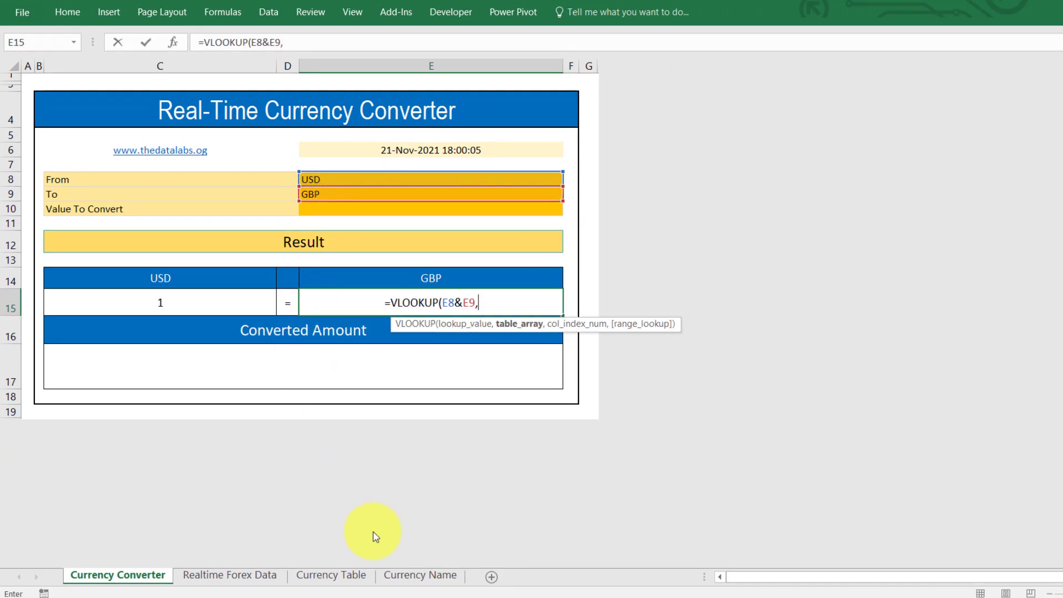
Set the VLOOKUP's table array to columns A:D of the Currency Table sheet
left_click(344, 578)
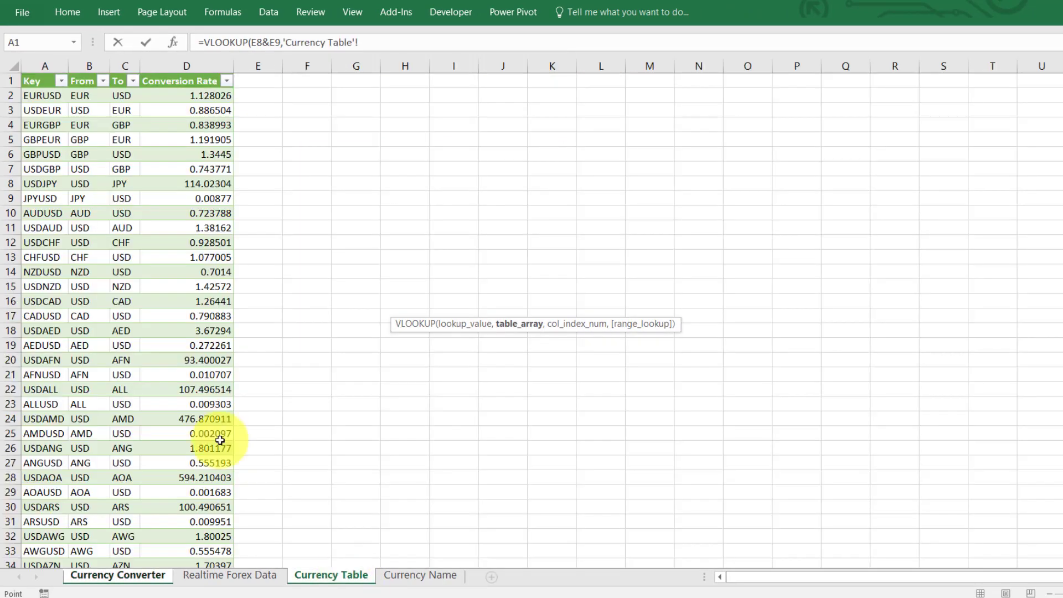
left_click(39, 74)
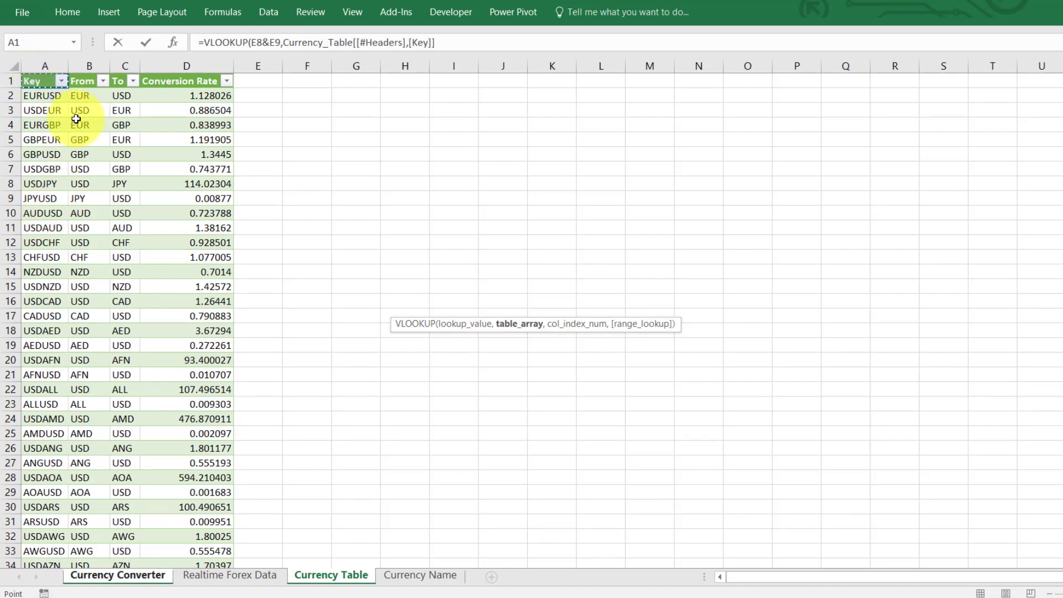
key("shift+Right")
key("shift+Right")
key("shift+Right")
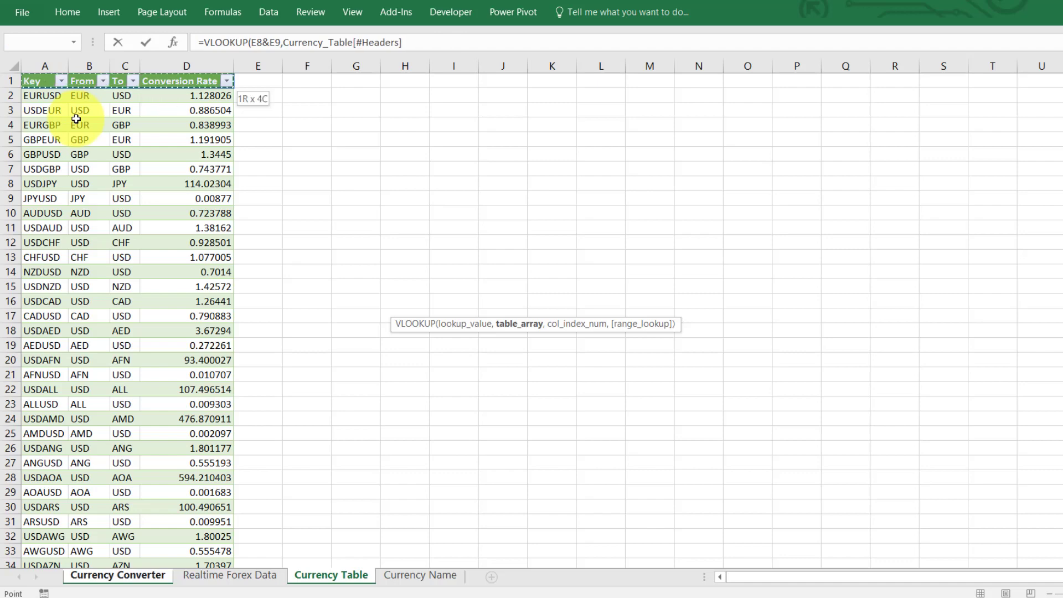
key("XF86KbdBrightnessDown")
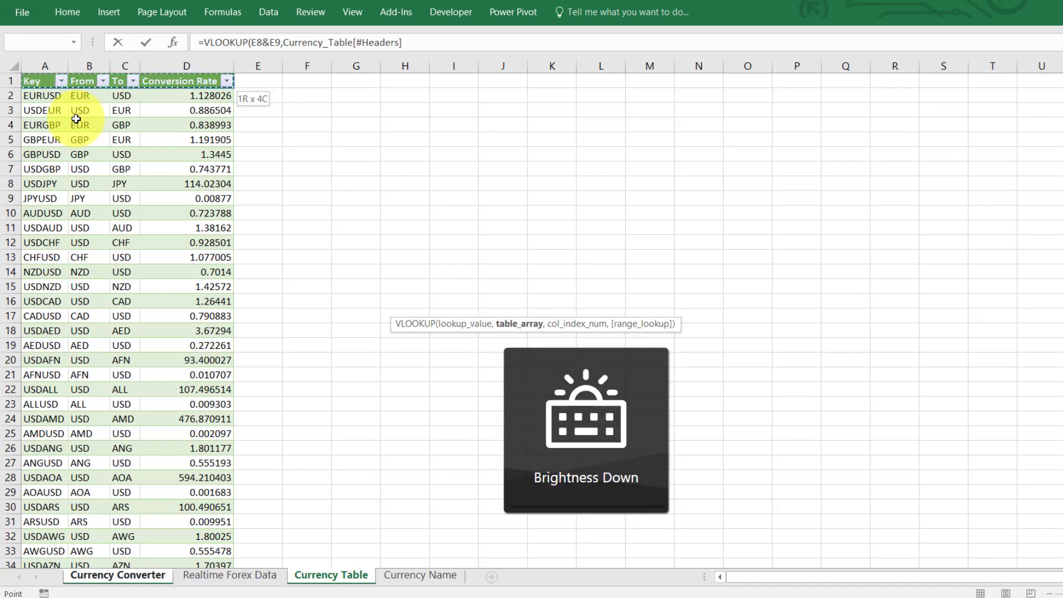
left_click_drag(40, 67, 182, 69)
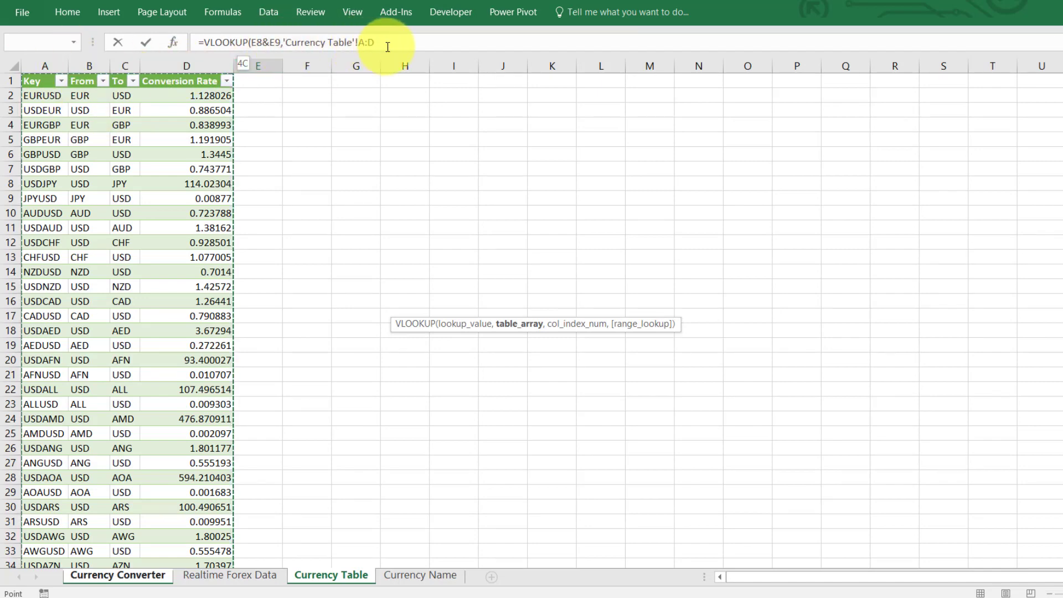
type(",")
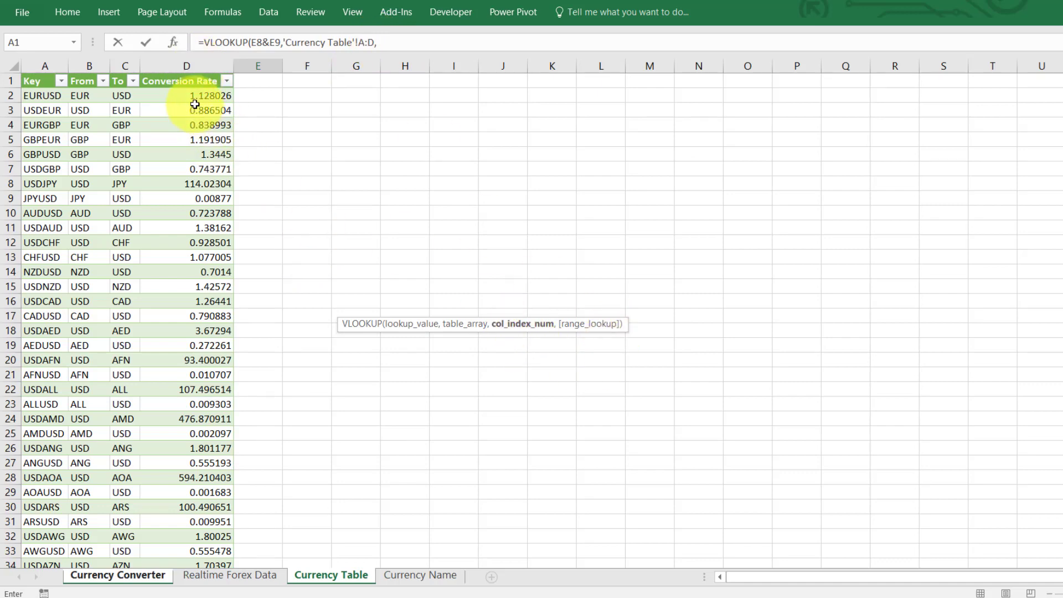
Complete the E15 VLOOKUP with column index 4 and exact match 0
left_click(387, 45)
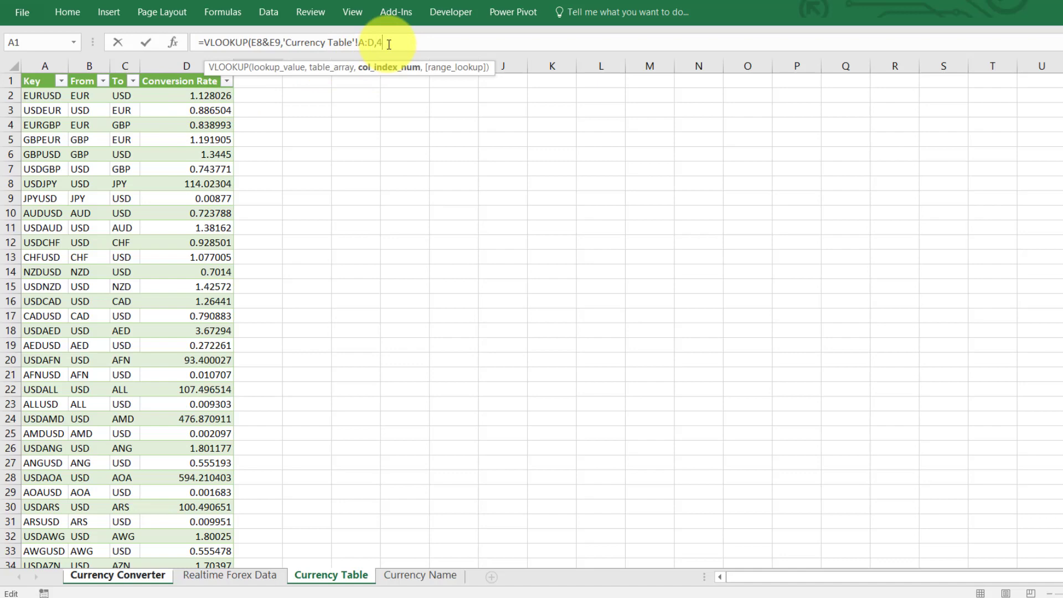
type(",")
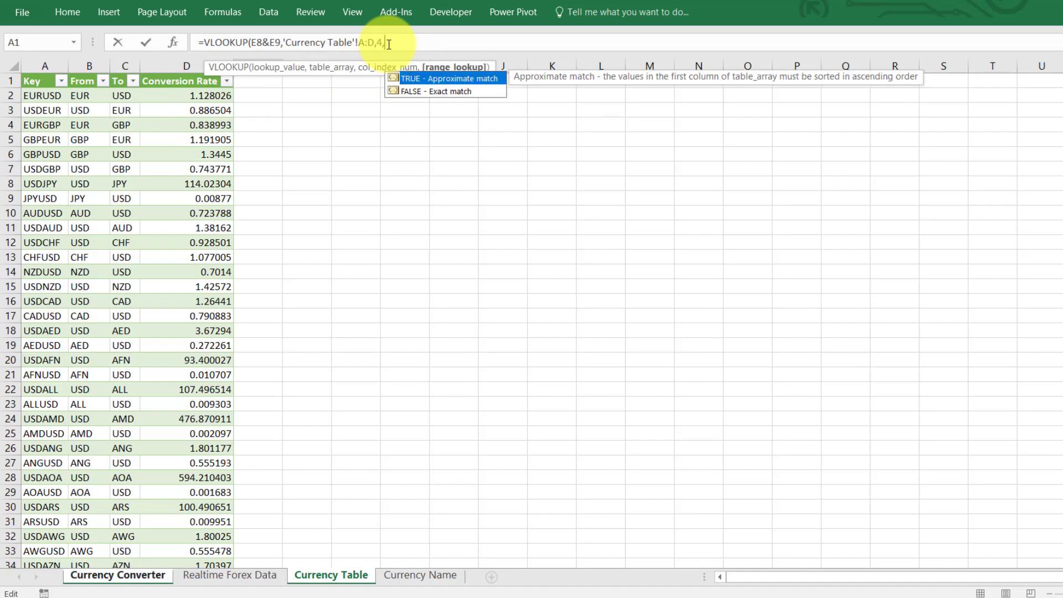
type("0)")
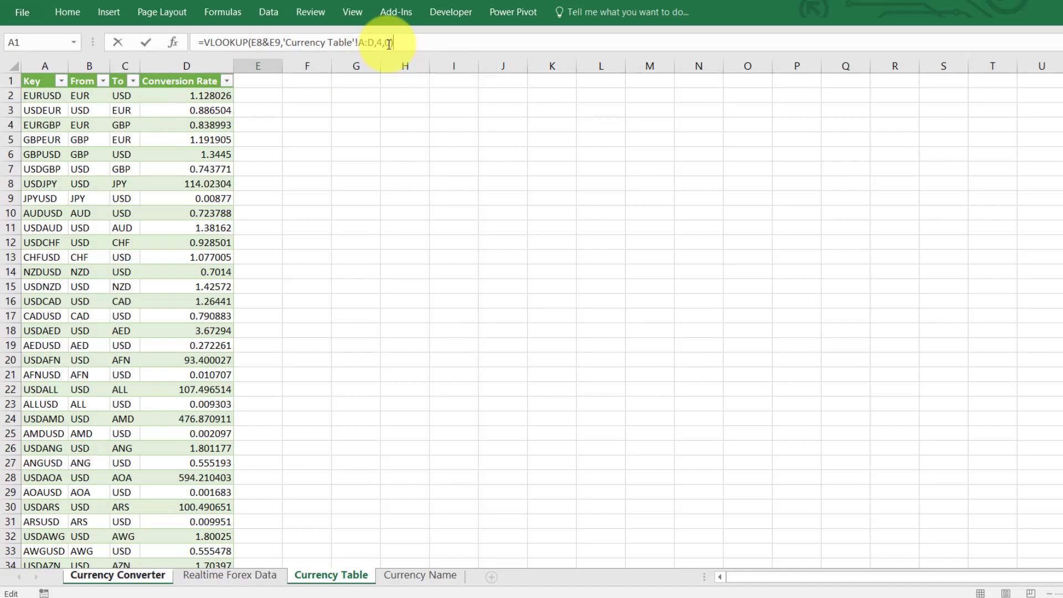
key("Return")
left_click(452, 294)
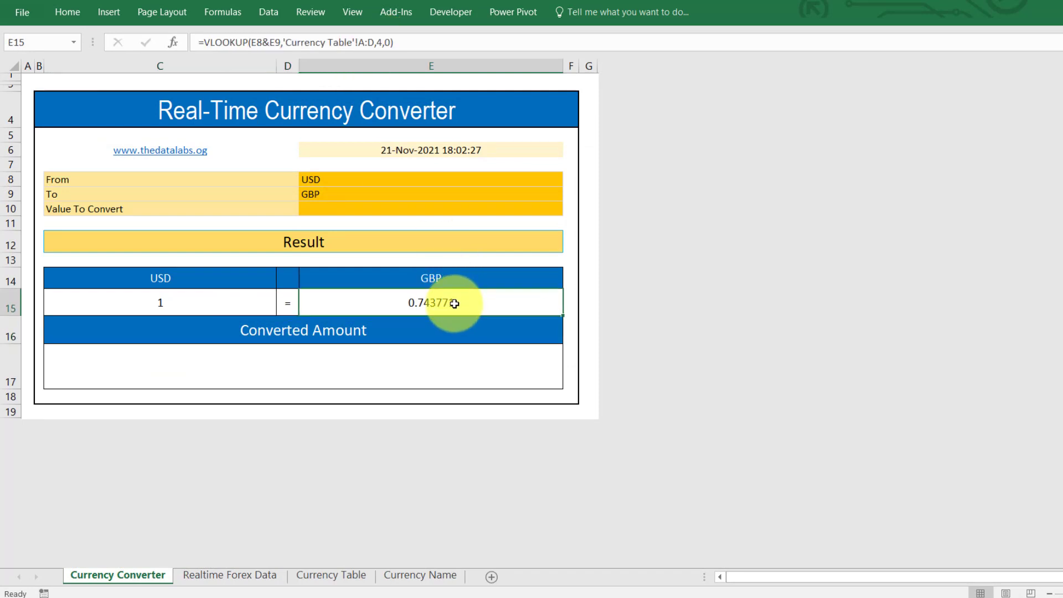
Choose CHF as the From currency in E8 and check the rate in E15
left_click(402, 193)
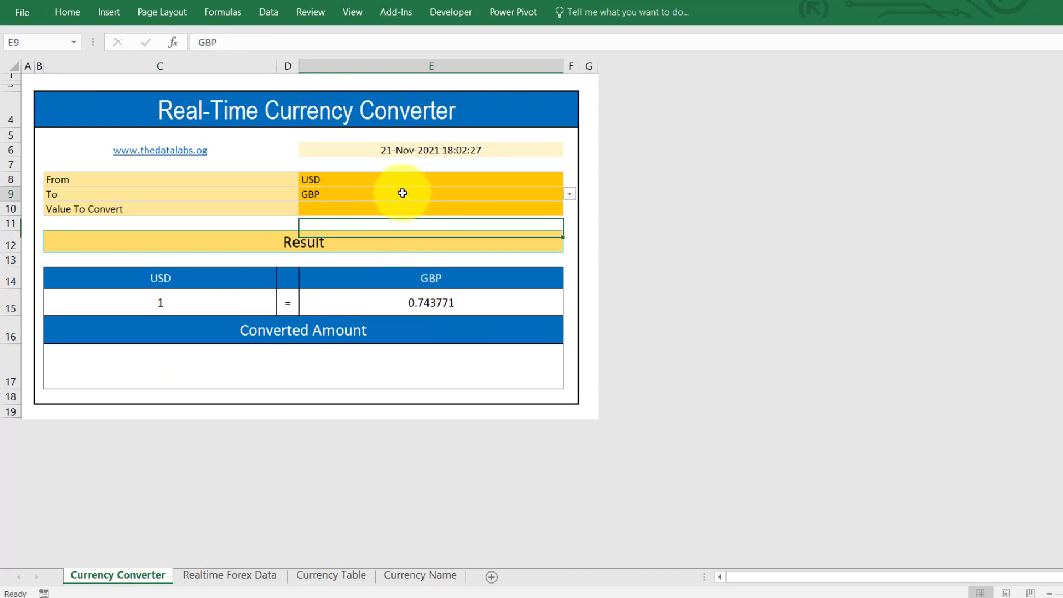
left_click(512, 179)
left_click(570, 181)
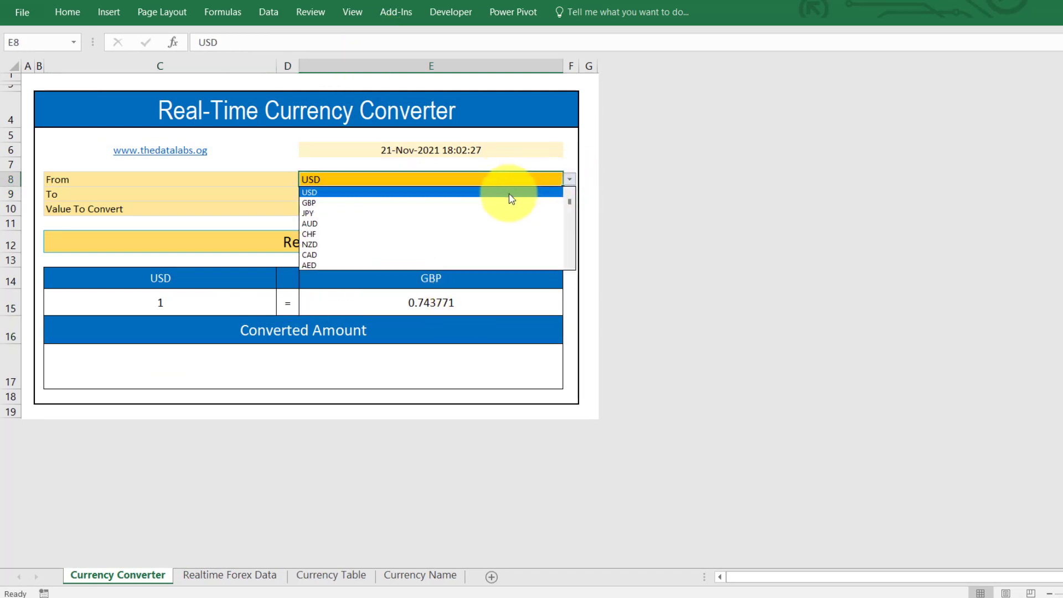
left_click(384, 235)
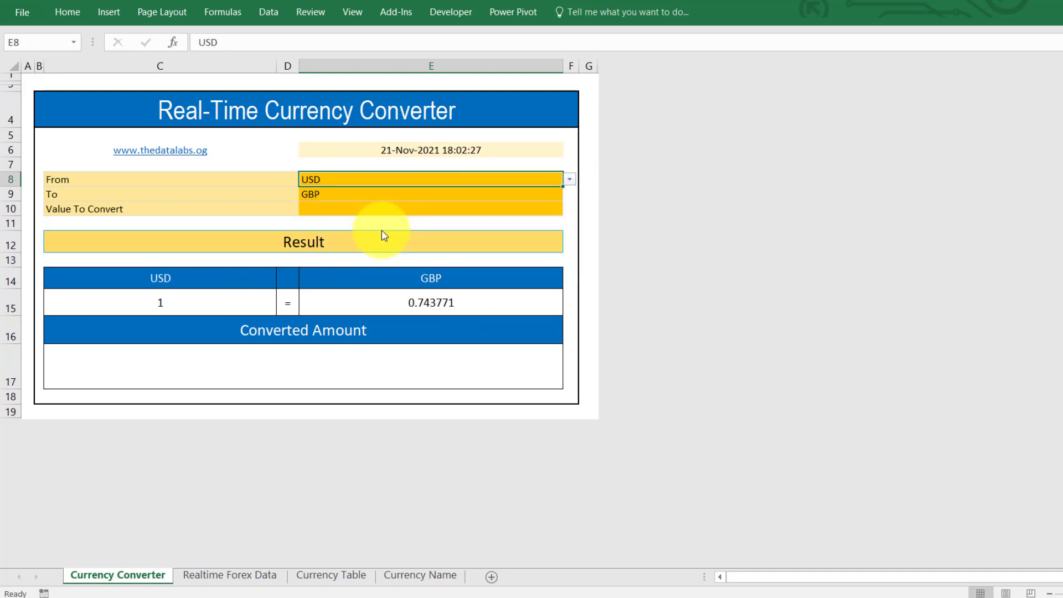
left_click(434, 299)
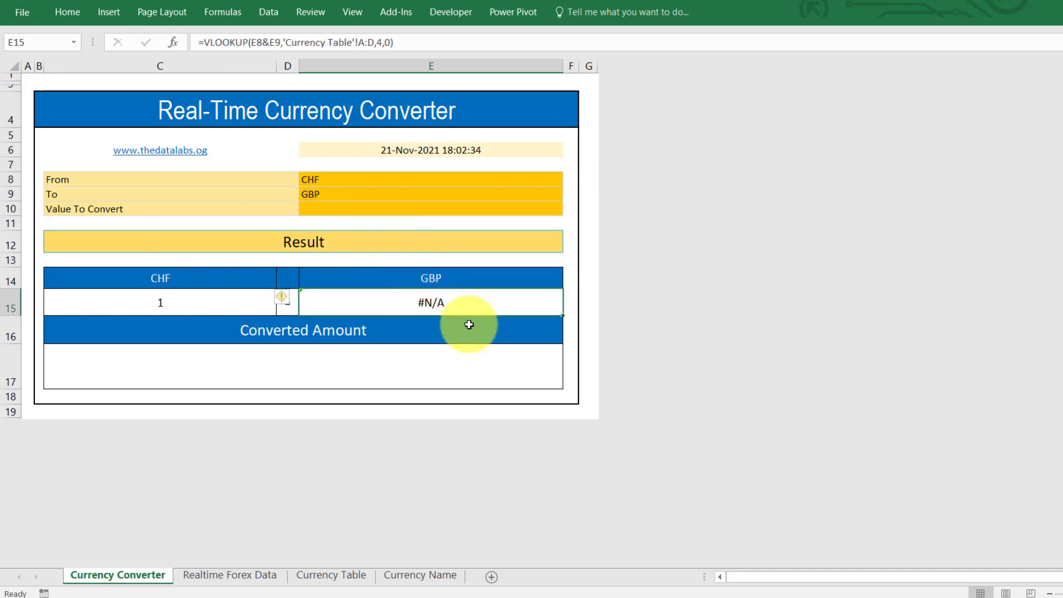
Wrap the E15 VLOOKUP in an IFERROR function and add the separator for its value_if_error argument
left_click(207, 43)
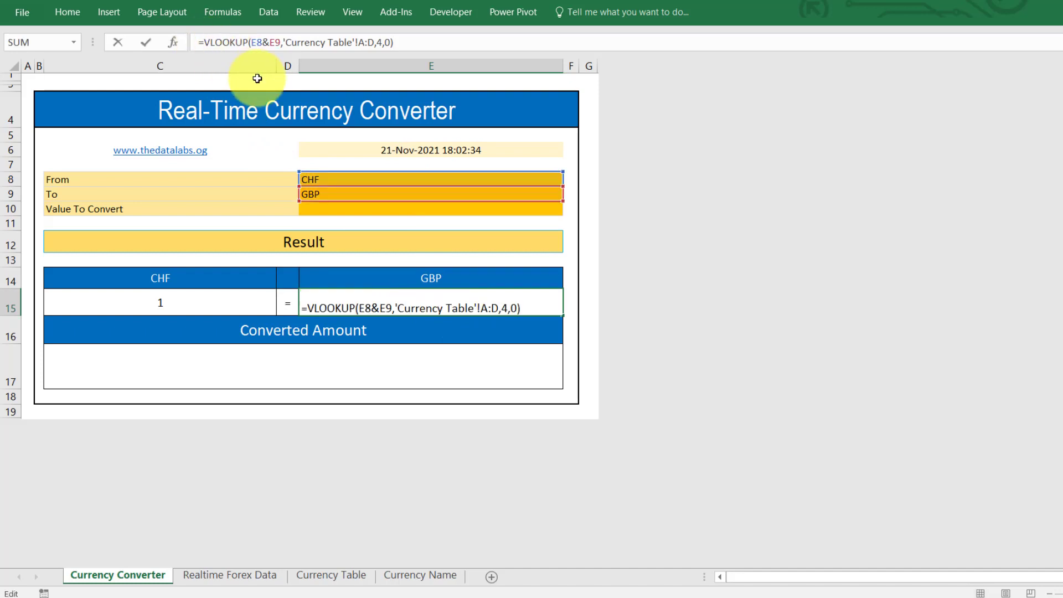
type("if")
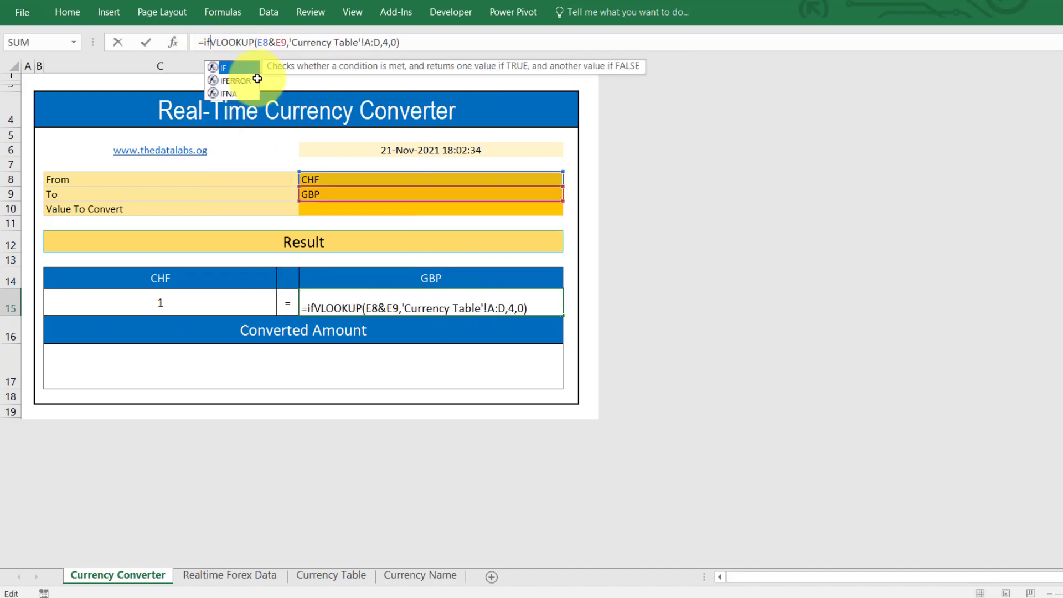
left_click(257, 79)
double_click(258, 80)
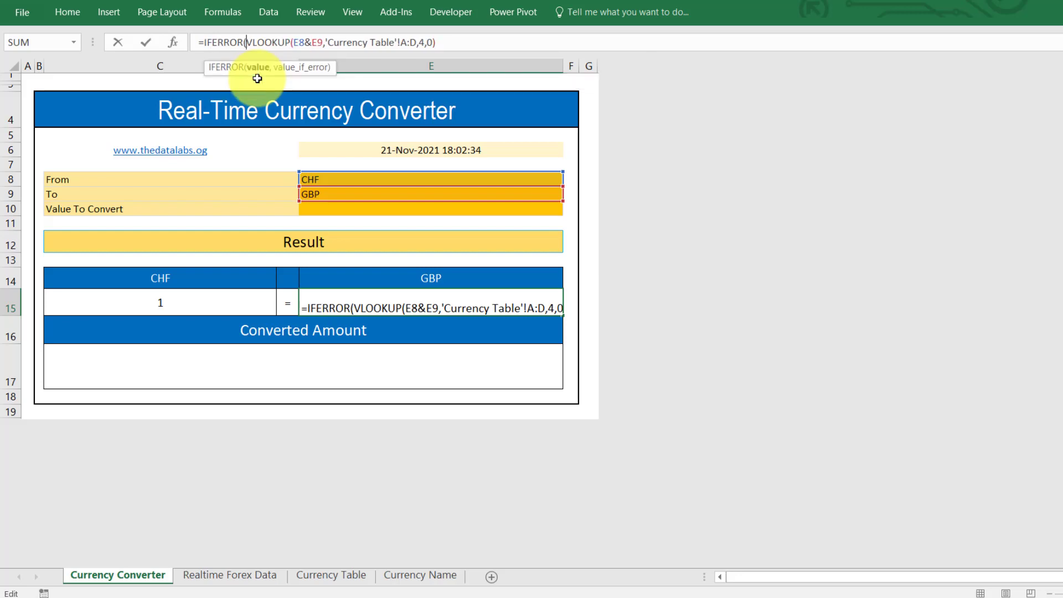
left_click(445, 47)
type(",")
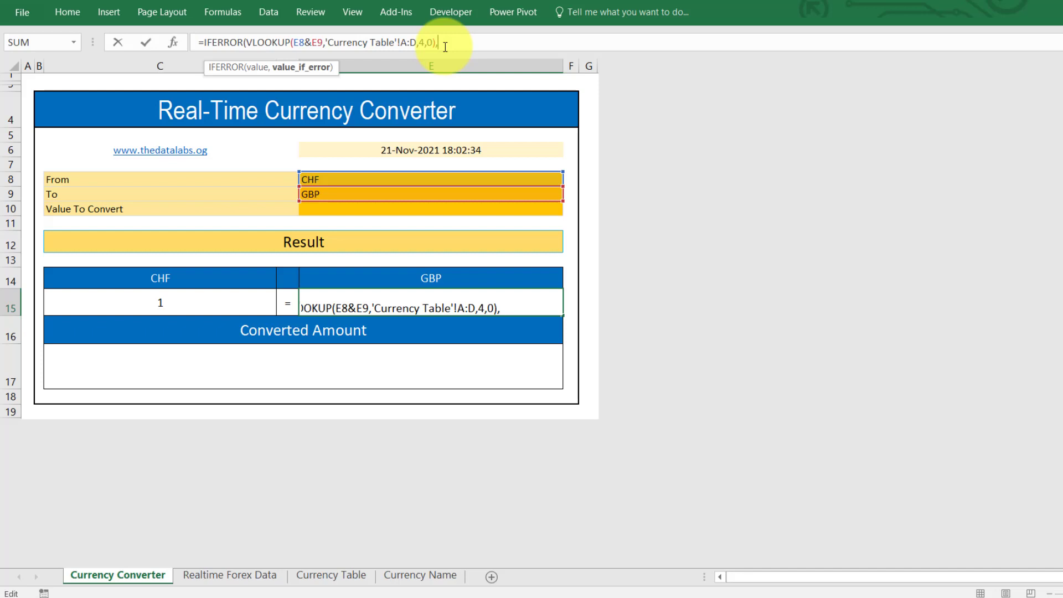
Copy the E8&E9 VLOOKUP expression into the IFERROR's value_if_error argument
type("v")
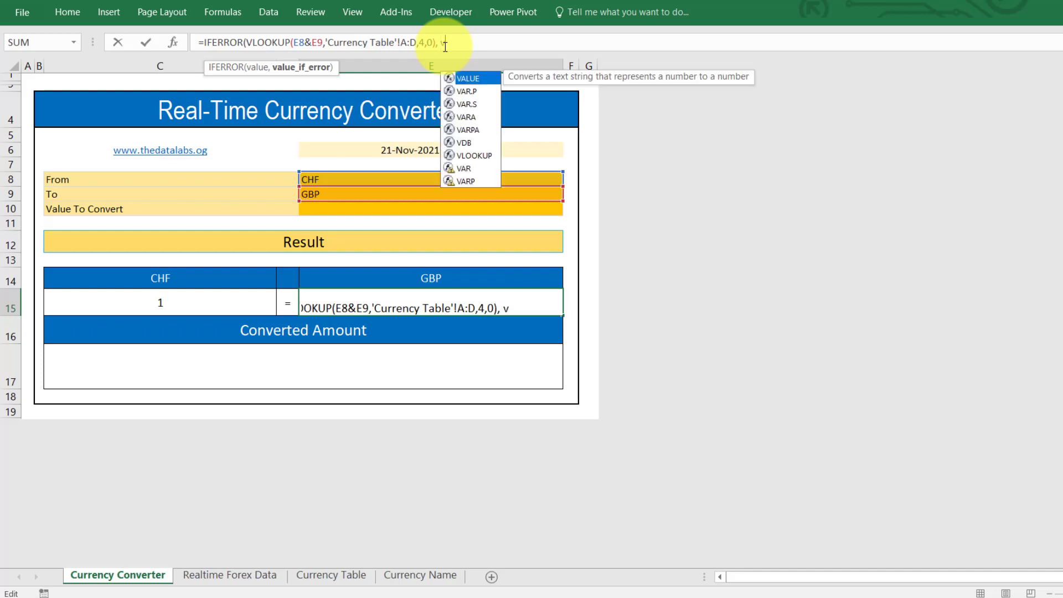
key("BackSpace")
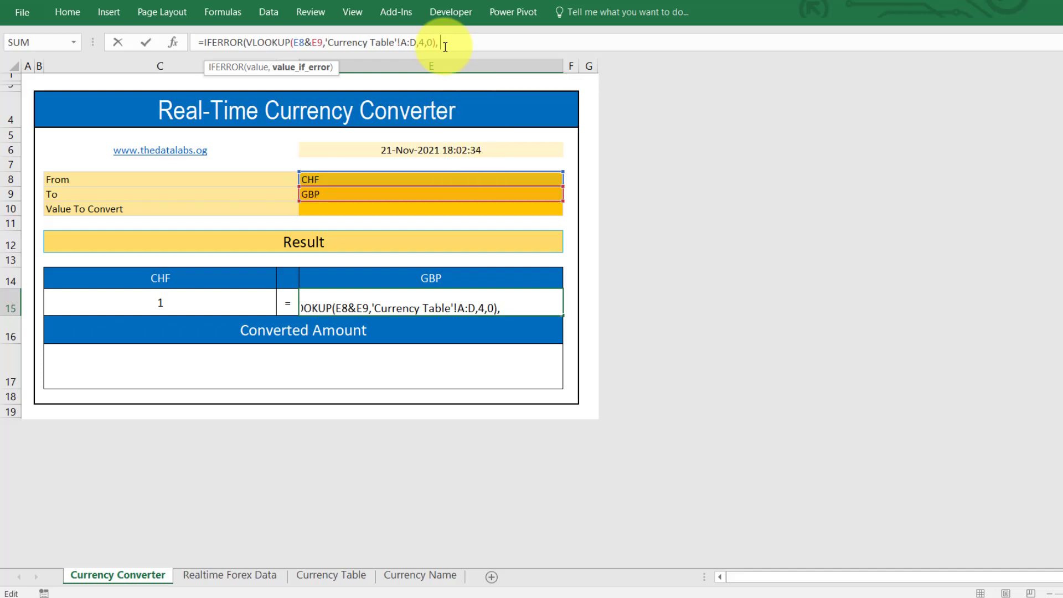
left_click(246, 45)
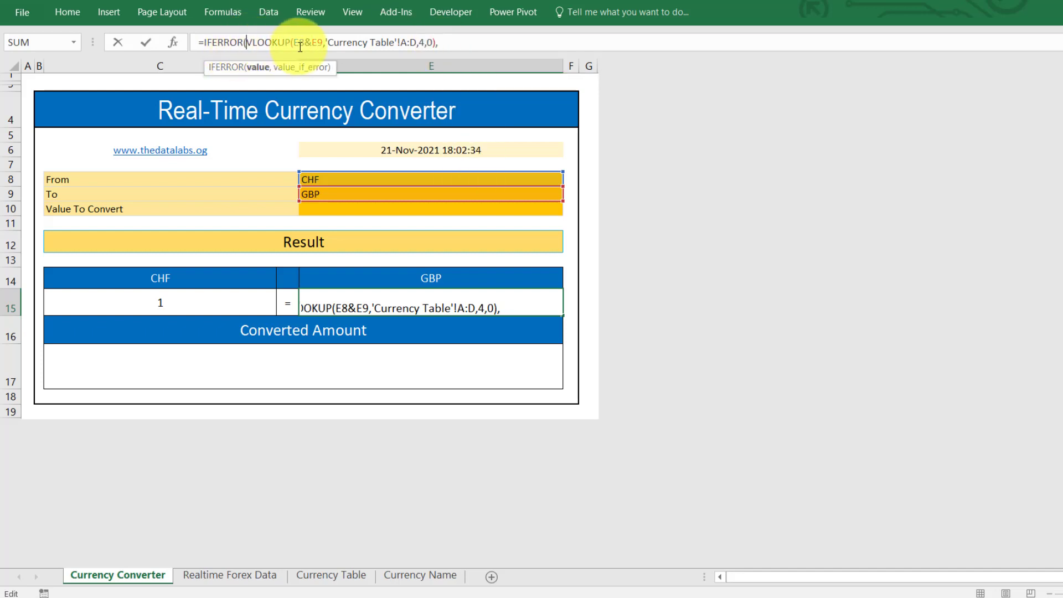
left_click(437, 42, "shift")
key("ctrl+c")
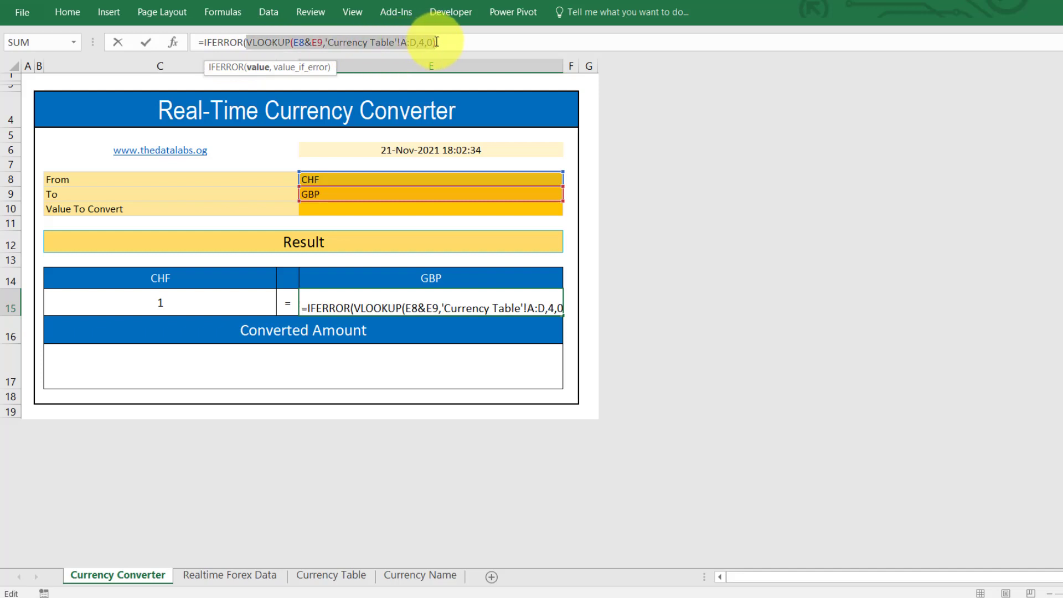
left_click(502, 48)
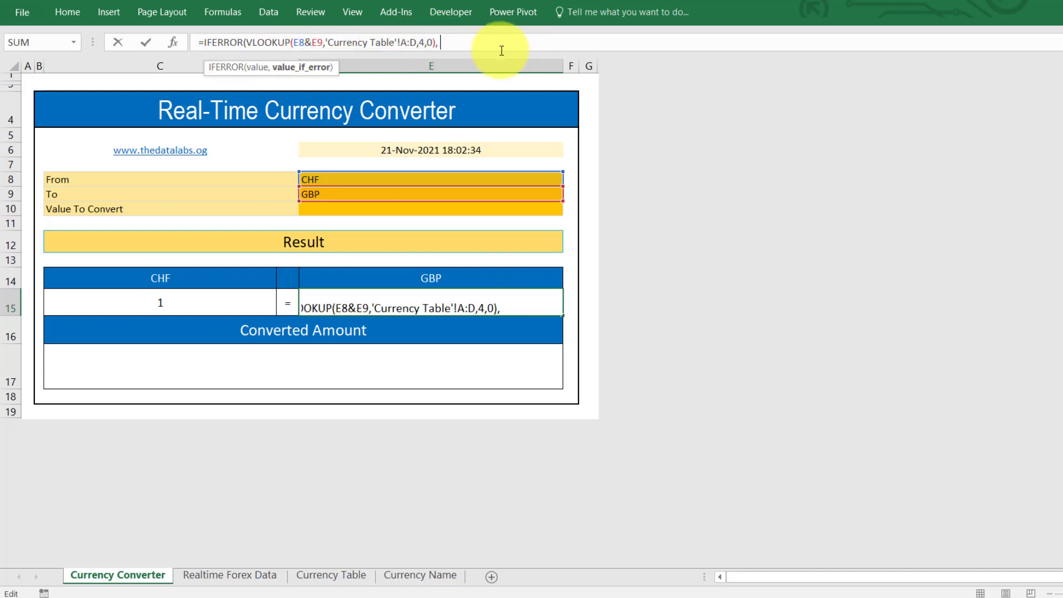
key("ctrl+v")
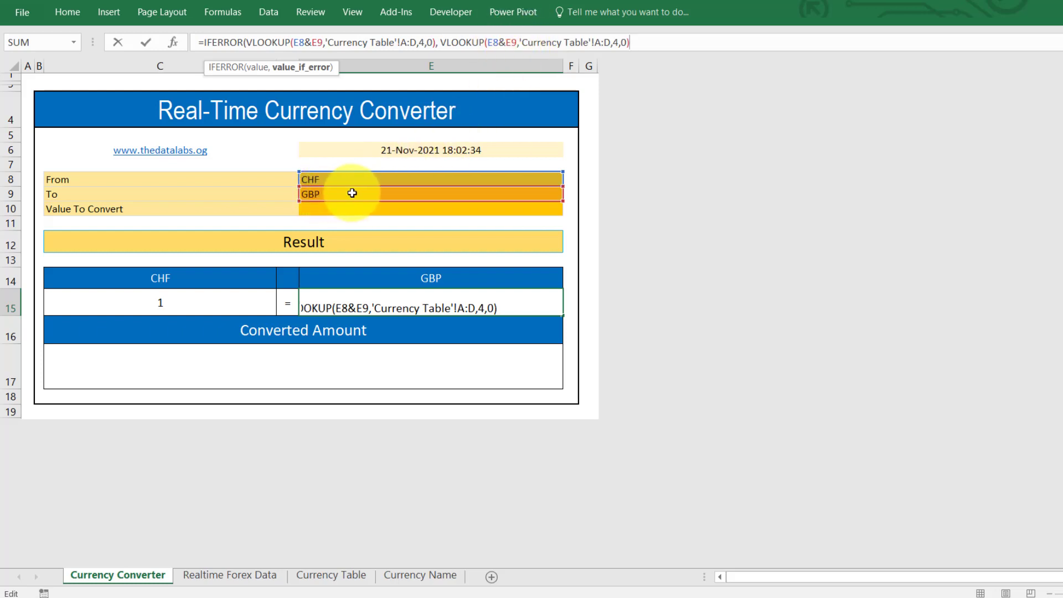
Replace E9 with "USD" in the second VLOOKUP so that its lookup value is E8&"USD"
left_click(513, 44)
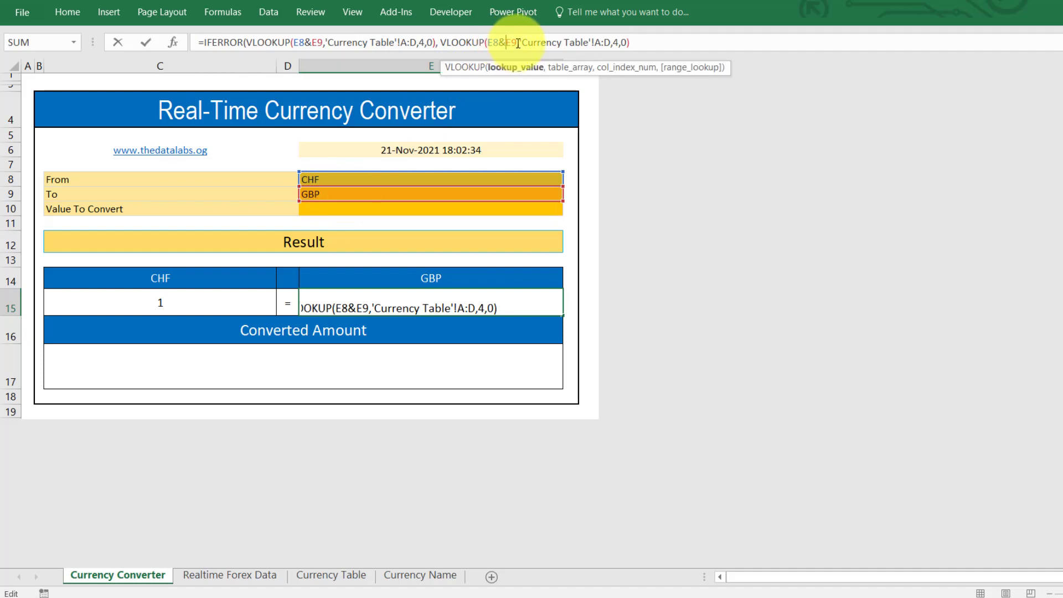
double_click(513, 44)
type("\"USD")
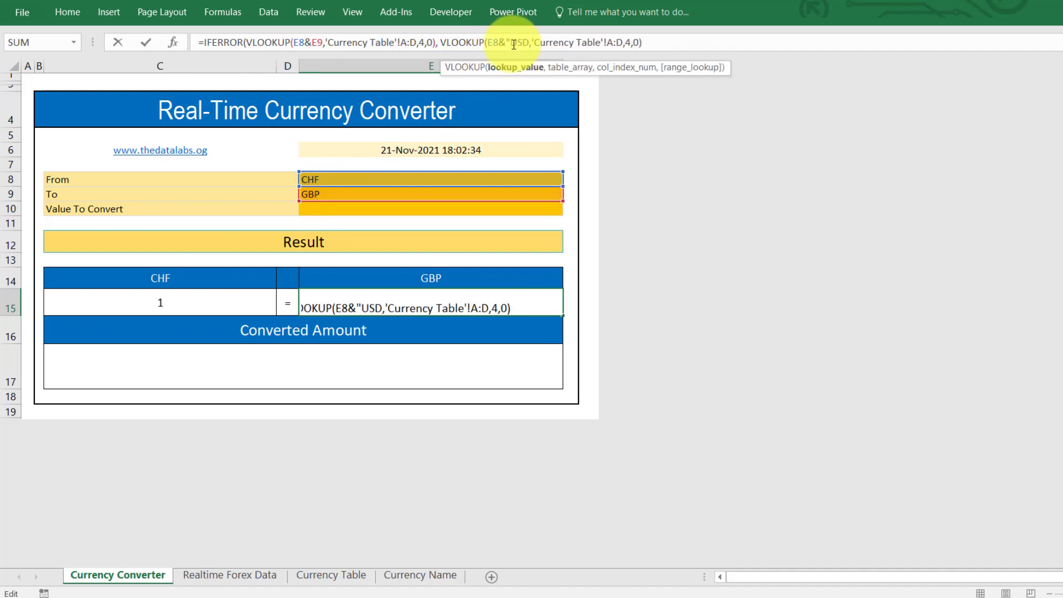
type("\"")
key("Left")
key("Left")
key("Left")
key("Left")
key("Left")
key("Left")
key("Left")
key("Left")
key("Left")
key("Left")
key("Left")
key("Left")
key("Left")
key("Left")
key("Left")
key("Left")
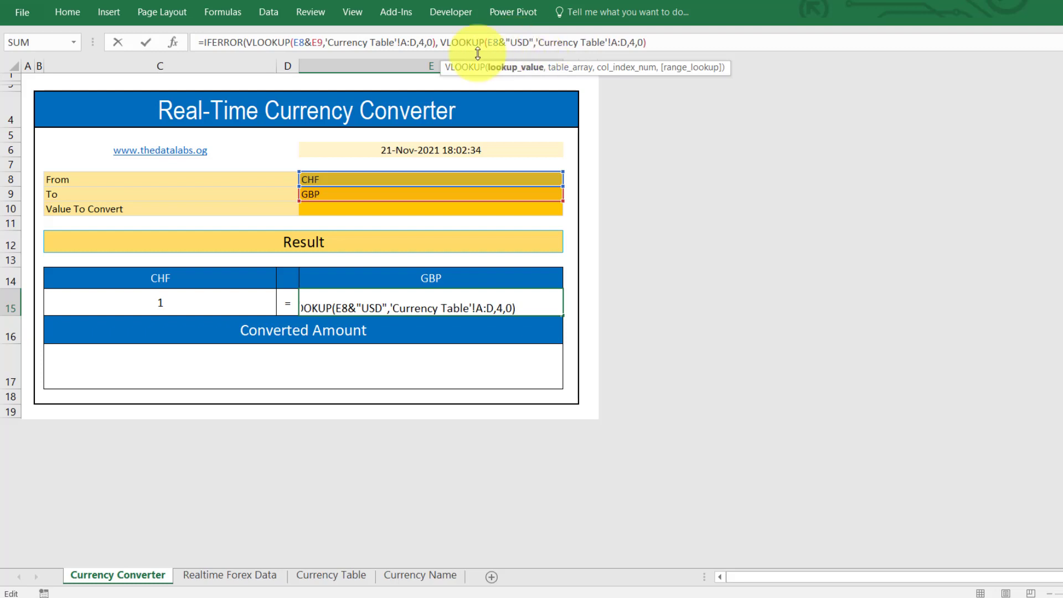
left_click(659, 42, "shift")
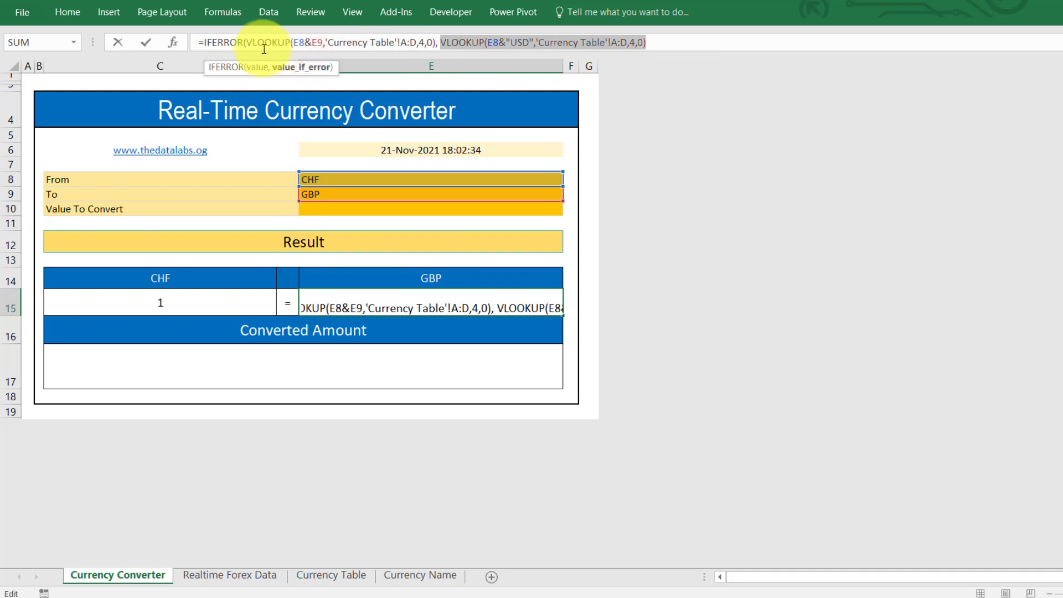
Multiply the E8&"USD" VLOOKUP in the IFERROR's value_if_error argument by a copy of the E8&E9 VLOOKUP expression
left_click(246, 42)
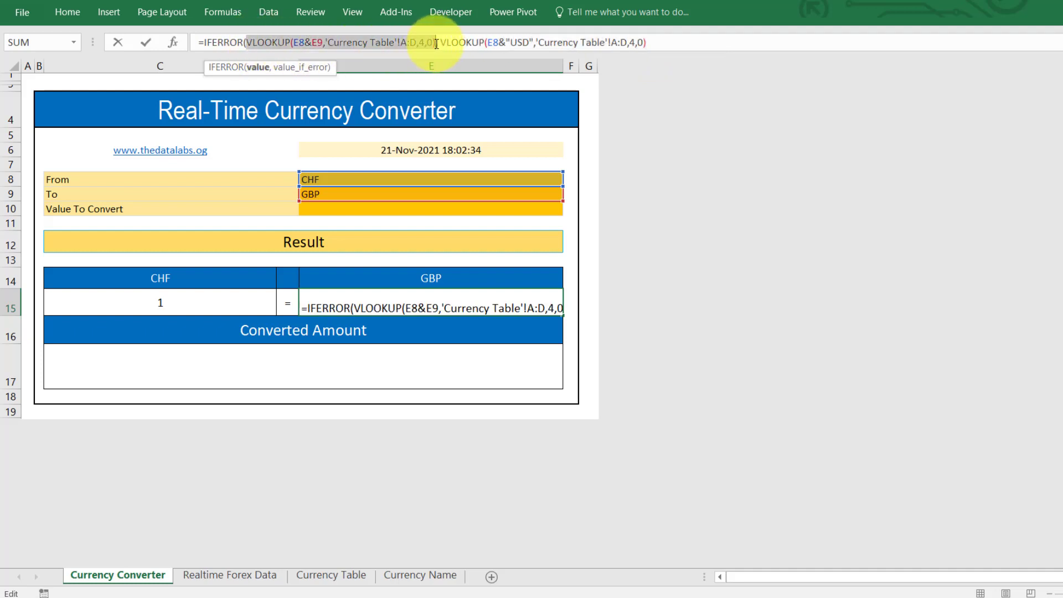
left_click(436, 43, "shift")
key("ctrl+c")
left_click(666, 42)
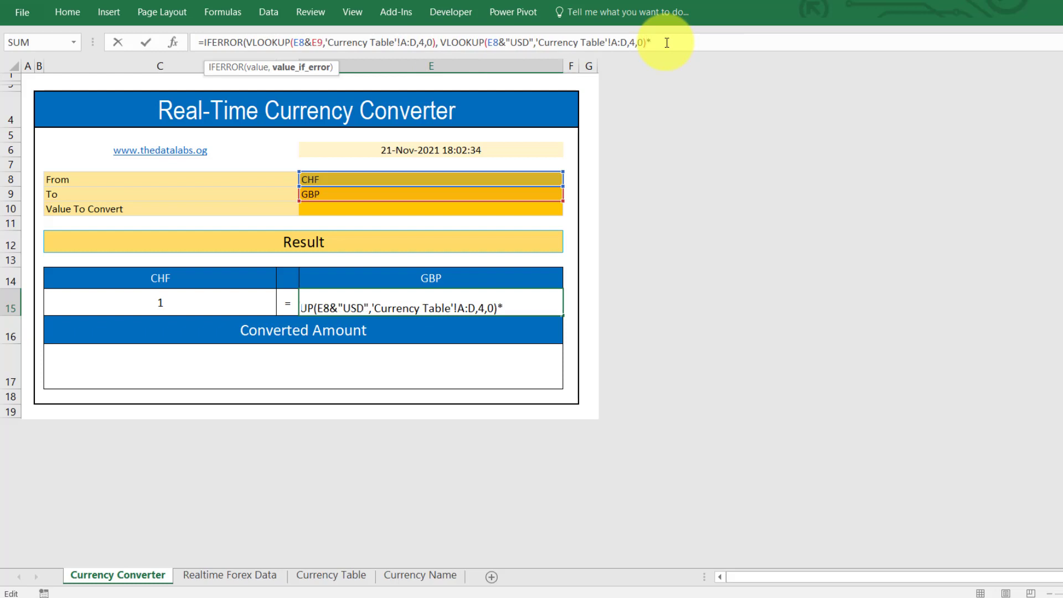
key("ctrl+v")
key("ctrl+v")
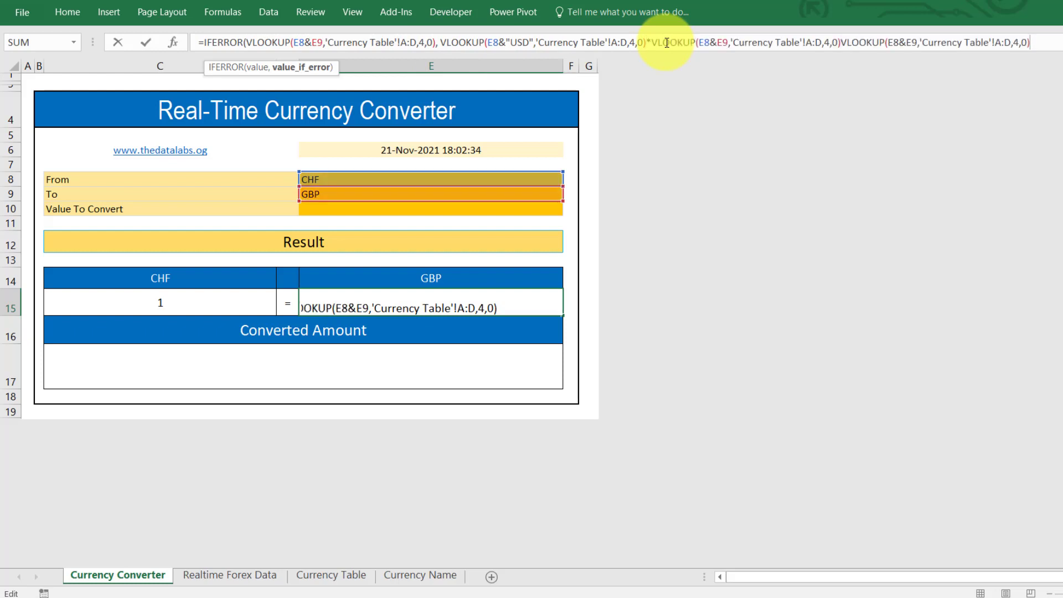
Replace E8 with "USD" in the VLOOKUP after the multiplication sign so that its lookup value is "USD"&E9
left_click(712, 46)
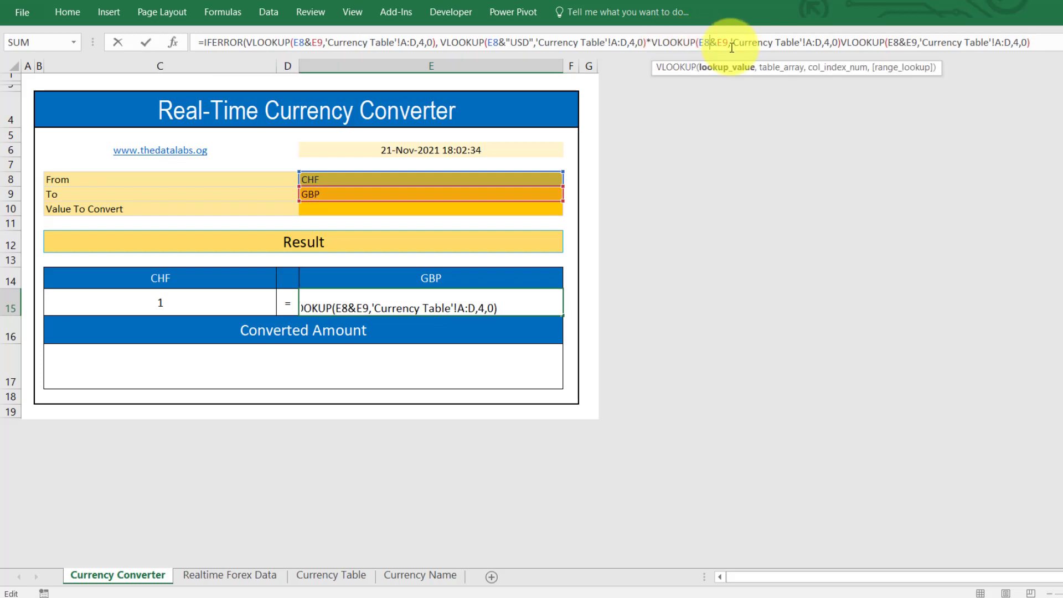
key("BackSpace")
key("BackSpace")
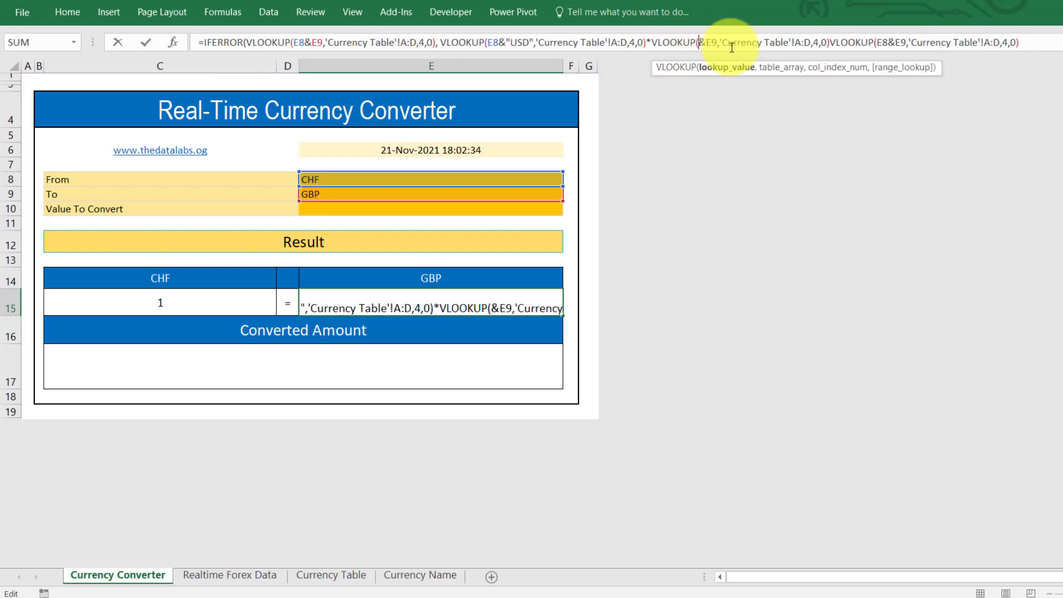
type("\"US")
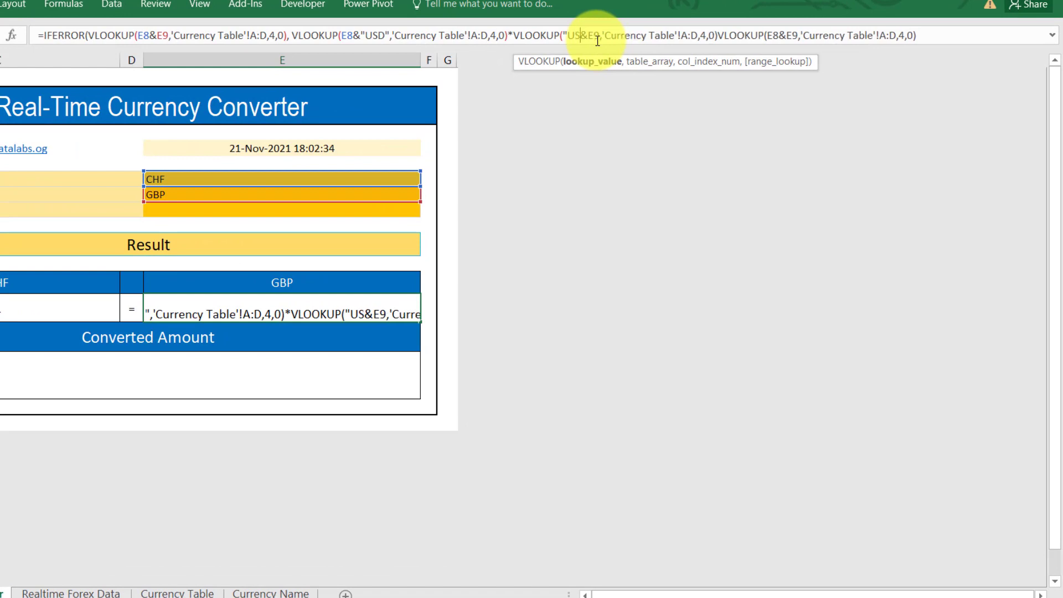
type("D\"")
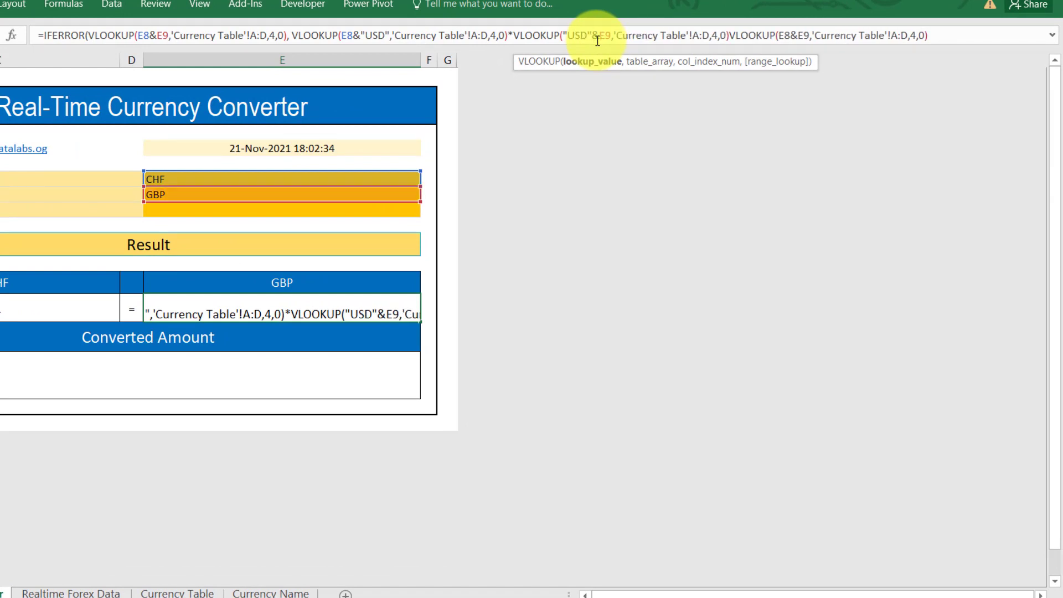
Delete the surplus E8&E9 VLOOKUP from the end of the E15 formula, close the IFERROR parenthesis and enter the formula
left_click(1051, 35)
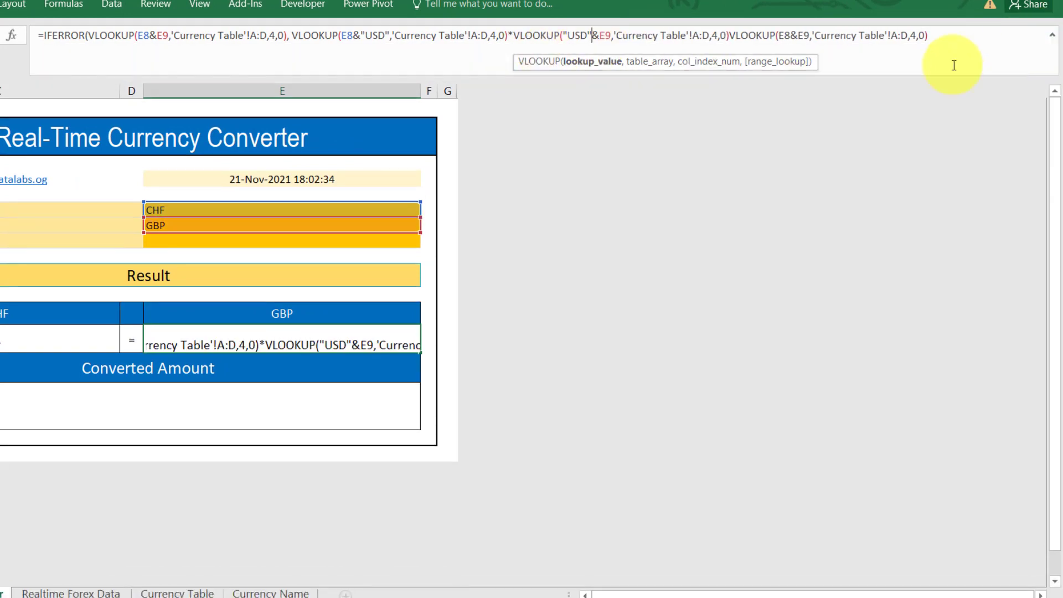
left_click(943, 36)
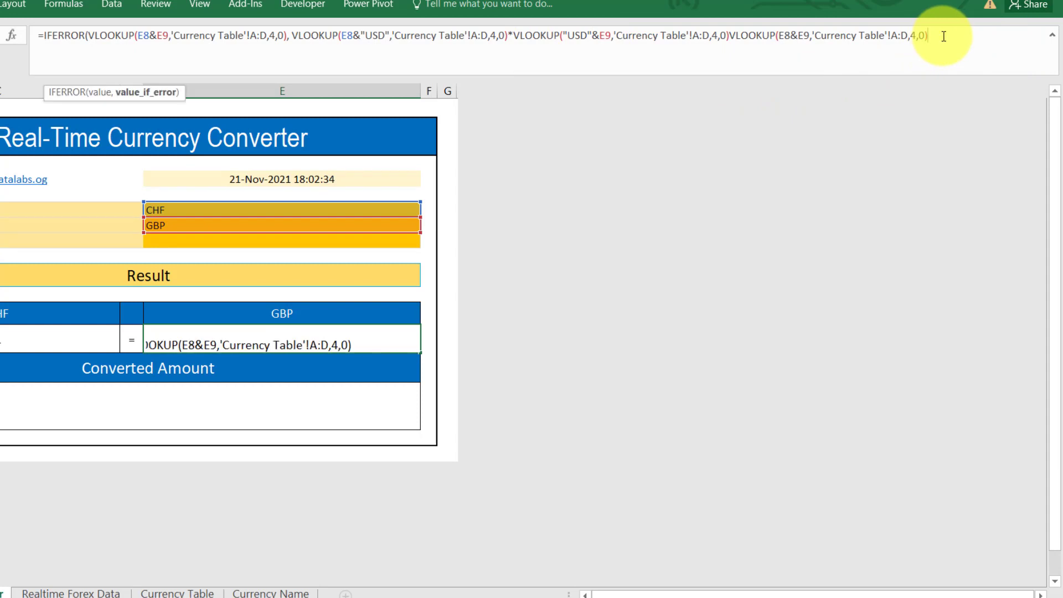
key("BackSpace")
key("BackSpace")
key("BackSpace")
key("BackSpace")
key("BackSpace")
key("BackSpace")
key("BackSpace")
key("BackSpace")
key("BackSpace")
key("BackSpace")
key("BackSpace")
key("BackSpace")
key("BackSpace")
key("BackSpace")
key("BackSpace")
key("BackSpace")
key("BackSpace")
key("BackSpace")
key("BackSpace")
key("BackSpace")
type(")")
key("Return")
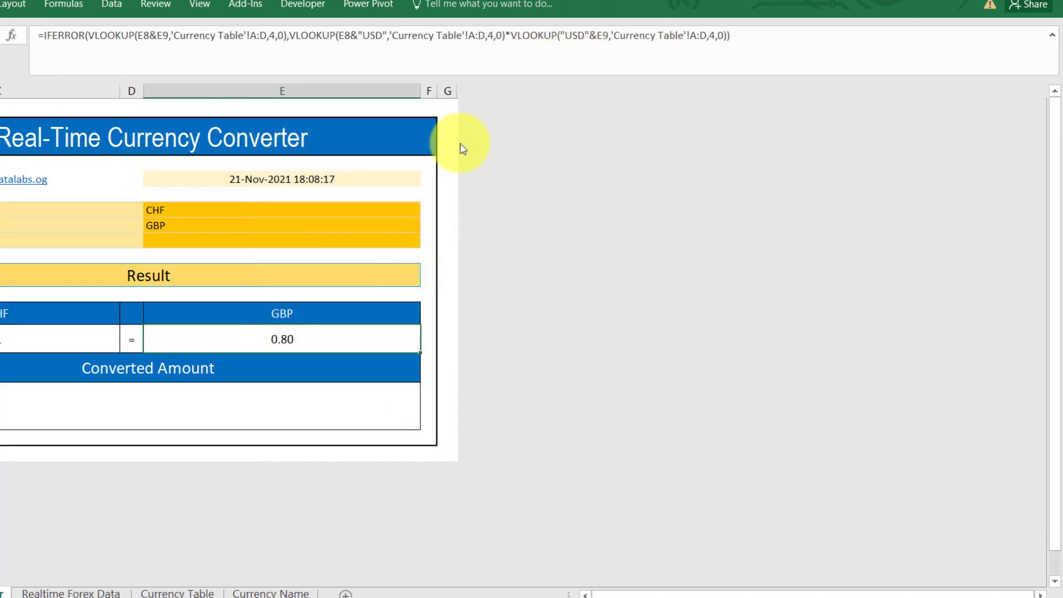
Enter the formula =E10*E15 in the Converted Amount cell C17
key("Down")
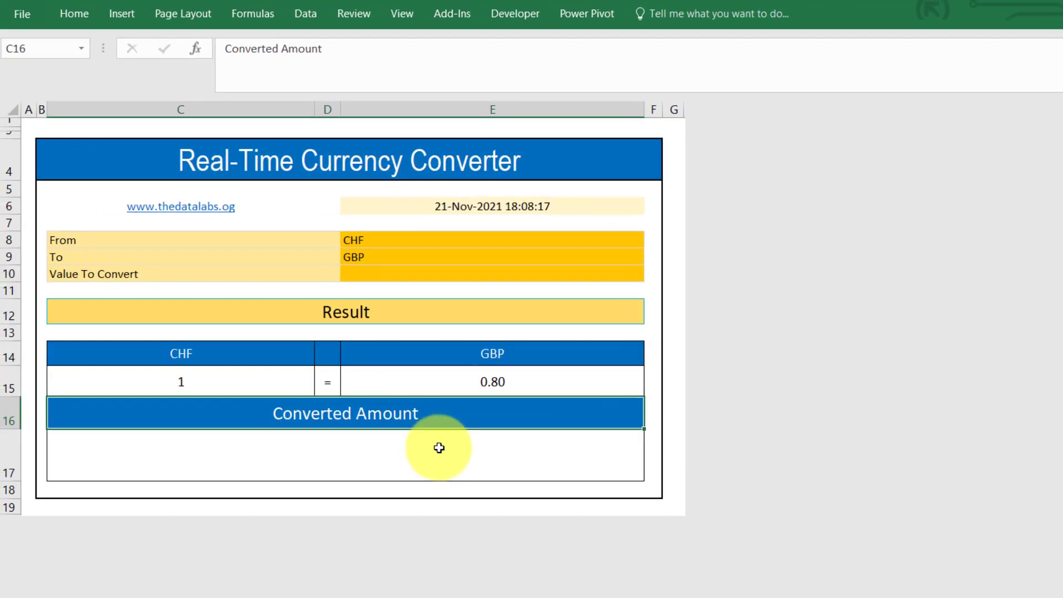
left_click(301, 415)
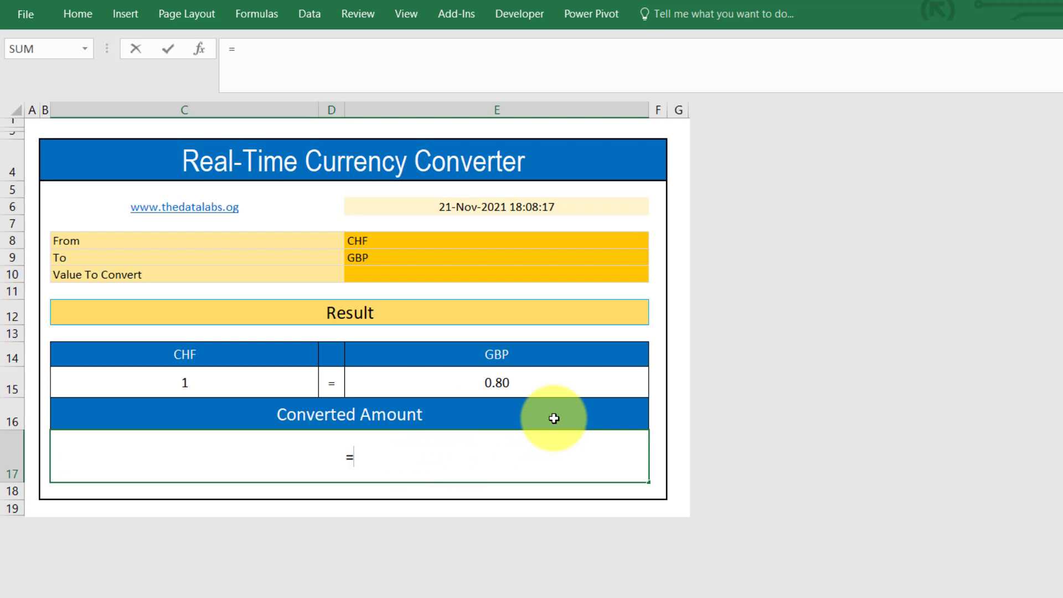
type("=")
left_click(478, 277)
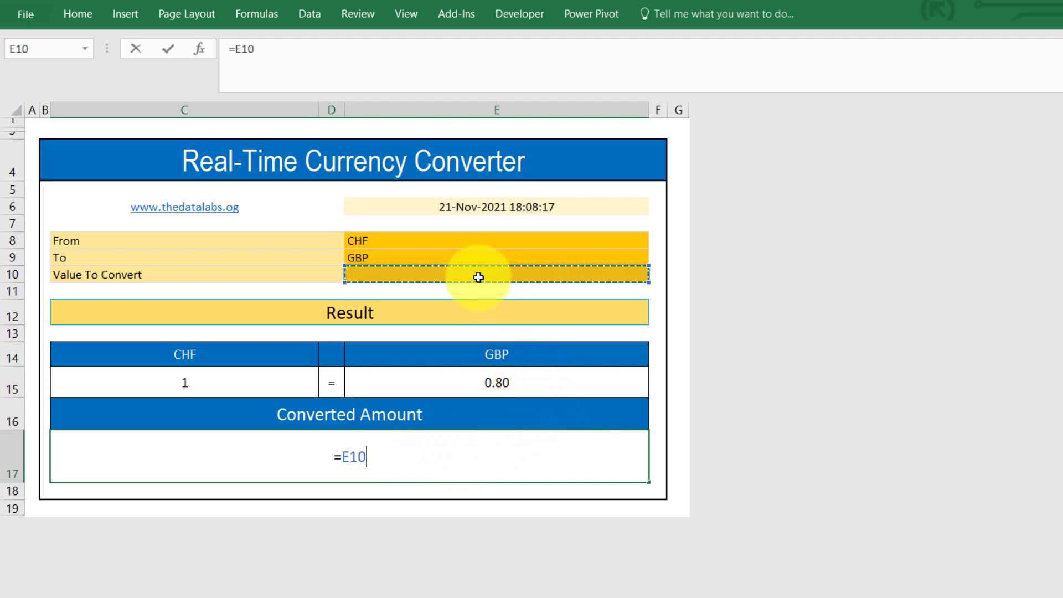
type("*")
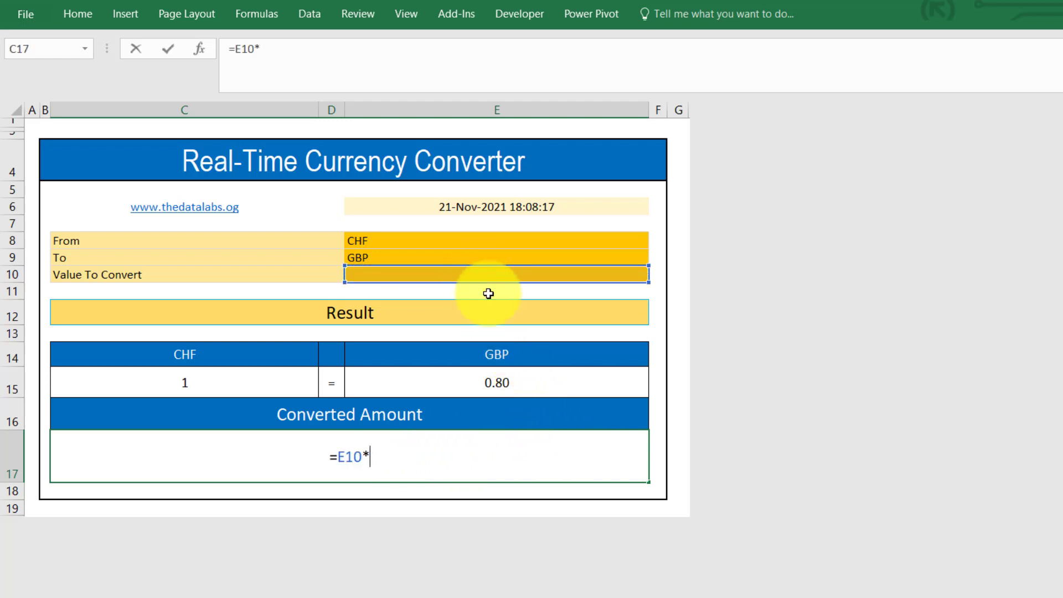
left_click(509, 382)
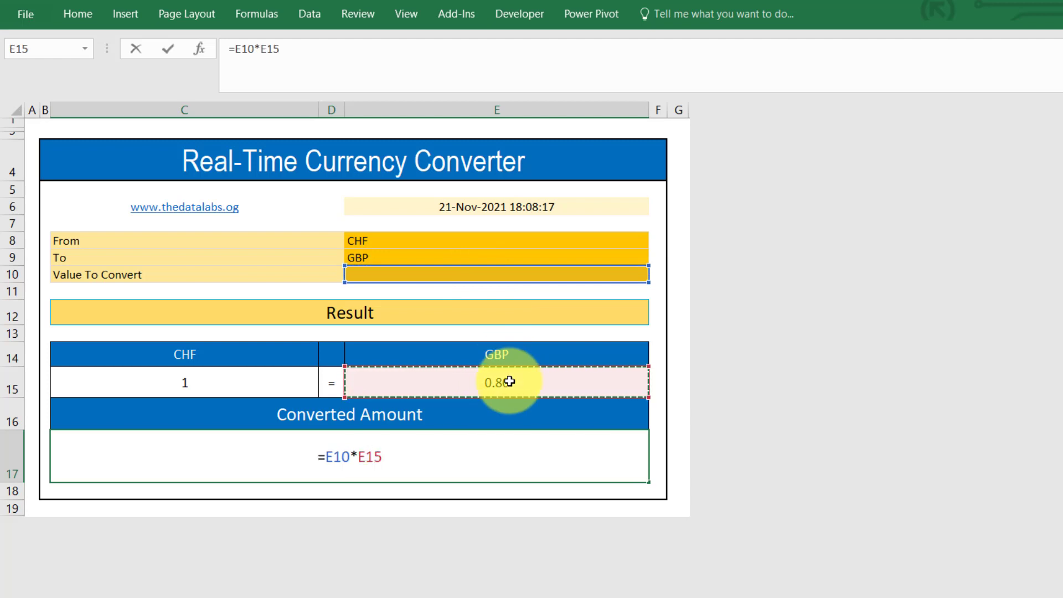
key("Return")
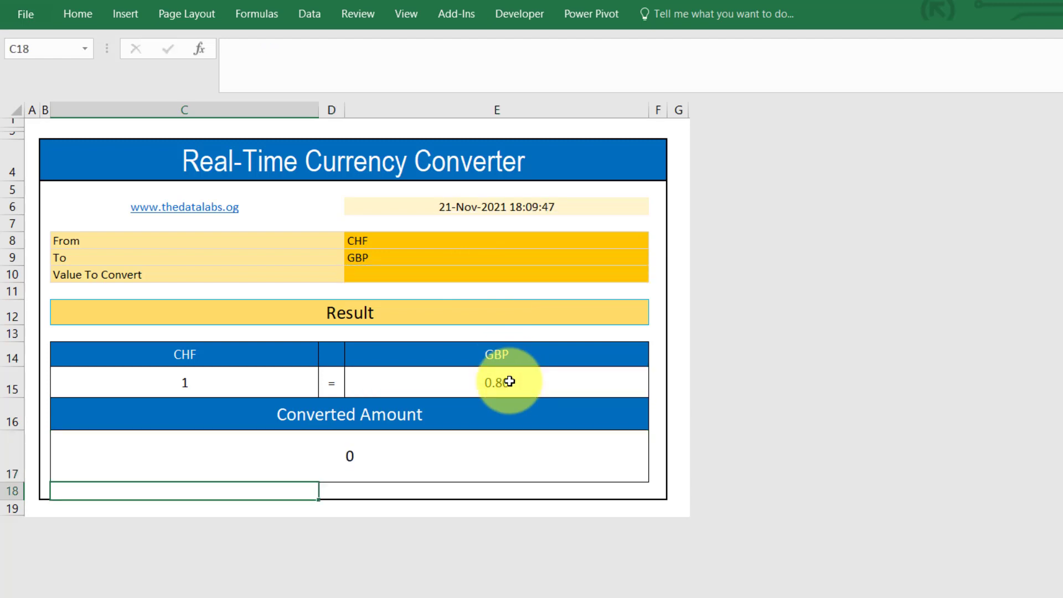
Wrap the C17 formula in IFERROR with an empty string as the error value: =IFERROR(E10*E15,"")
left_click(373, 460)
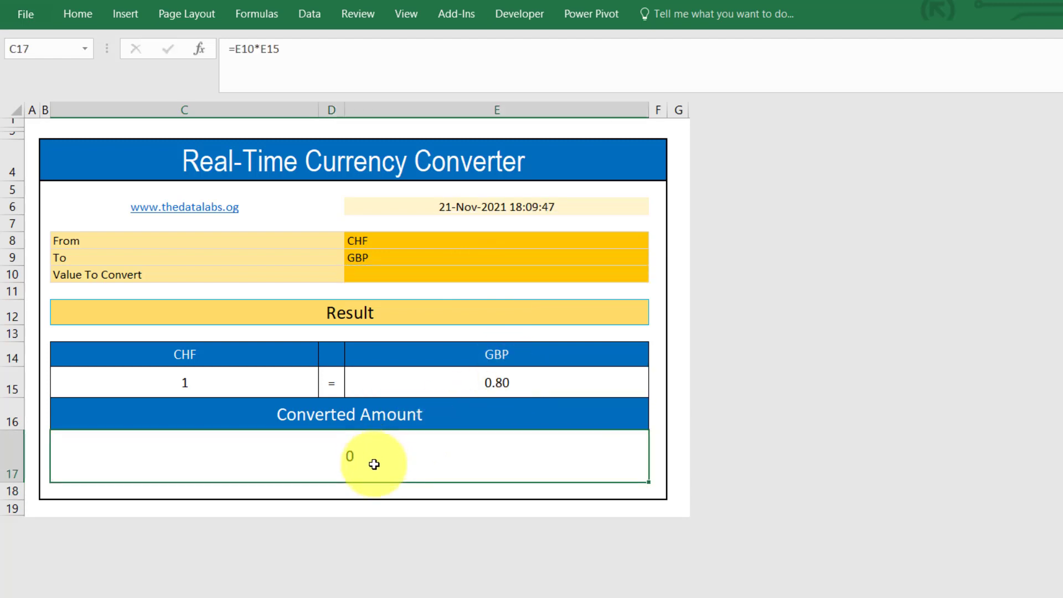
left_click(243, 49)
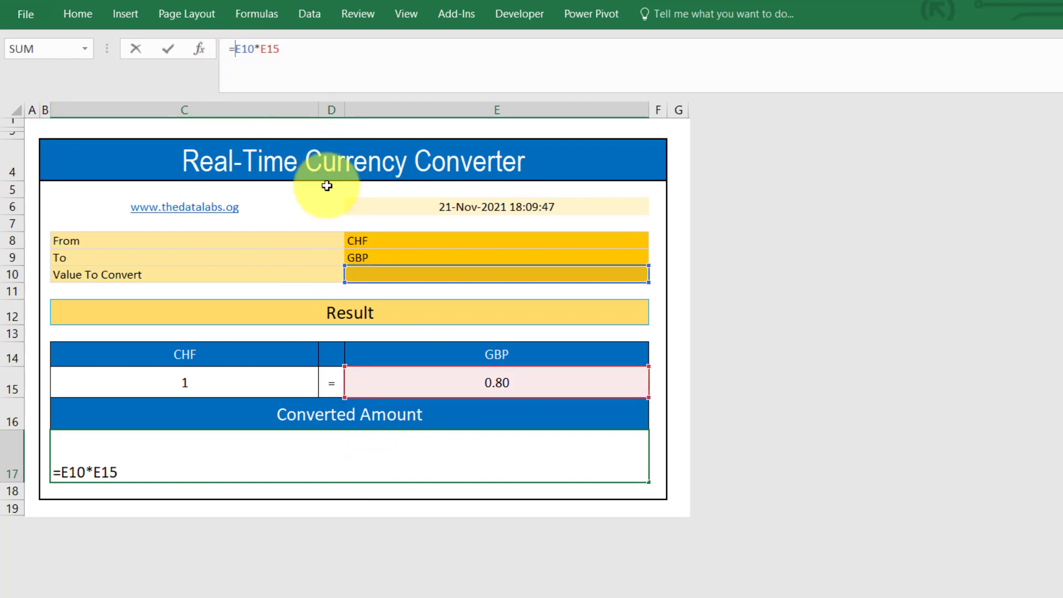
type("if")
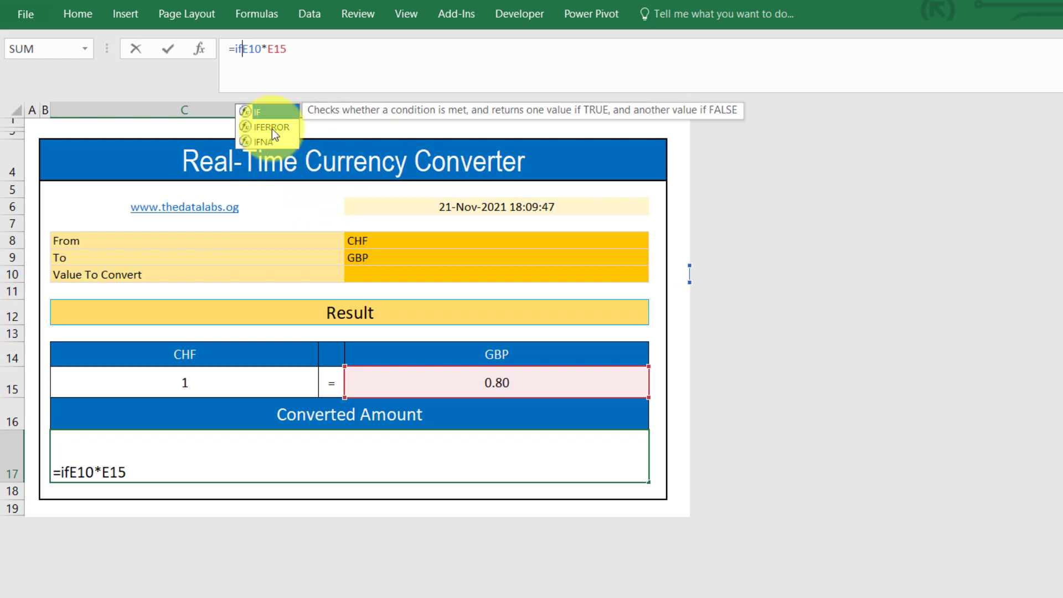
double_click(271, 128)
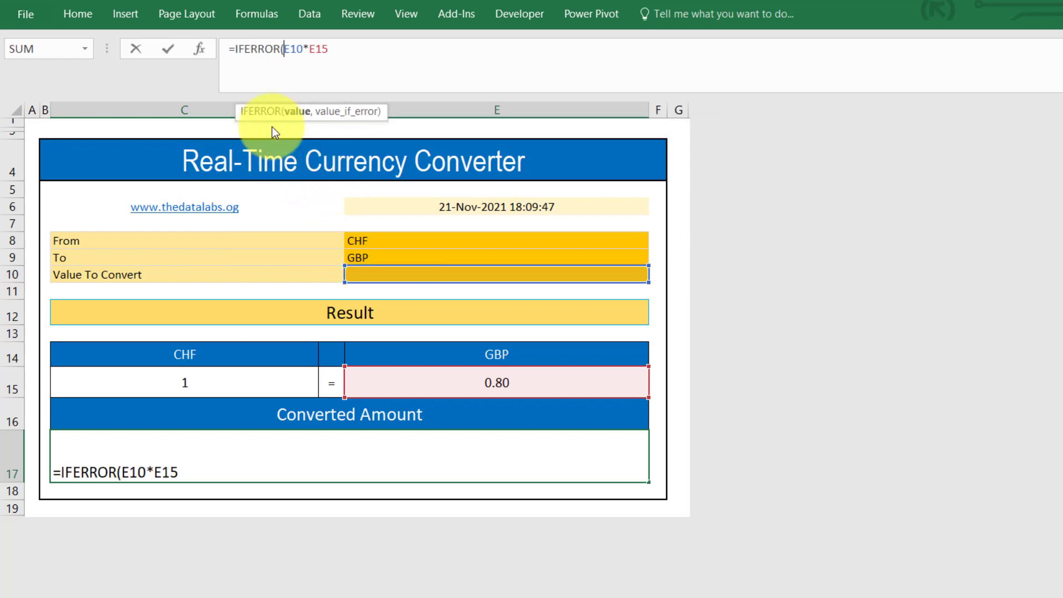
left_click(346, 44)
type(",")
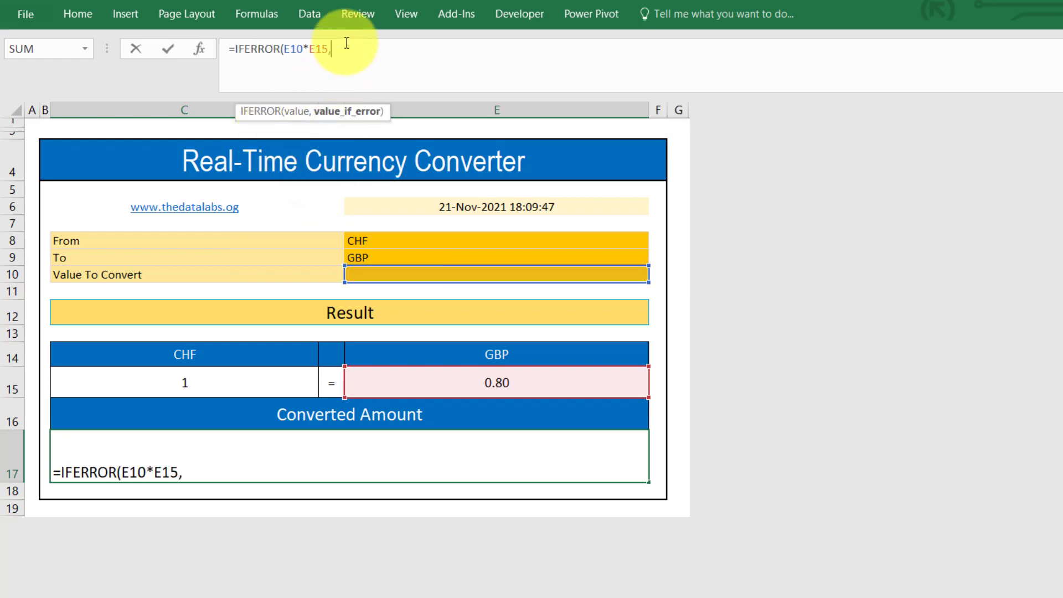
type("\"\")")
key("Return")
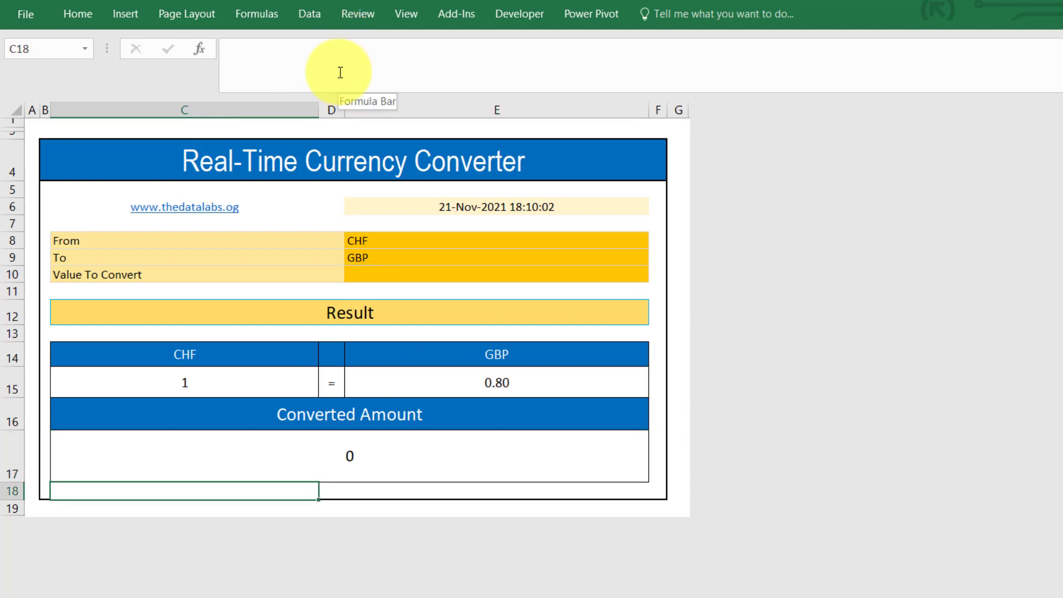
Enter 1000 as the Value To Convert in E10
left_click(384, 271)
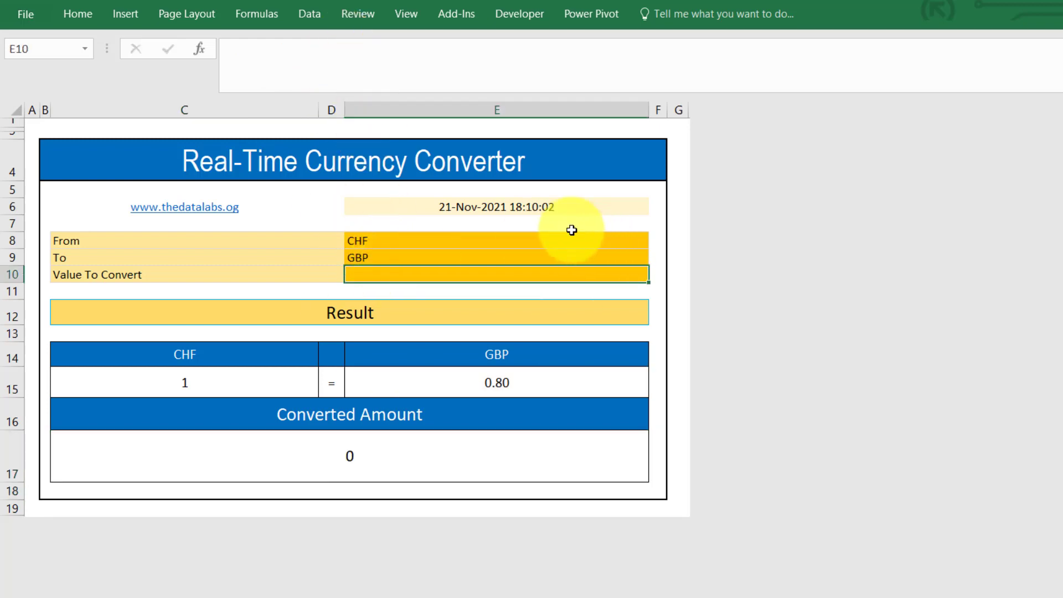
type("1000")
key("Return")
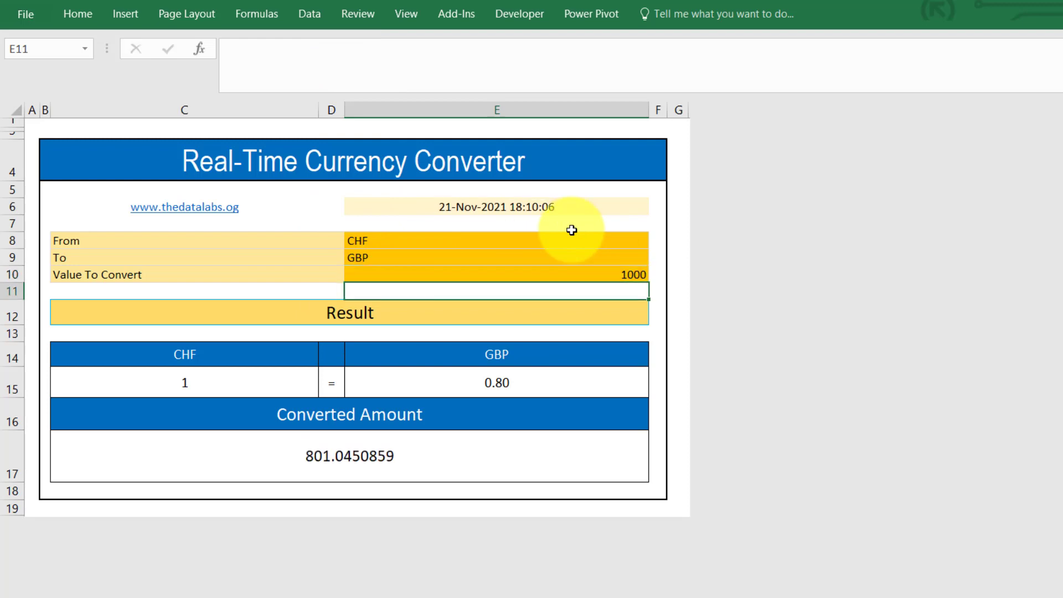
Format the Converted Amount in C17 to show two decimal places
left_click(355, 449)
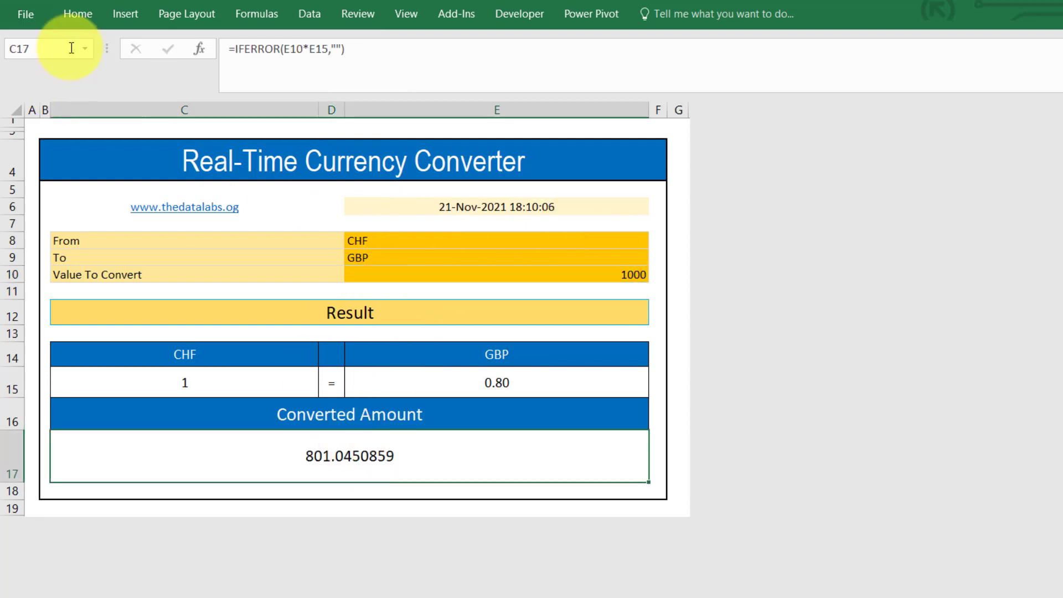
double_click(80, 17)
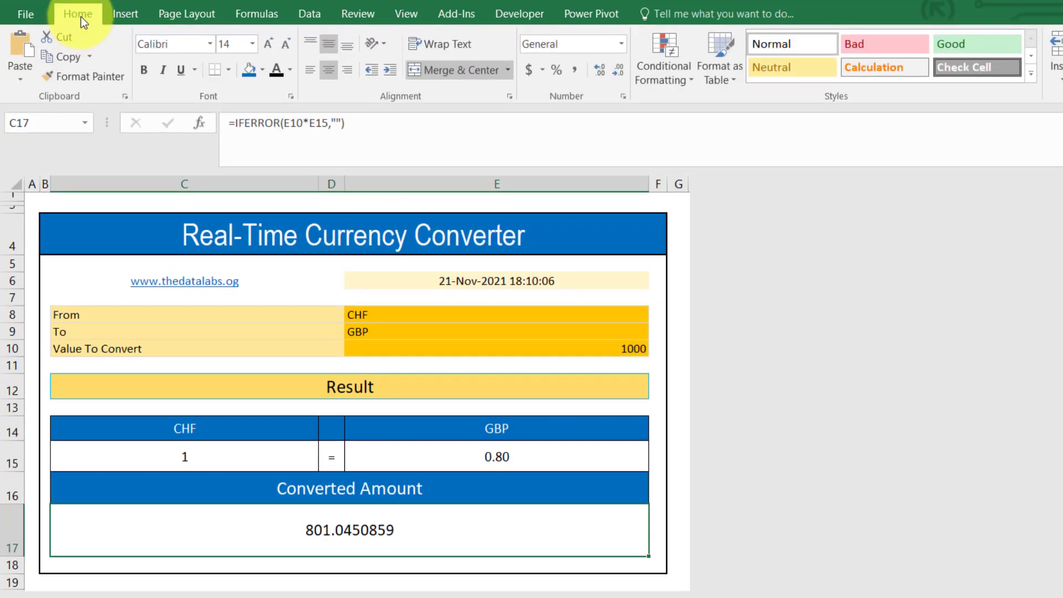
left_click(617, 74)
left_click(617, 74)
left_click(616, 74)
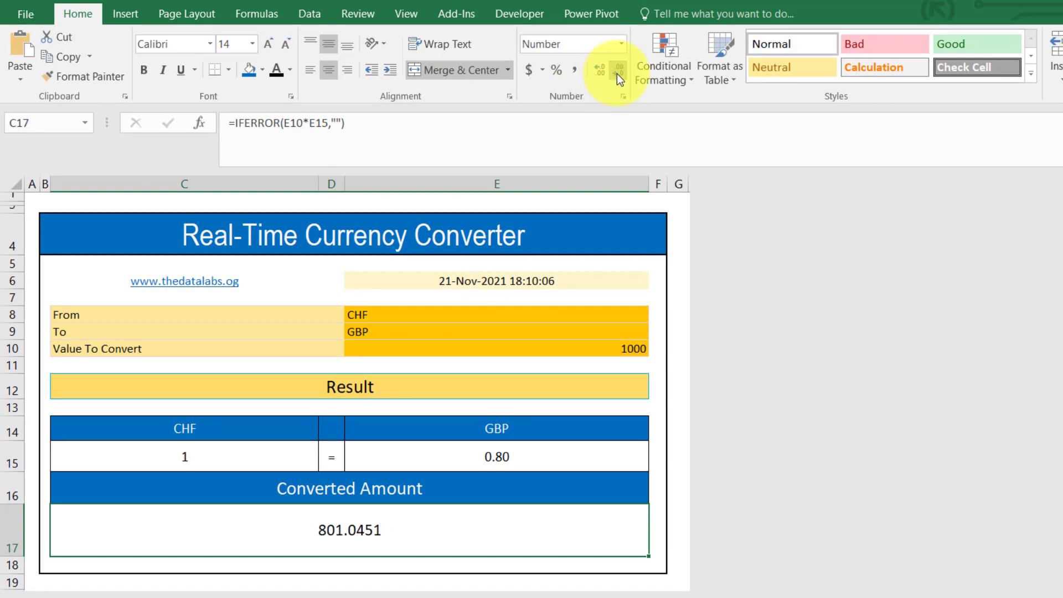
left_click(617, 74)
left_click(617, 74)
left_click(617, 74)
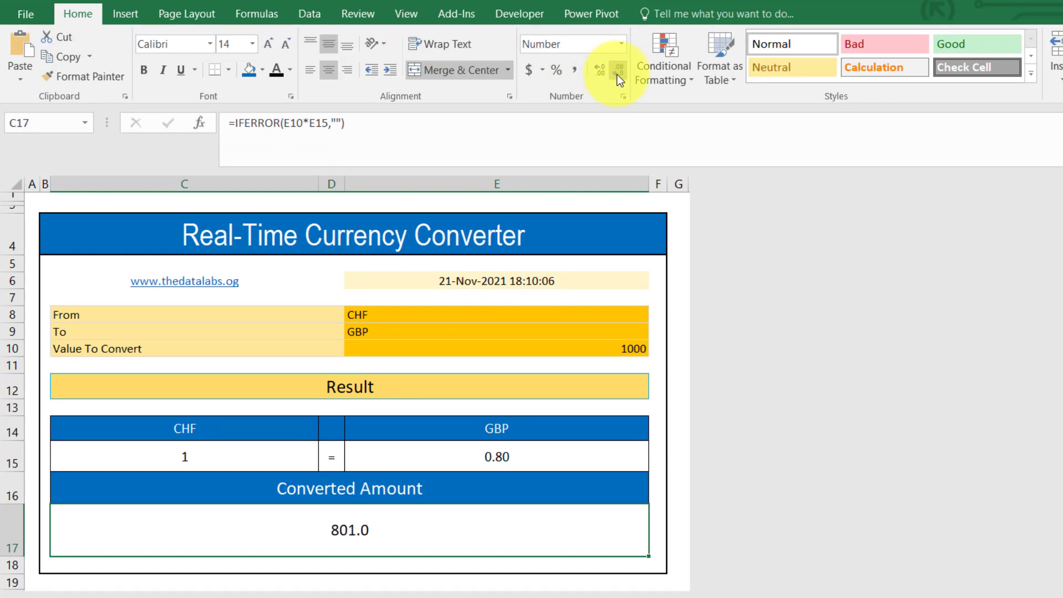
left_click(599, 68)
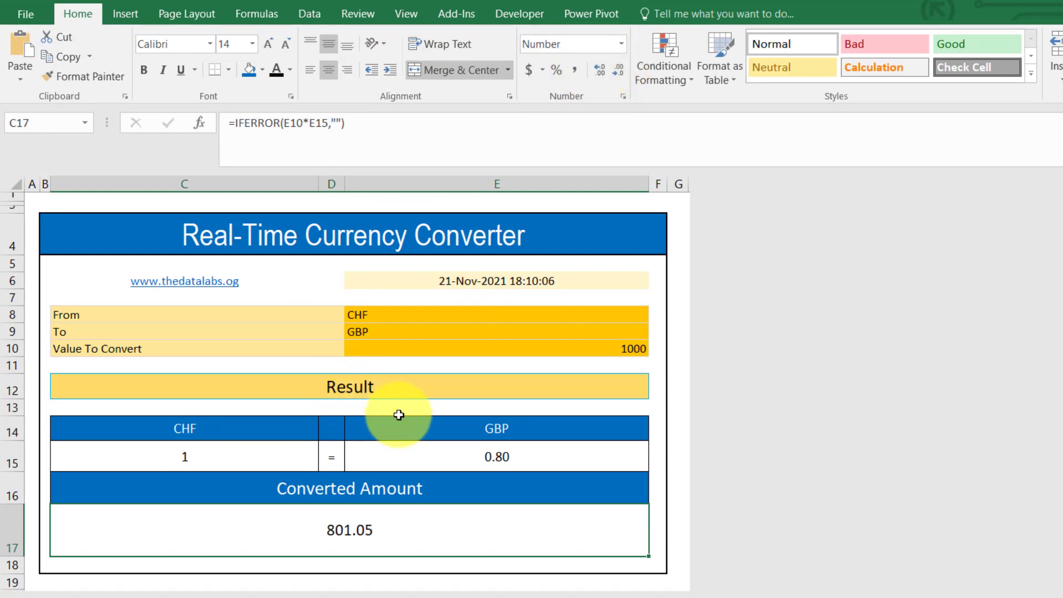
Center the From, To and Value To Convert entries in E8:E10 horizontally
left_click(680, 431)
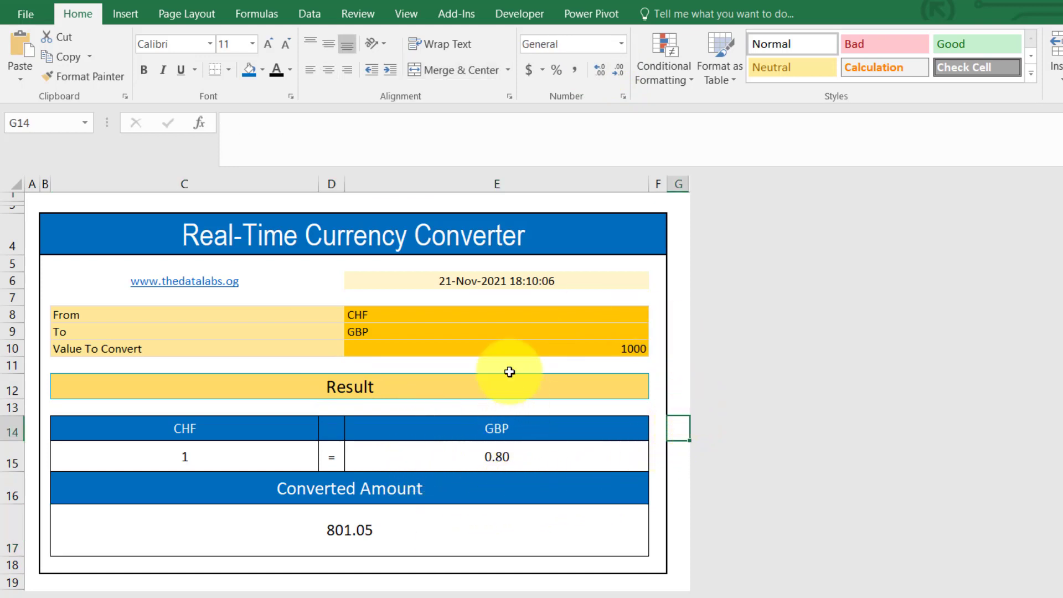
left_click_drag(498, 315, 498, 351)
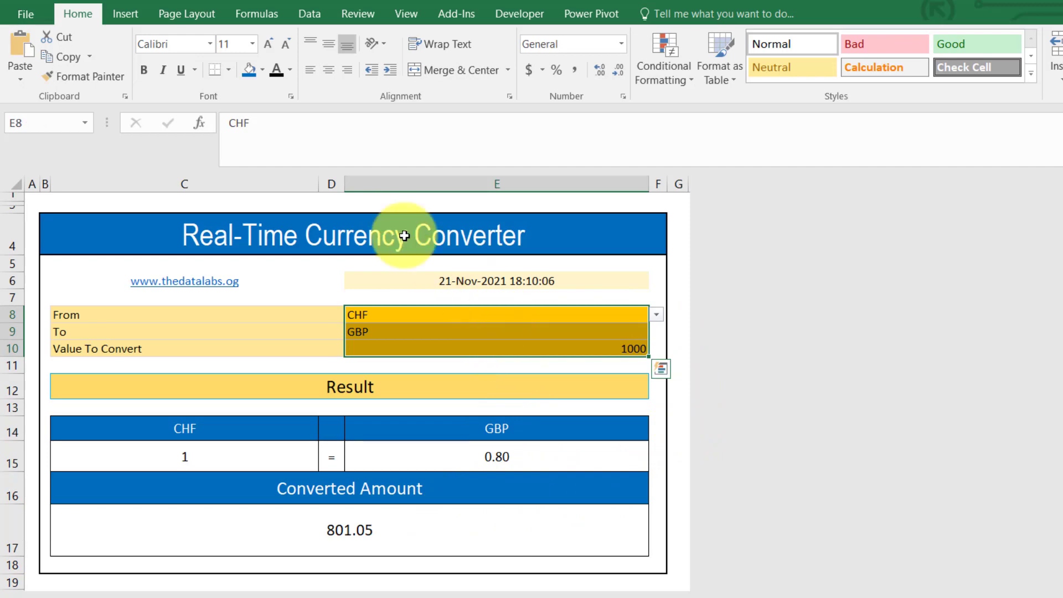
left_click(331, 69)
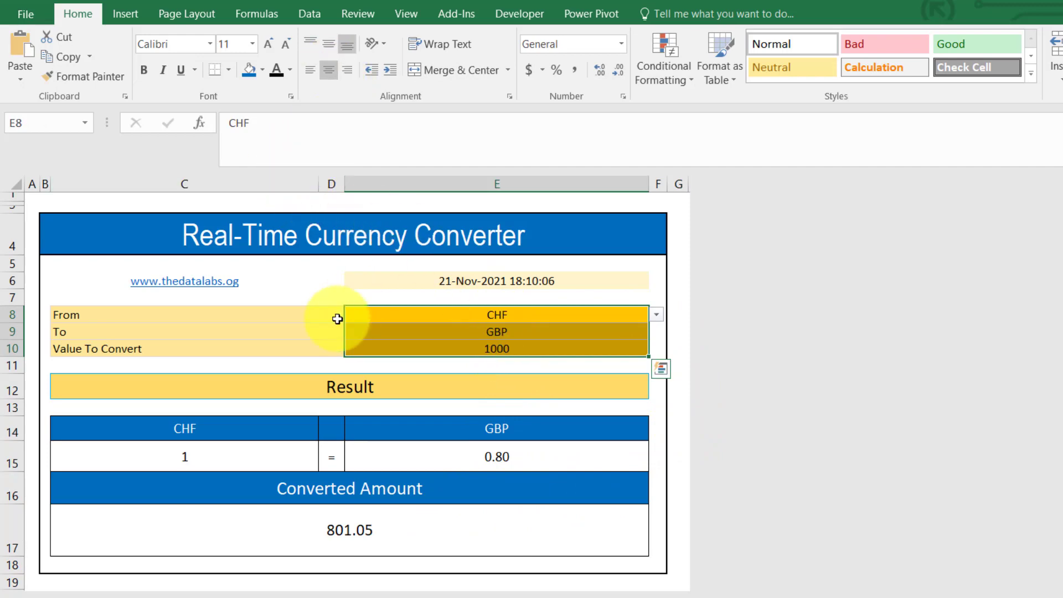
Collapse the expanded formula bar to a single line and select the From currency cell E8
left_click(253, 348)
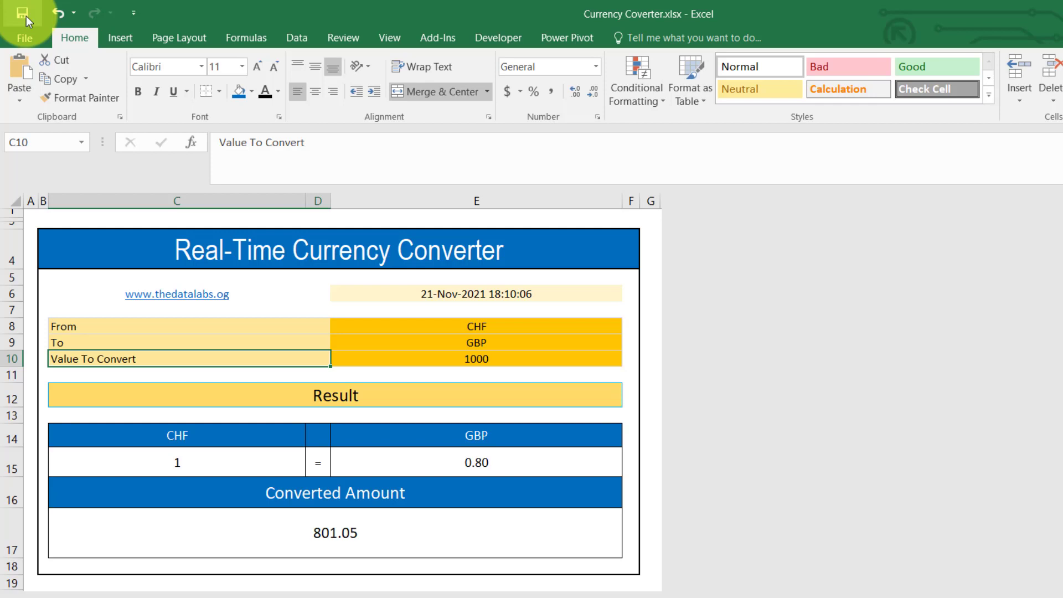
key("ctrl+shift+u")
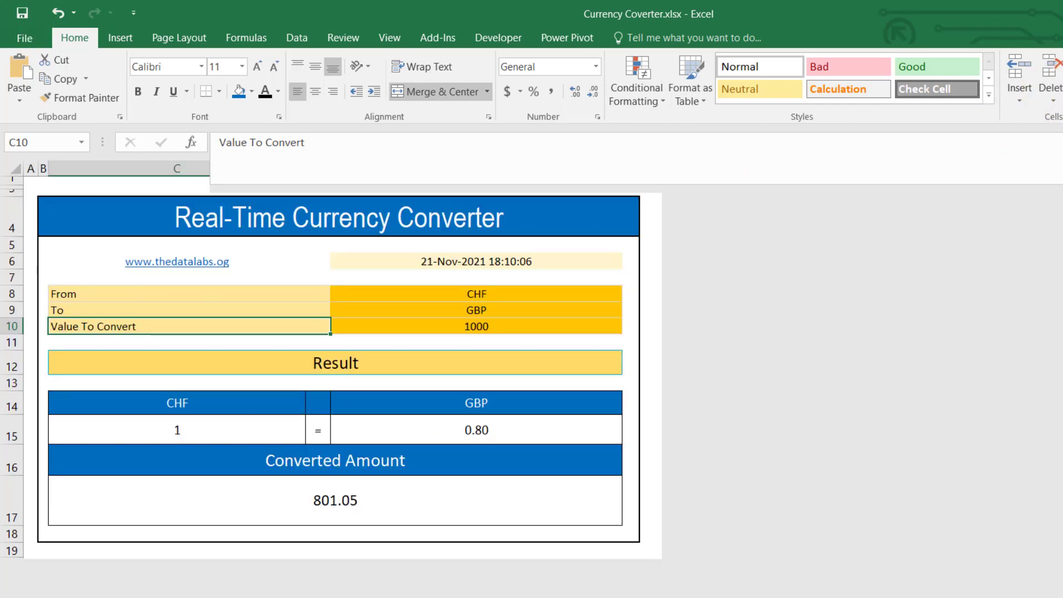
left_click(533, 298)
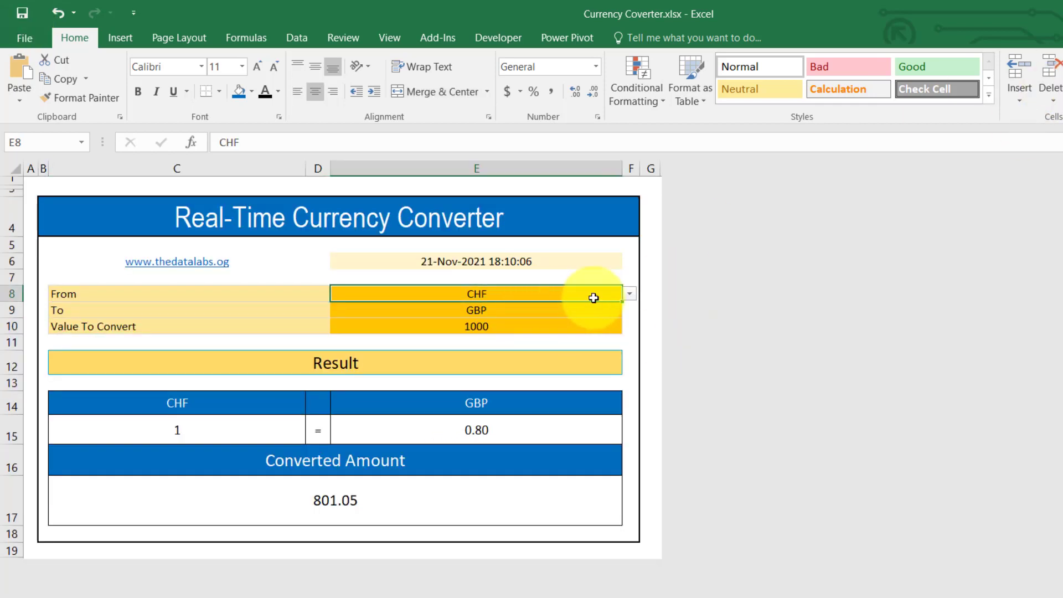
Set the From currency in E8 to GBP and the To currency in E9 to INR, and select the Converted Amount cell
left_click(629, 294)
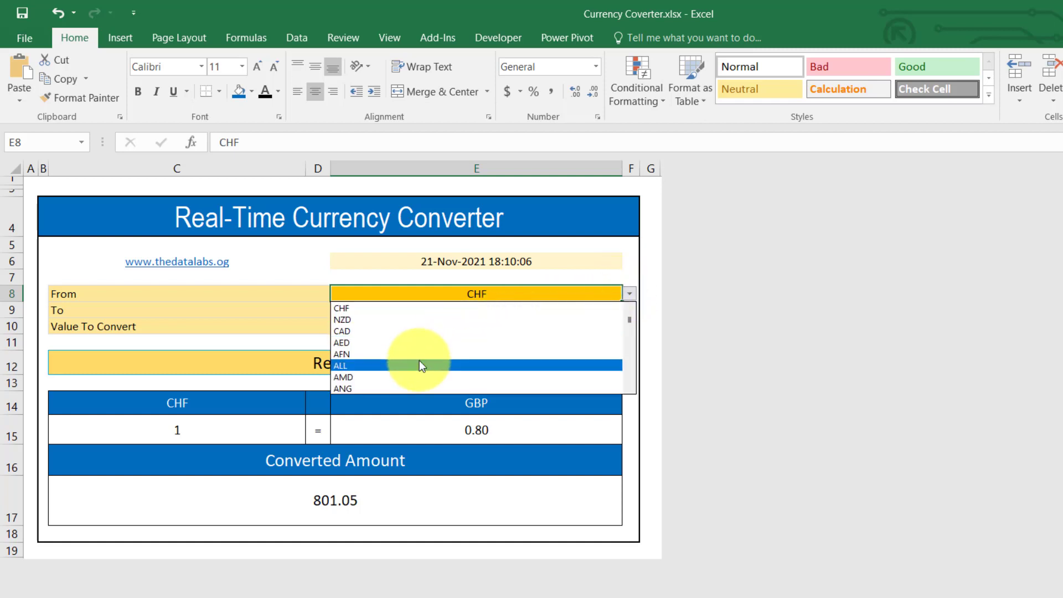
left_click(527, 292)
type("GBP")
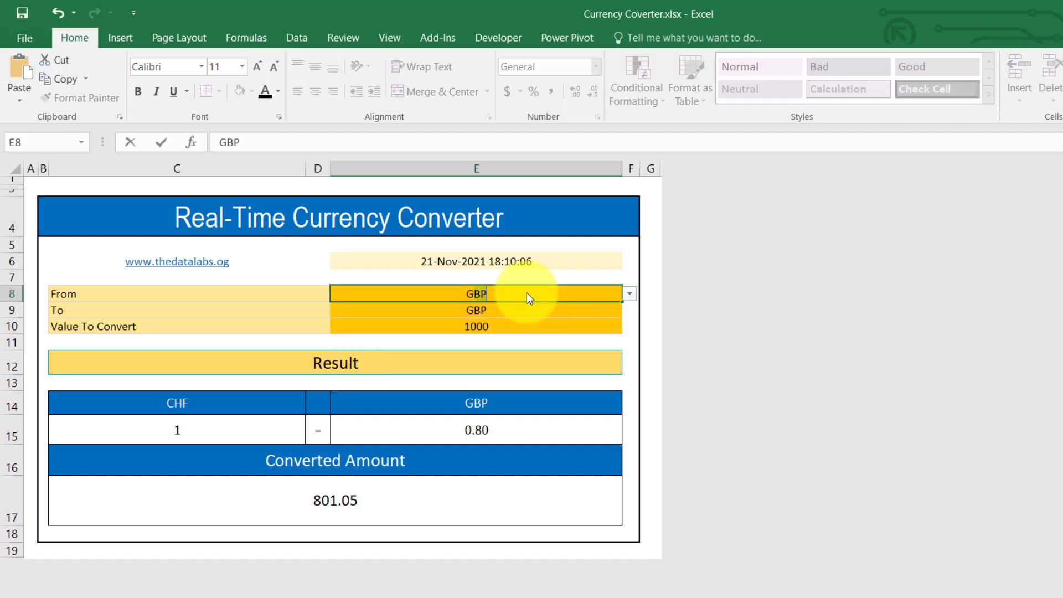
key("Return")
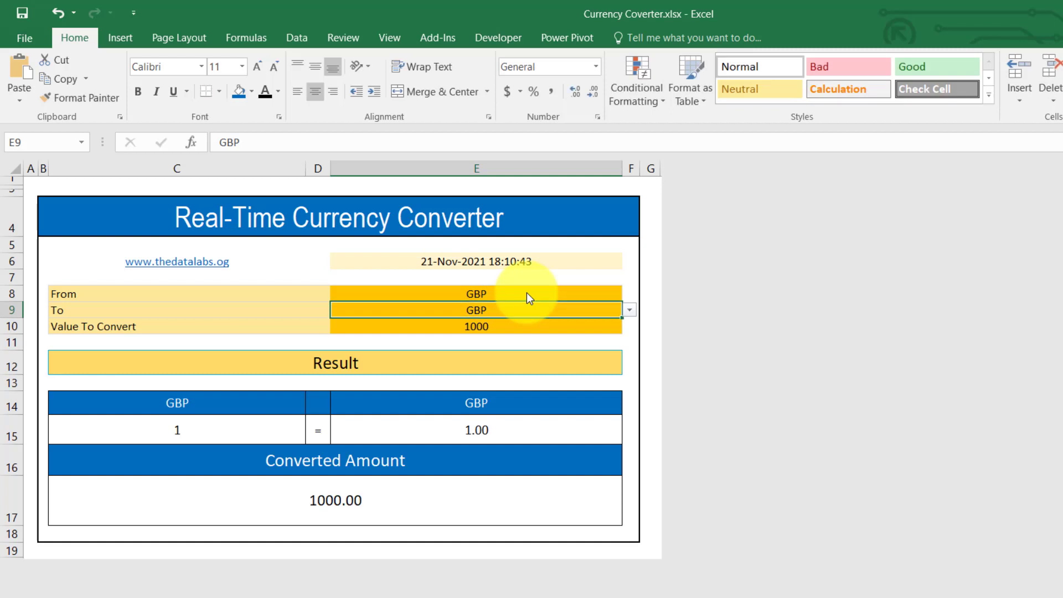
type("INR")
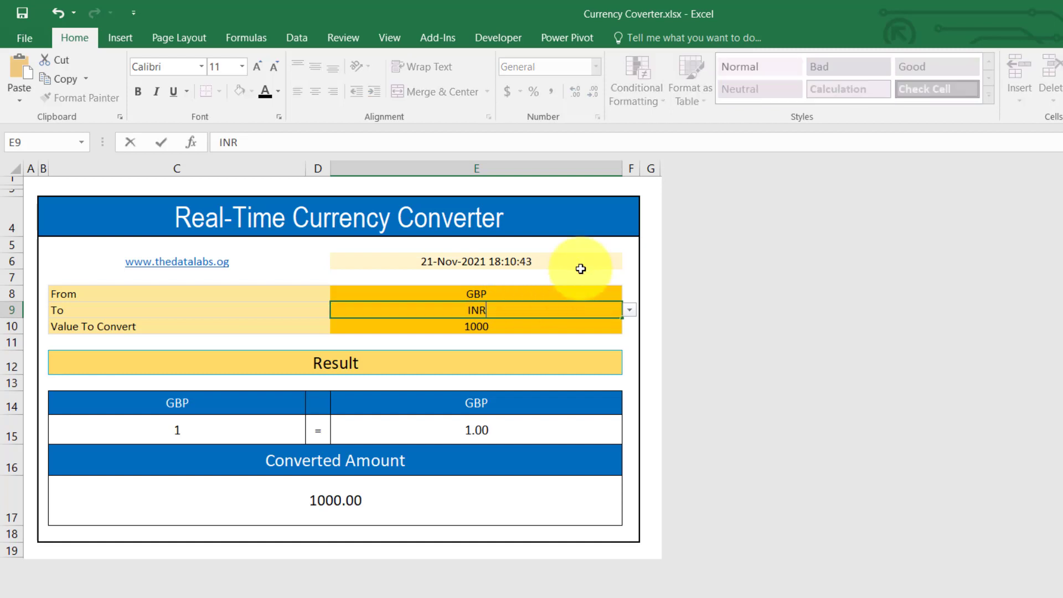
key("Return")
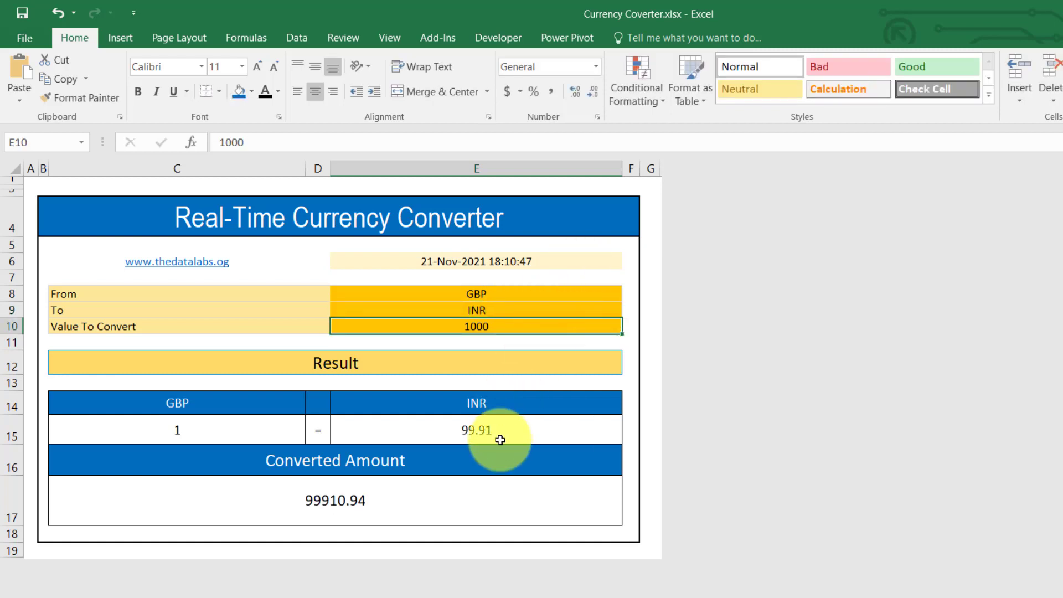
left_click(372, 499)
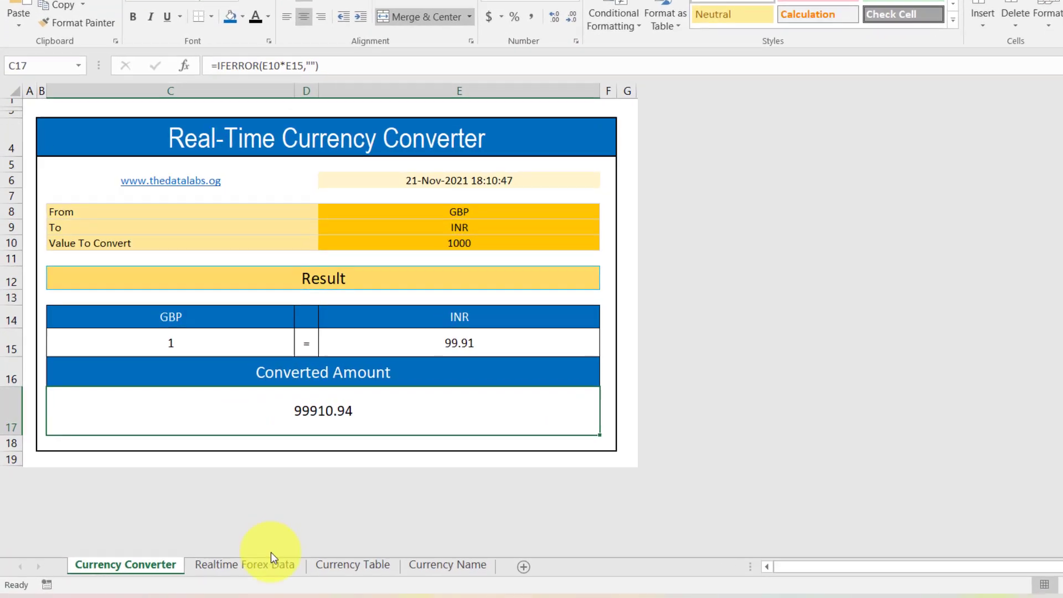
On the Realtime Forex Data sheet, set the imported data range to refresh every 5 minutes and when opening the file
left_click(271, 559)
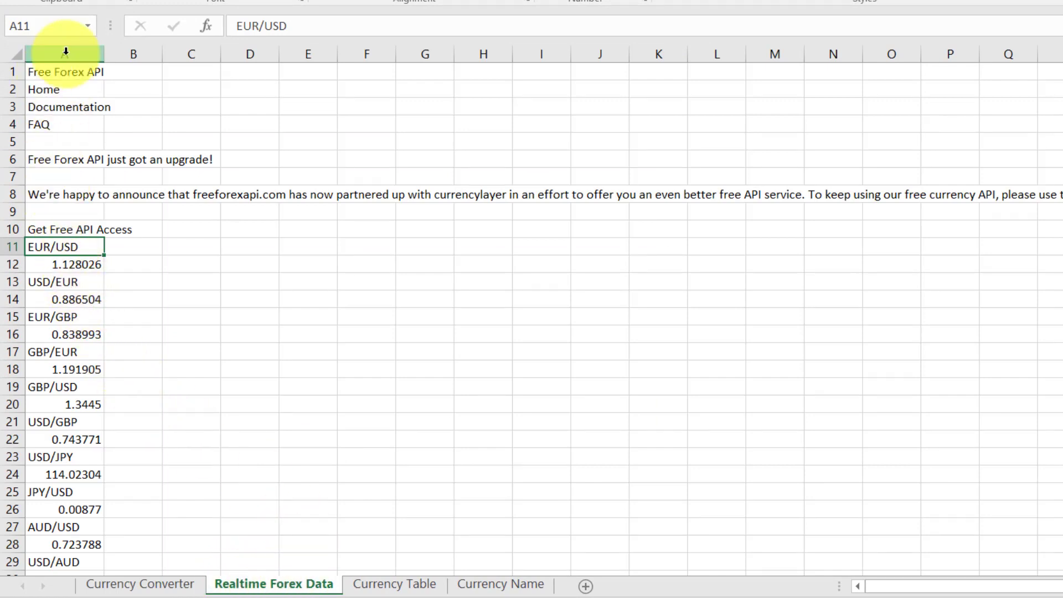
right_click(67, 299)
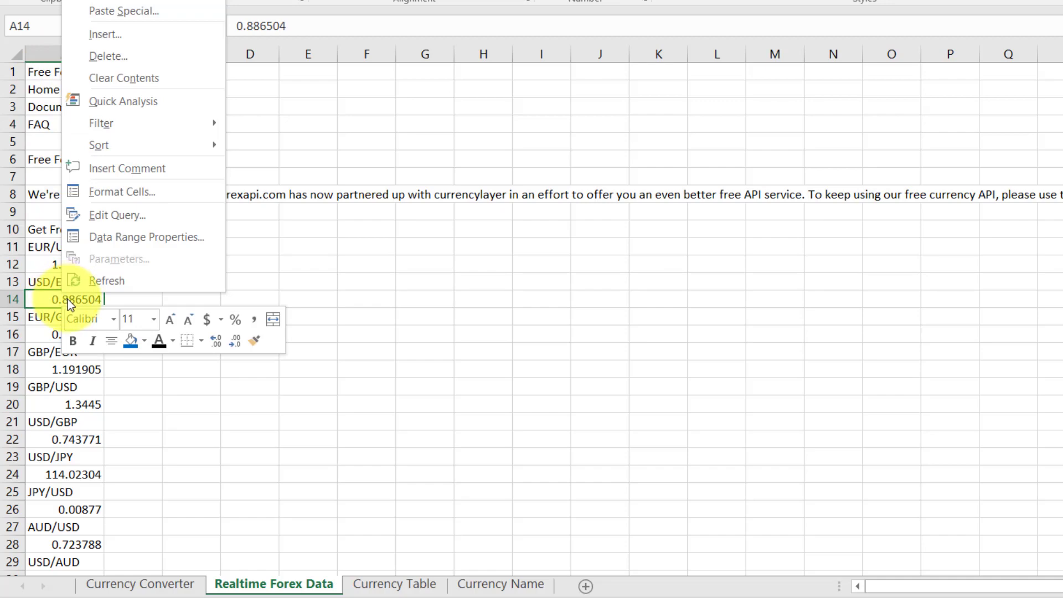
left_click(112, 239)
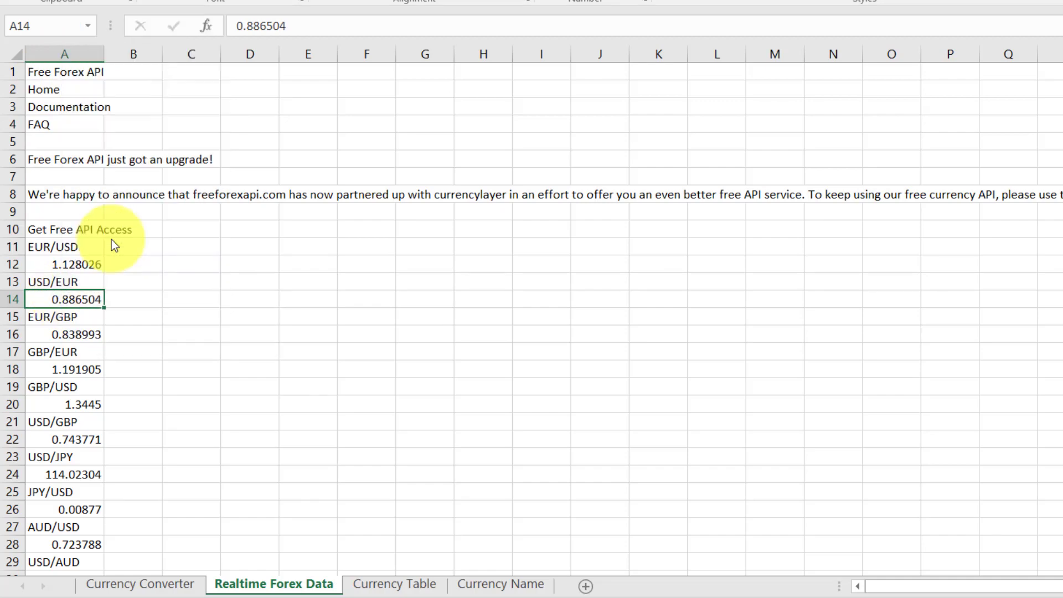
left_click_drag(116, 23, 482, 73)
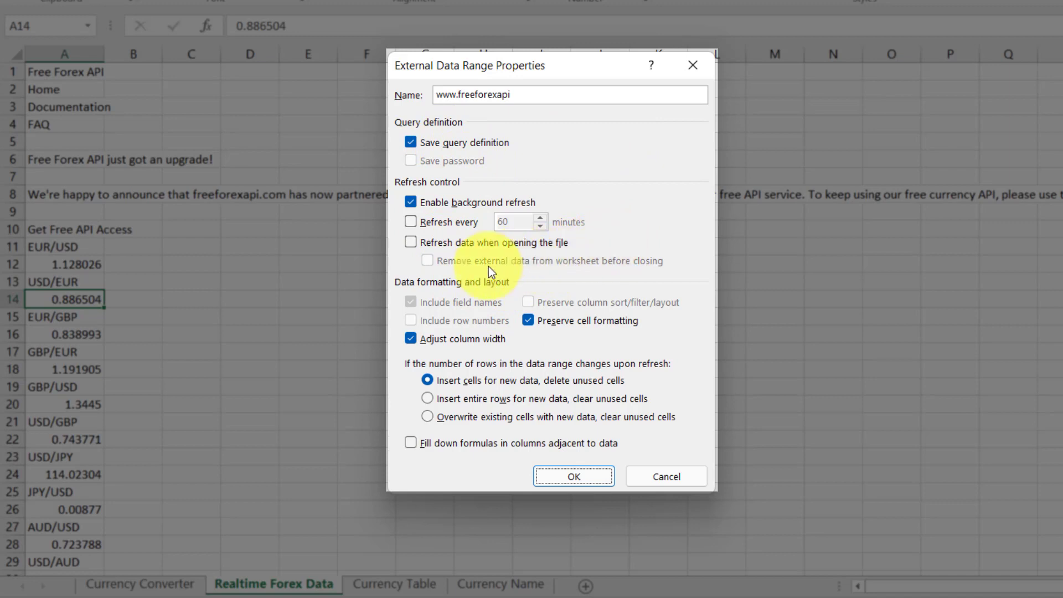
left_click(412, 223)
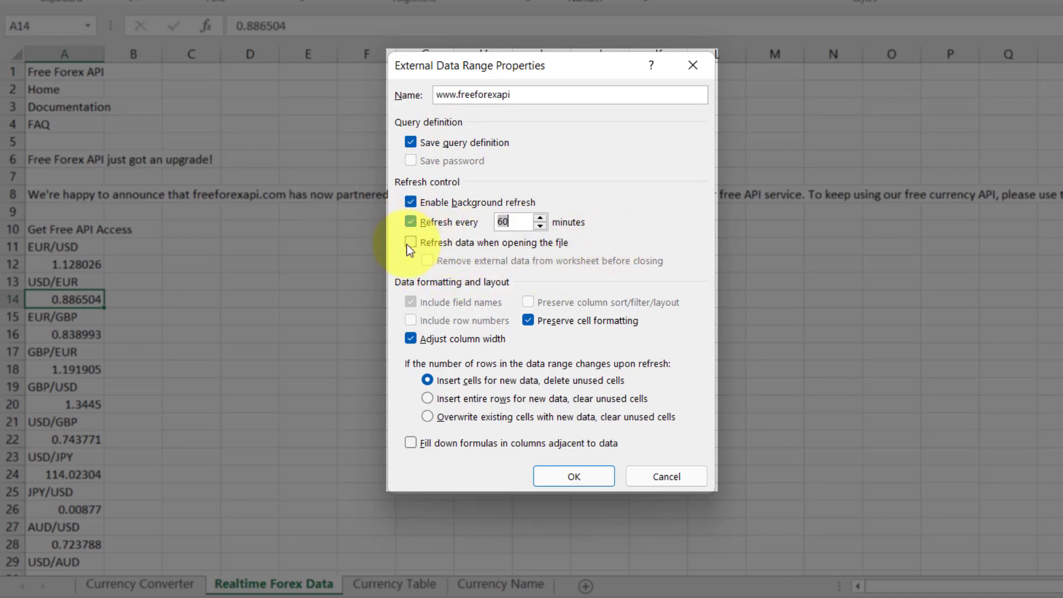
left_click(409, 242)
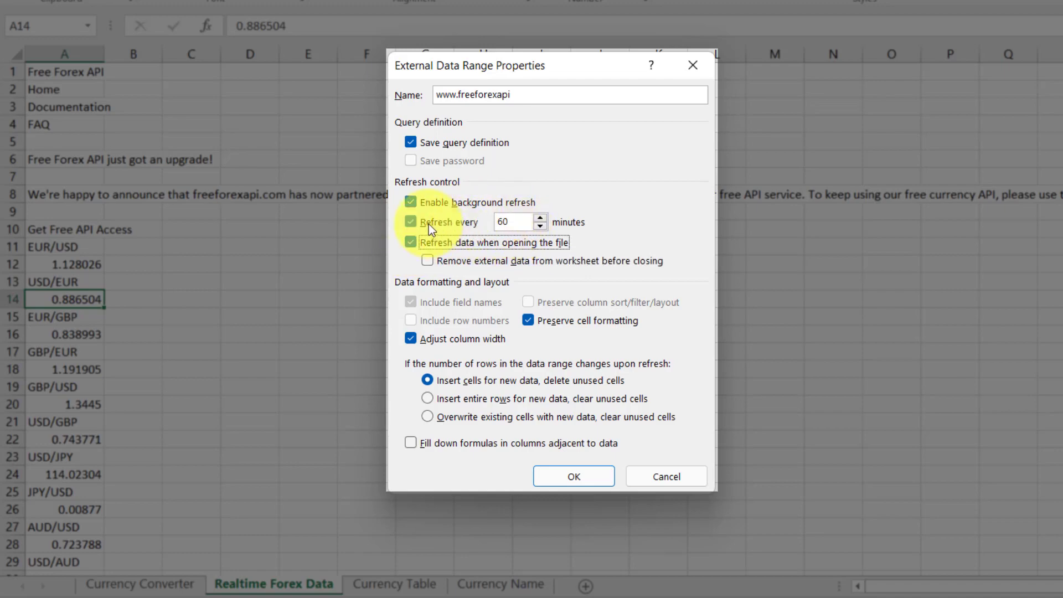
left_click_drag(511, 222, 500, 221)
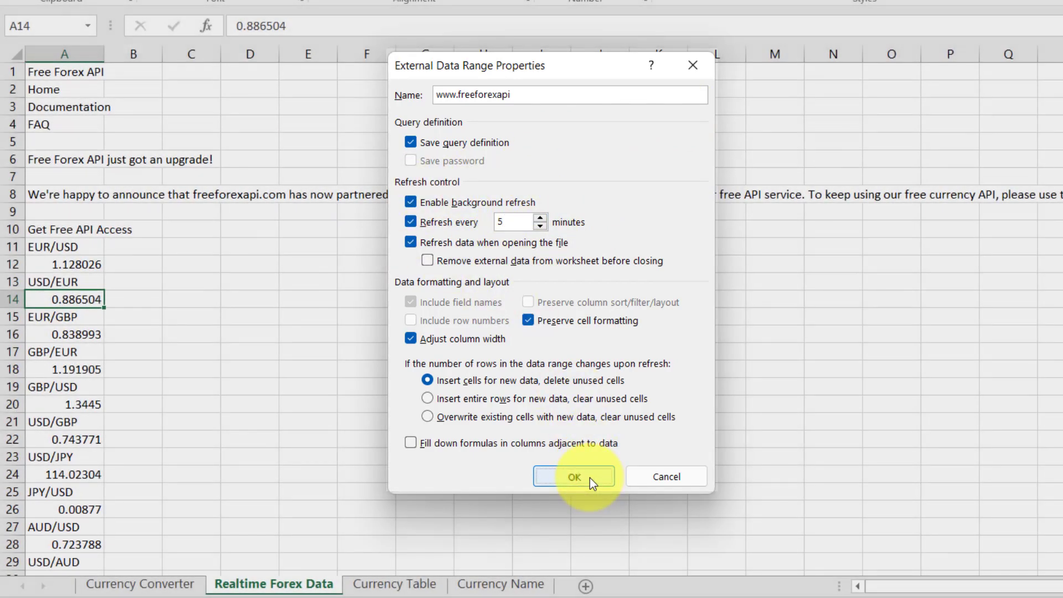
left_click(590, 478)
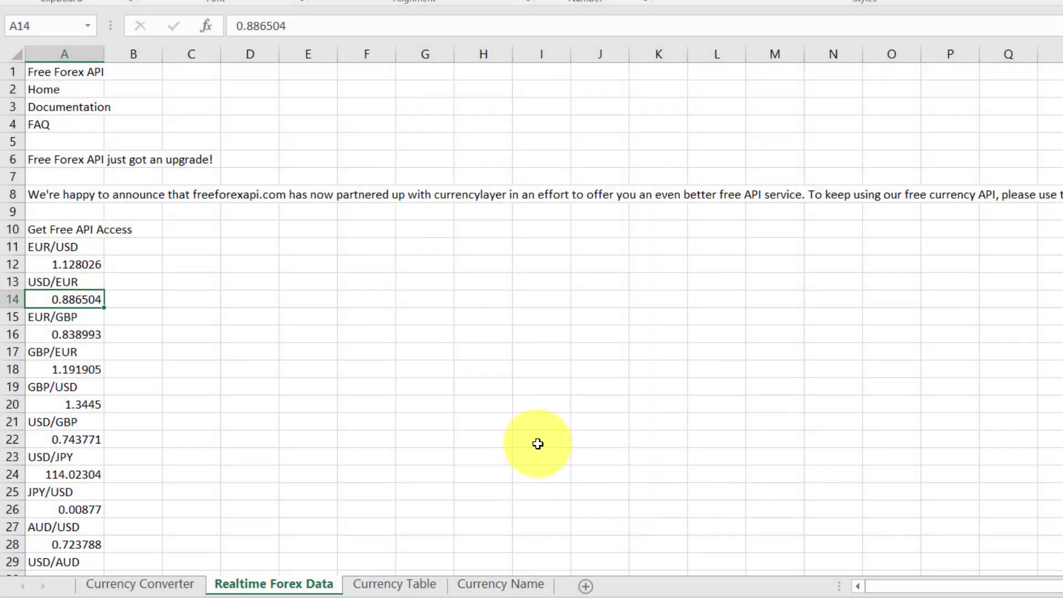
Return to the Currency Converter sheet and select the Real-Time Currency Converter title in B4
left_click(133, 586)
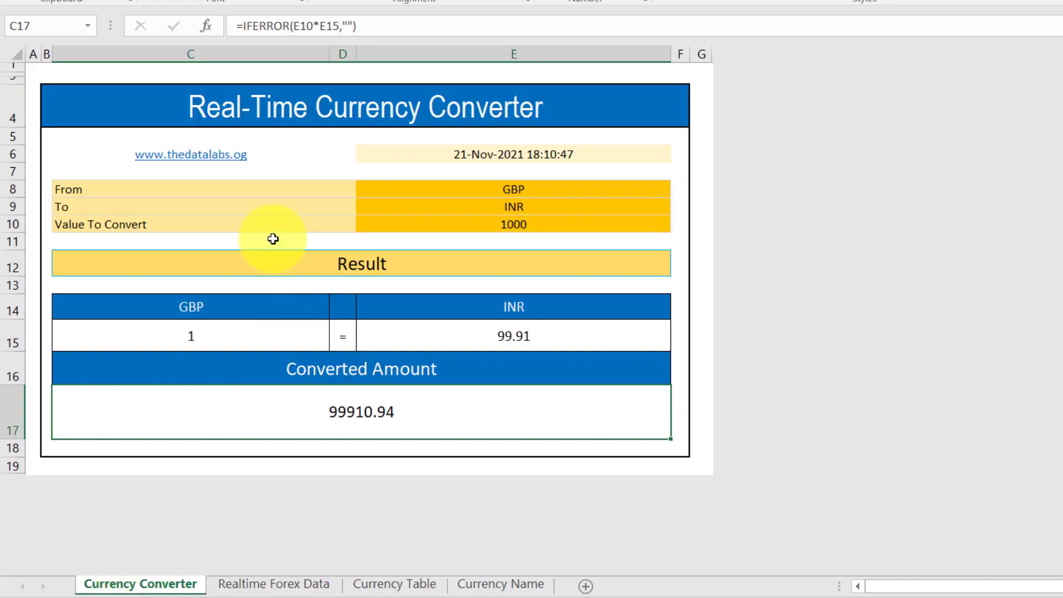
left_click(94, 107)
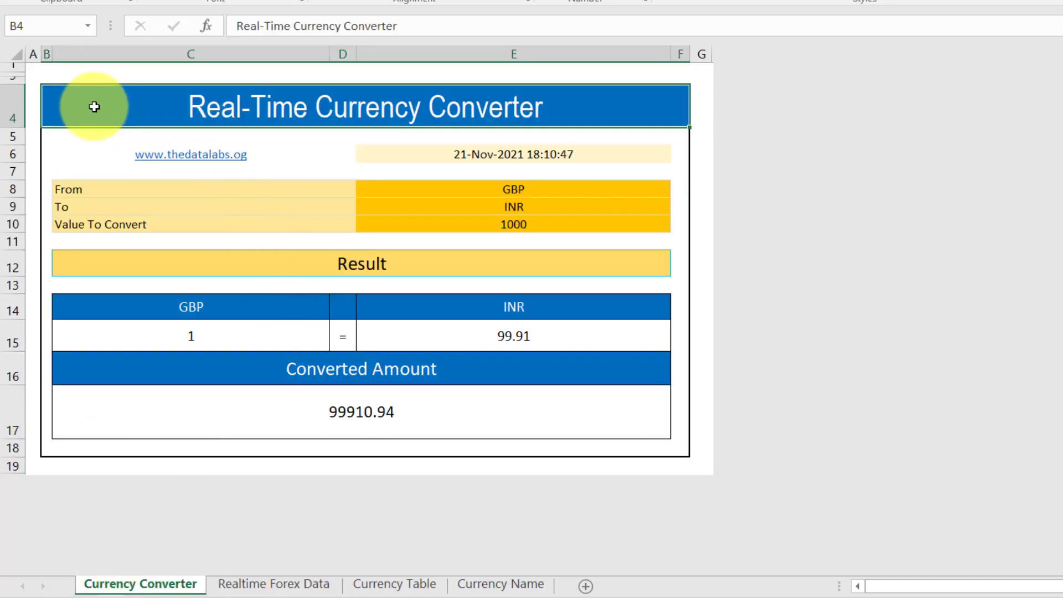